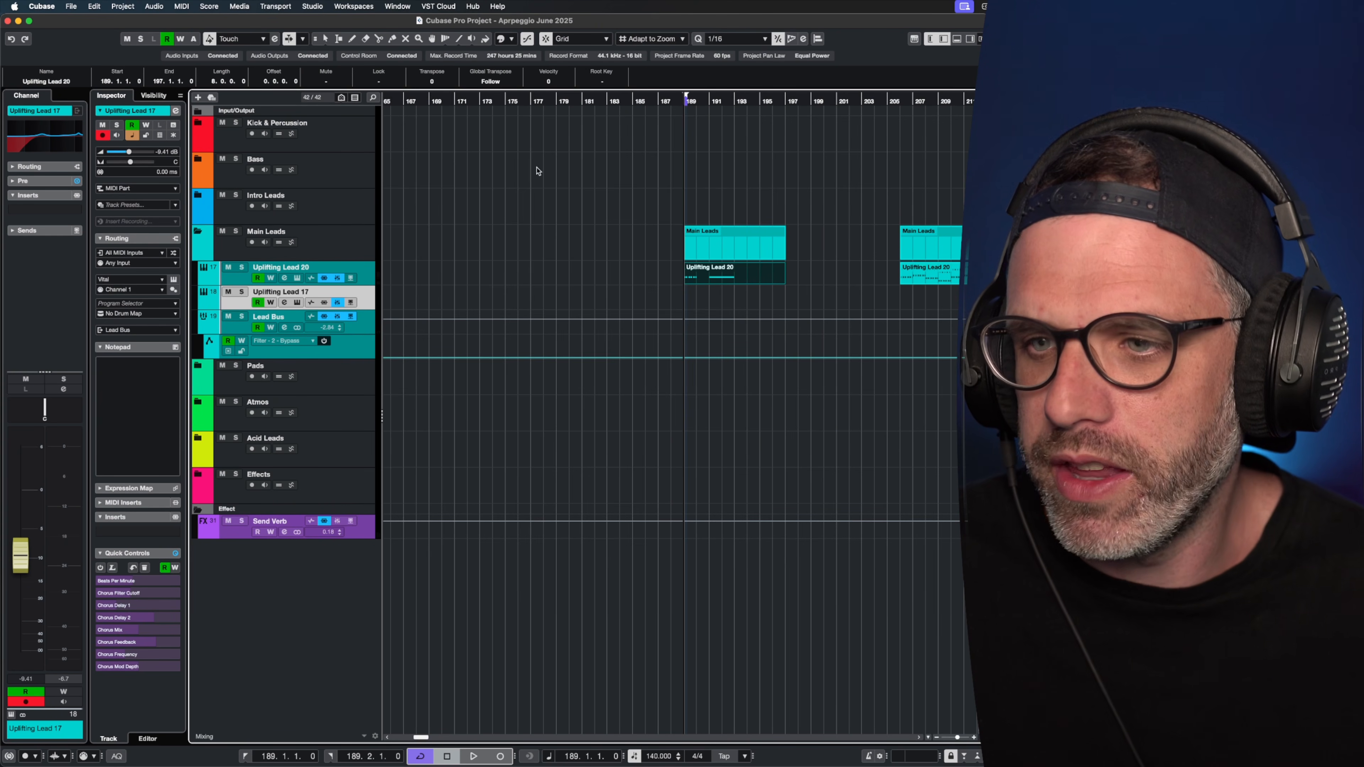
# Open the Uplifting Lead 20 part at bar 189 in the Key Editor and select its bar 189 notes.
pyautogui.doubleClick(694, 272)
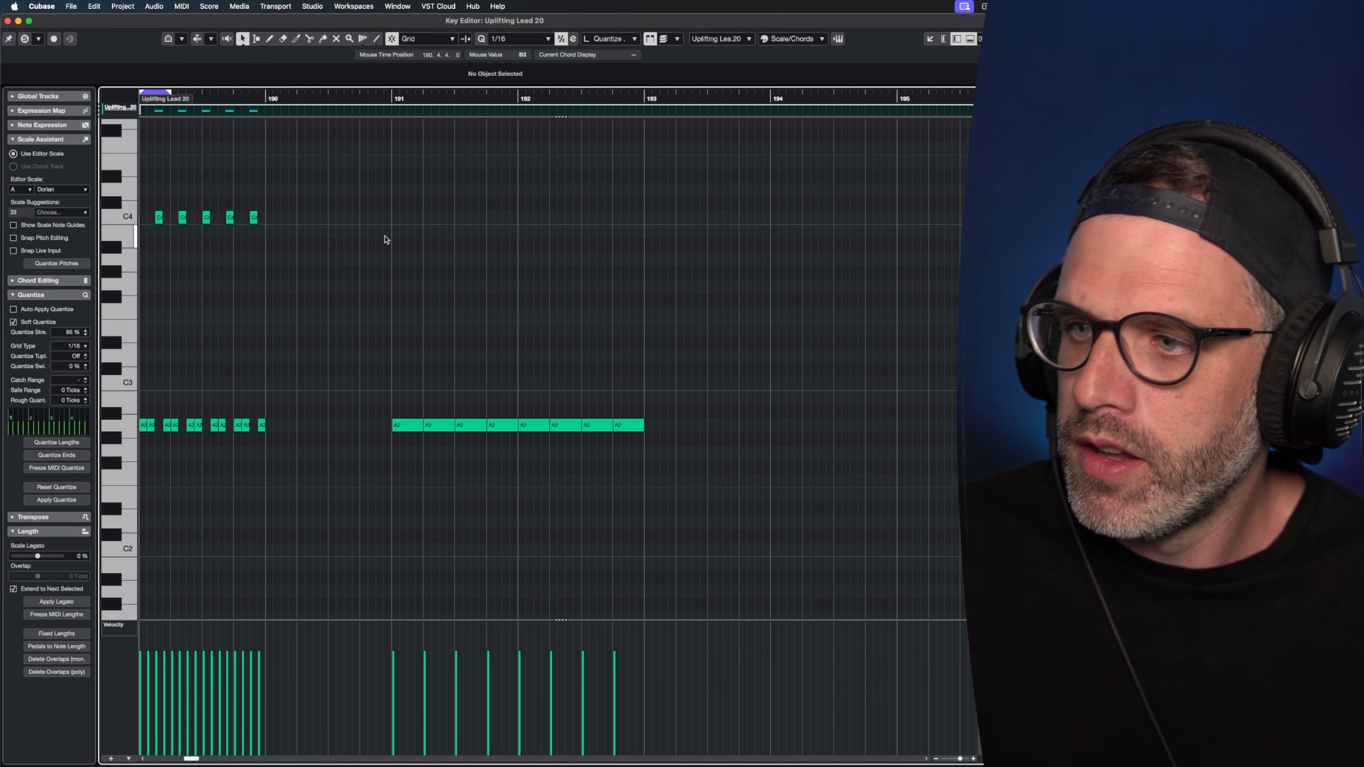
pyautogui.moveTo(307, 181); pyautogui.dragTo(132, 461)
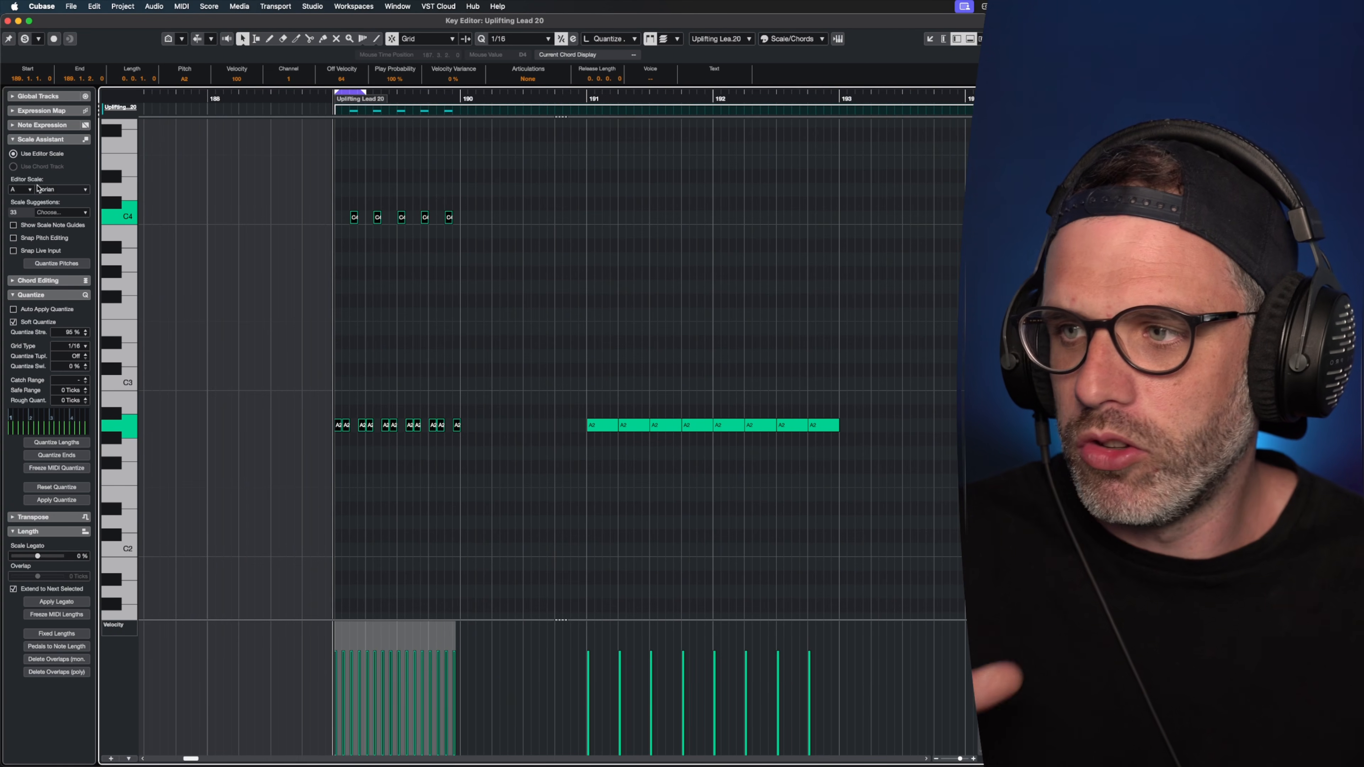
# Switch the editor scale to Aeolian (nat. minor), return it to Dorian, and clear the note selection.
pyautogui.click(68, 189)
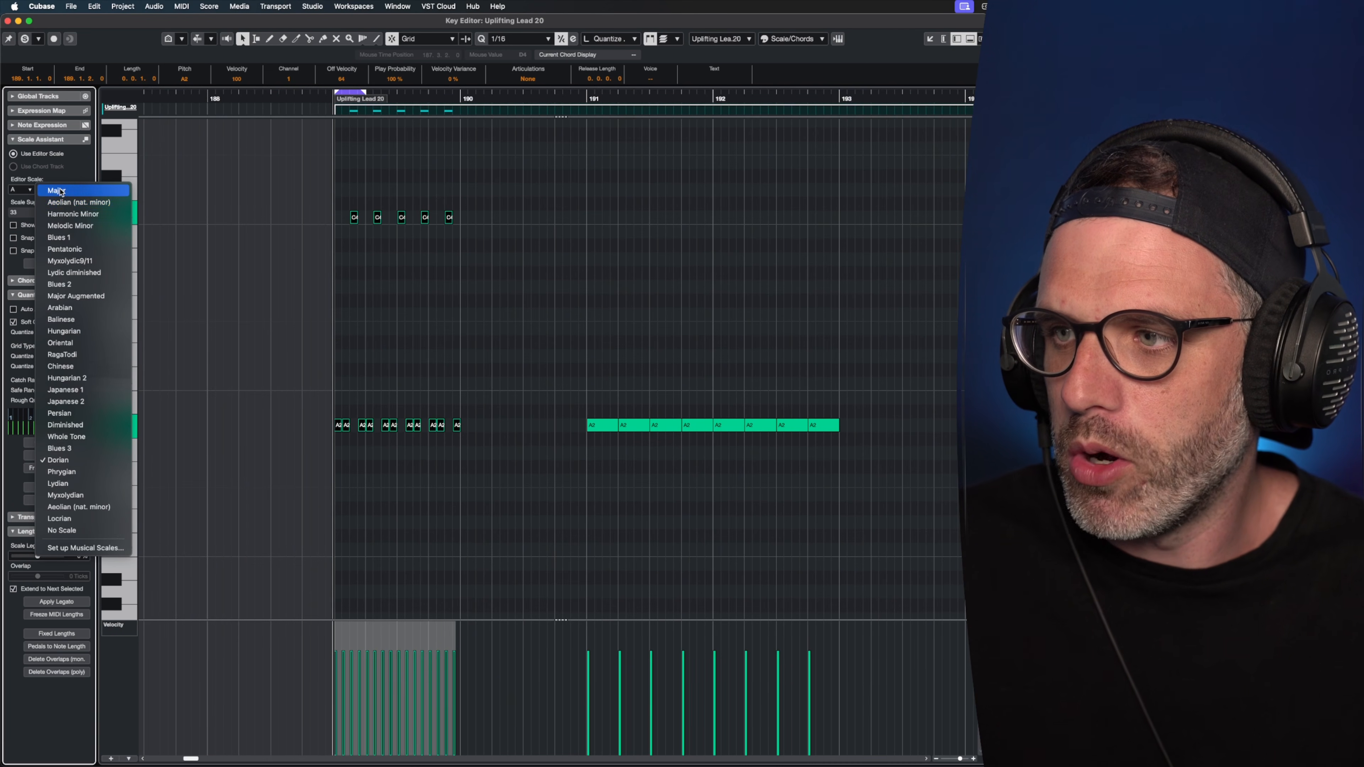
pyautogui.click(69, 203)
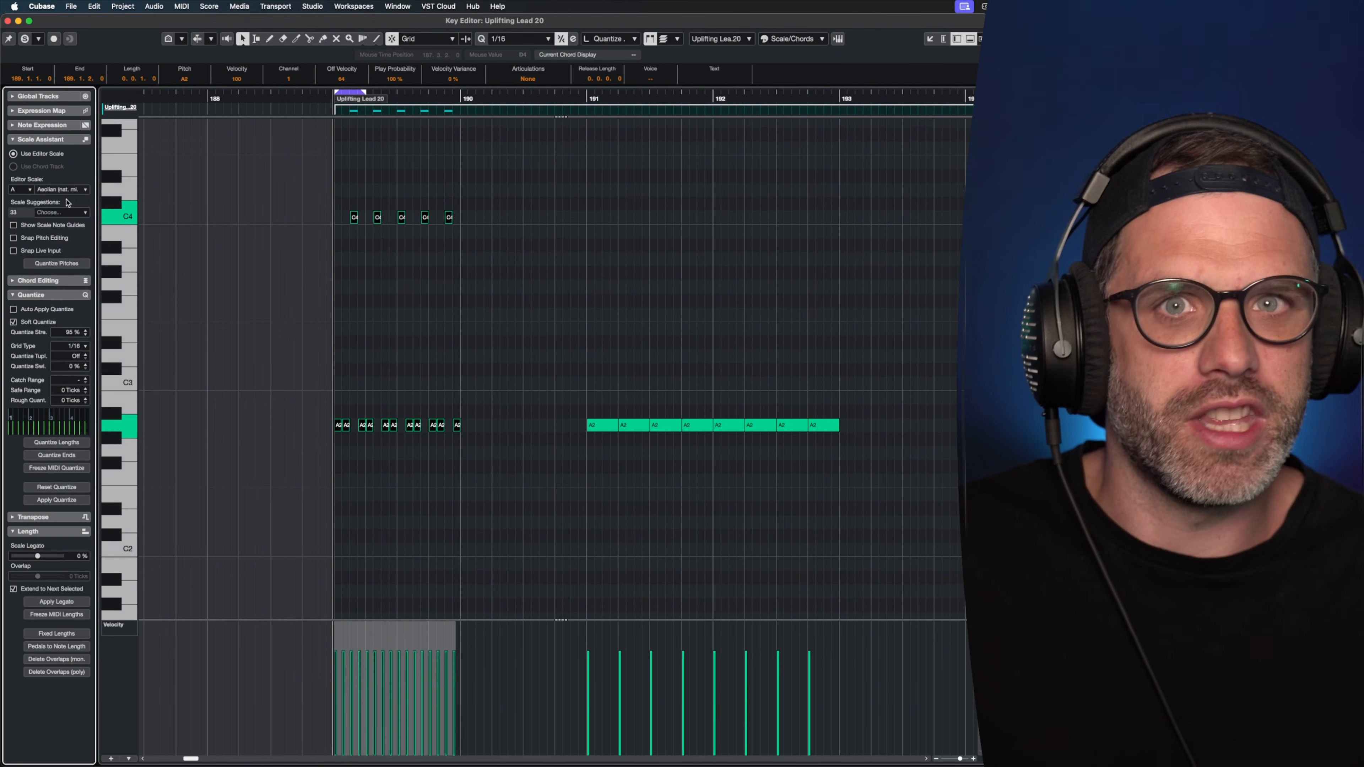
pyautogui.click(65, 189)
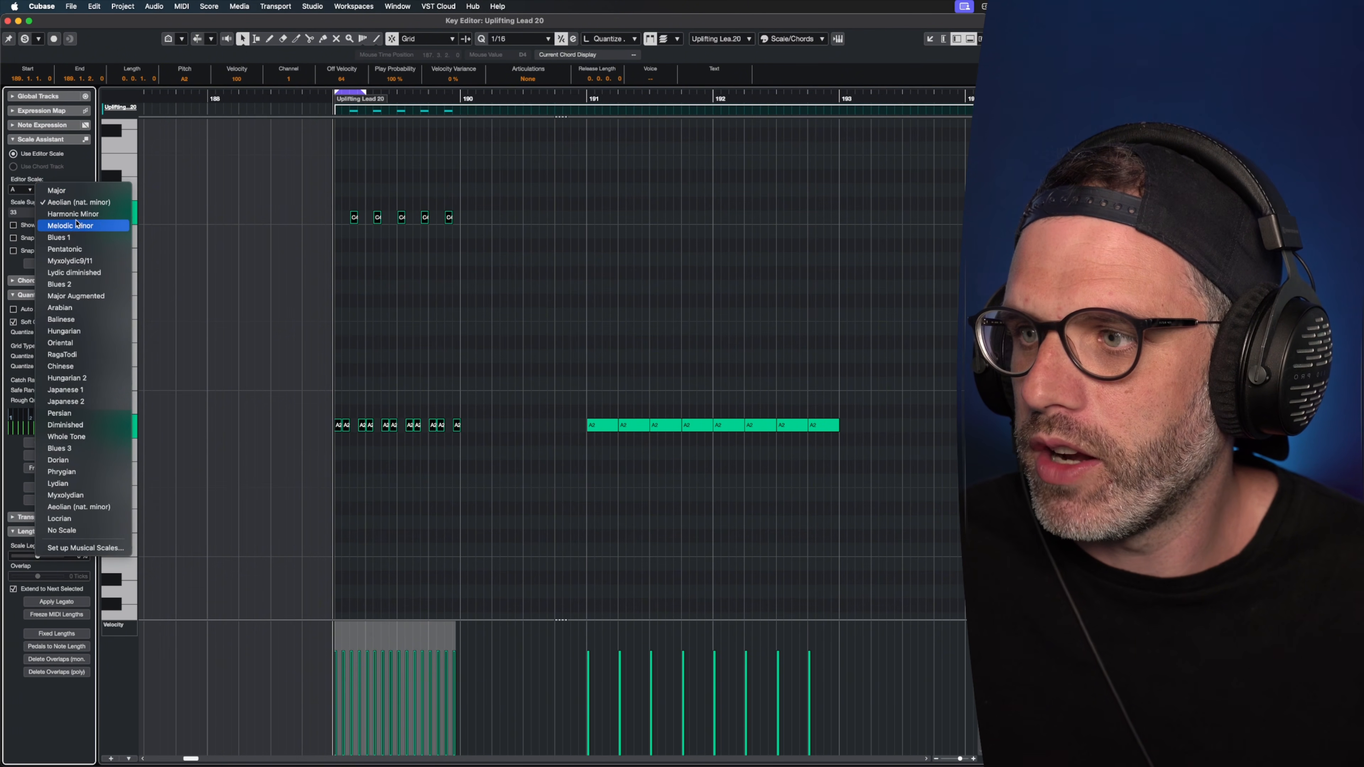
pyautogui.click(78, 461)
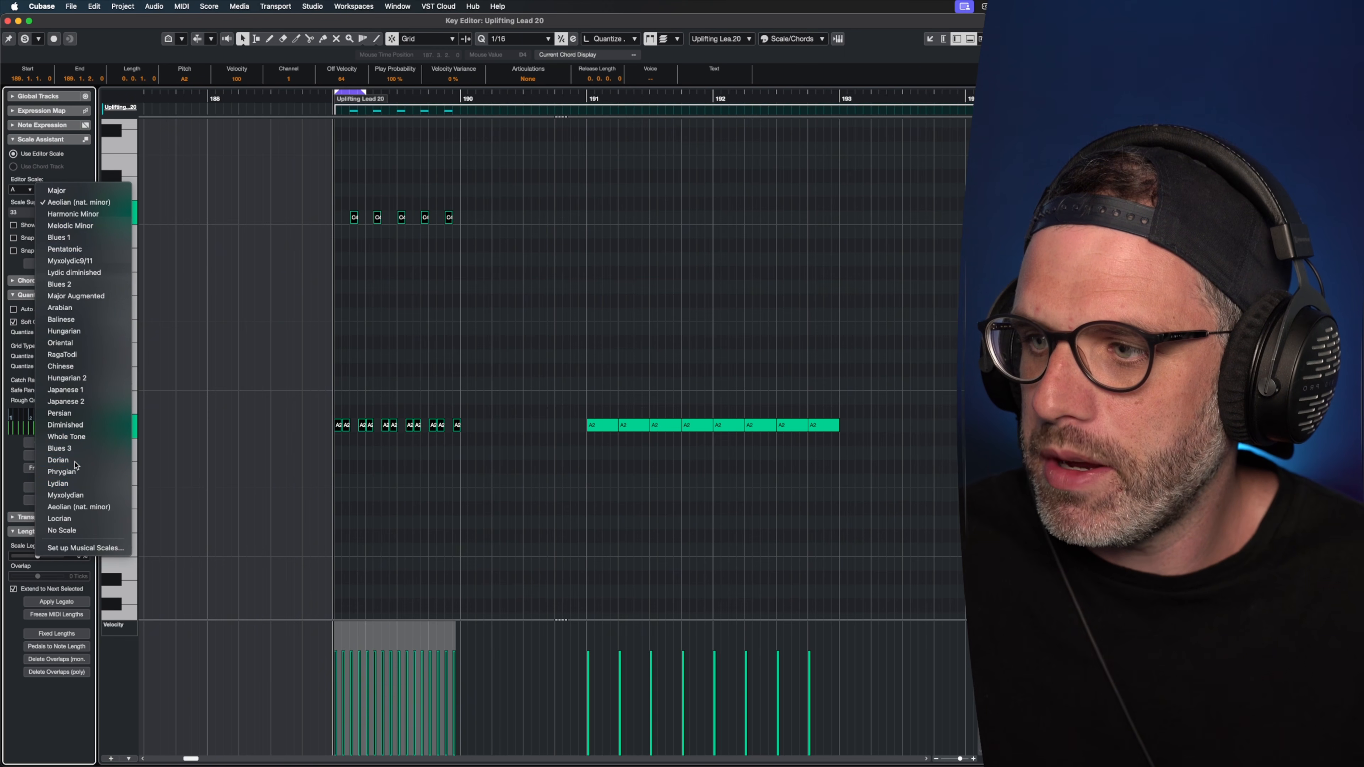
pyautogui.click(754, 356)
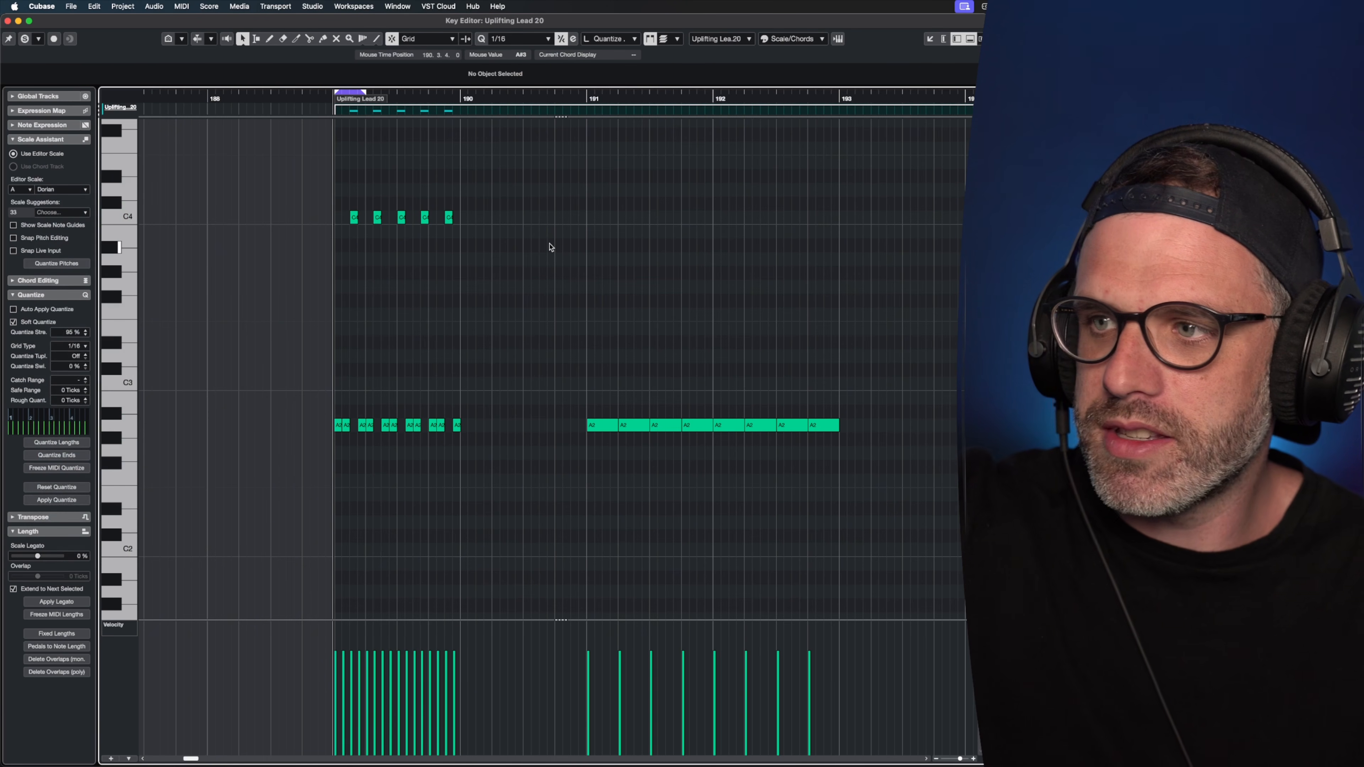
# Raise the last seven A2 notes in bars 191 and 192 to A#2 and return them to A2.
pyautogui.moveTo(880, 376); pyautogui.dragTo(635, 456)
pyautogui.press('Up')
pyautogui.click(690, 325)
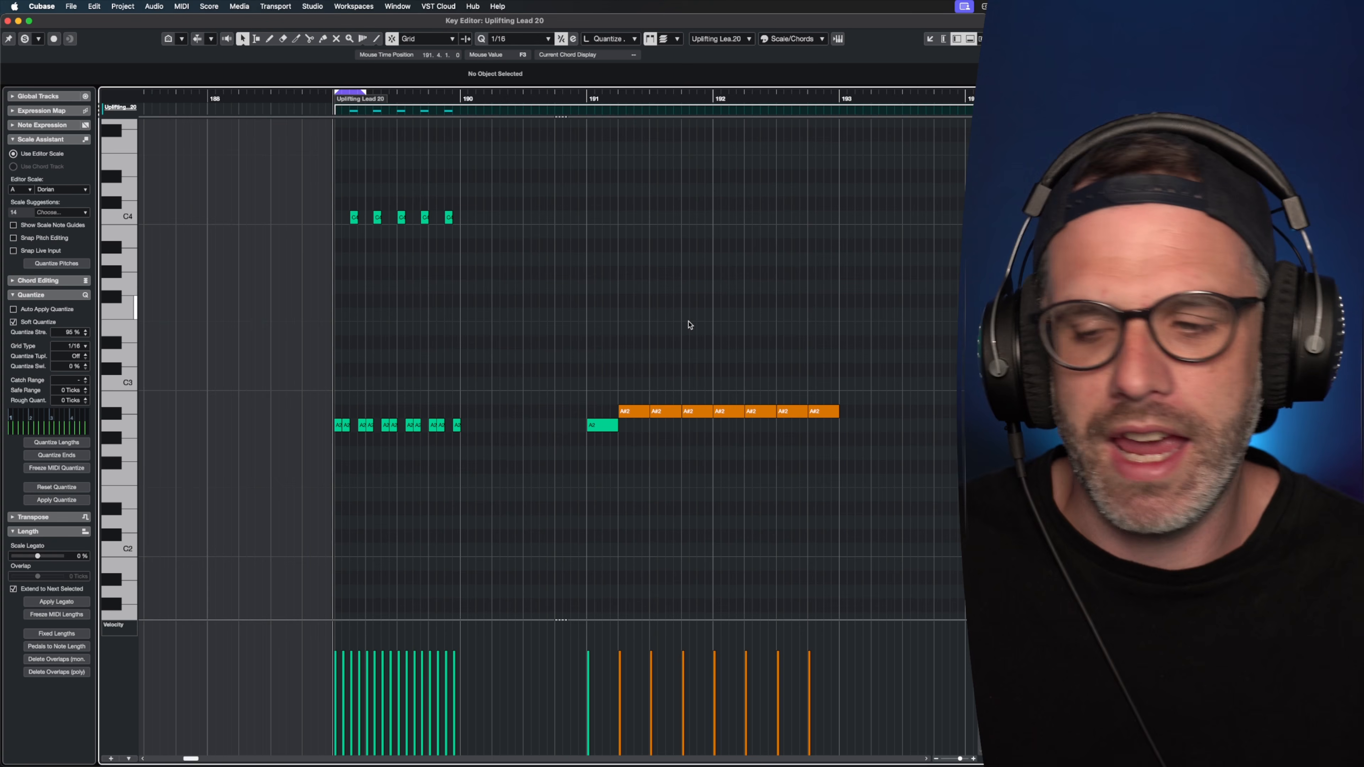
pyautogui.moveTo(885, 327); pyautogui.dragTo(624, 477)
pyautogui.press('Down')
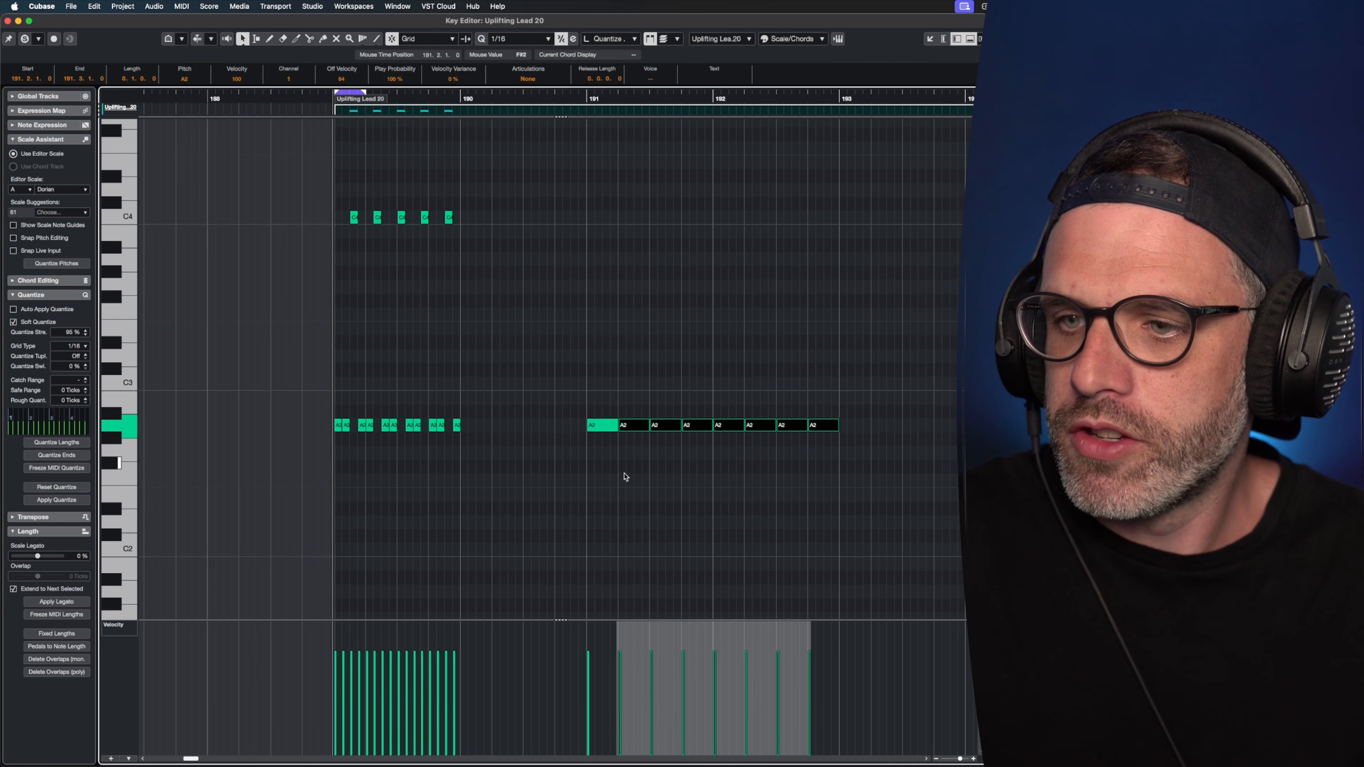
# Start an ascending Dorian scale from the A2 in bar 191, raising its second, third and fourth notes to B2, C3 and D3.
pyautogui.press('Up')
pyautogui.press('Up')
pyautogui.moveTo(872, 350); pyautogui.dragTo(650, 413)
pyautogui.press('Up')
pyautogui.moveTo(825, 343); pyautogui.dragTo(699, 401)
pyautogui.press('Up')
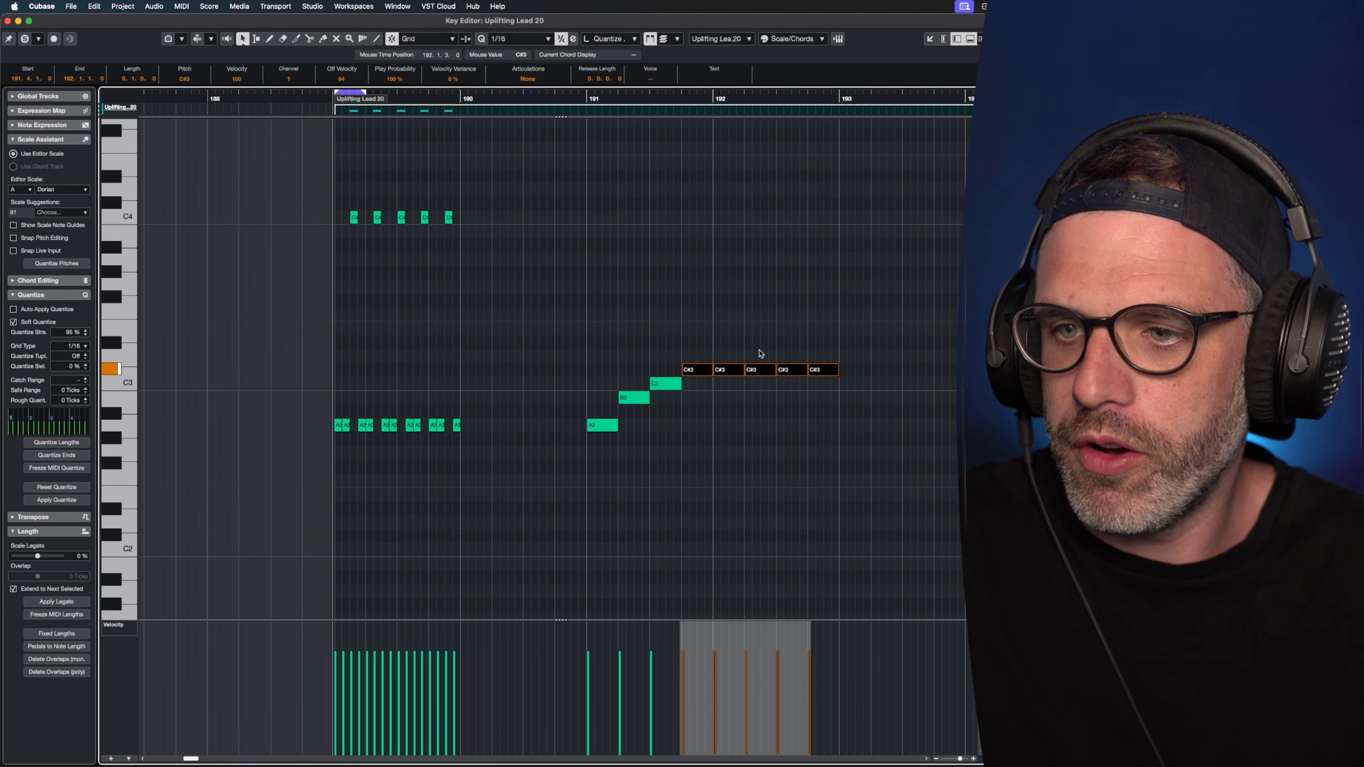
pyautogui.press('Up')
# Complete the ascending scale by raising the four notes in bar 192 to E3, F#3, G3 and A3.
pyautogui.click(750, 330)
pyautogui.moveTo(751, 330); pyautogui.dragTo(714, 383)
pyautogui.press('Up')
pyautogui.press('Up')
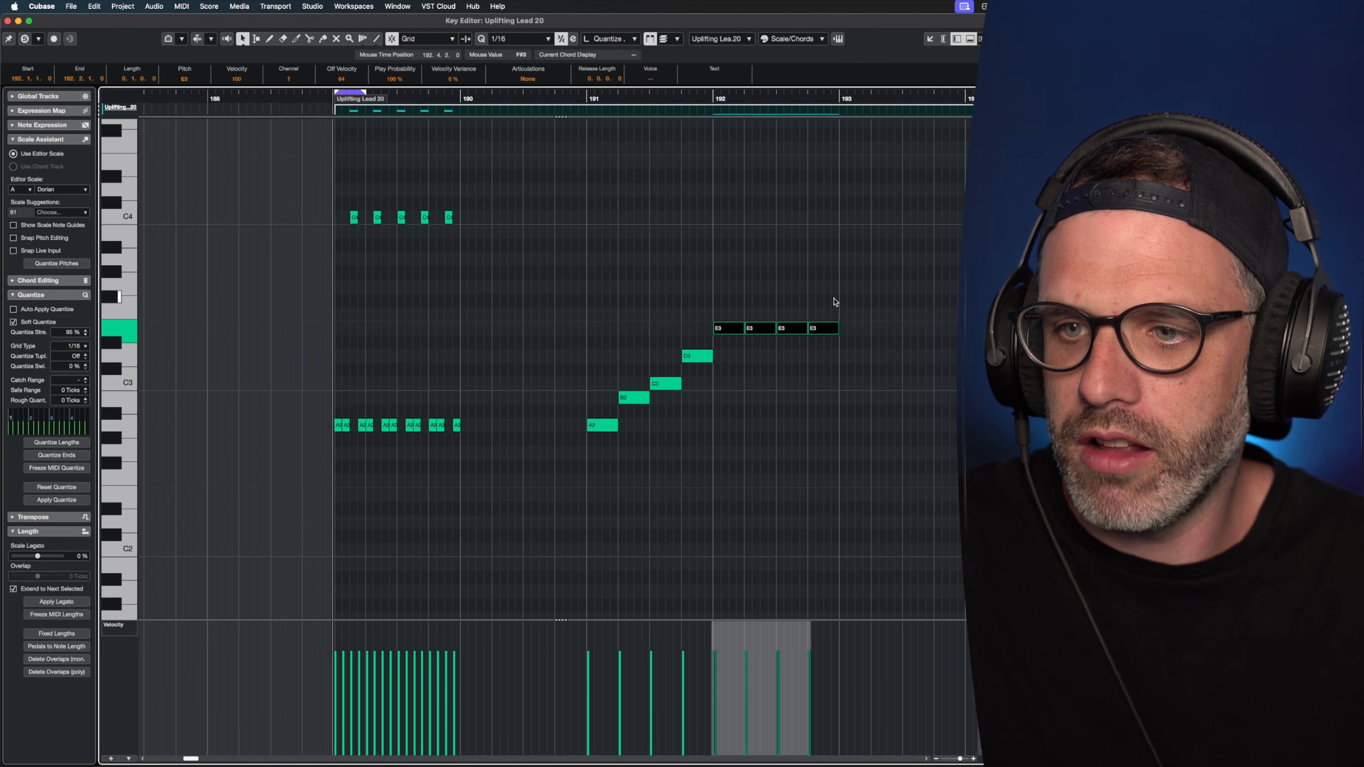
pyautogui.moveTo(845, 295); pyautogui.dragTo(799, 307)
pyautogui.press('Up')
pyautogui.press('Up')
pyautogui.press('Up')
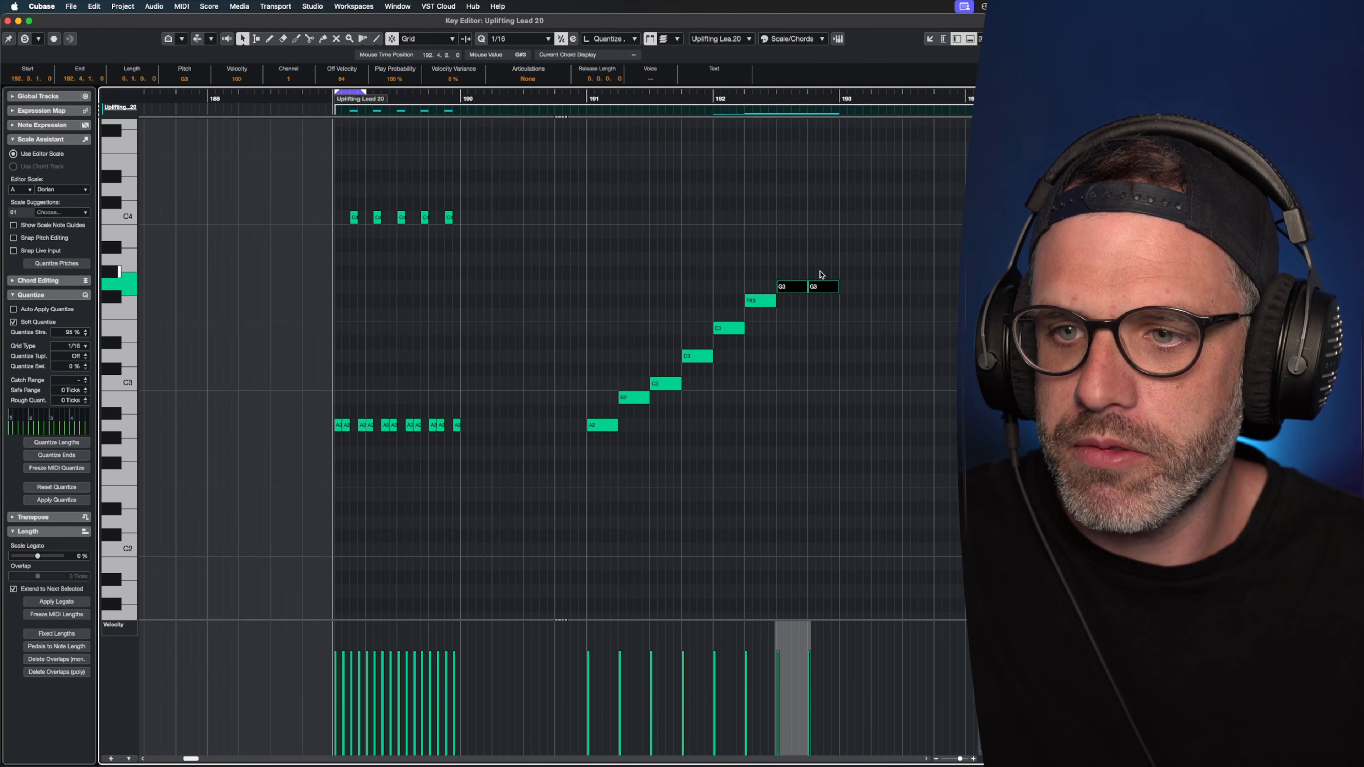
pyautogui.click(830, 289)
pyautogui.press('Up')
pyautogui.press('Up')
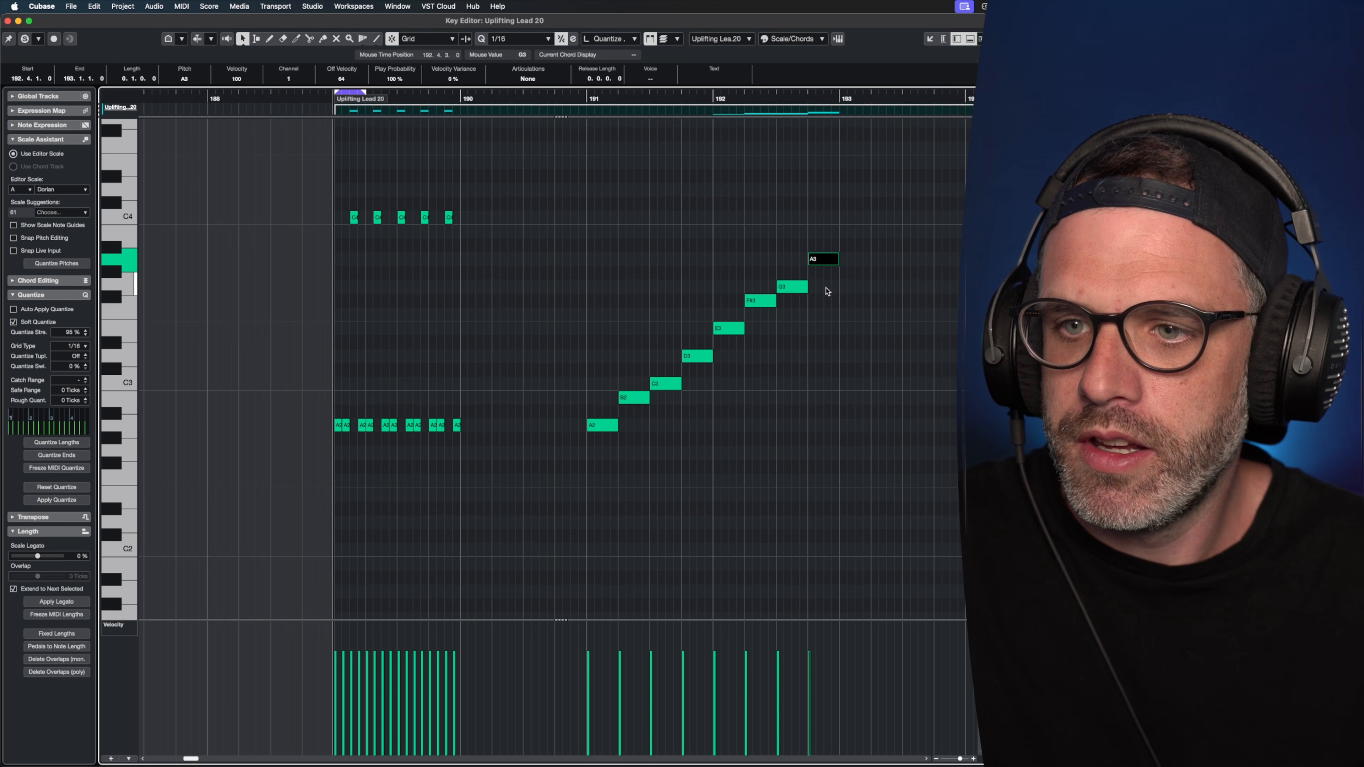
# Lower the scale's F#3 note to F3 and raise it back to F#3.
pyautogui.click(755, 301)
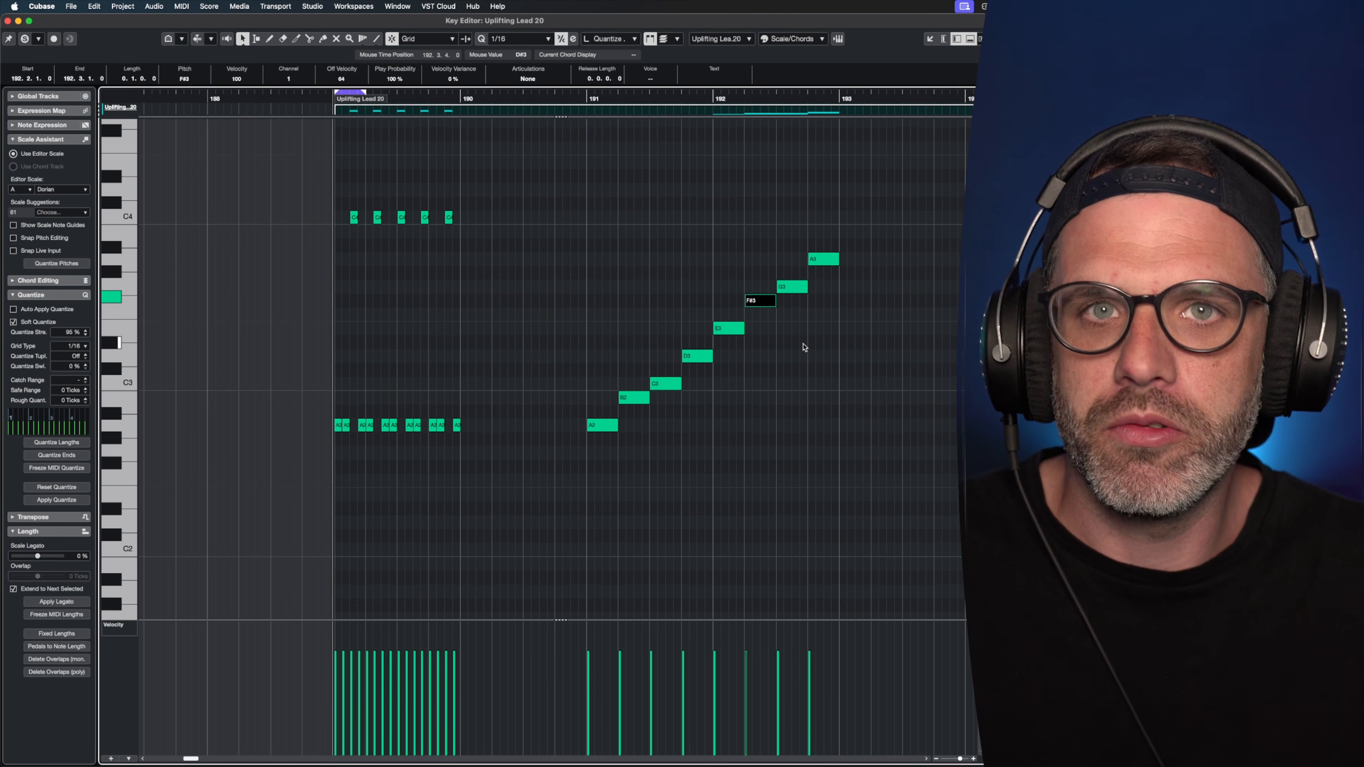
pyautogui.press('Down')
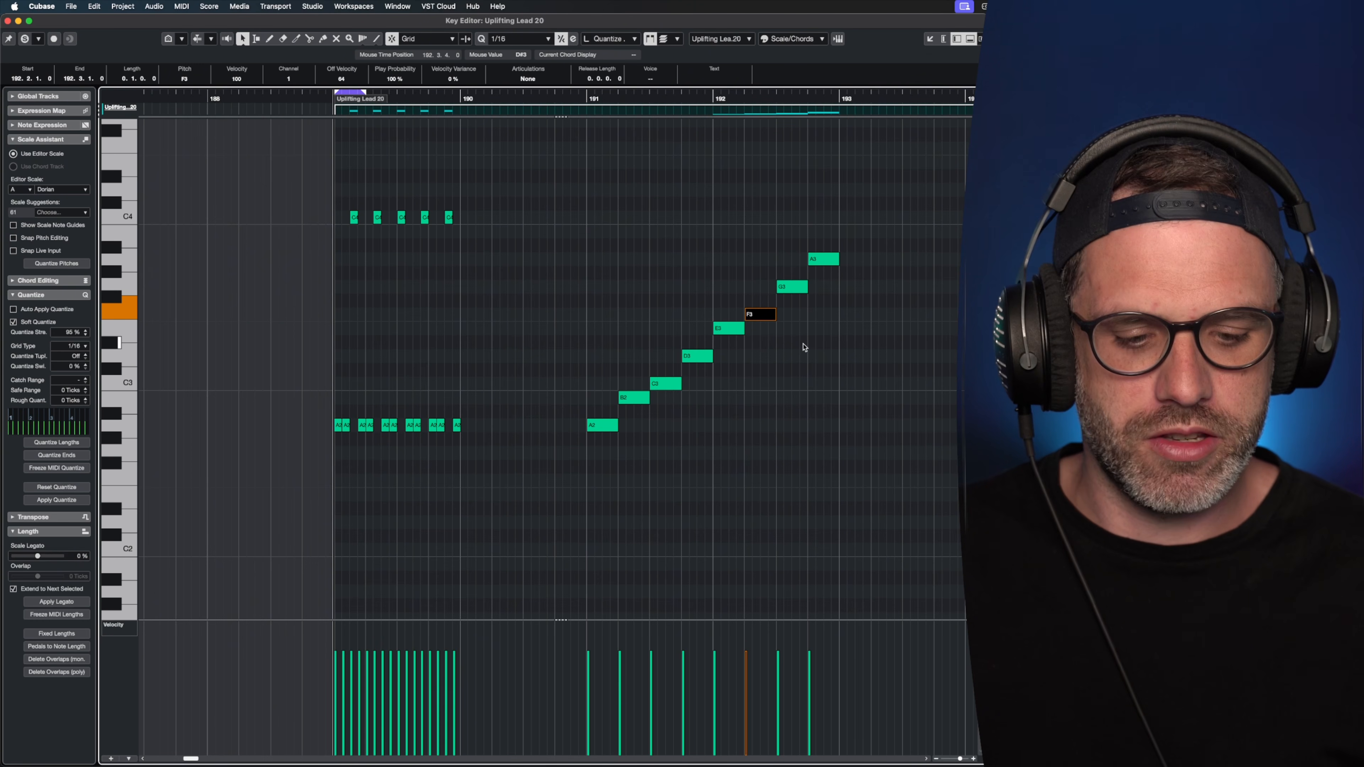
pyautogui.press('Up')
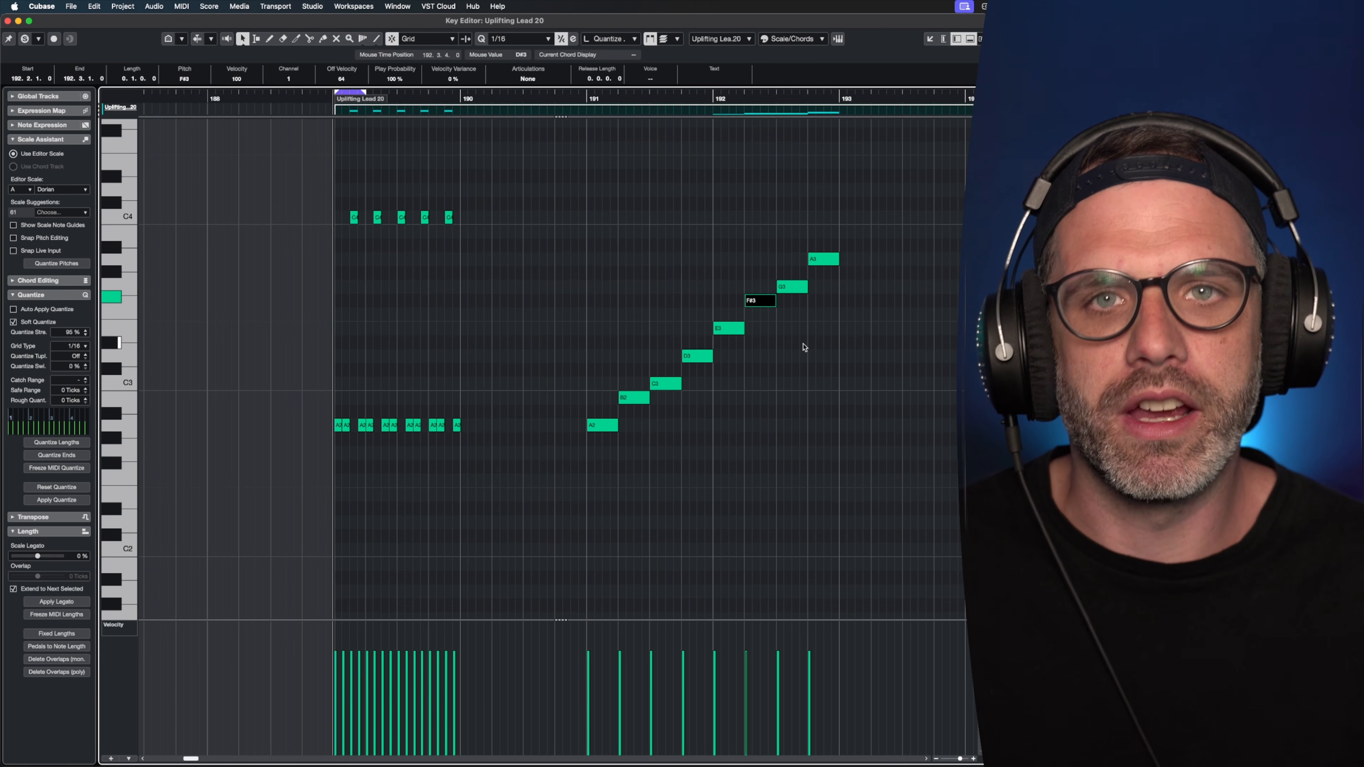
# Delete all the scale notes in bars 191 and 192.
pyautogui.moveTo(867, 197); pyautogui.dragTo(574, 489)
pyautogui.press('Delete')
# Extend the loop range to cover all of bar 189.
pyautogui.moveTo(513, 190); pyautogui.dragTo(310, 455)
pyautogui.hscroll(10, 527, 226)
pyautogui.moveTo(526, 234); pyautogui.dragTo(58, 267)
pyautogui.moveTo(942, 230); pyautogui.dragTo(971, 225)
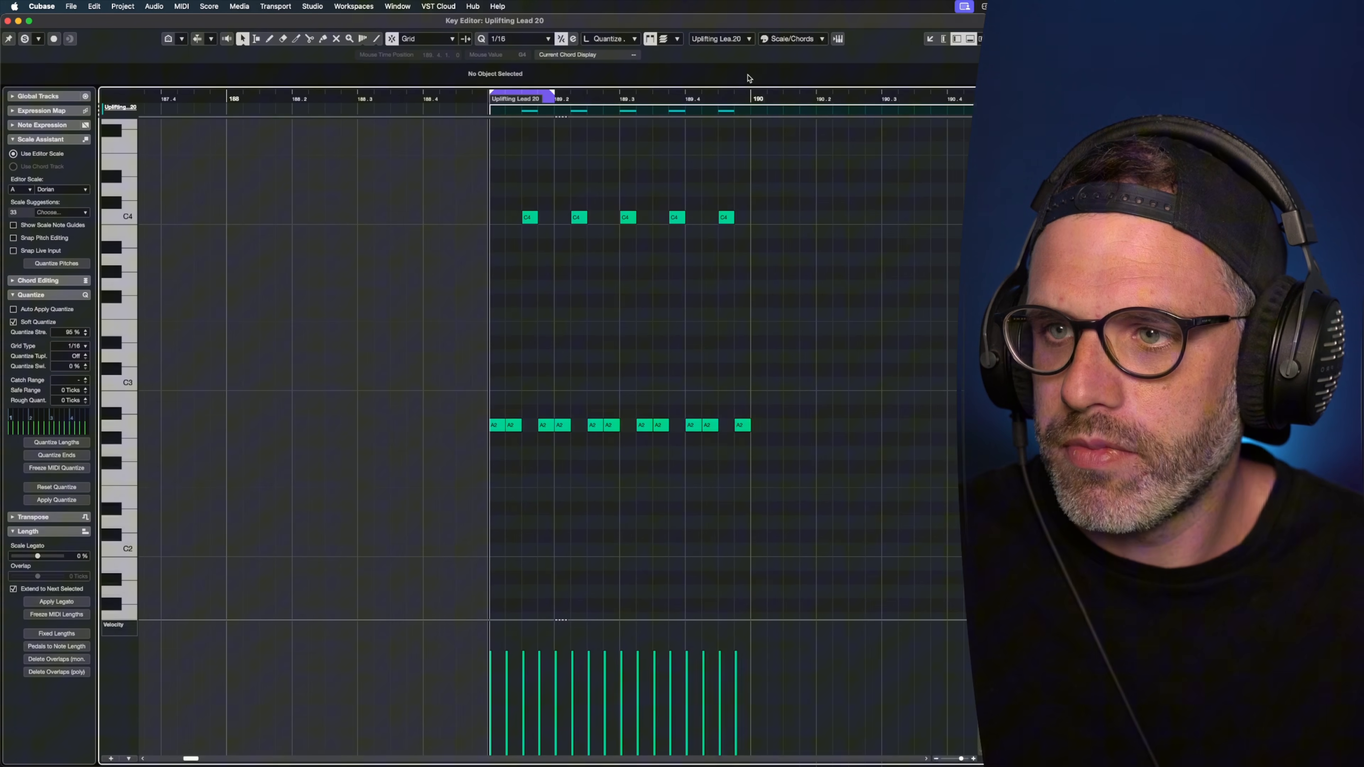
pyautogui.keyDown('alt'); pyautogui.click(750, 95); pyautogui.keyUp('alt')
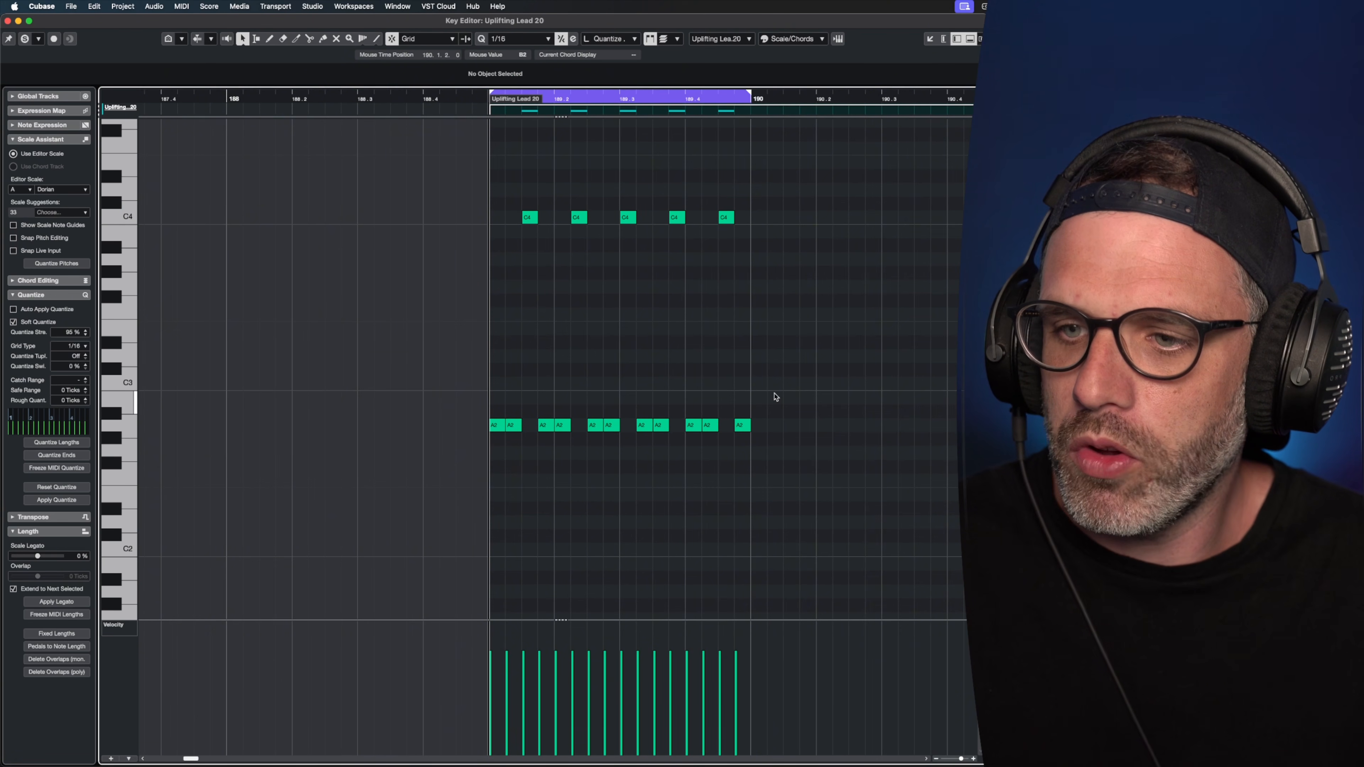
# Copy the five C4 notes from bar 189 so that the copies start at bar 190.
pyautogui.moveTo(775, 396); pyautogui.dragTo(496, 467)
pyautogui.moveTo(509, 174); pyautogui.dragTo(816, 300)
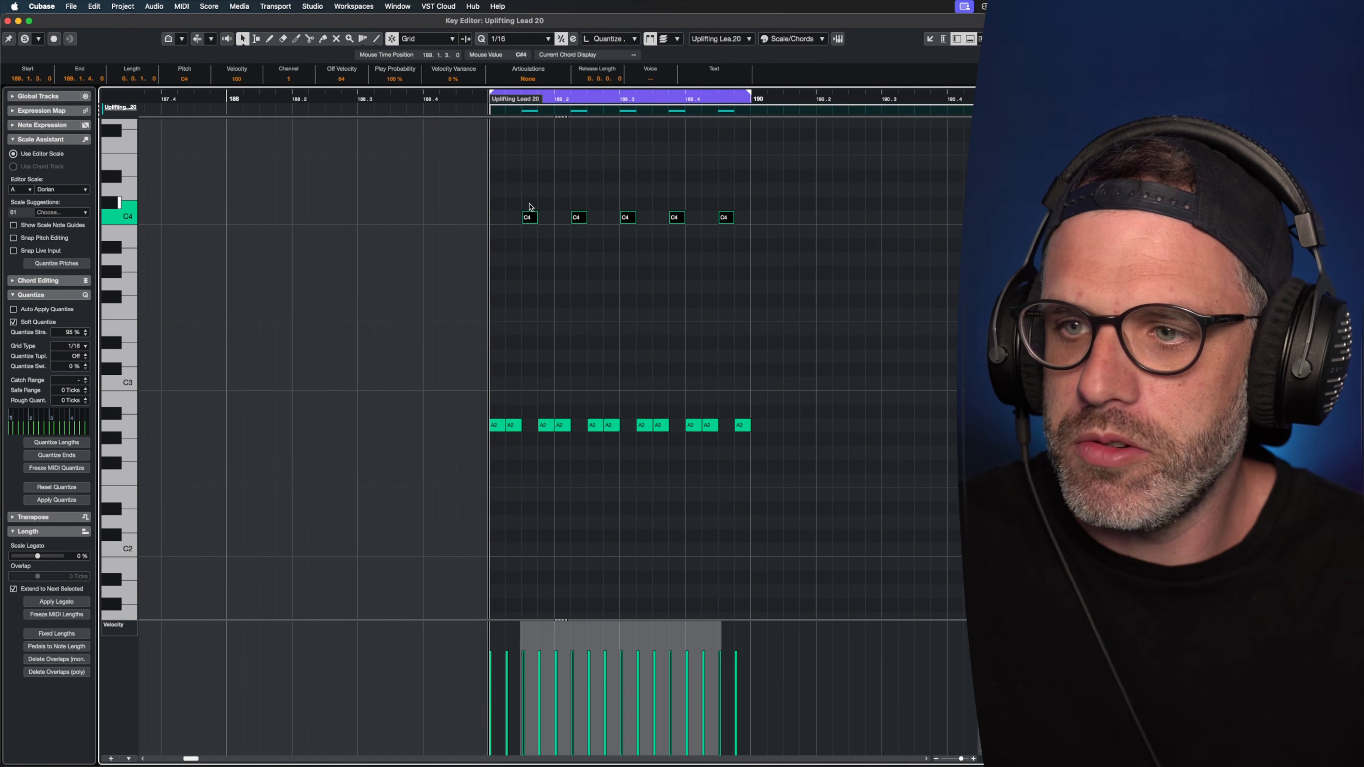
pyautogui.moveTo(539, 192); pyautogui.dragTo(973, 174)
pyautogui.moveTo(690, 171); pyautogui.dragTo(328, 260)
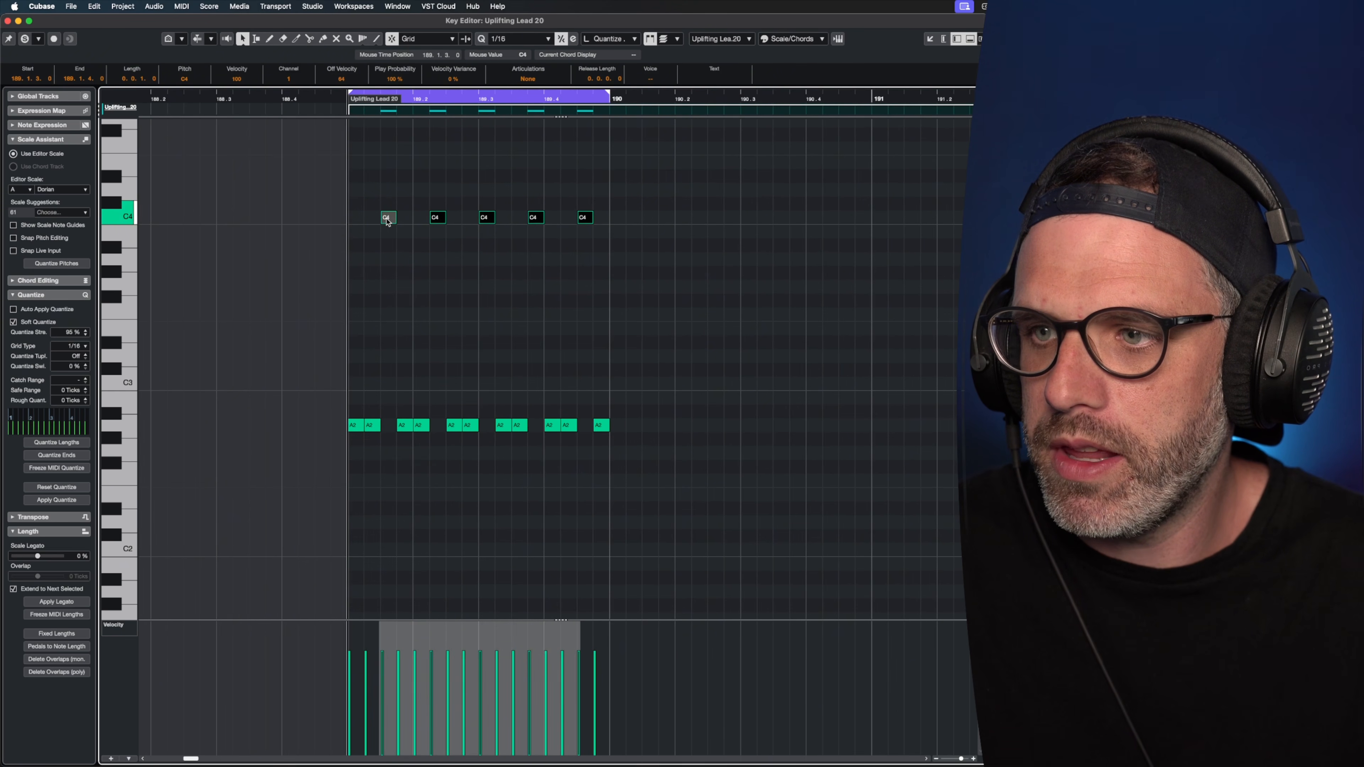
pyautogui.moveTo(388, 220); pyautogui.dragTo(618, 222)
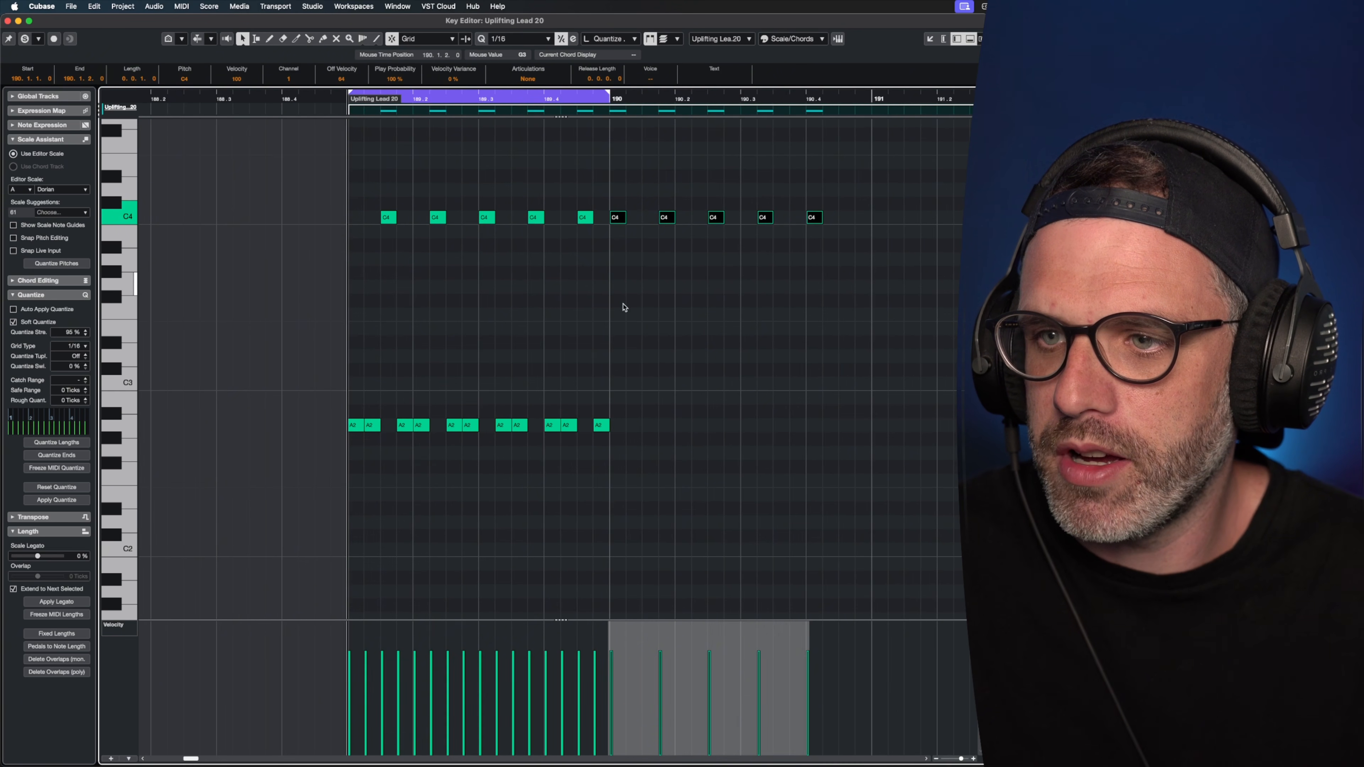
# Copy the A2 notes from bar 189 so that the copies start at bar 191.
pyautogui.moveTo(657, 384); pyautogui.dragTo(883, 424)
pyautogui.click(900, 302)
pyautogui.moveTo(873, 308); pyautogui.dragTo(974, 299)
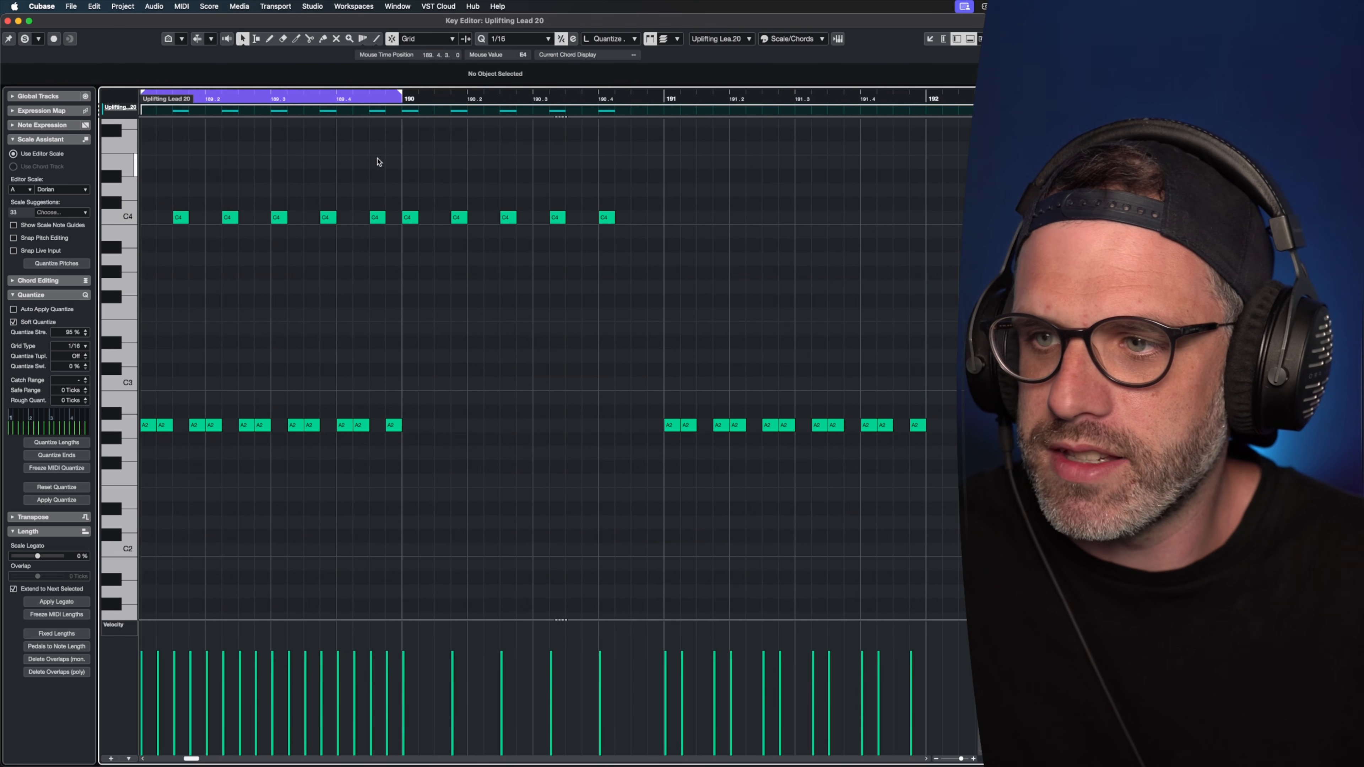
# Set the loop range to bars 190 and 191, and lengthen the five C4 notes in bar 190 to 0.0.2.0.
pyautogui.moveTo(404, 96); pyautogui.dragTo(927, 98)
pyautogui.moveTo(415, 186); pyautogui.dragTo(740, 261)
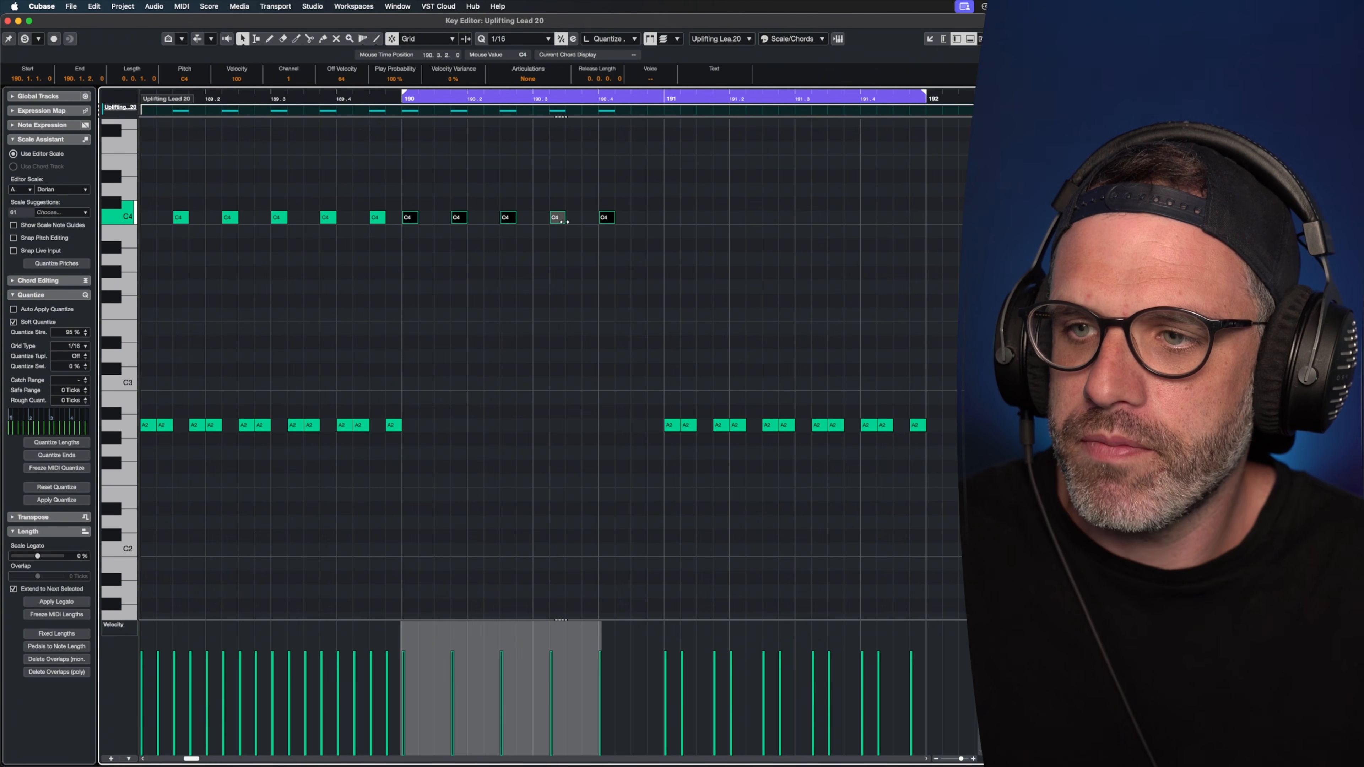
pyautogui.moveTo(563, 221); pyautogui.dragTo(574, 221)
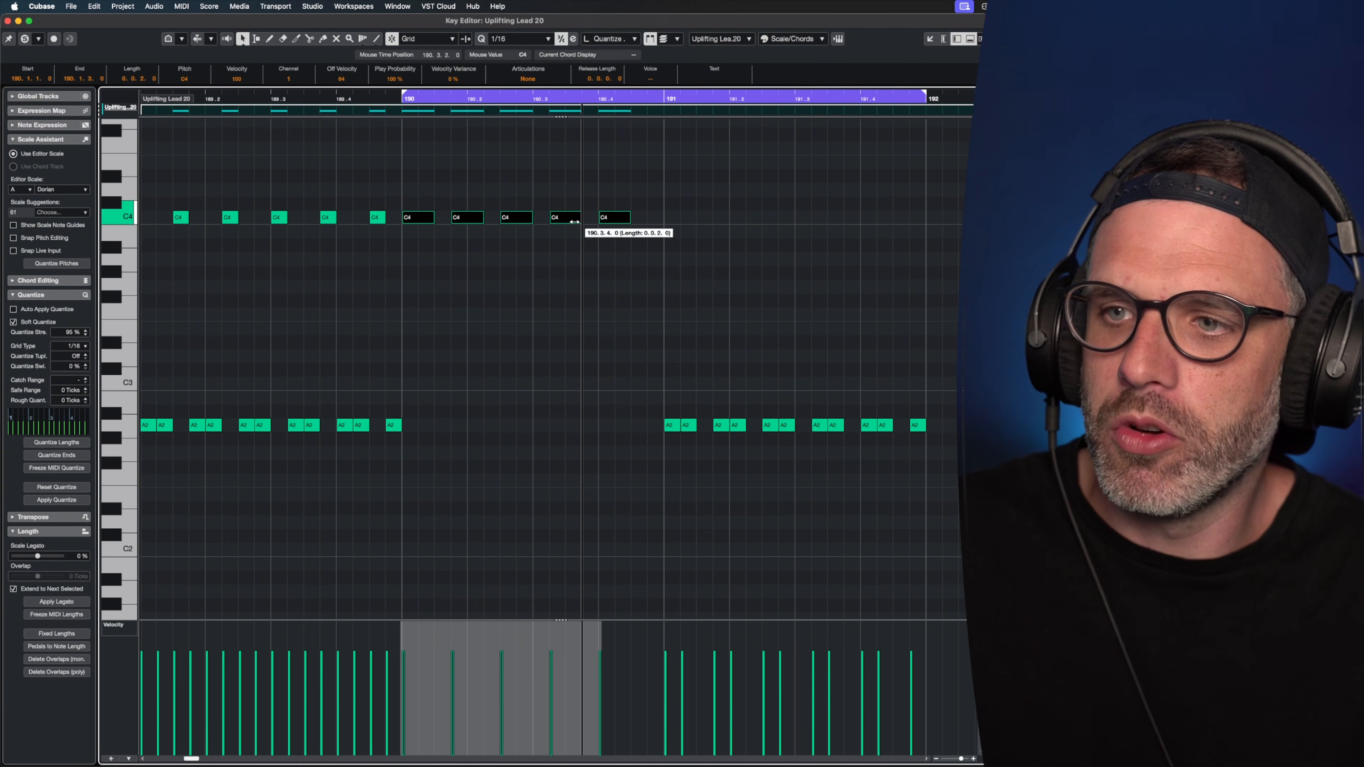
pyautogui.moveTo(574, 221); pyautogui.dragTo(565, 221)
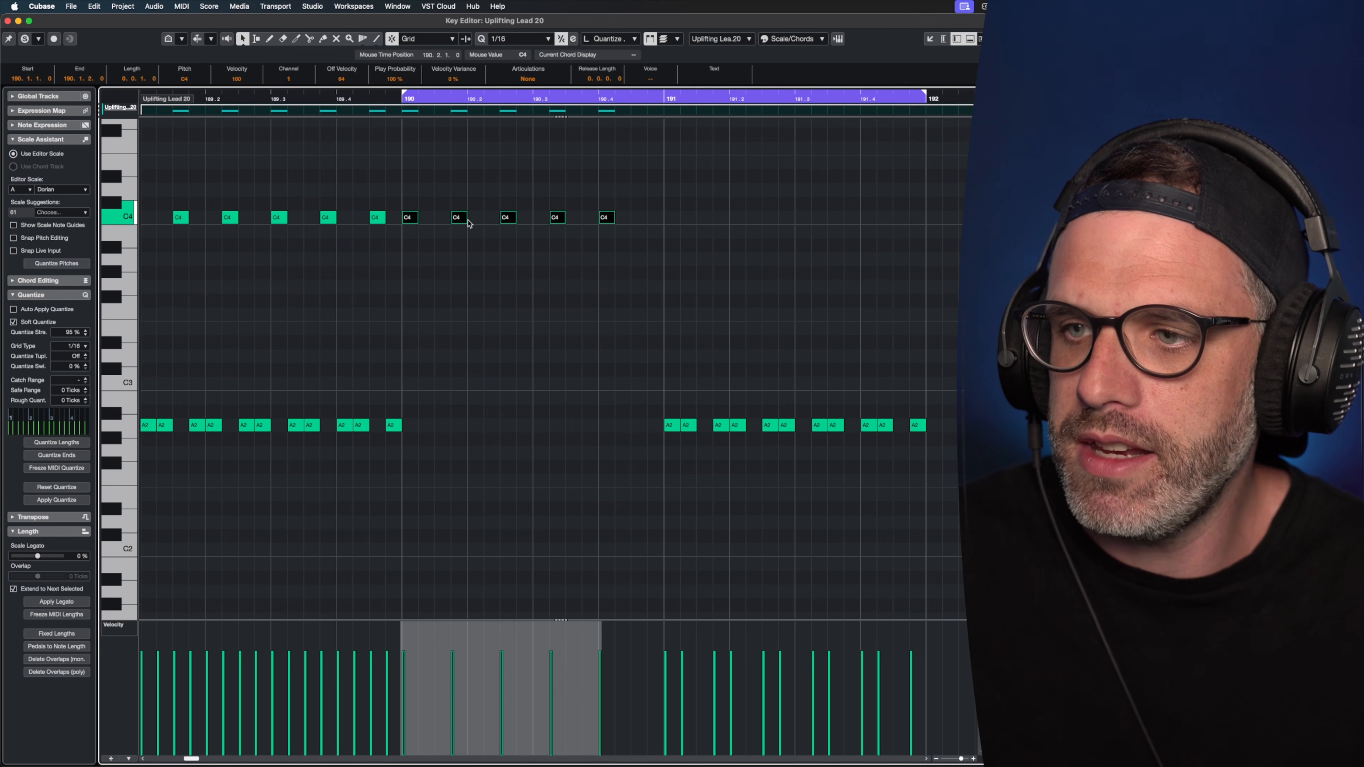
pyautogui.moveTo(467, 221); pyautogui.dragTo(475, 221)
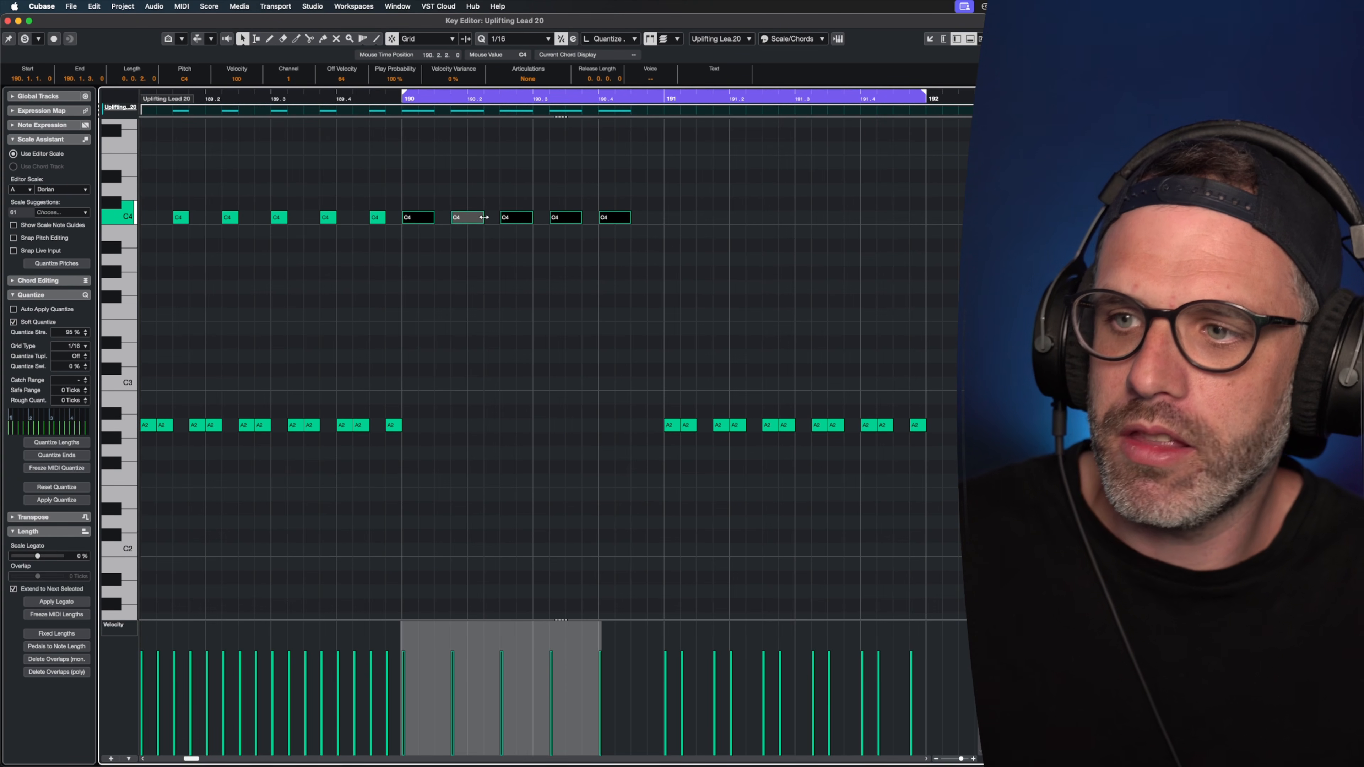
# Try moving the second and third C4 notes in bar 190 earlier to close their gaps, and undo the moves.
pyautogui.click(418, 201)
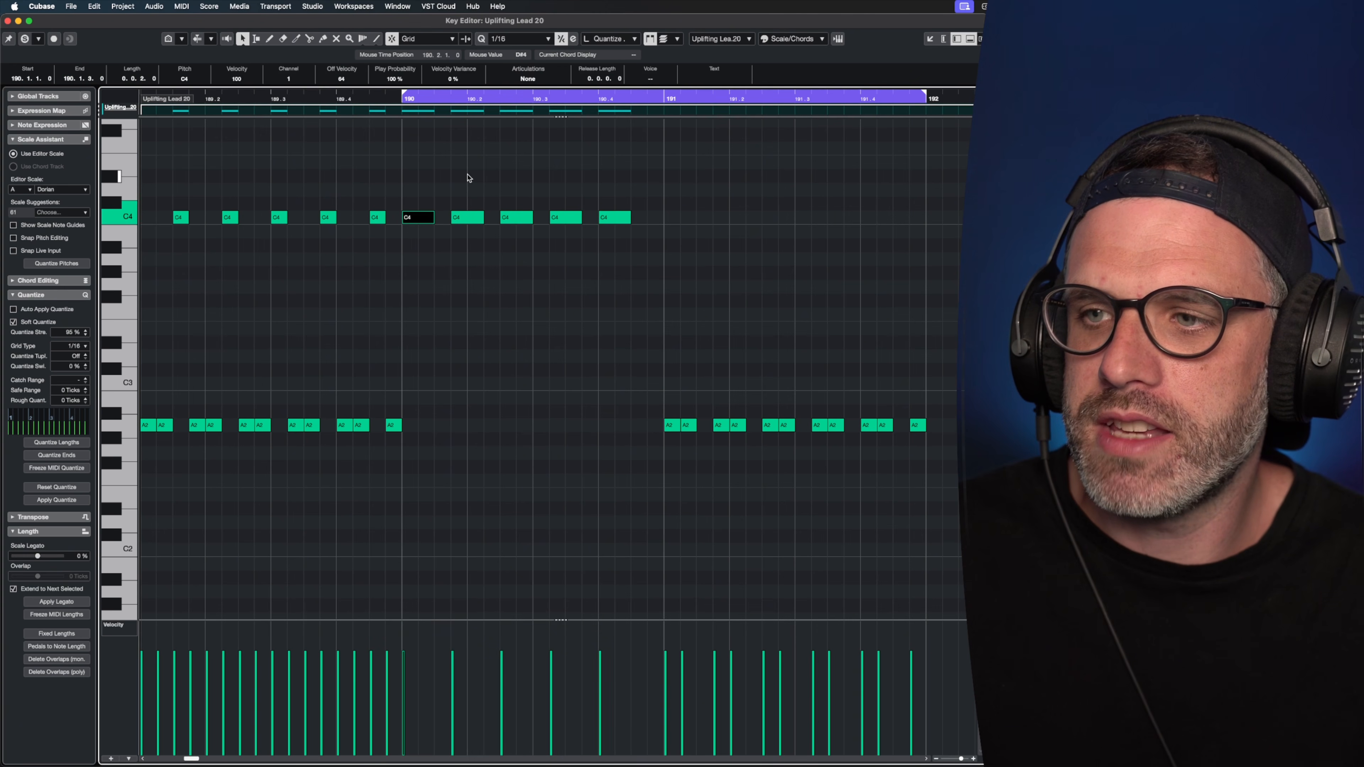
pyautogui.click(612, 217)
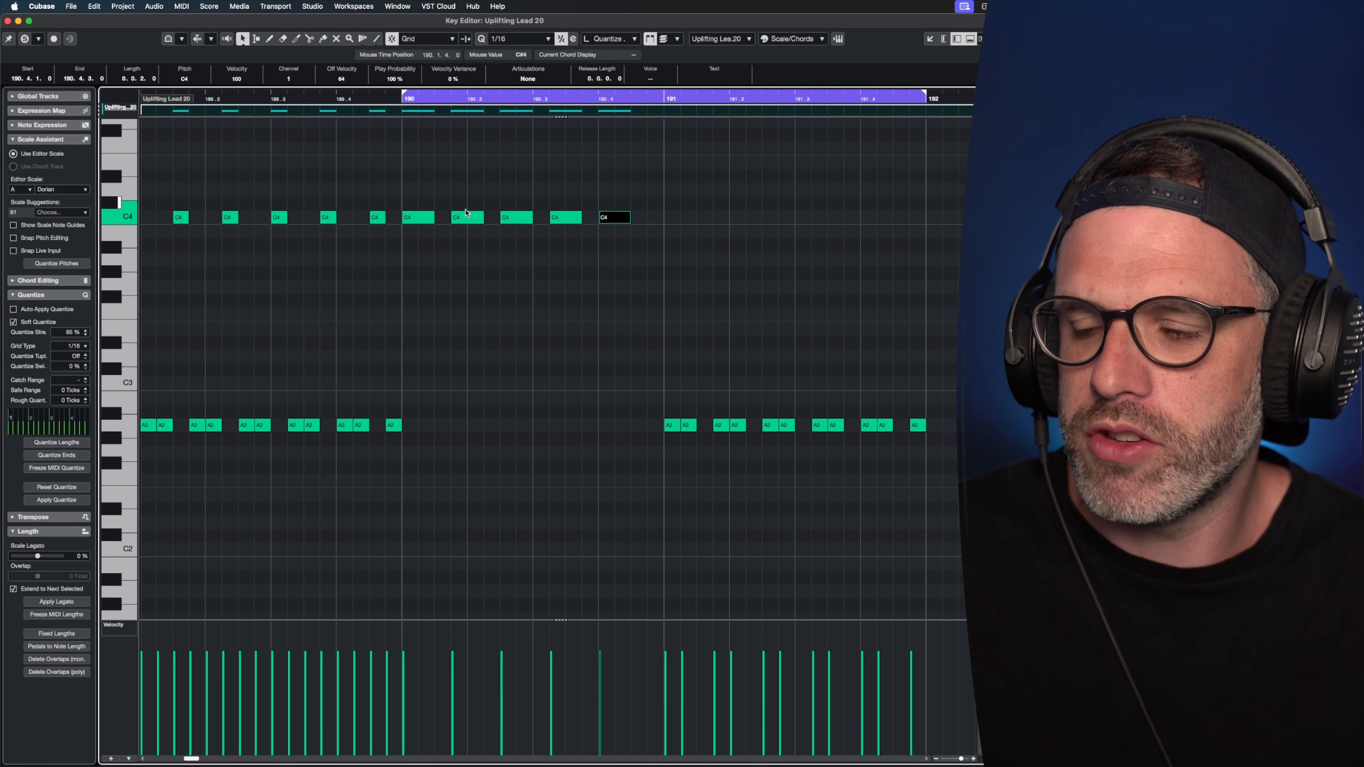
pyautogui.moveTo(460, 218)
pyautogui.mouseDown()
pyautogui.moveTo(443, 217)
pyautogui.moveTo(489, 220)
pyautogui.moveTo(473, 221)
pyautogui.mouseUp()
pyautogui.press('f')
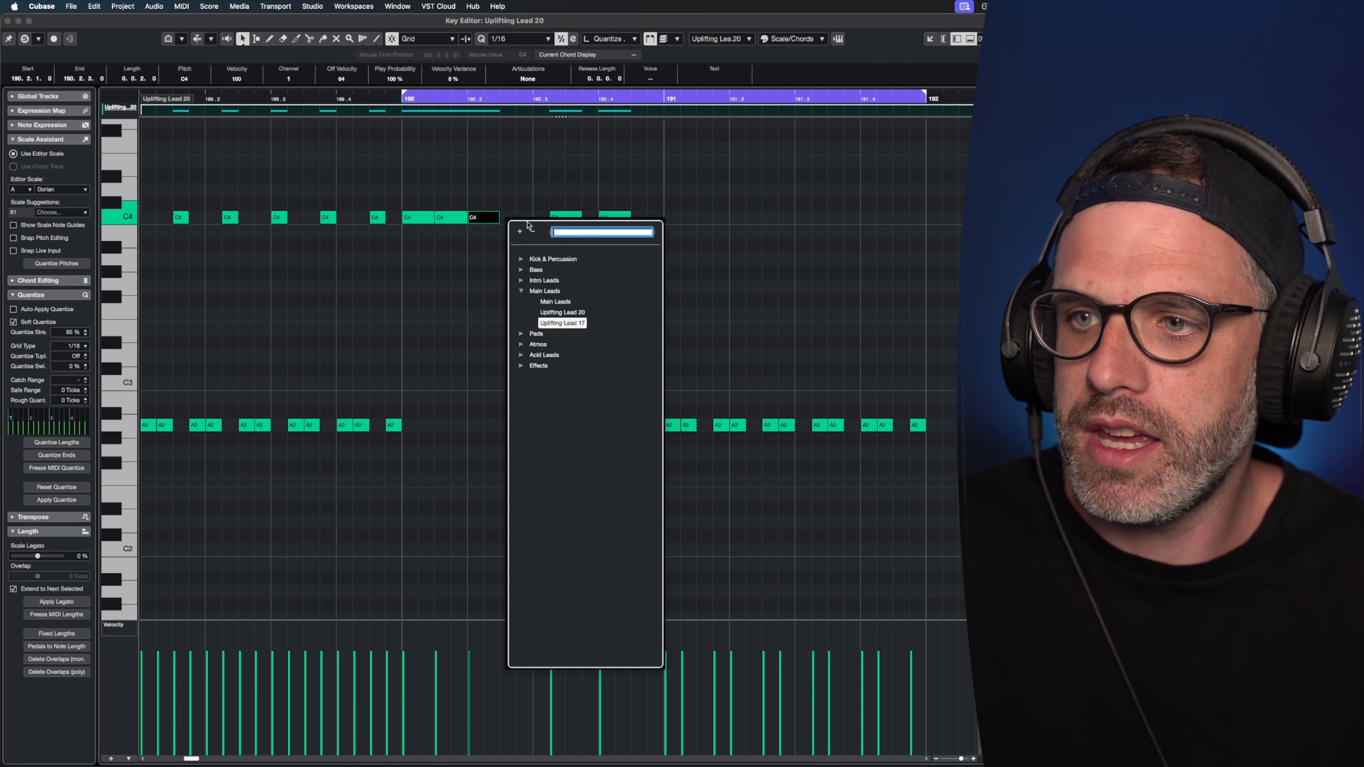
pyautogui.press('Escape')
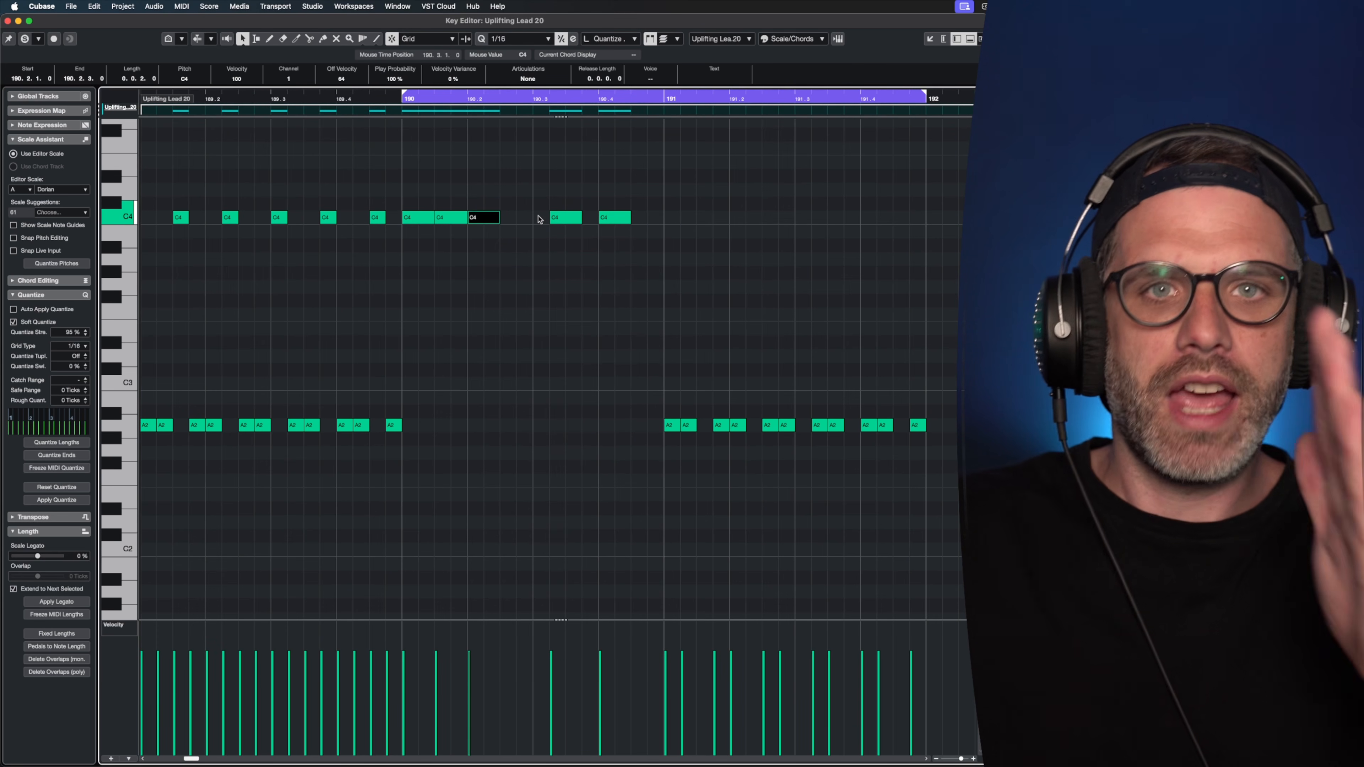
pyautogui.press('super+z')
pyautogui.press('super+z')
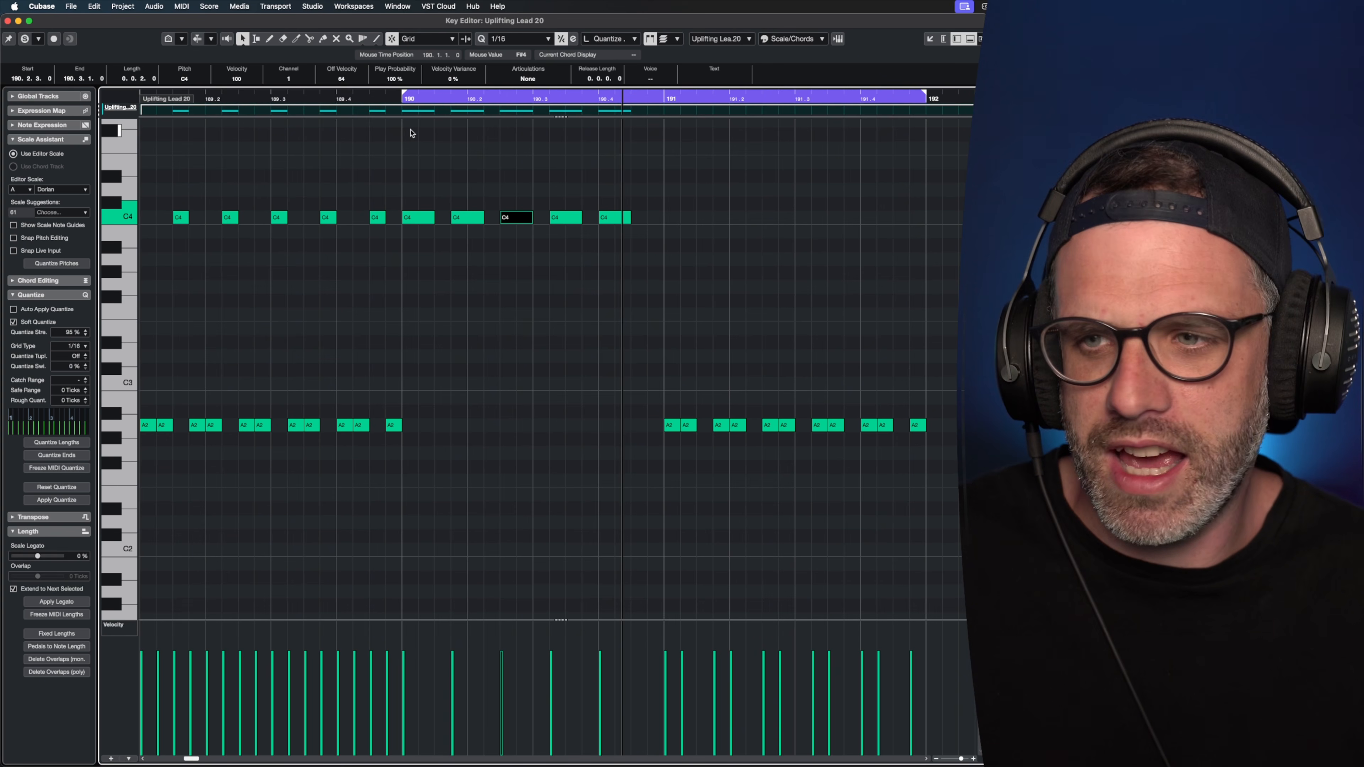
# Set the loop range to the A2 notes in bar 191 and play the loop.
pyautogui.moveTo(632, 436); pyautogui.dragTo(972, 387)
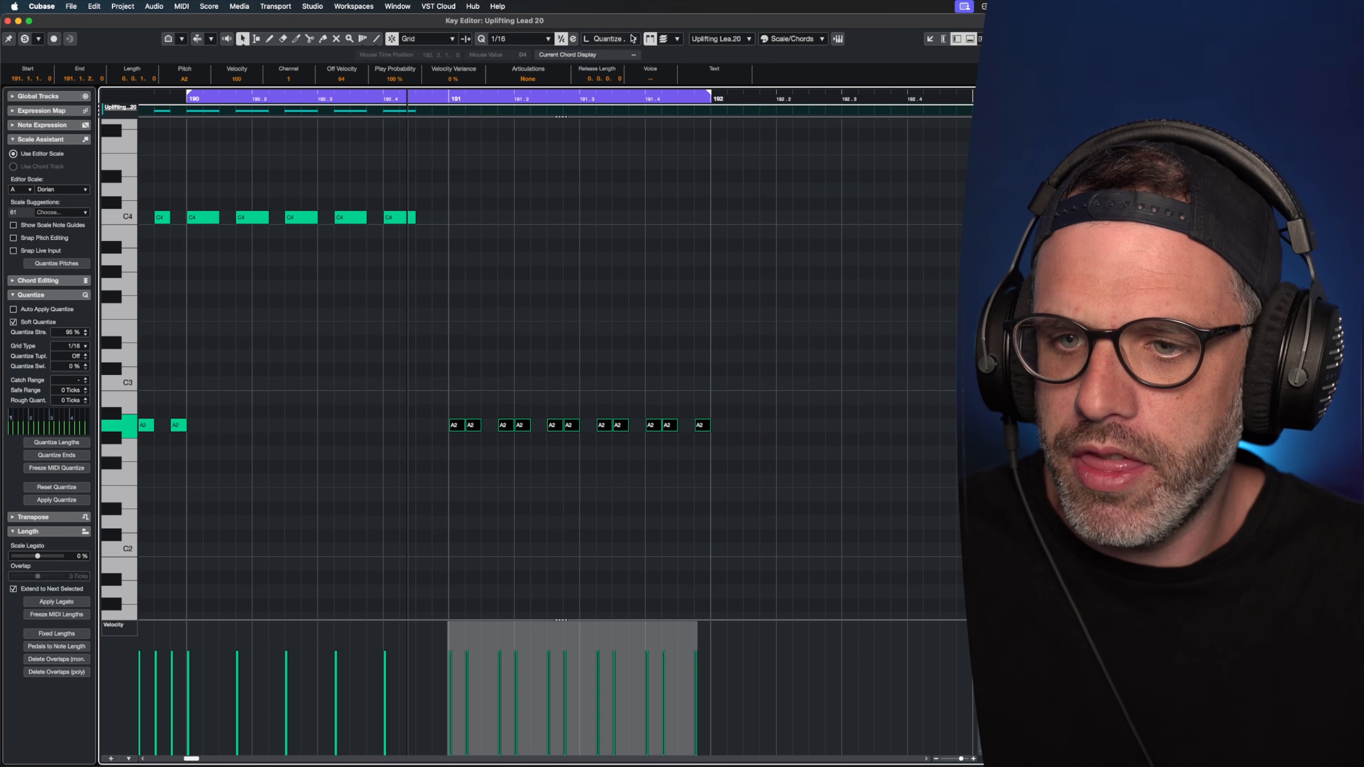
pyautogui.press('p')
pyautogui.click(515, 268)
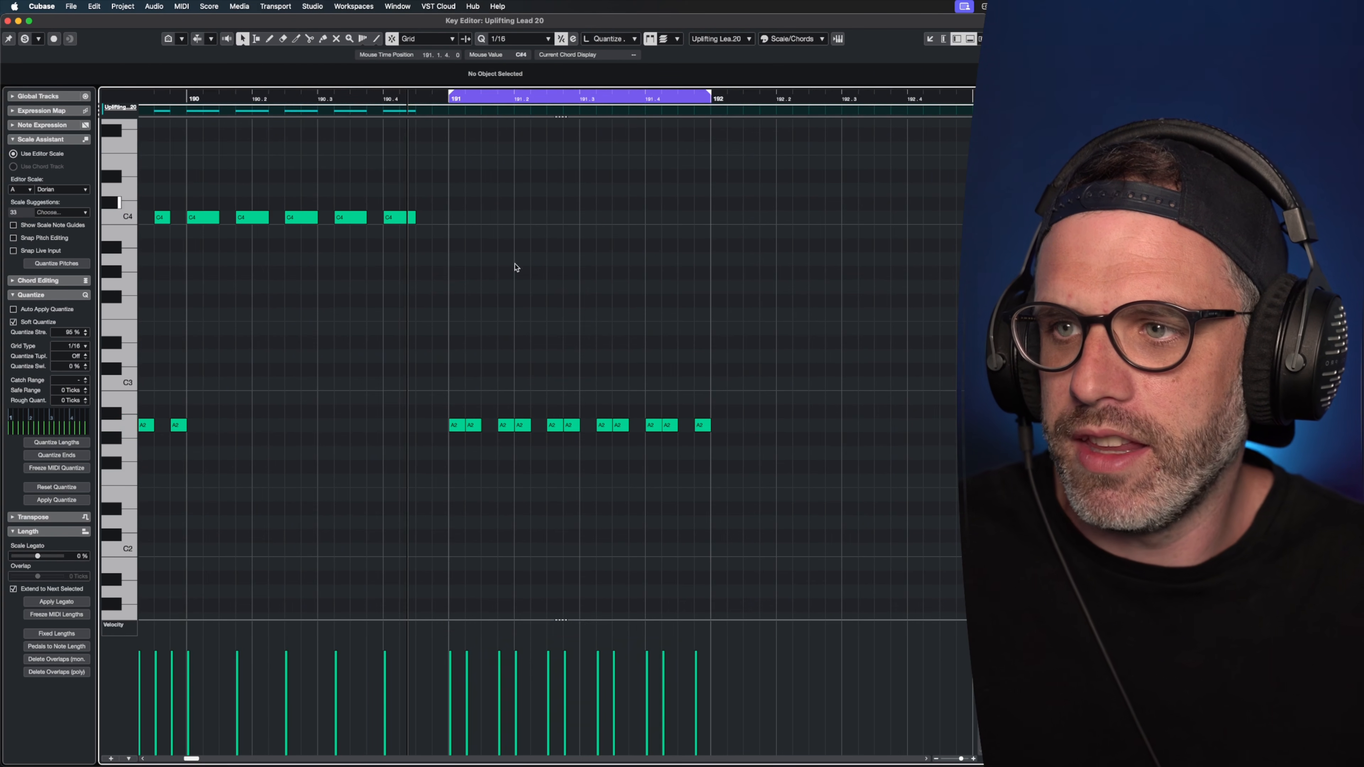
pyautogui.press('space')
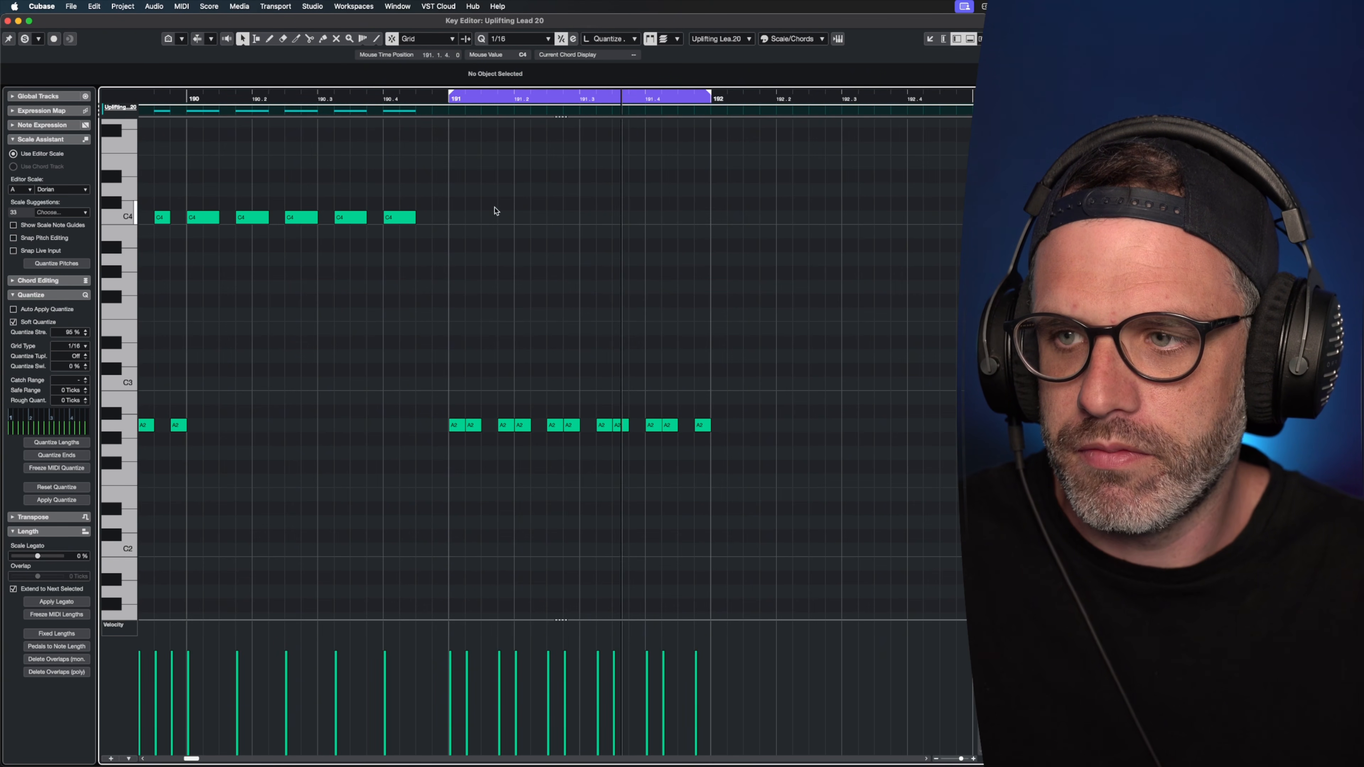
pyautogui.moveTo(457, 173); pyautogui.dragTo(194, 181)
pyautogui.hscroll(-10, 322, 162)
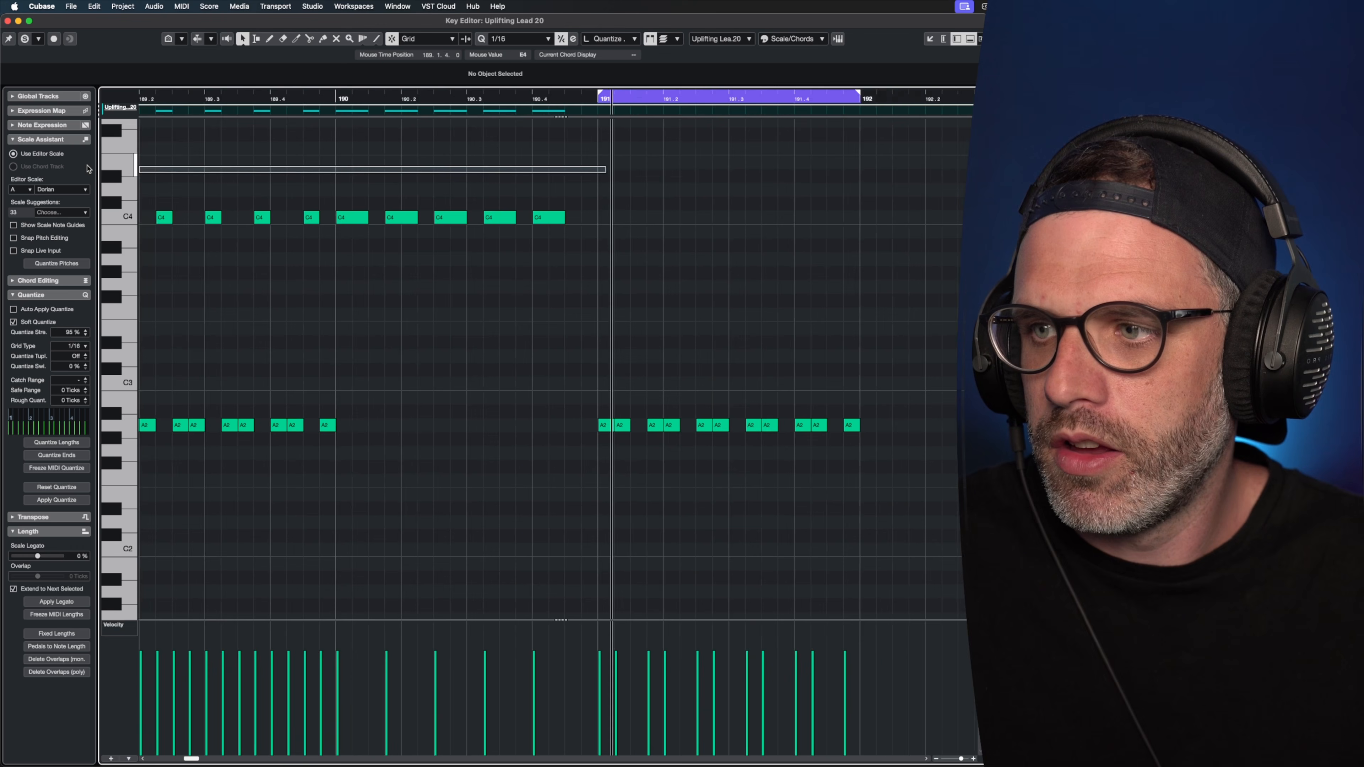
# Set the loop range to bar 189 and play it, and delete all notes from bar 190 onwards.
pyautogui.moveTo(403, 92); pyautogui.dragTo(665, 92)
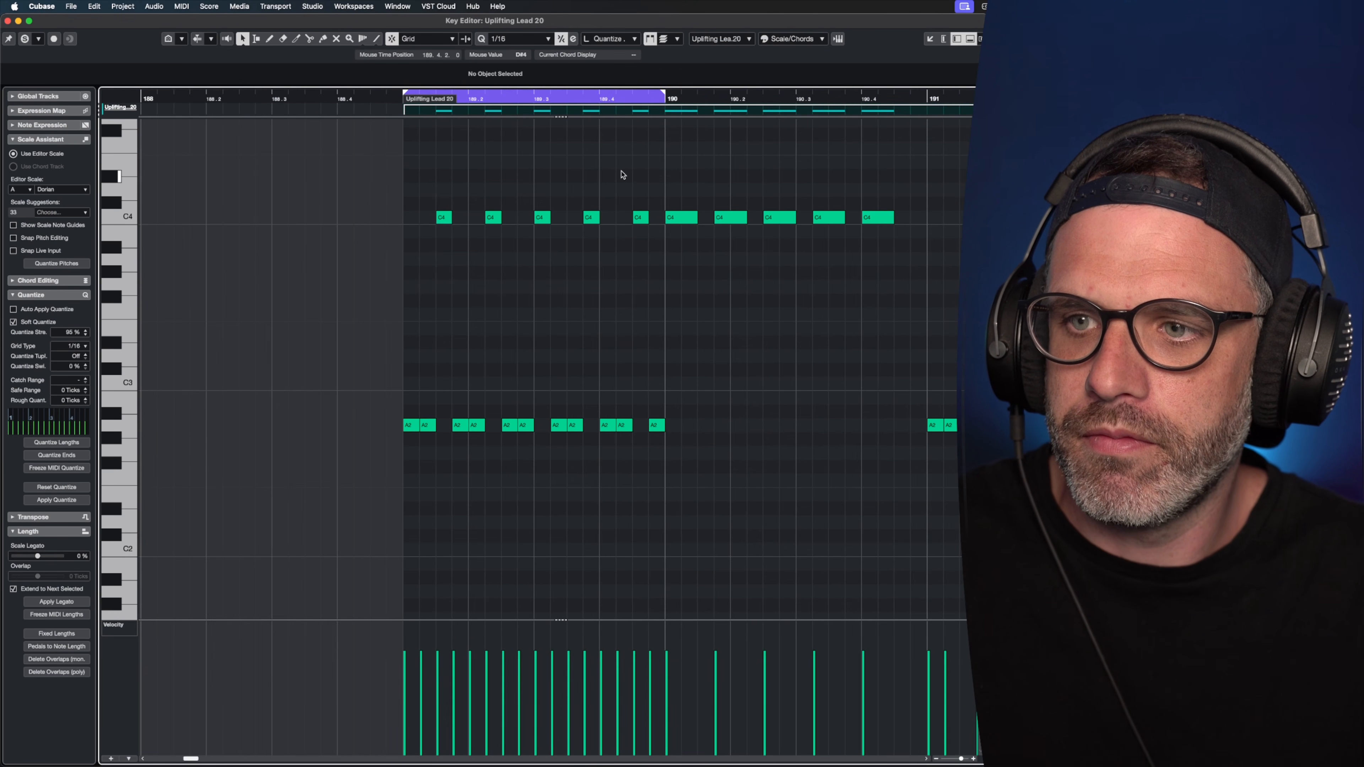
pyautogui.press('space')
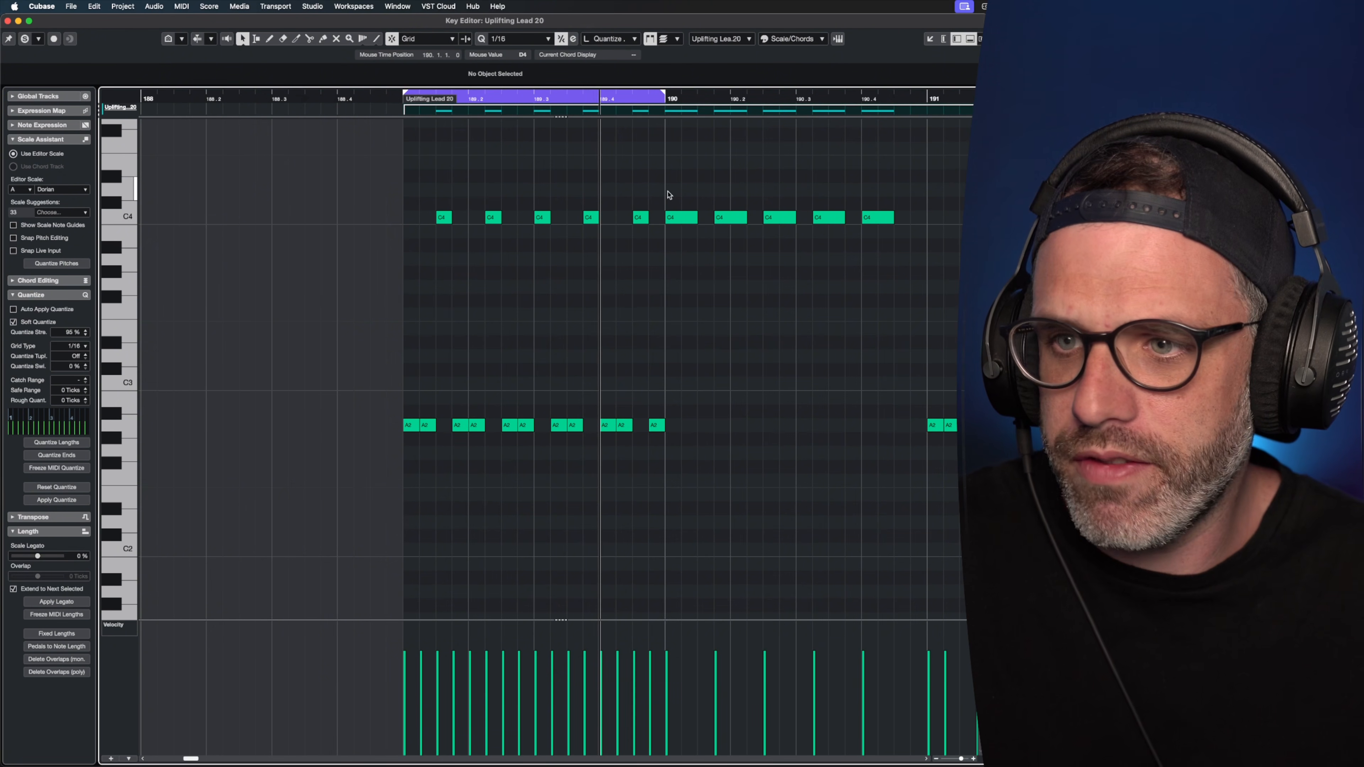
pyautogui.moveTo(667, 194); pyautogui.dragTo(963, 427)
pyautogui.press('Delete')
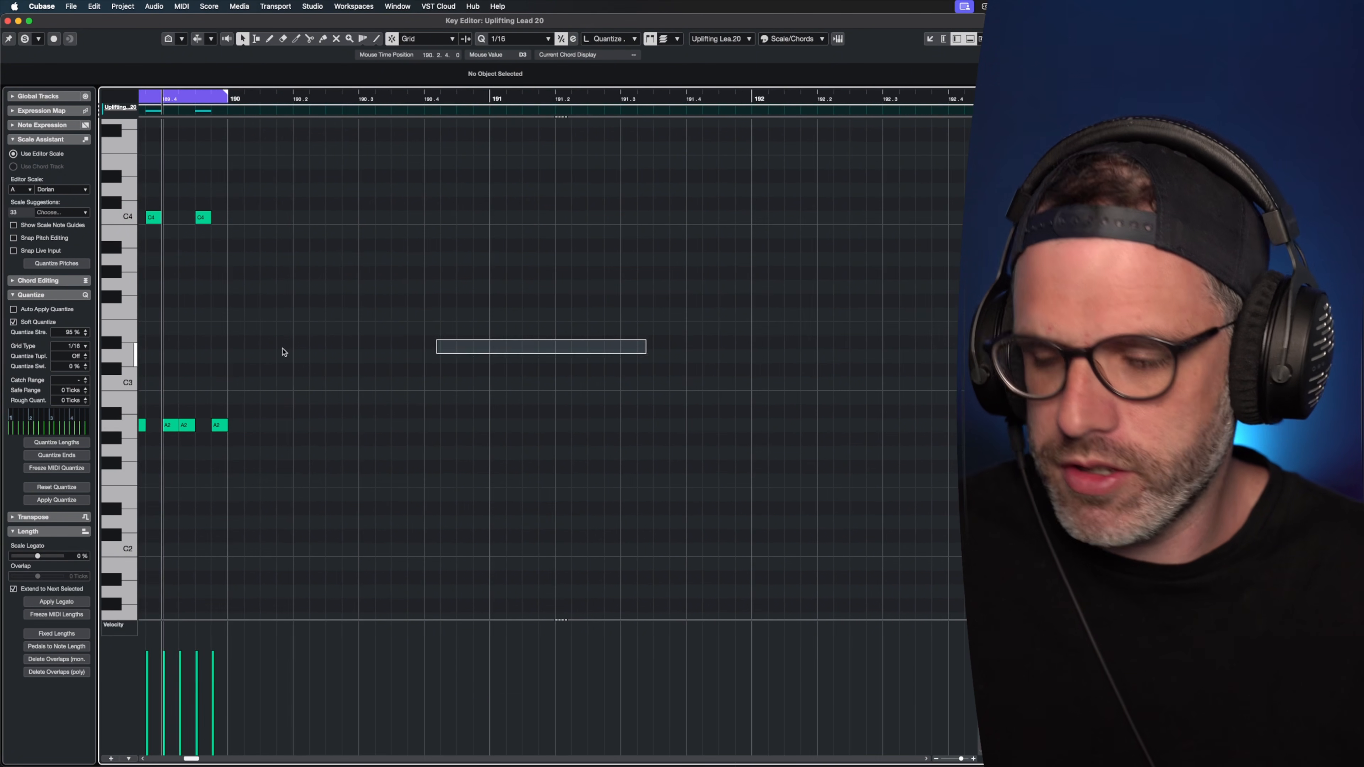
pyautogui.moveTo(282, 349); pyautogui.dragTo(133, 326)
# Duplicate the bar 189 notes three times to fill bars 190 to 192, and extend the loop range to the start of bar 193.
pyautogui.press('g')
pyautogui.press('g')
pyautogui.press('g')
pyautogui.press('g')
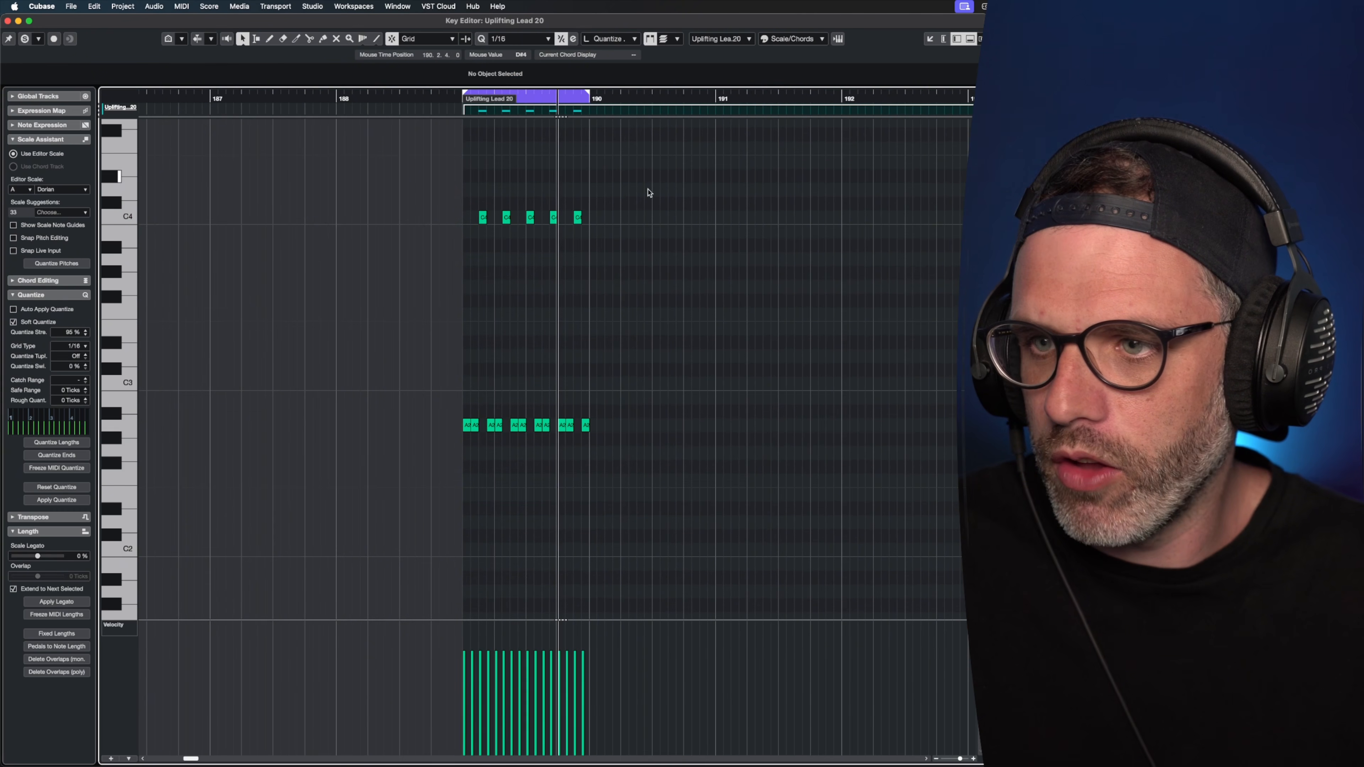
pyautogui.moveTo(649, 193); pyautogui.dragTo(425, 505)
pyautogui.hotkey('alt', 'd')
pyautogui.hotkey('alt', 'd')
pyautogui.hotkey('alt', 'd')
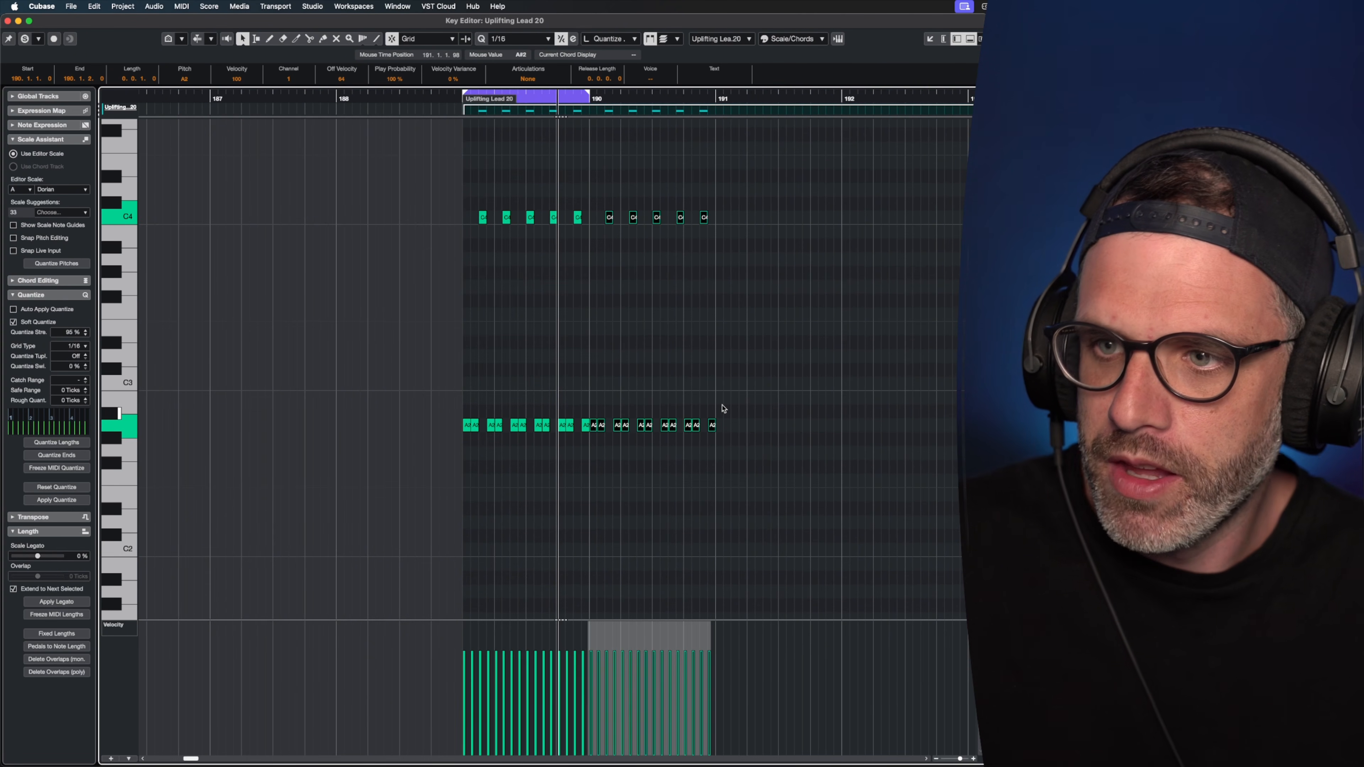
pyautogui.moveTo(794, 163); pyautogui.dragTo(970, 175)
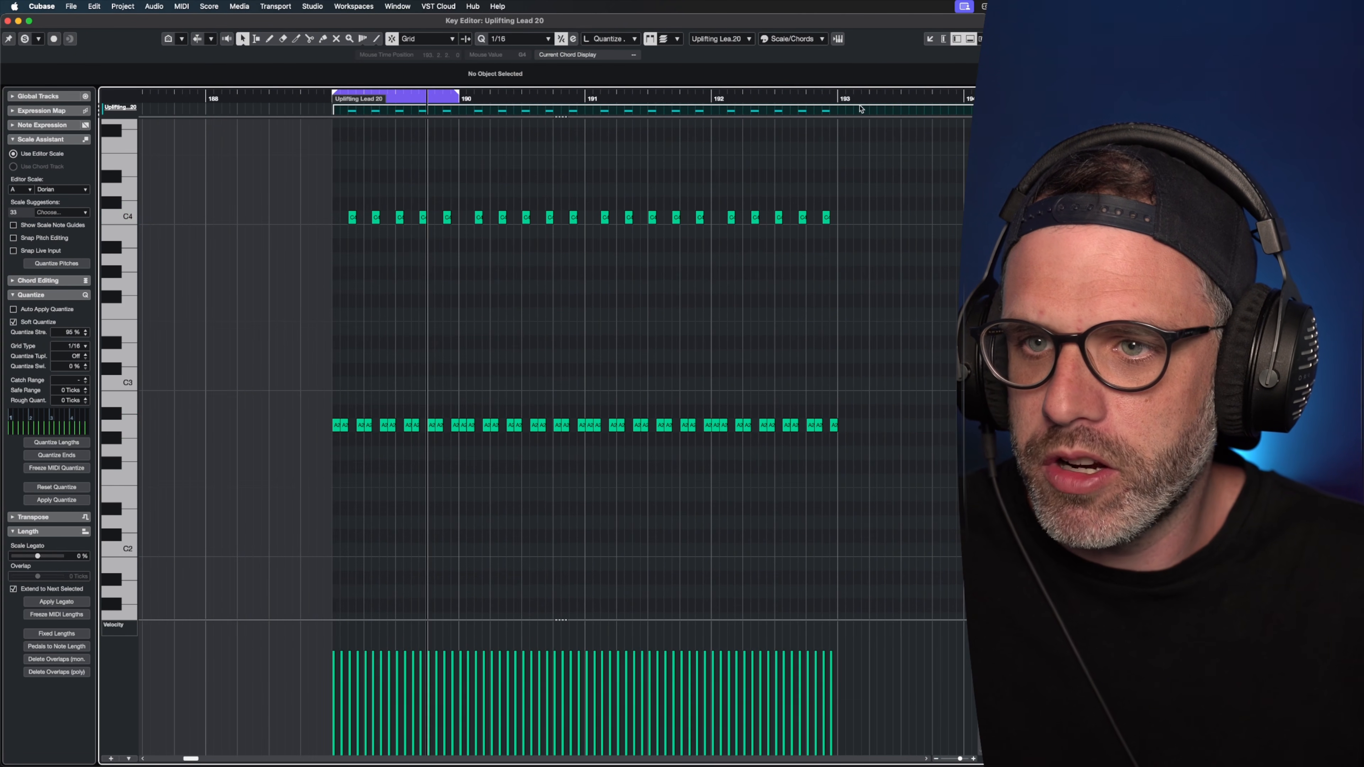
pyautogui.keyDown('alt'); pyautogui.click(837, 97); pyautogui.keyUp('alt')
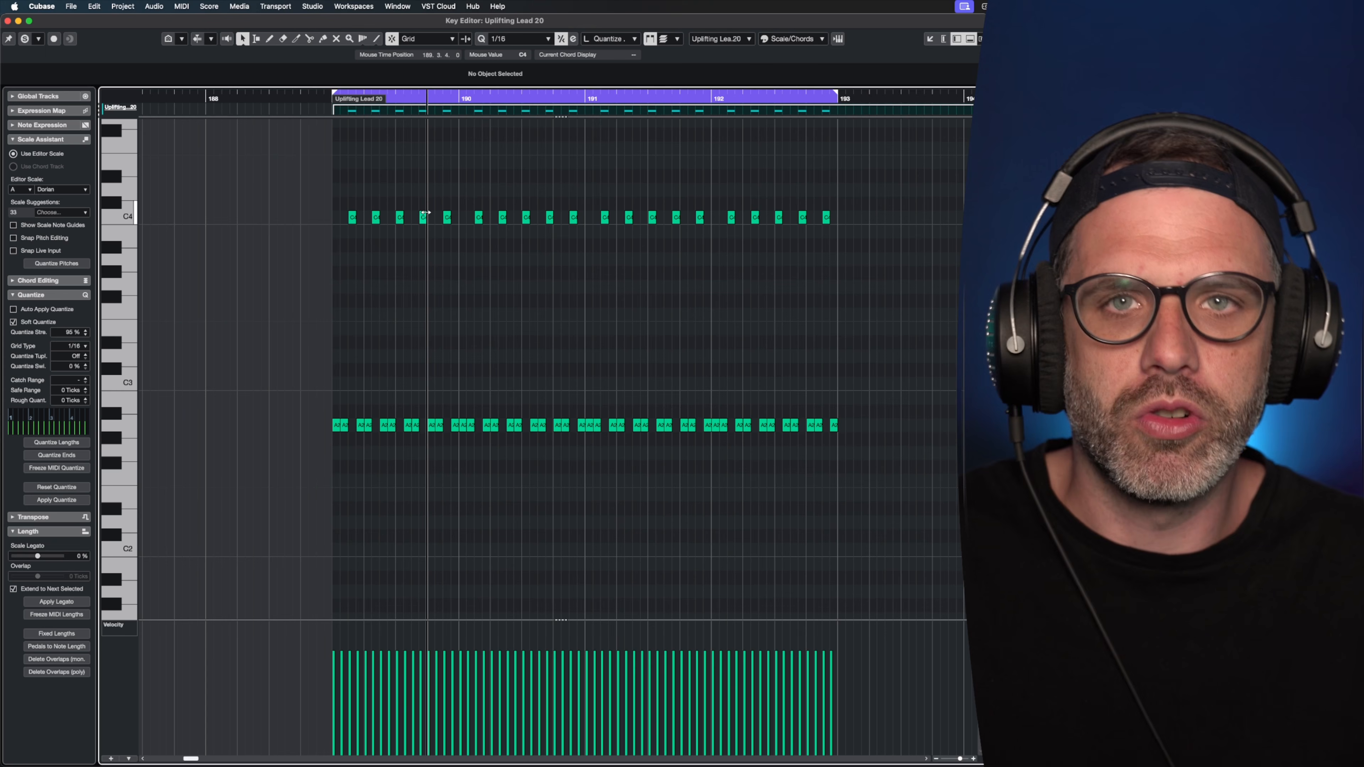
# Draw four one-bar notes: A2 in bar 193, C3 in bar 194, G2 in bar 195 and D3 in bar 196.
pyautogui.moveTo(820, 348); pyautogui.dragTo(970, 364)
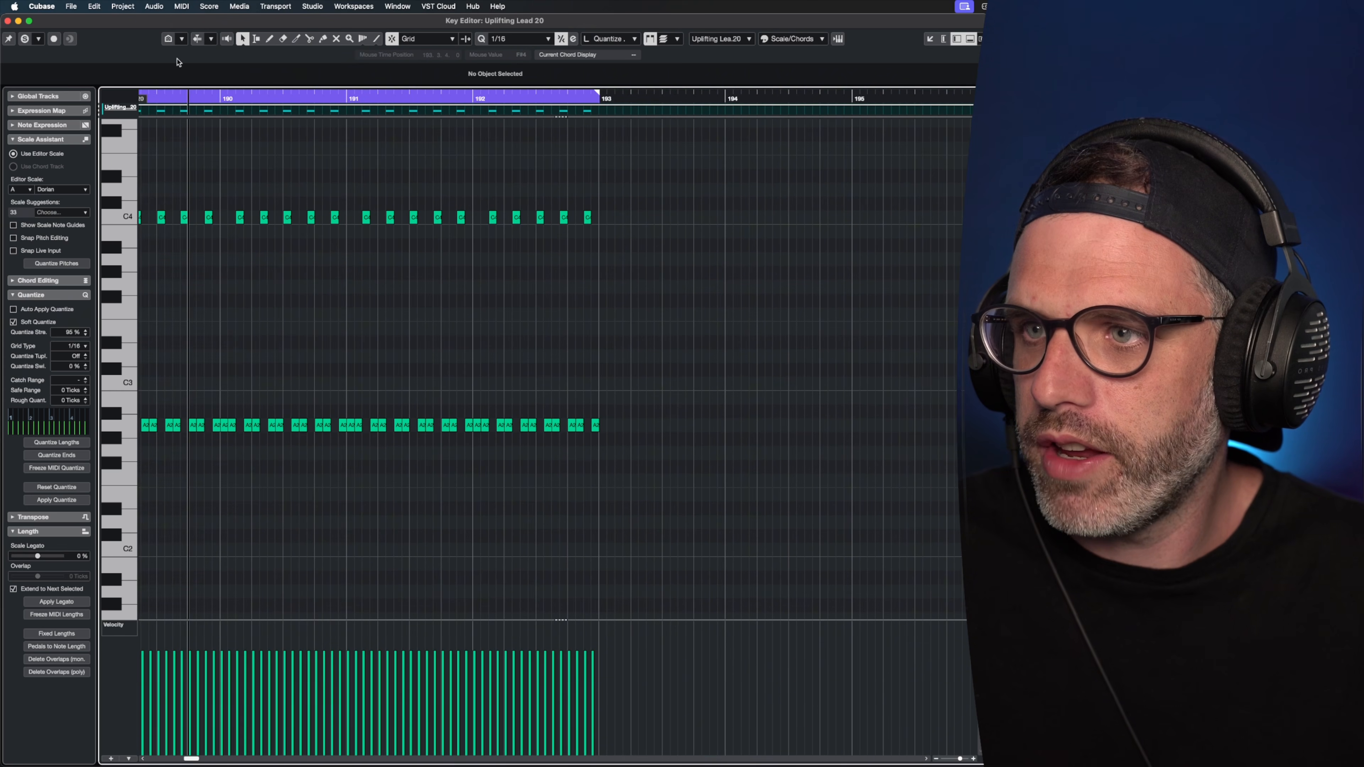
pyautogui.click(268, 41)
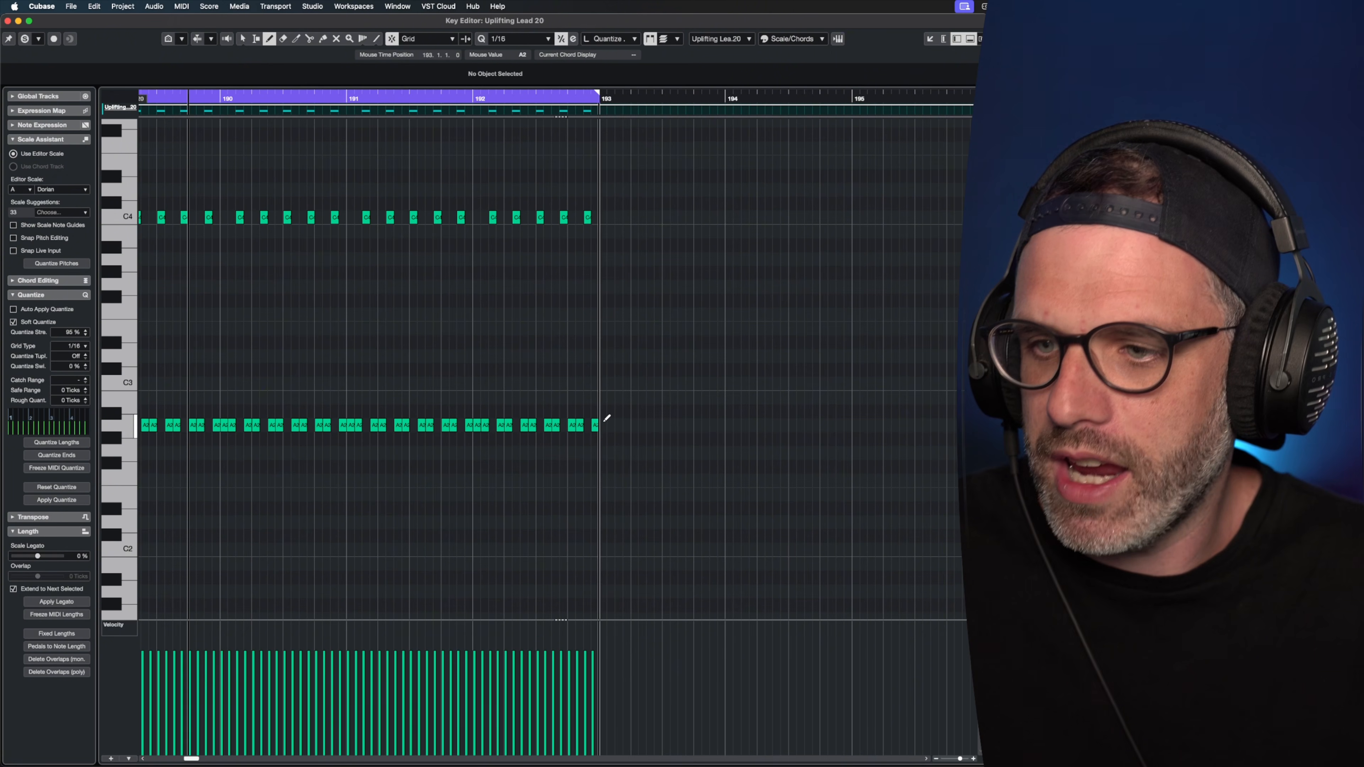
pyautogui.moveTo(604, 425)
pyautogui.mouseDown()
pyautogui.moveTo(752, 424)
pyautogui.moveTo(729, 416)
pyautogui.moveTo(841, 377)
pyautogui.moveTo(852, 391)
pyautogui.mouseUp()
pyautogui.moveTo(854, 452)
pyautogui.mouseDown()
pyautogui.moveTo(959, 453)
pyautogui.moveTo(855, 446)
pyautogui.mouseUp()
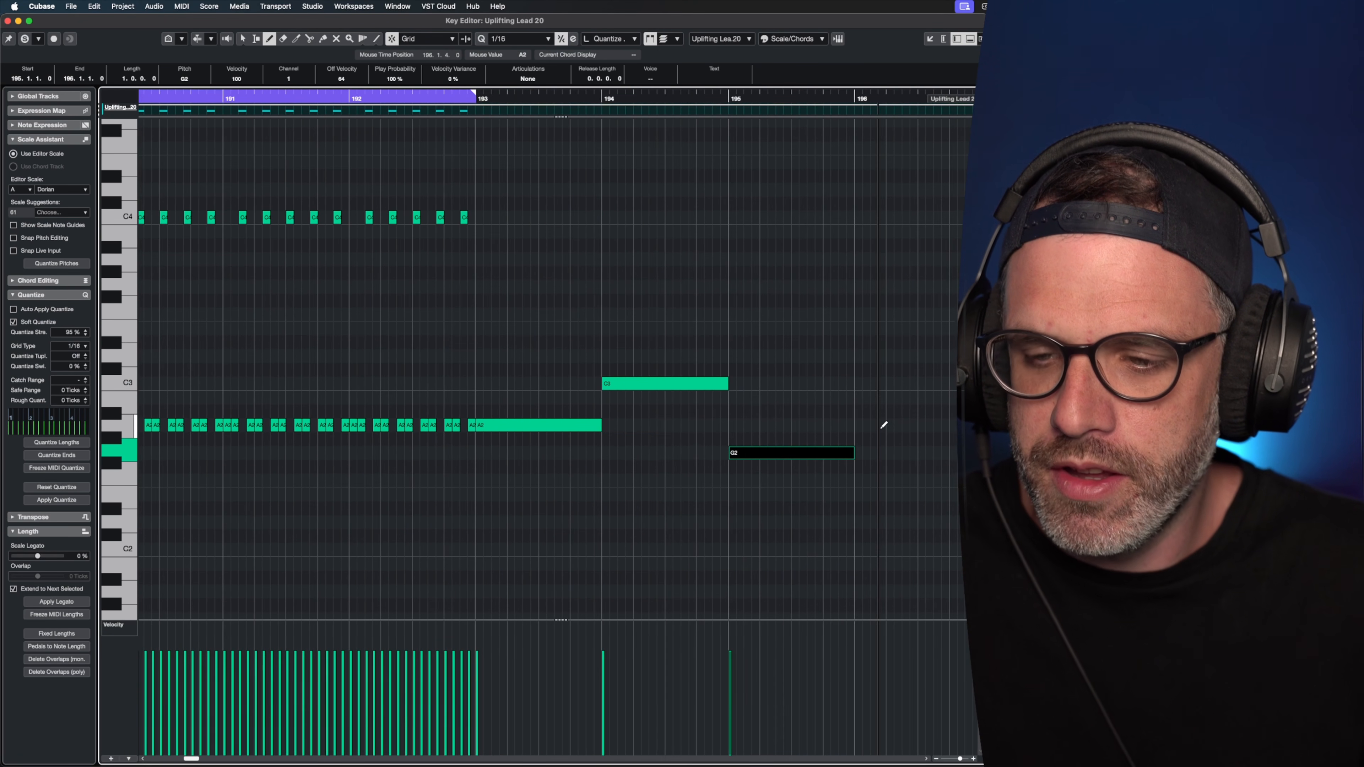
pyautogui.moveTo(815, 355); pyautogui.dragTo(937, 357)
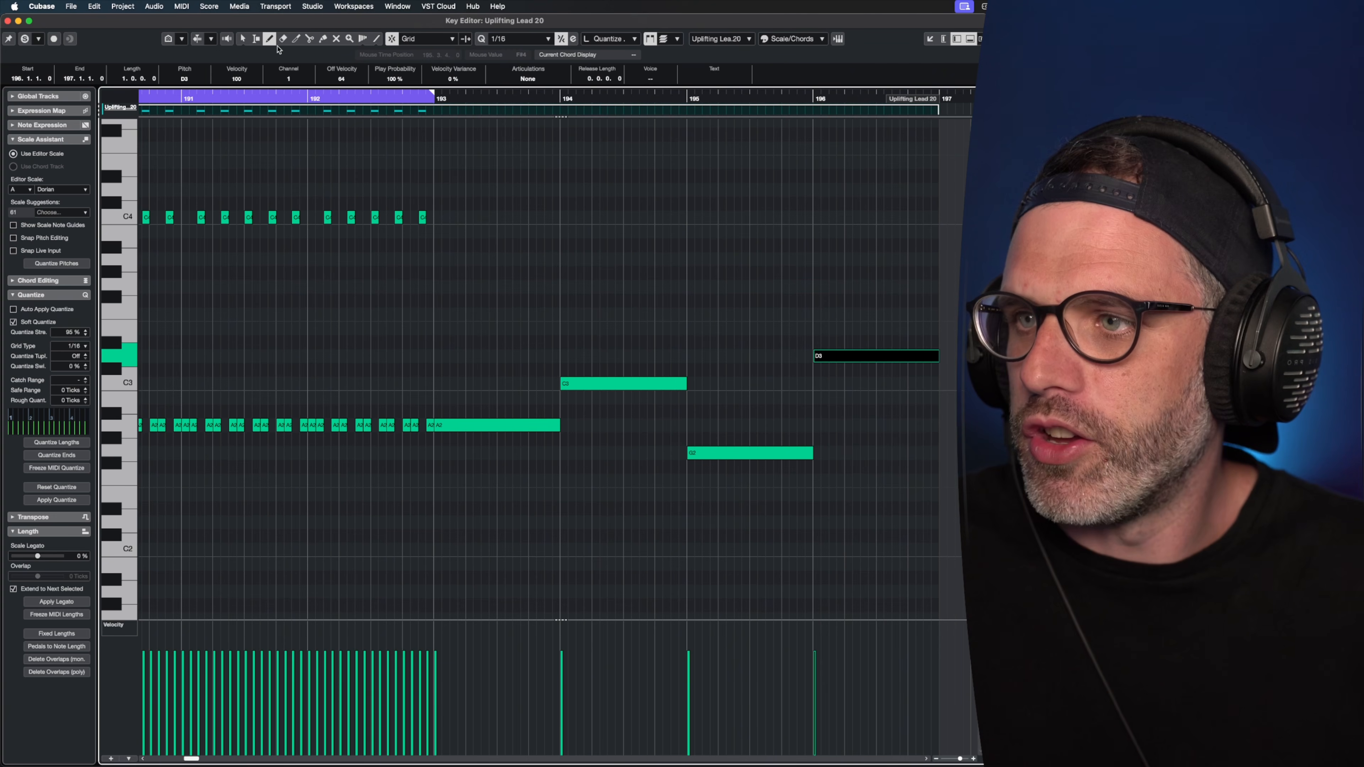
pyautogui.click(245, 39)
pyautogui.click(577, 315)
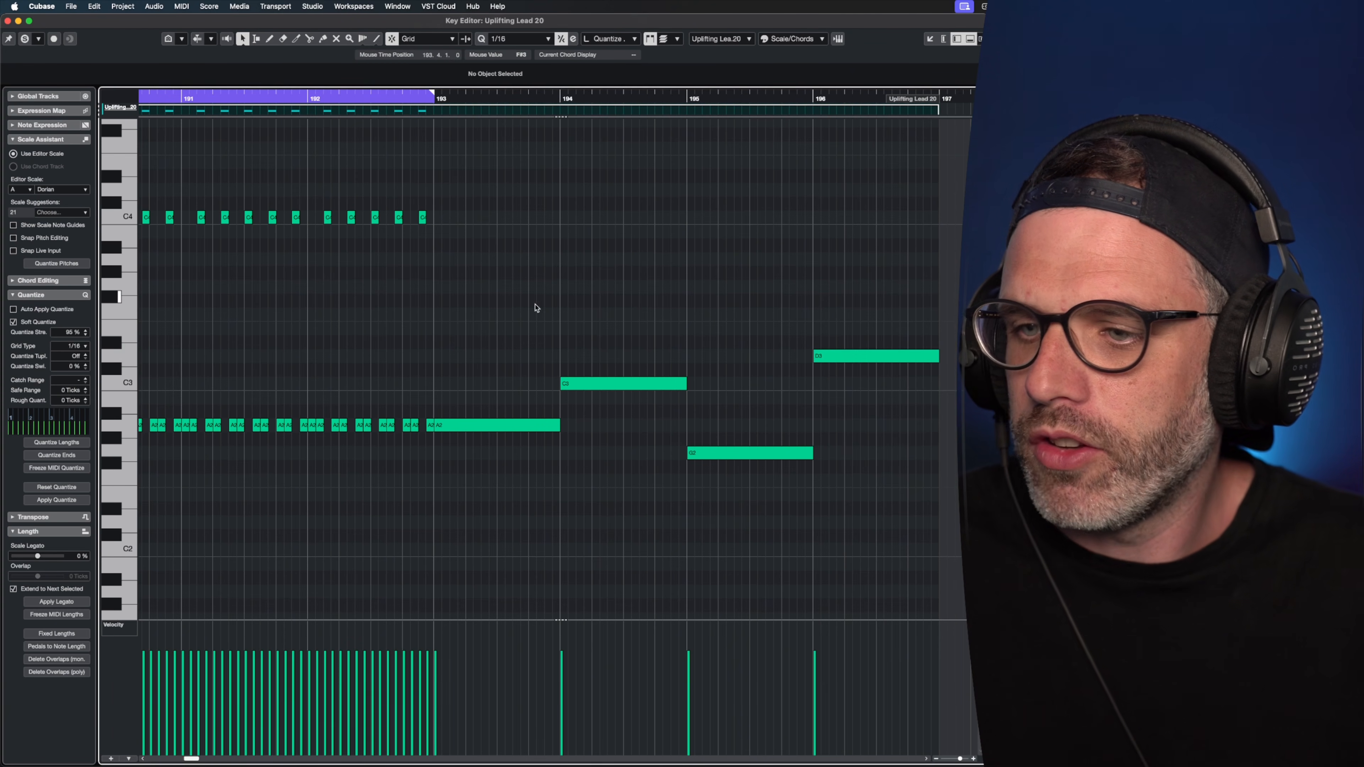
# Compare the four long notes in bars 193 to 196 with the repeating C4 and A2 pattern in bars 189 to 192.
pyautogui.moveTo(535, 306); pyautogui.dragTo(966, 473)
pyautogui.moveTo(389, 296); pyautogui.dragTo(134, 296)
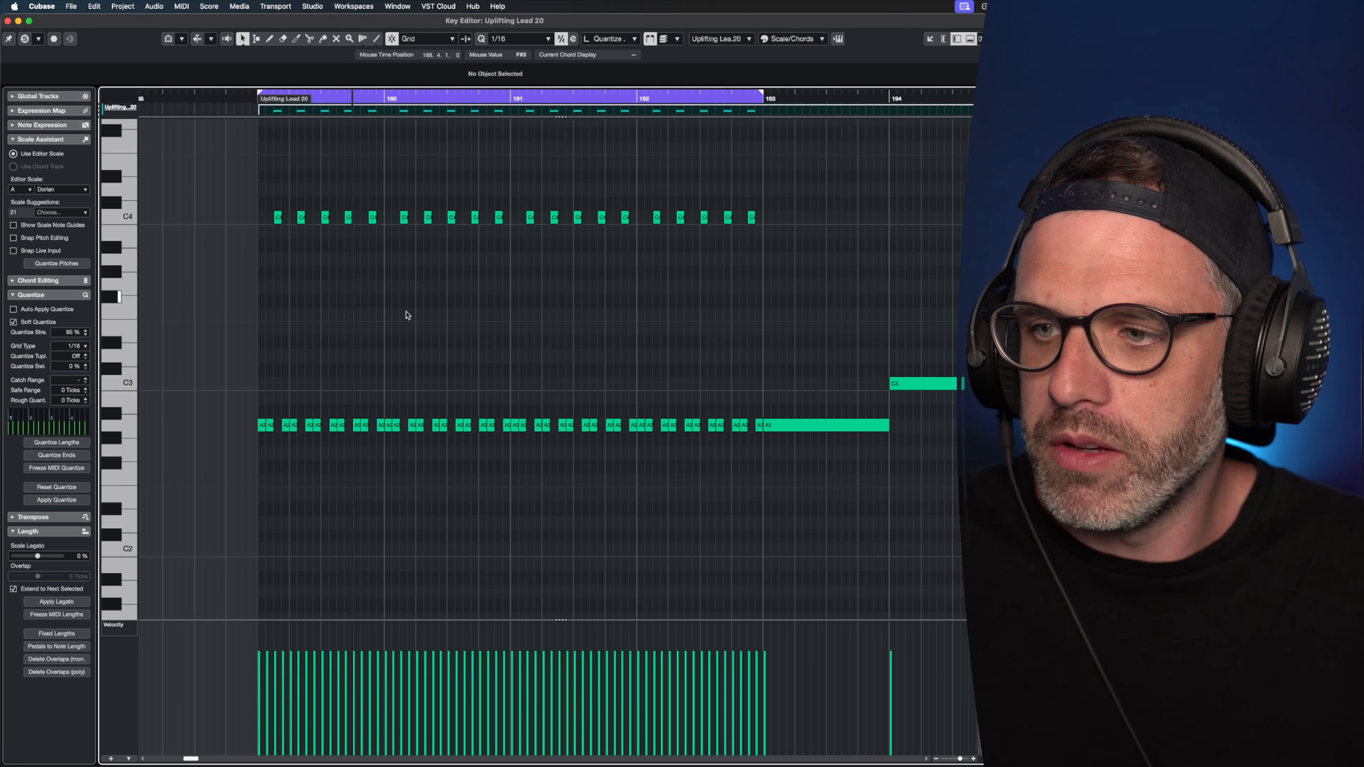
pyautogui.press('g')
pyautogui.press('g')
pyautogui.press('g')
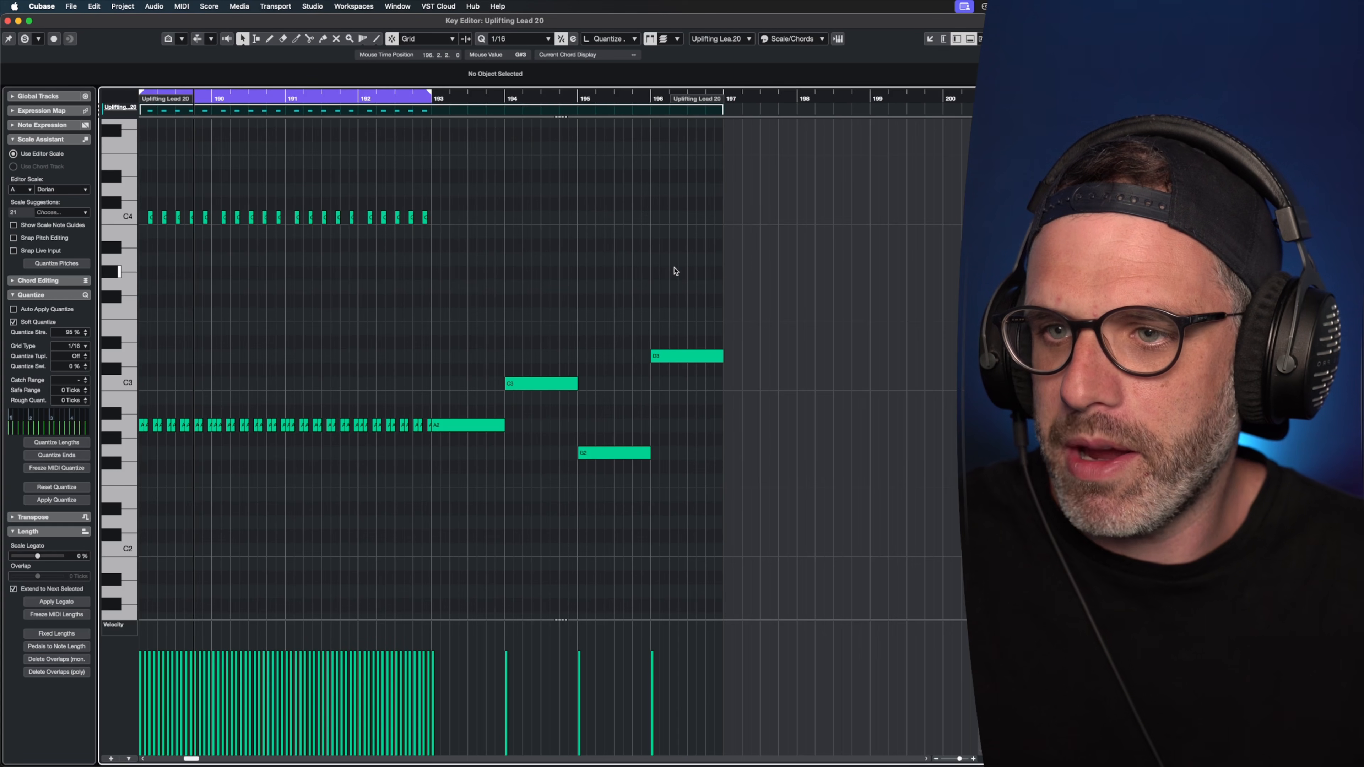
pyautogui.moveTo(299, 253); pyautogui.dragTo(108, 261)
pyautogui.moveTo(854, 247); pyautogui.dragTo(870, 250)
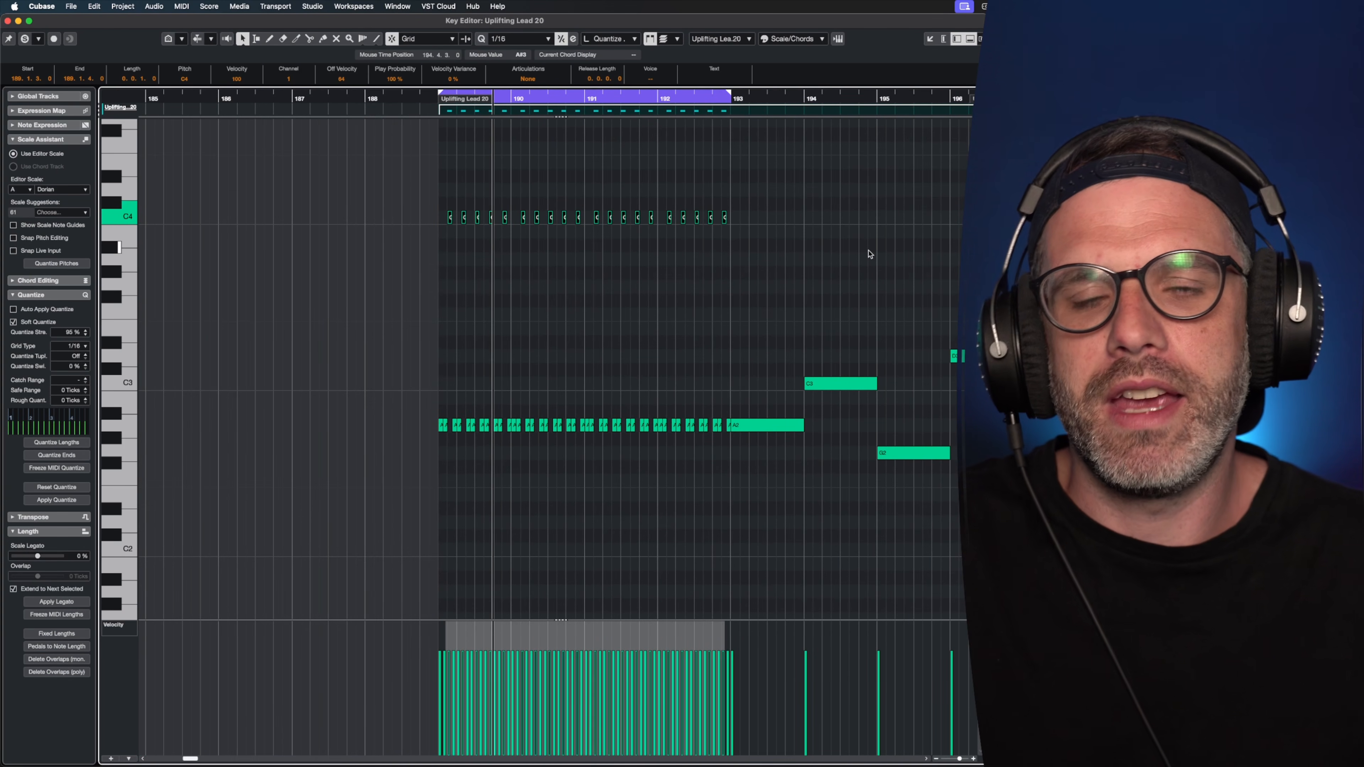
# Try lowering the C4 notes in bars 189 to 192 by three semitones to A3, and return them to C4.
pyautogui.moveTo(379, 363); pyautogui.dragTo(735, 462)
pyautogui.moveTo(412, 178); pyautogui.dragTo(855, 251)
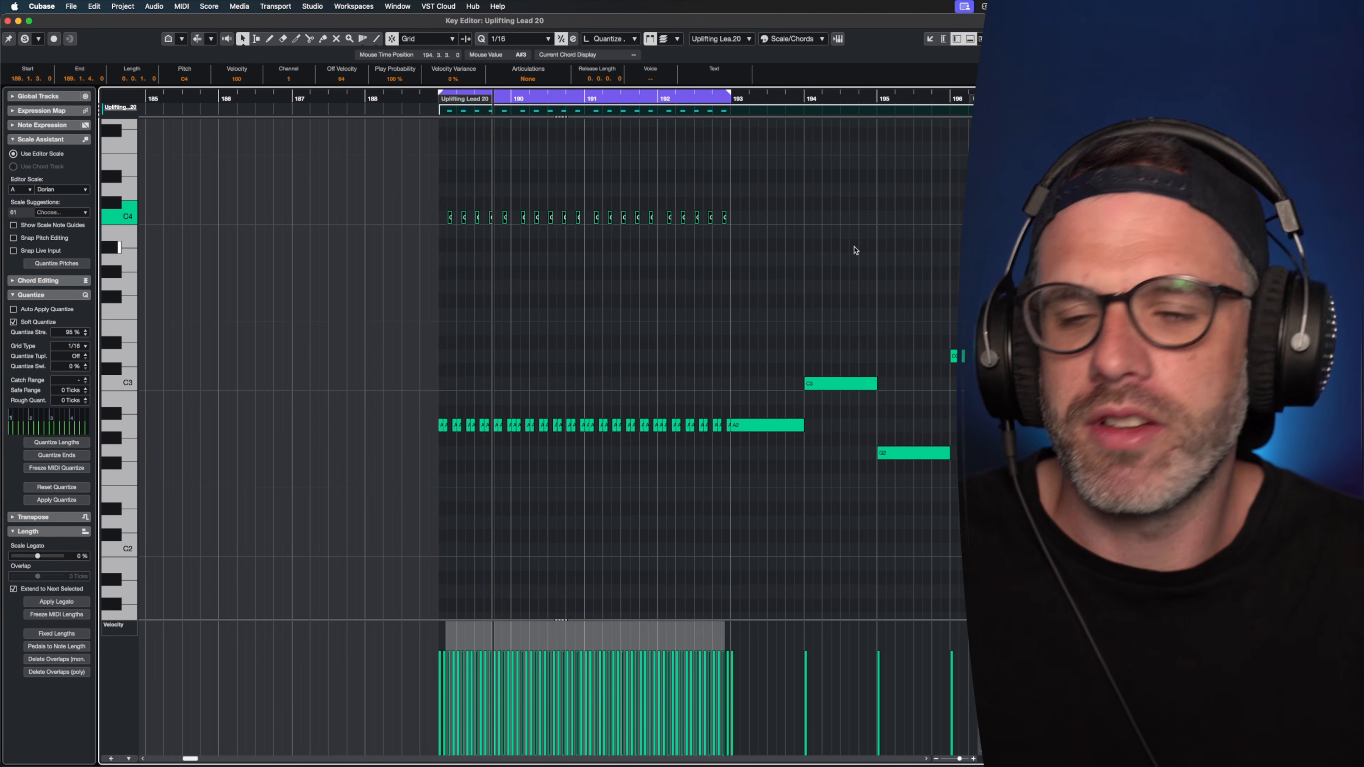
pyautogui.press('Down')
pyautogui.press('Down')
pyautogui.press('Down')
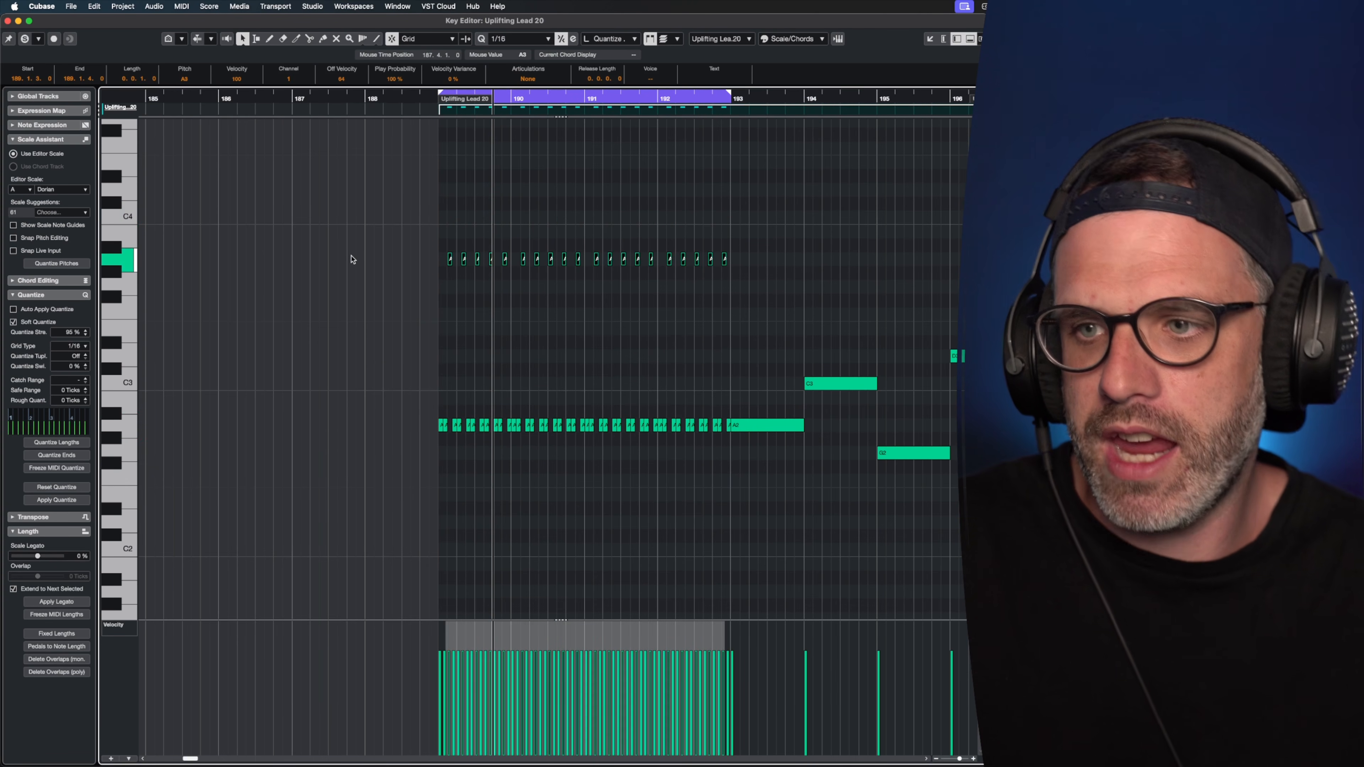
pyautogui.press('Up')
pyautogui.press('Up')
pyautogui.press('Up')
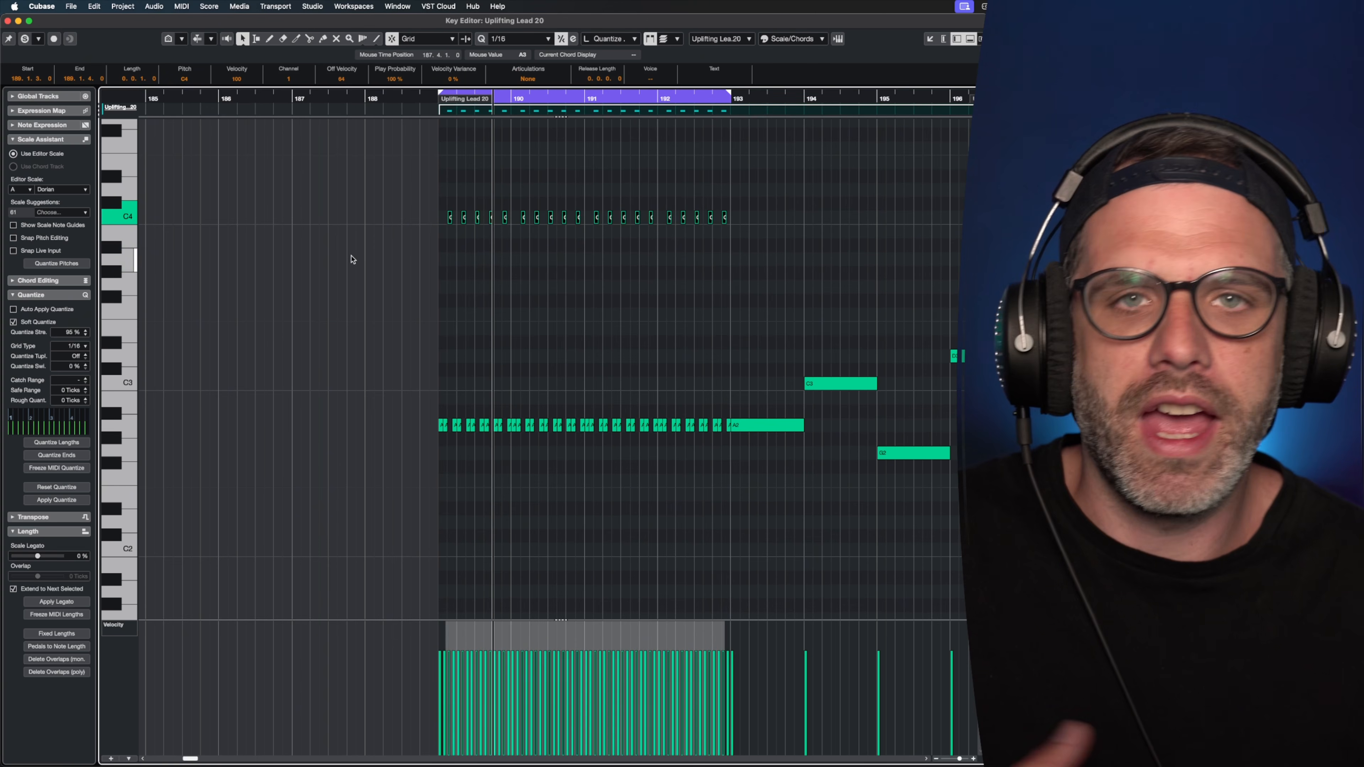
# Copy the four long notes in bars 193 to 196 three semitones upward, starting with C3 above the A2.
pyautogui.moveTo(863, 255); pyautogui.dragTo(1359, 263)
pyautogui.moveTo(427, 327); pyautogui.dragTo(707, 484)
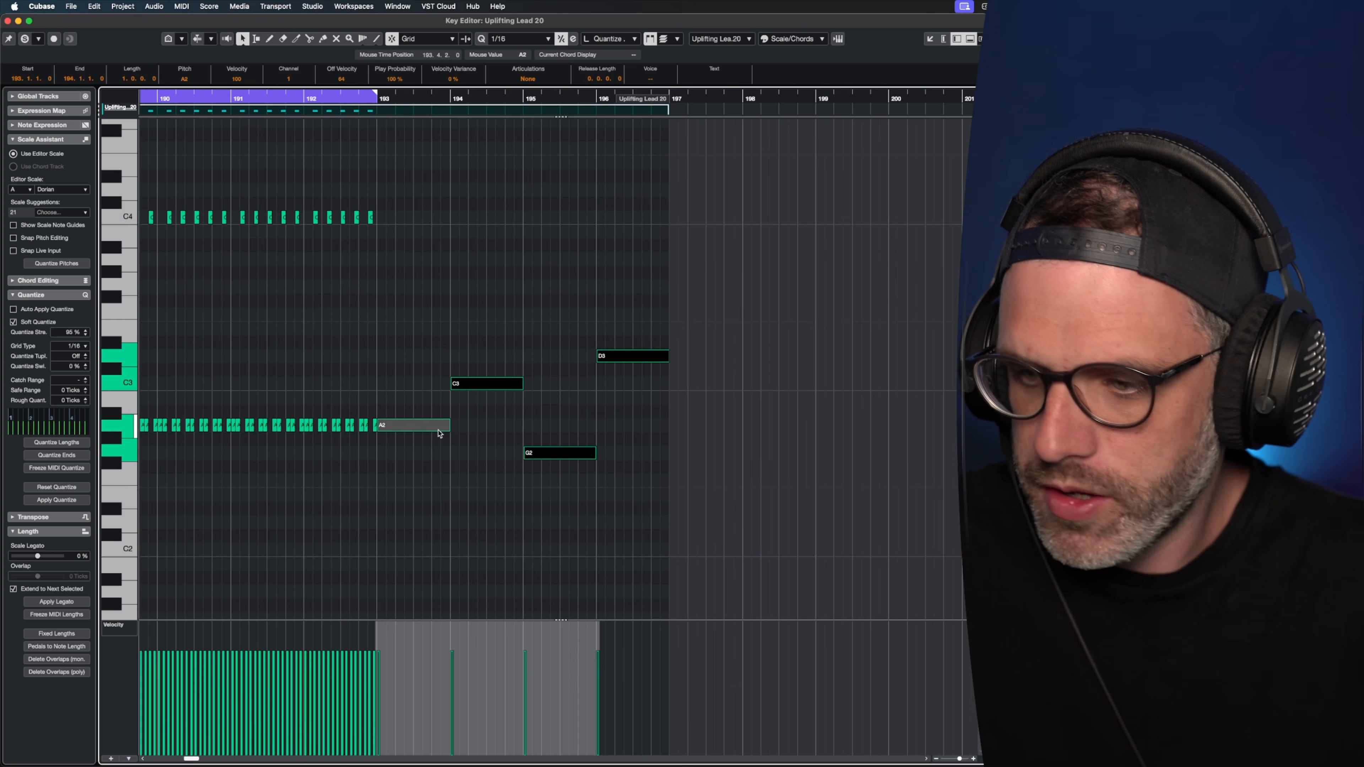
pyautogui.press('h')
pyautogui.press('h')
pyautogui.moveTo(836, 296); pyautogui.dragTo(1358, 296)
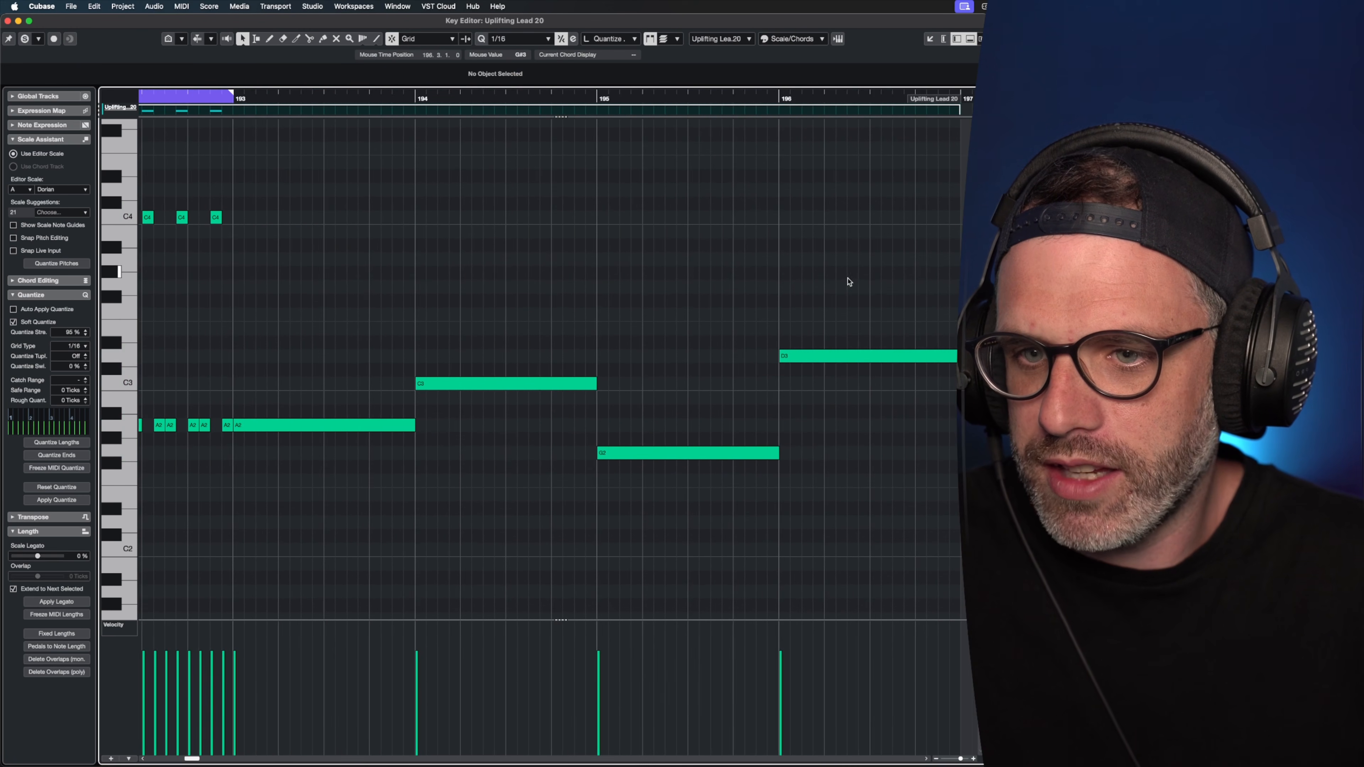
pyautogui.moveTo(861, 257); pyautogui.dragTo(343, 543)
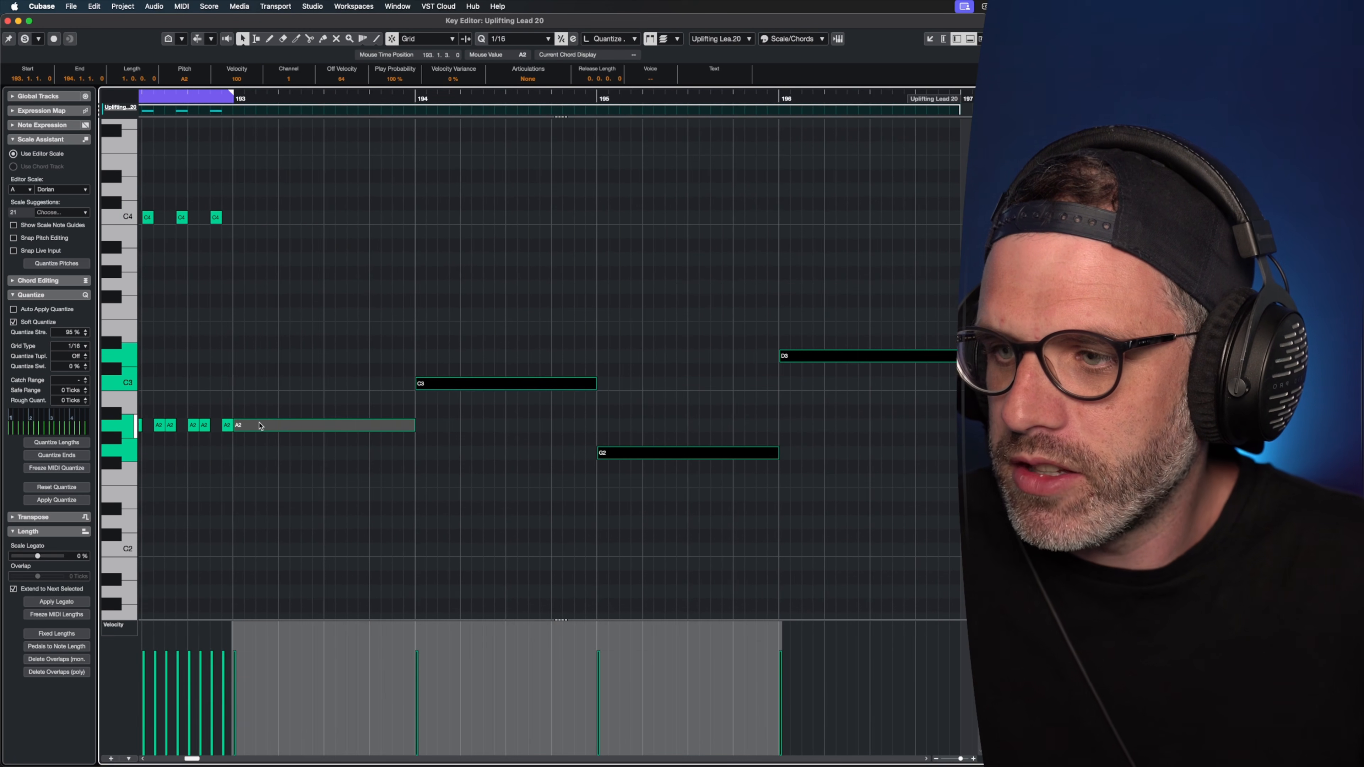
pyautogui.moveTo(254, 421); pyautogui.dragTo(255, 381)
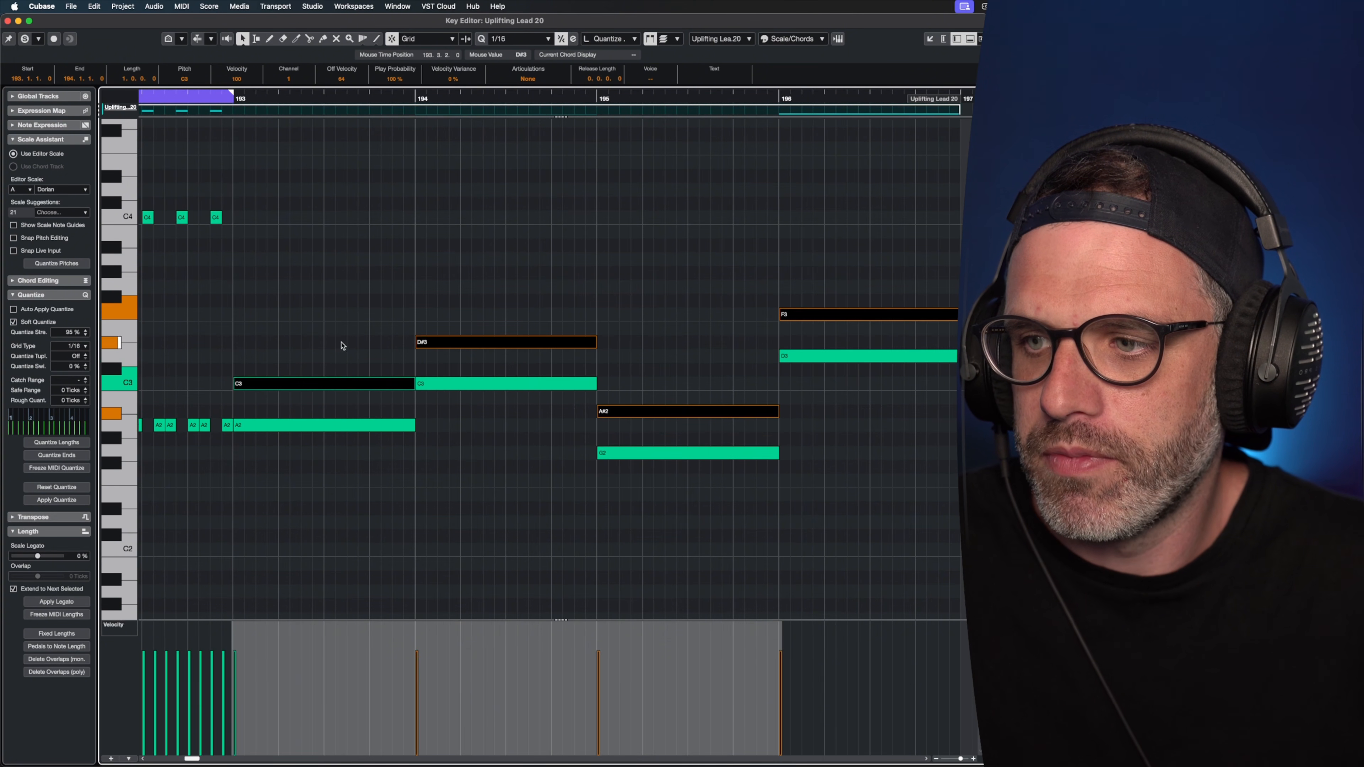
# Delete the copied D#3, A#2 and F3 notes in bars 194, 195 and 196.
pyautogui.click(345, 347)
pyautogui.moveTo(519, 316); pyautogui.dragTo(571, 372)
pyautogui.press('Delete')
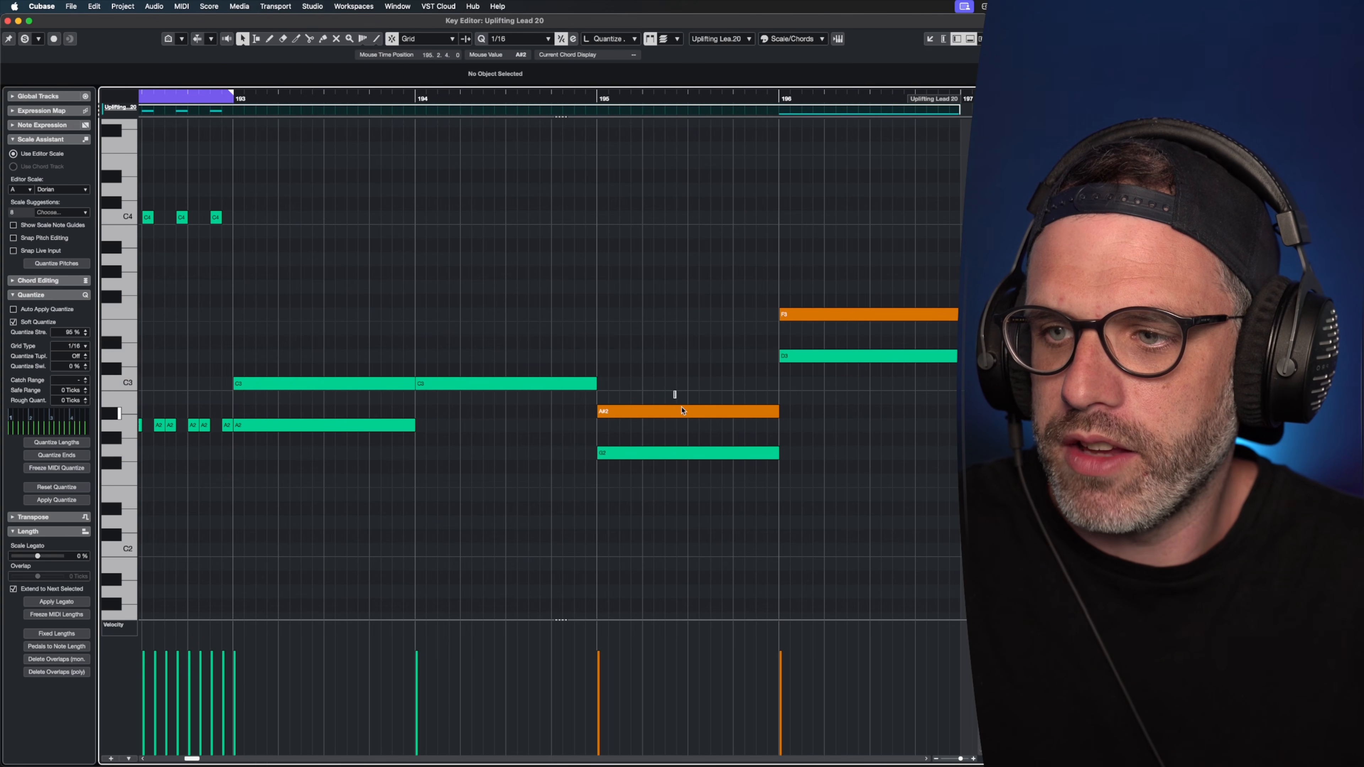
pyautogui.click(681, 411)
pyautogui.press('Delete')
pyautogui.click(860, 317)
pyautogui.press('Delete')
# Copy the C3 in bar 194 up to E3, the G2 in bar 195 up to B2 and the D3 in bar 196 up to F#3.
pyautogui.moveTo(456, 386); pyautogui.dragTo(625, 400)
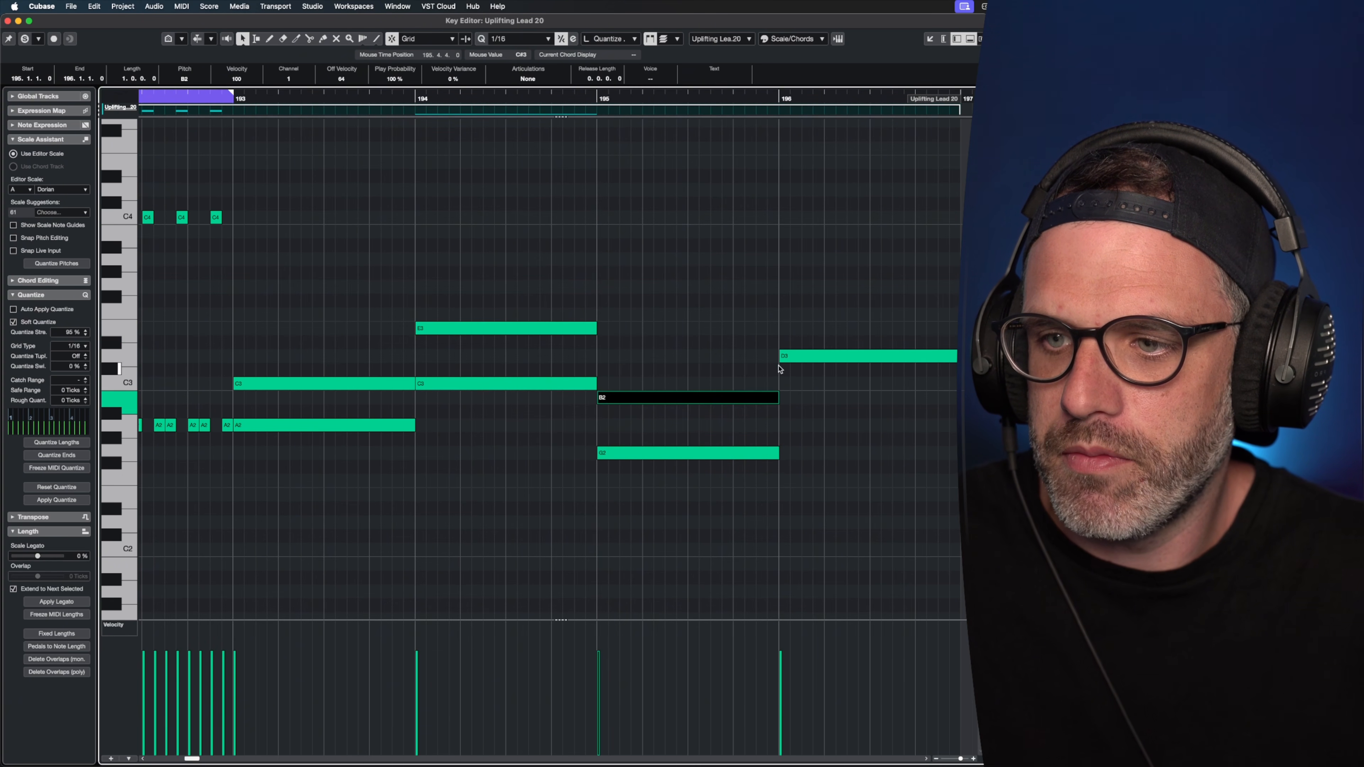
pyautogui.moveTo(796, 357); pyautogui.dragTo(800, 301)
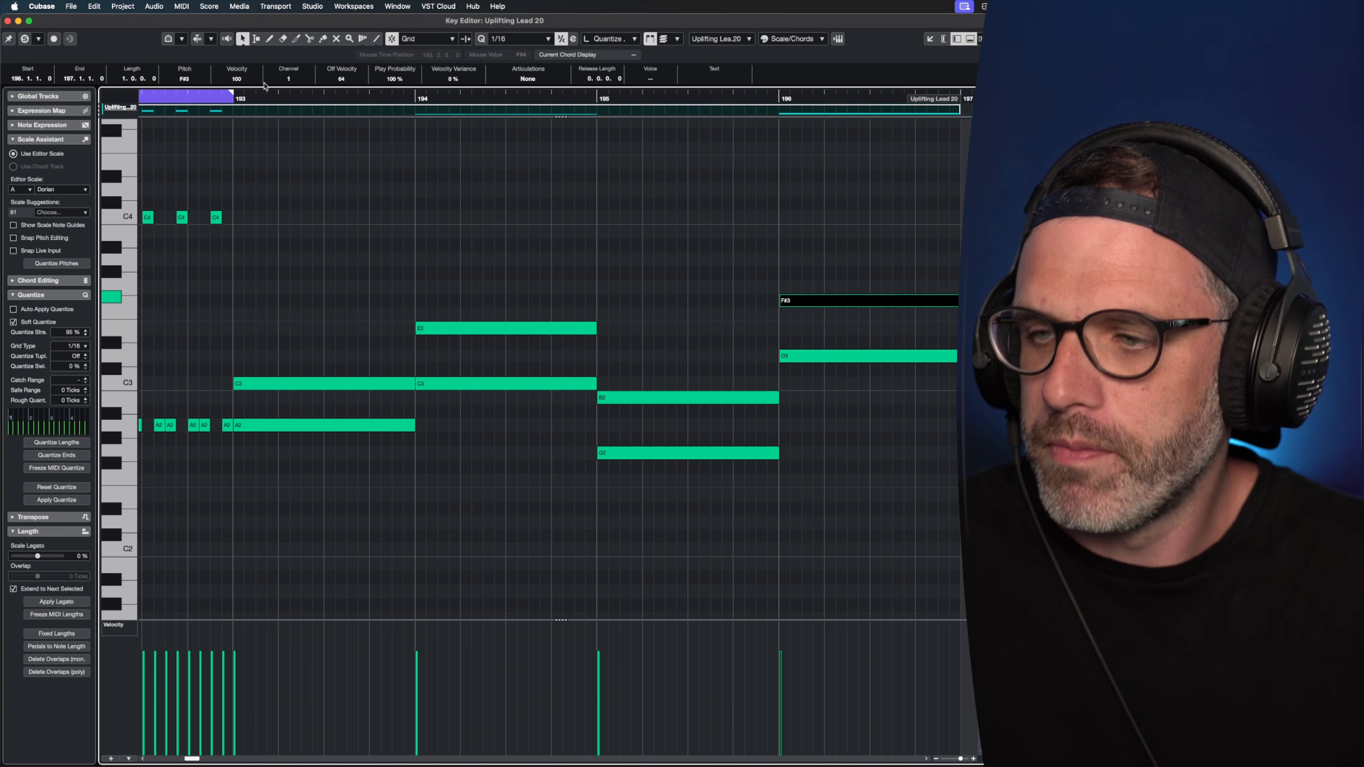
# Examine the intervals between the two stacked notes in each of bars 193 to 196.
pyautogui.moveTo(285, 284); pyautogui.dragTo(297, 380)
pyautogui.moveTo(523, 252); pyautogui.dragTo(572, 342)
pyautogui.moveTo(794, 272); pyautogui.dragTo(807, 340)
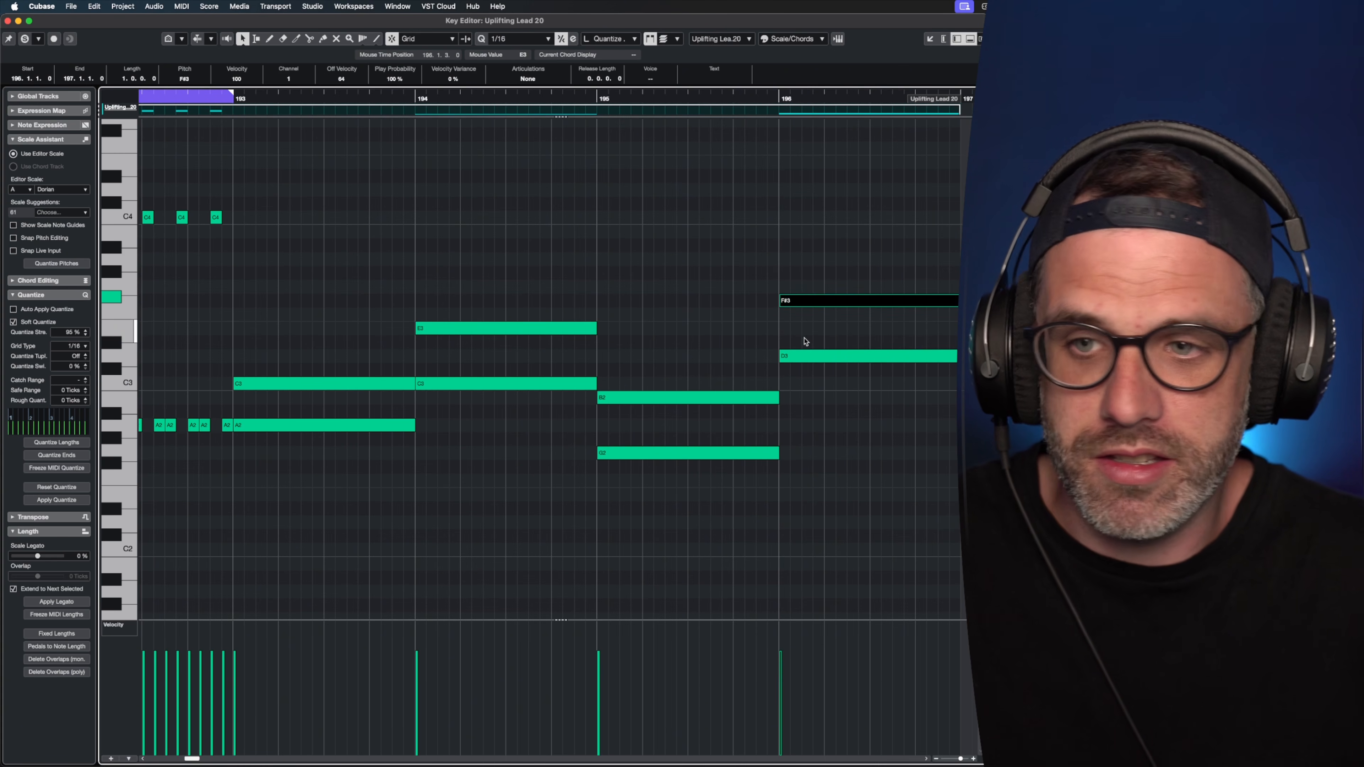
pyautogui.moveTo(652, 346); pyautogui.dragTo(696, 450)
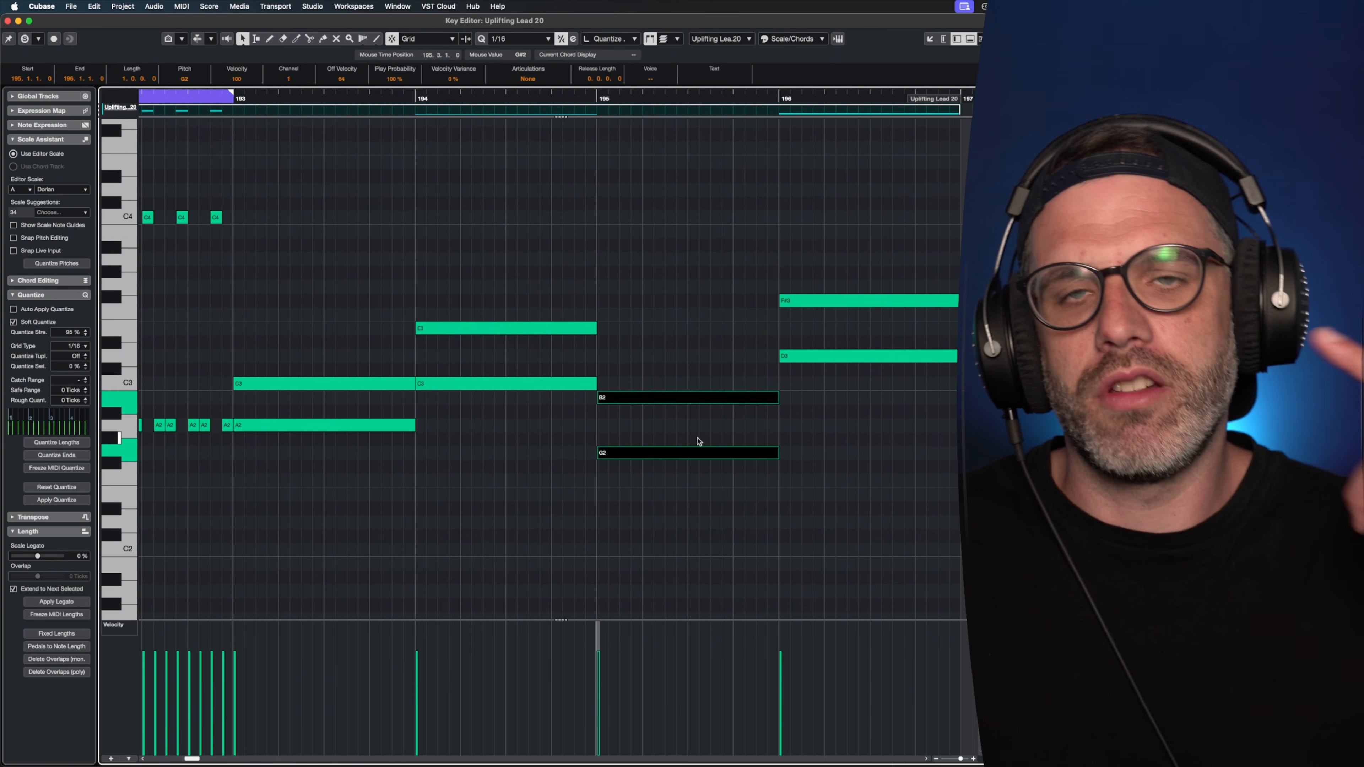
pyautogui.click(276, 354)
# Complete the triads by copying the upper notes to E3 in bar 193, G3 in bar 194, D3 in bar 195 and A3 in bar 196.
pyautogui.click(260, 382)
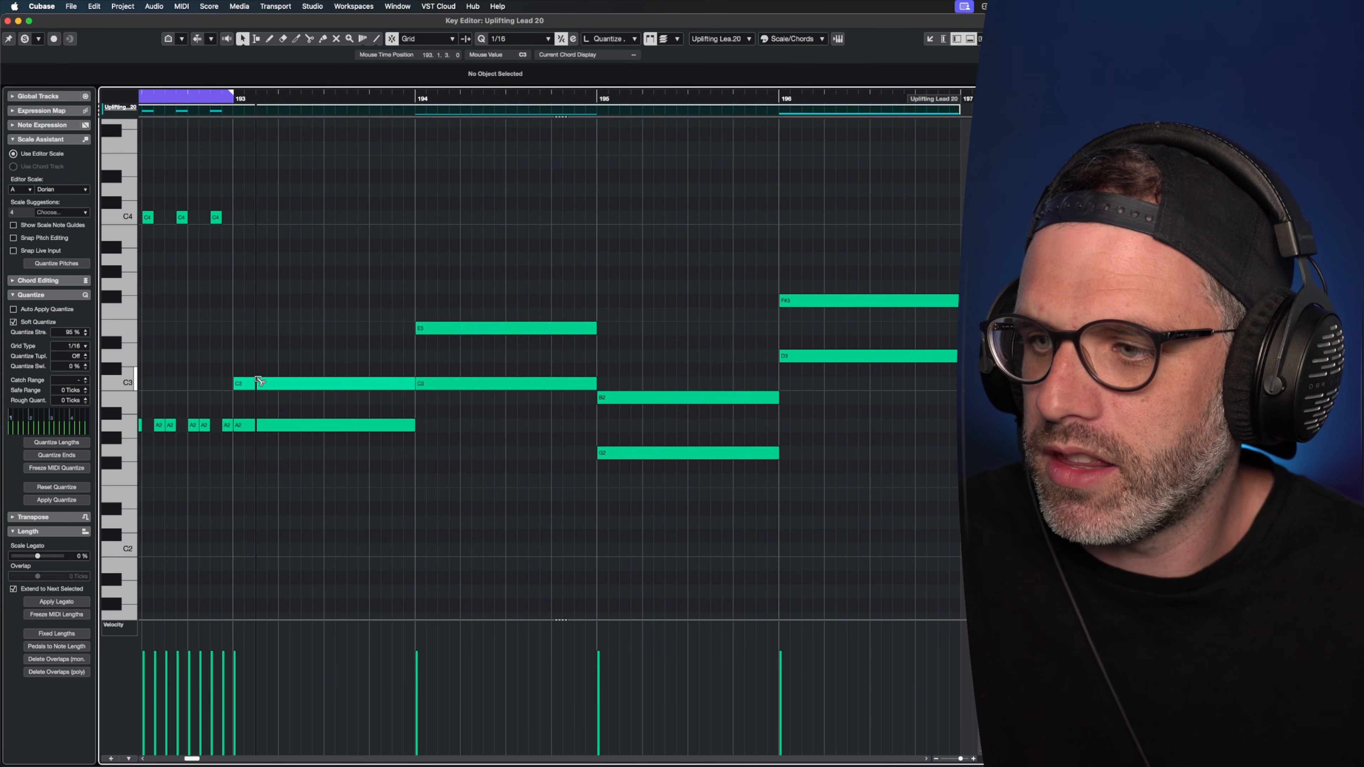
pyautogui.moveTo(260, 382); pyautogui.dragTo(263, 329)
pyautogui.moveTo(483, 329); pyautogui.dragTo(482, 287)
pyautogui.moveTo(666, 397); pyautogui.dragTo(666, 356)
pyautogui.moveTo(799, 296); pyautogui.dragTo(800, 255)
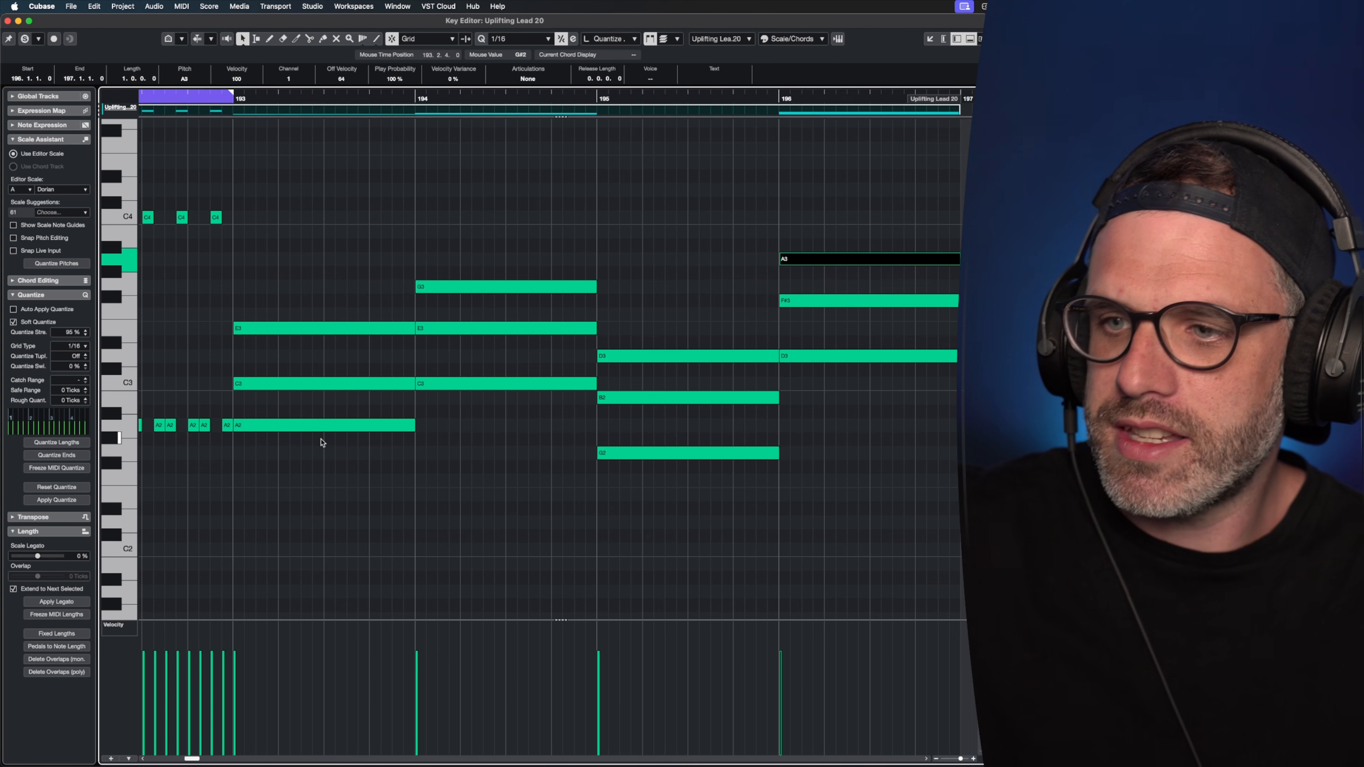
pyautogui.click(338, 408)
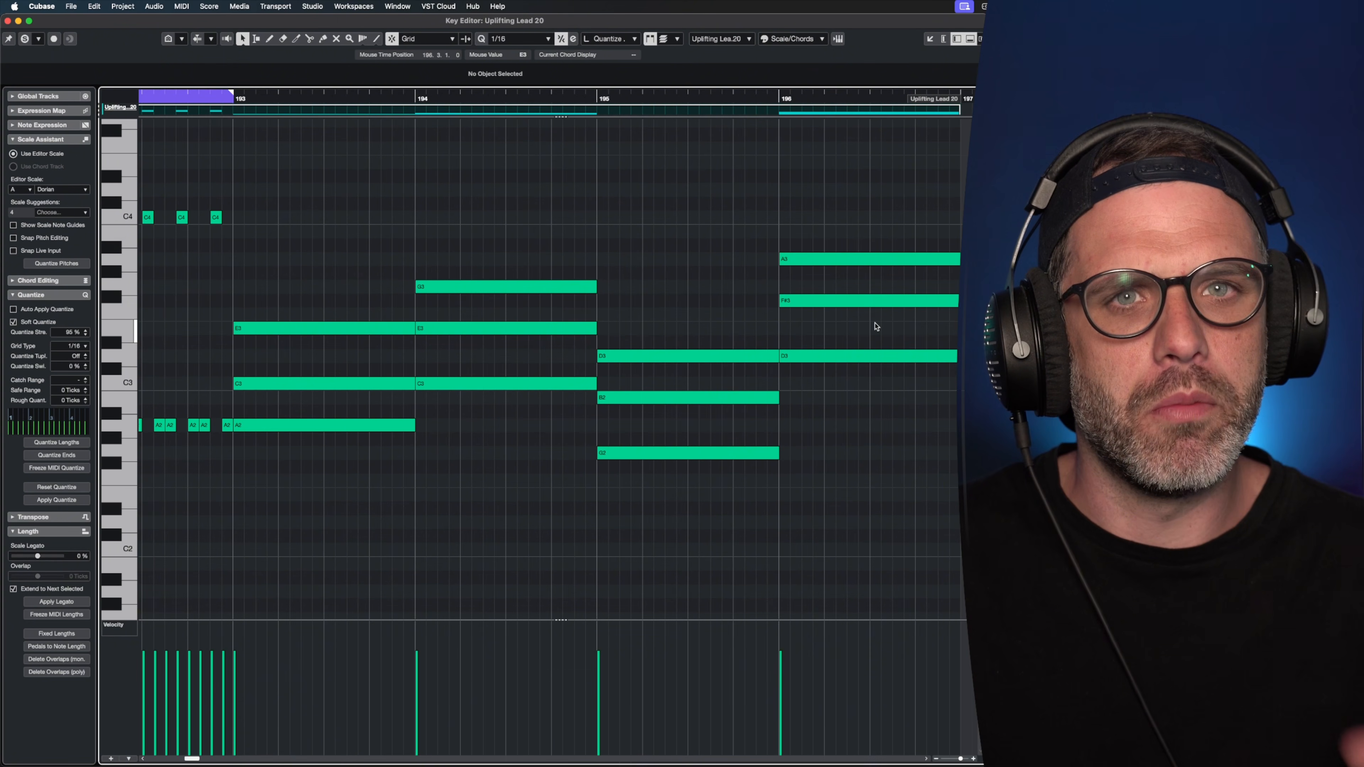
# Examine the four triads in bars 193 to 196, selecting the notes of the first chord.
pyautogui.scroll(-3, 384, 278)
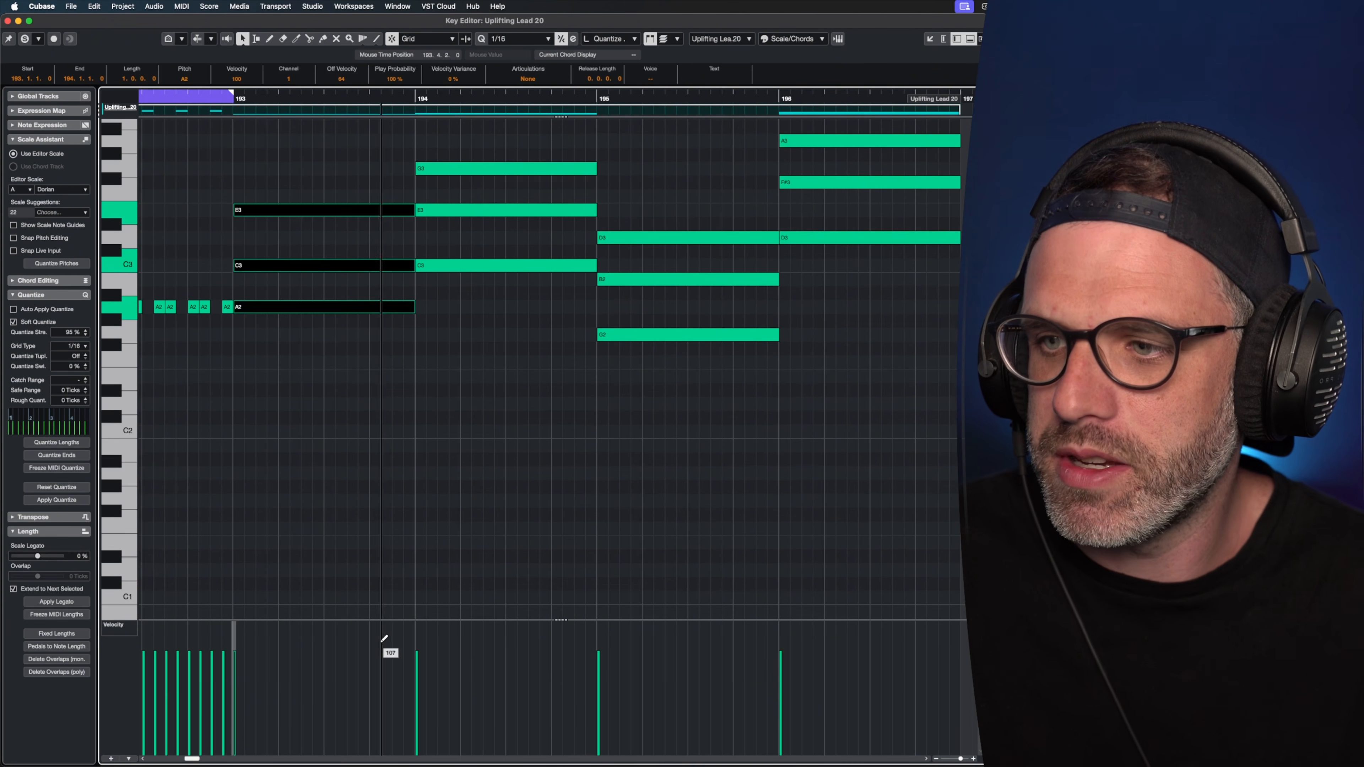
pyautogui.moveTo(507, 482); pyautogui.dragTo(855, 115)
pyautogui.click(376, 376)
pyautogui.moveTo(380, 369); pyautogui.dragTo(414, 379)
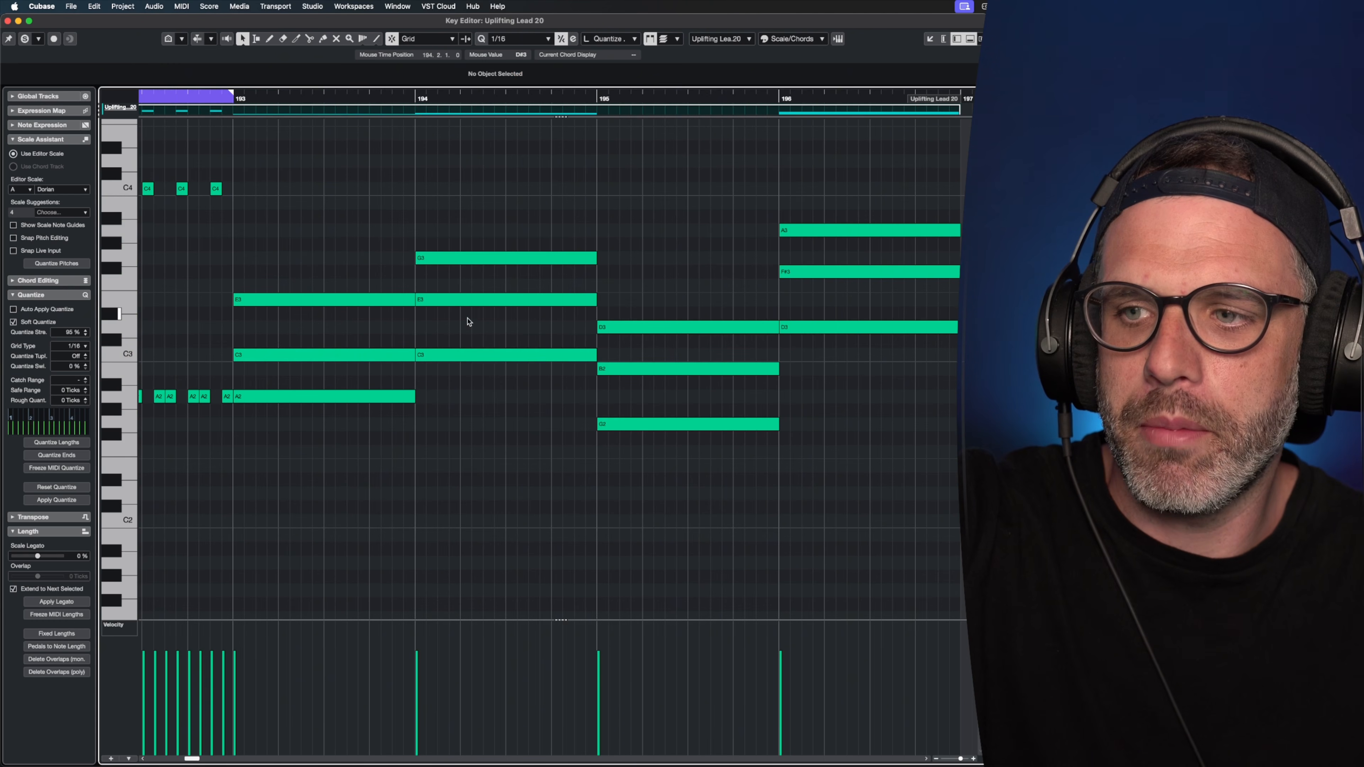
pyautogui.moveTo(467, 314); pyautogui.dragTo(520, 346)
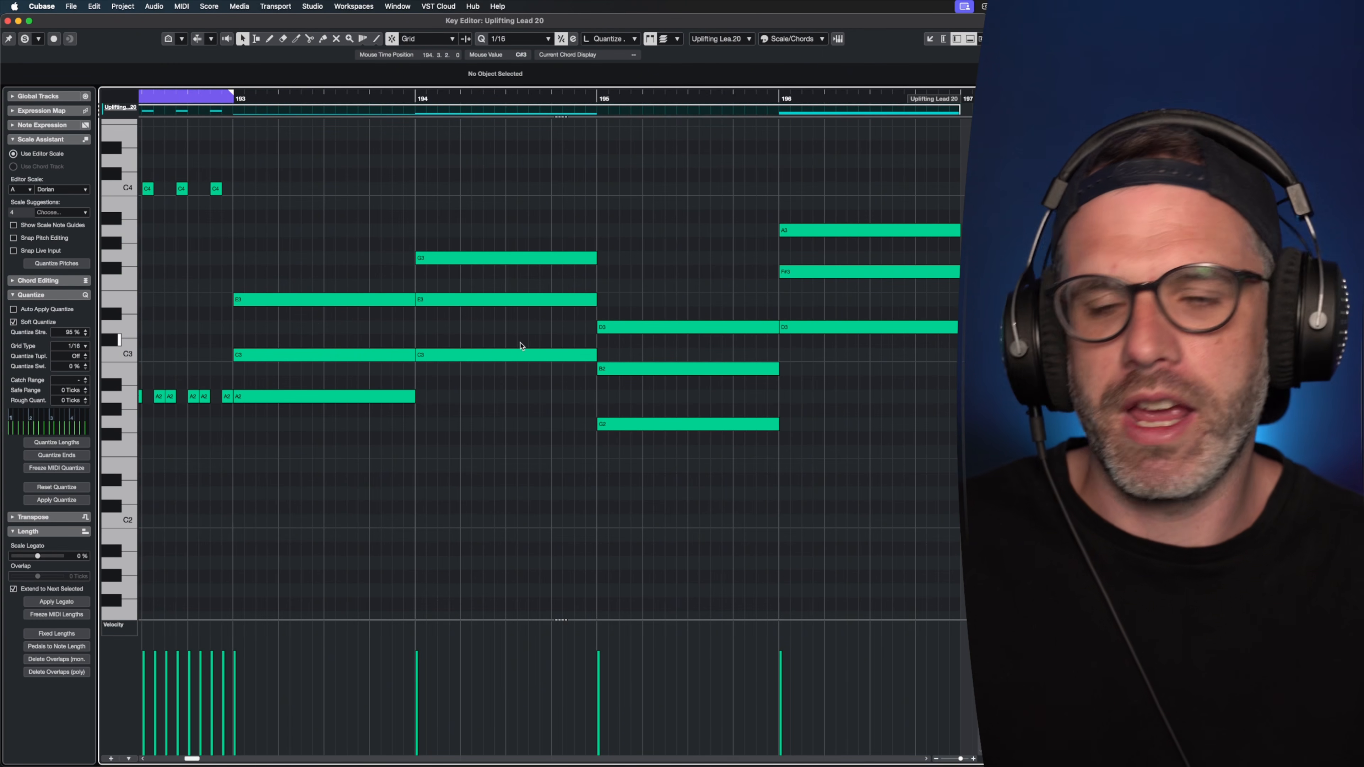
# Return to the project window and reopen the Uplifting Lead 20 part in the Key Editor.
pyautogui.press('Escape')
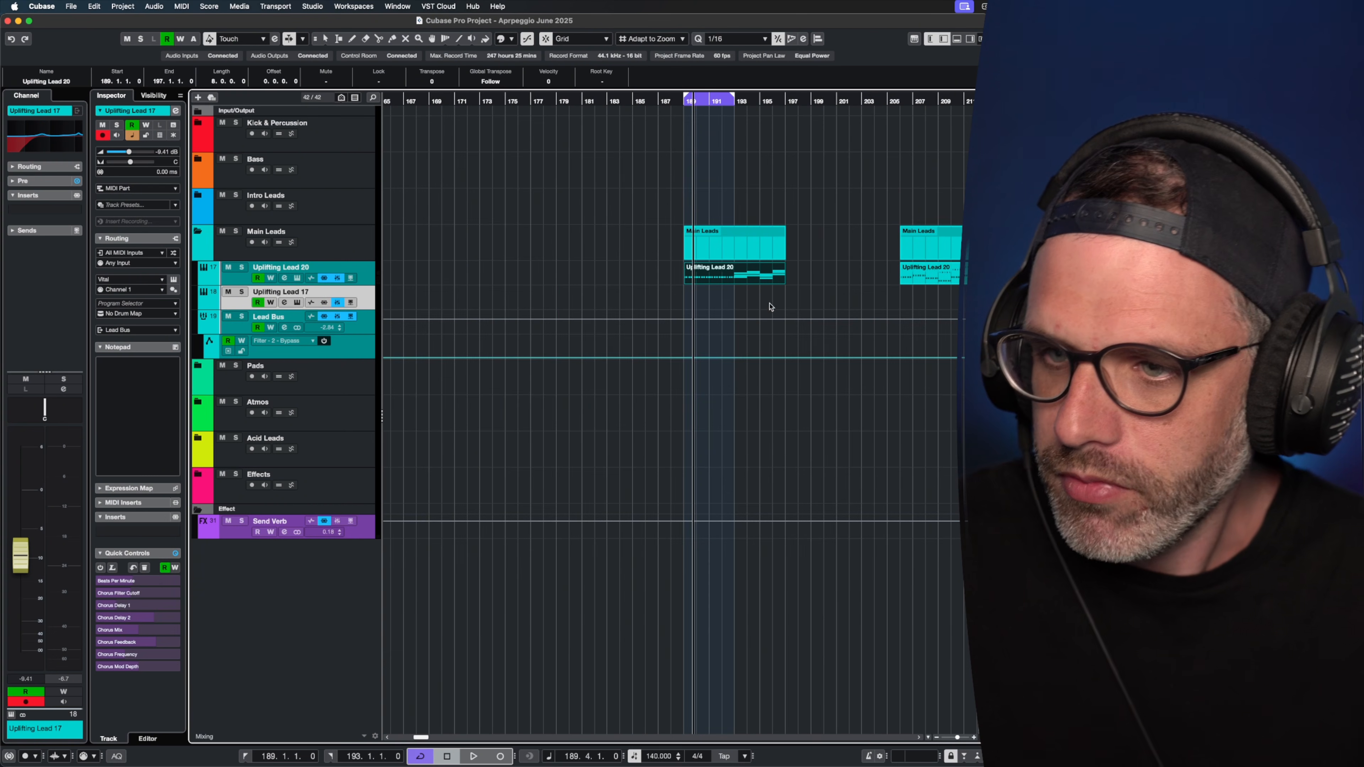
pyautogui.doubleClick(735, 277)
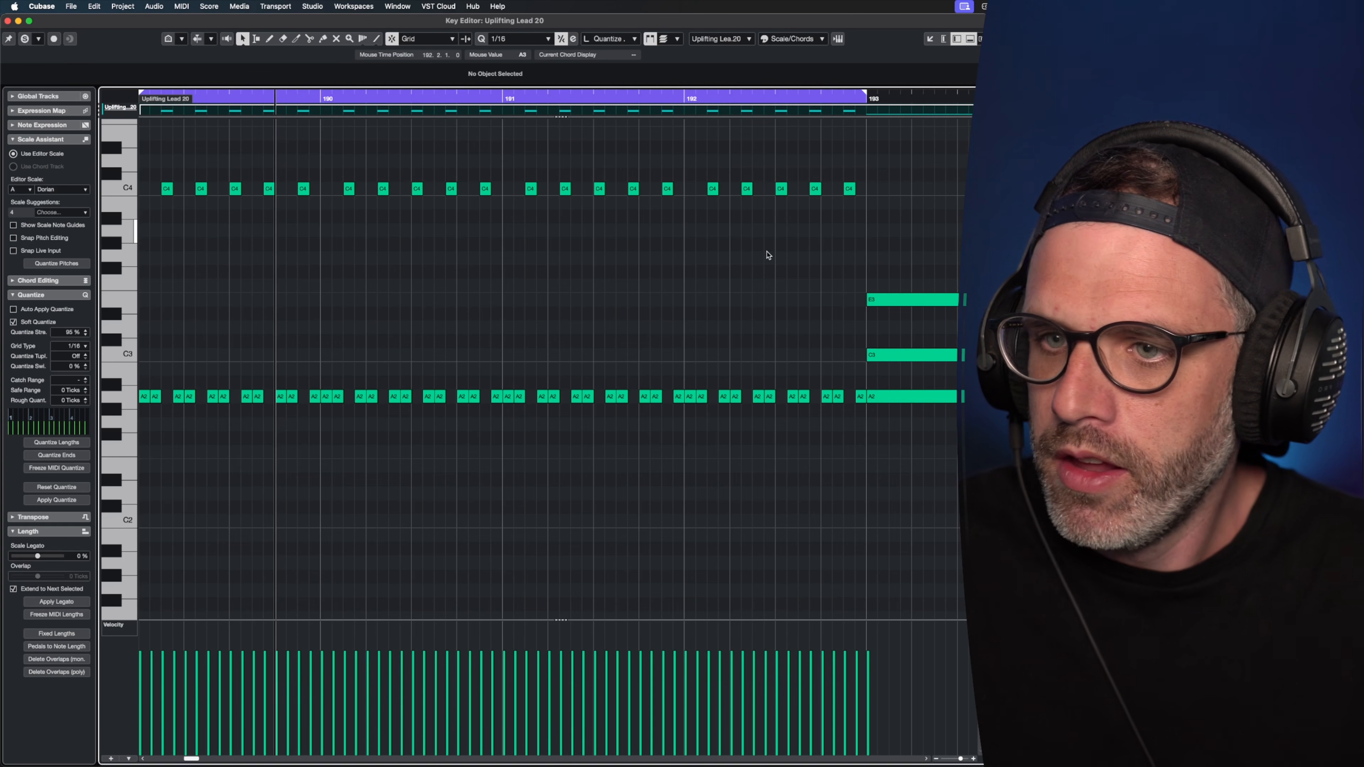
# Examine the chords in bars 193 to 196 beside the lead, select the bar 190 notes and play the lead.
pyautogui.moveTo(895, 163); pyautogui.dragTo(966, 430)
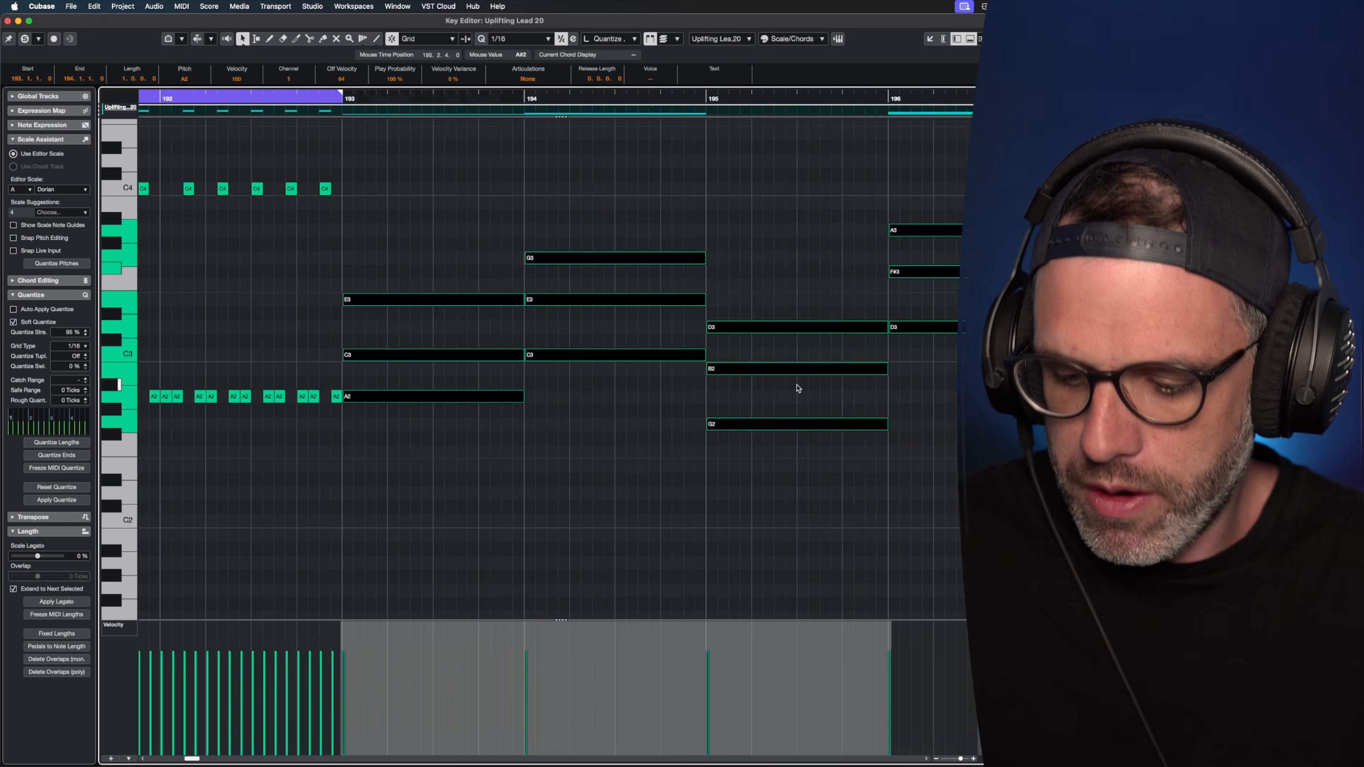
pyautogui.press('g')
pyautogui.press('g')
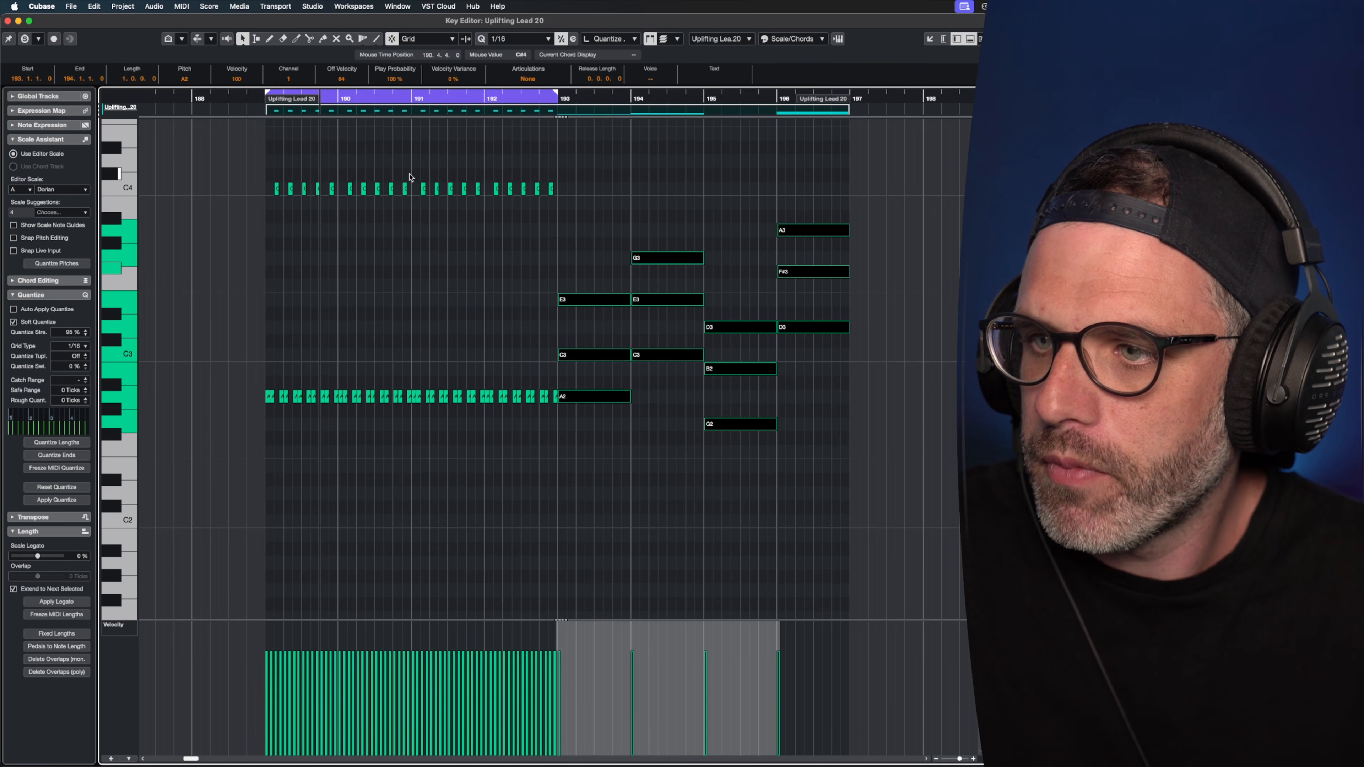
pyautogui.moveTo(409, 177); pyautogui.dragTo(337, 422)
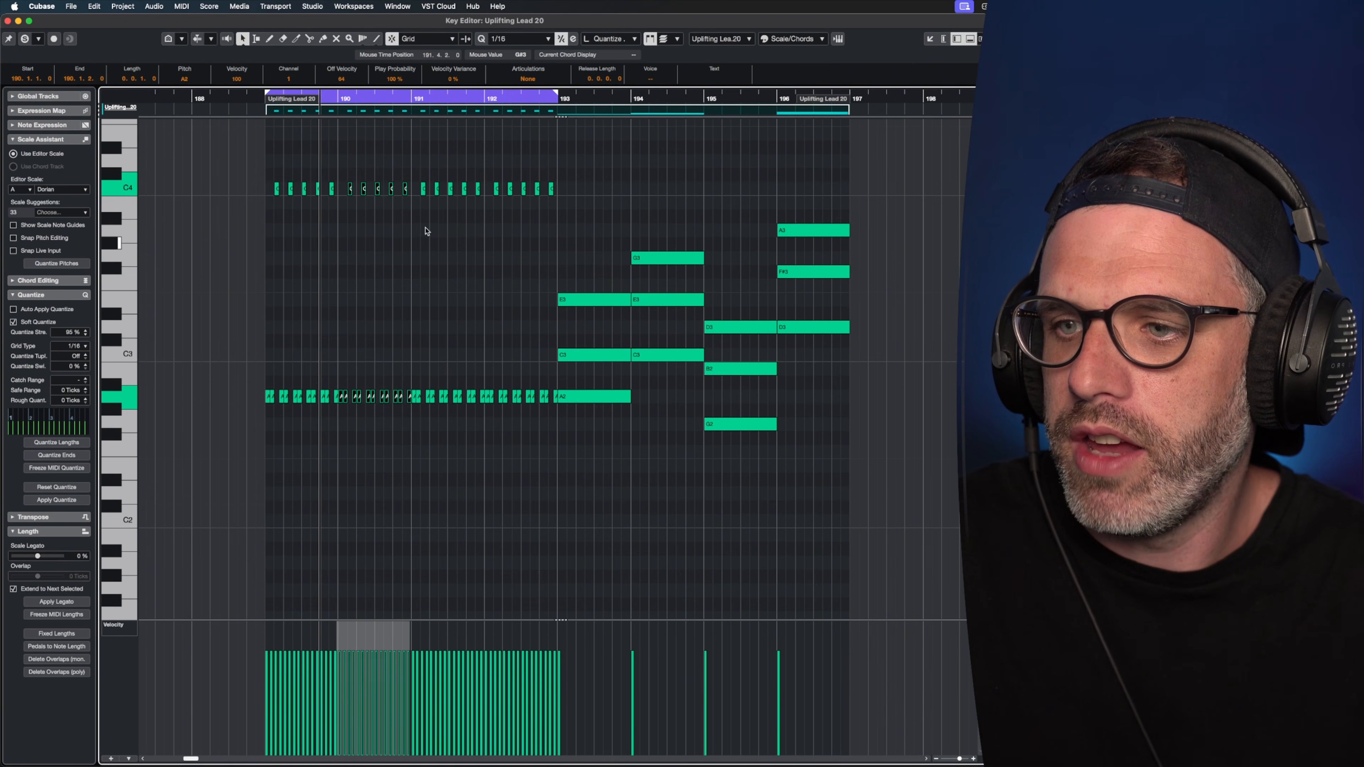
pyautogui.press('KP_1')
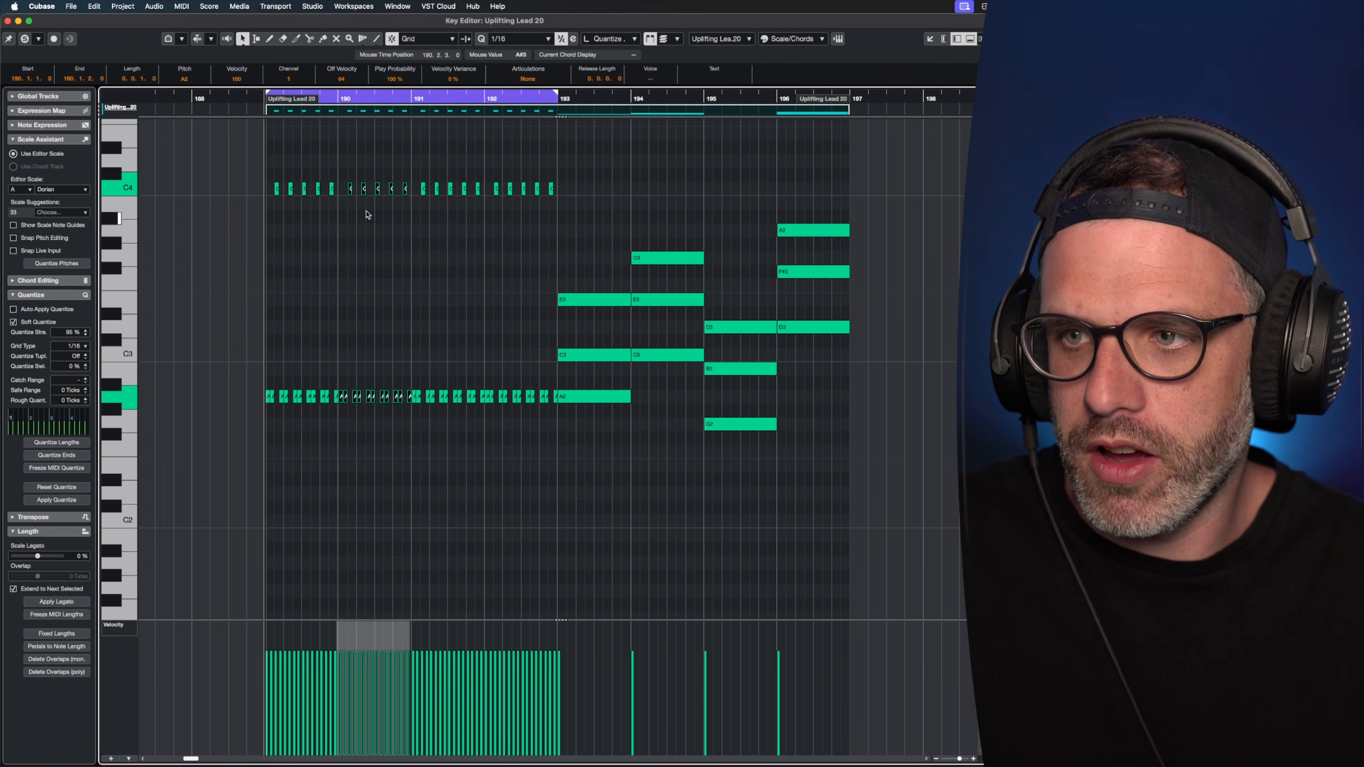
pyautogui.press('space')
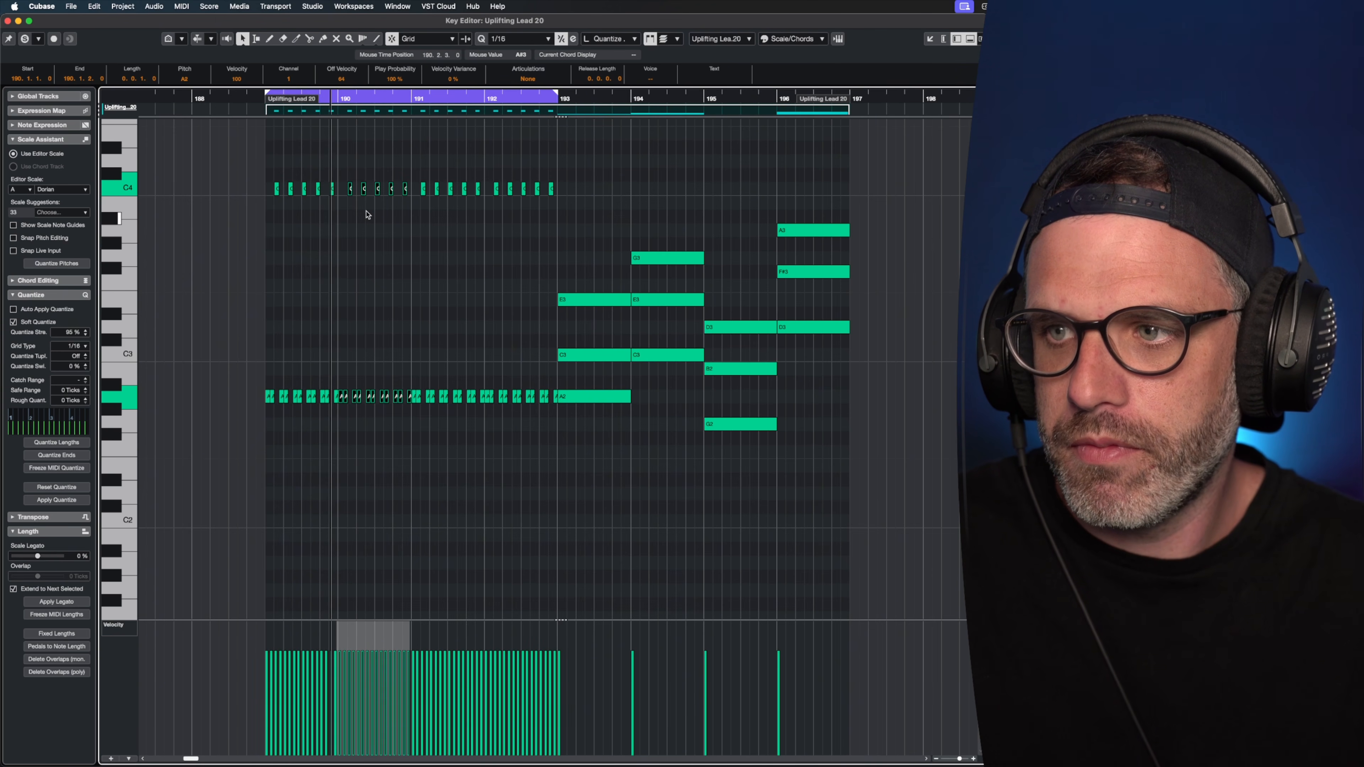
# Try bar 189's upper notes at A3, an octave above the A2 notes, and listen to the pattern.
pyautogui.moveTo(172, 170); pyautogui.dragTo(334, 224)
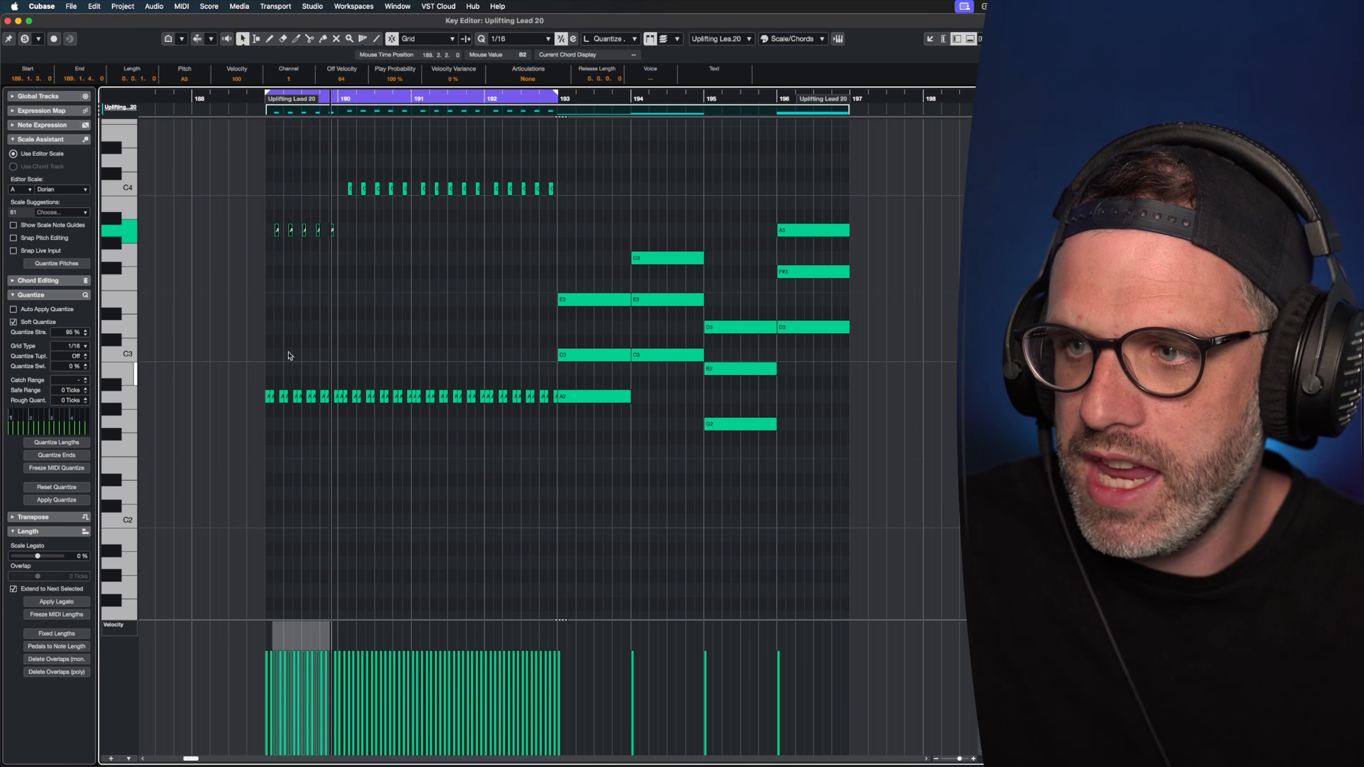
pyautogui.press('space')
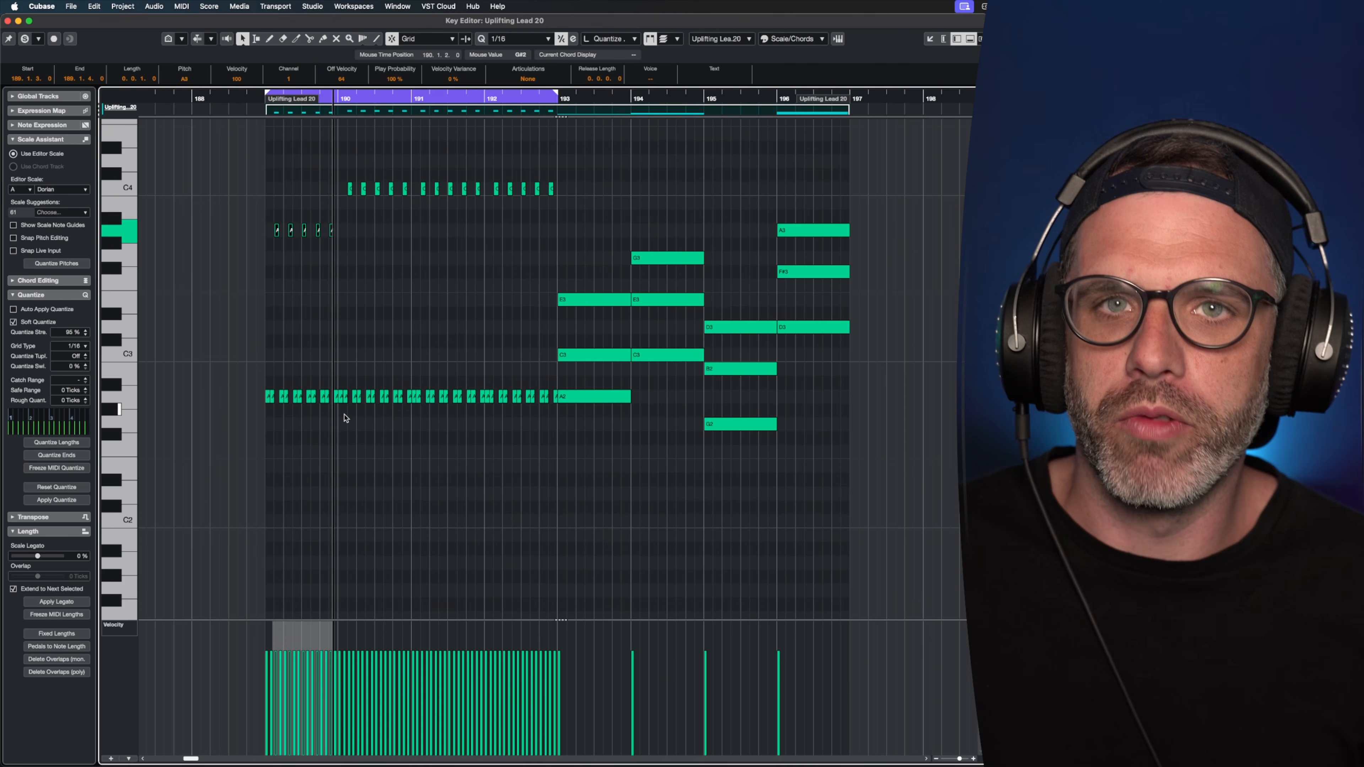
pyautogui.press('Up')
pyautogui.press('Up')
pyautogui.press('Up')
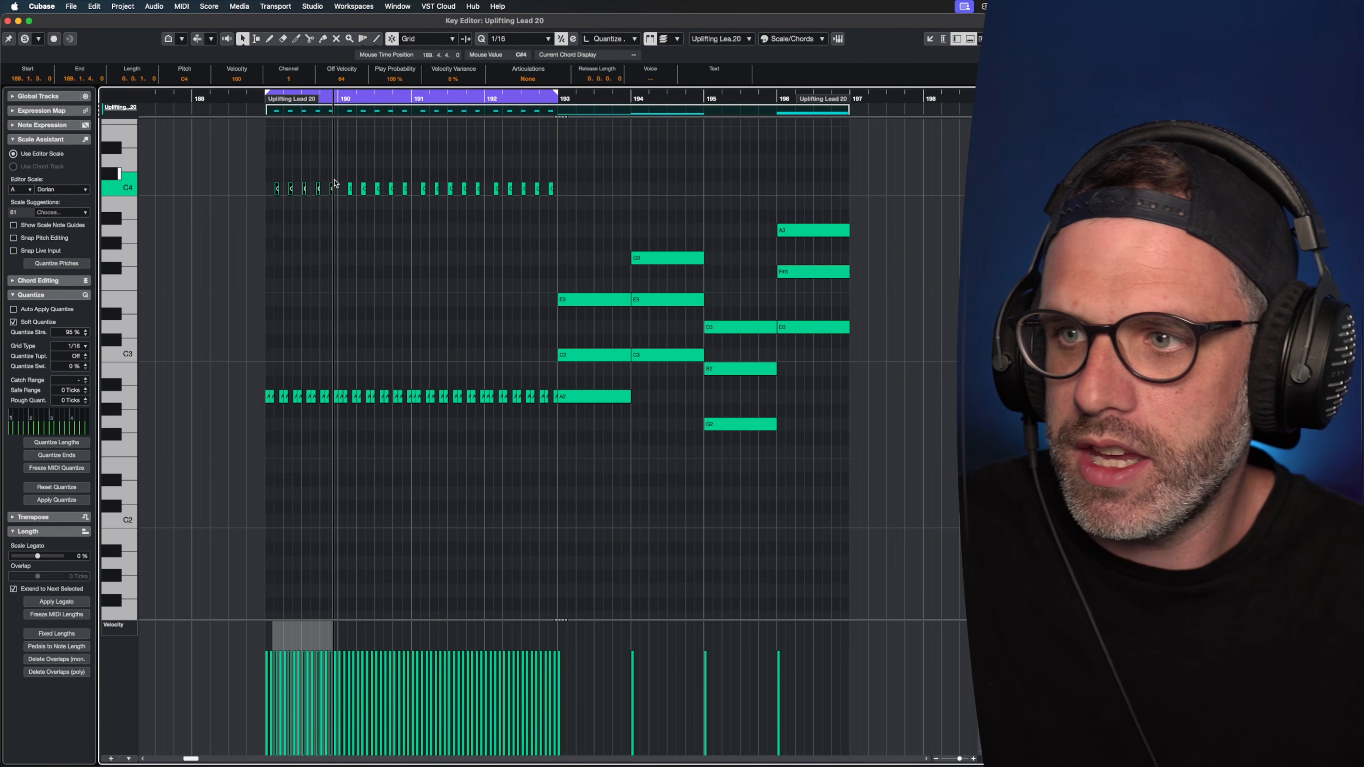
# Play bar 189 with its C4 upper notes against A2.
pyautogui.click(423, 209)
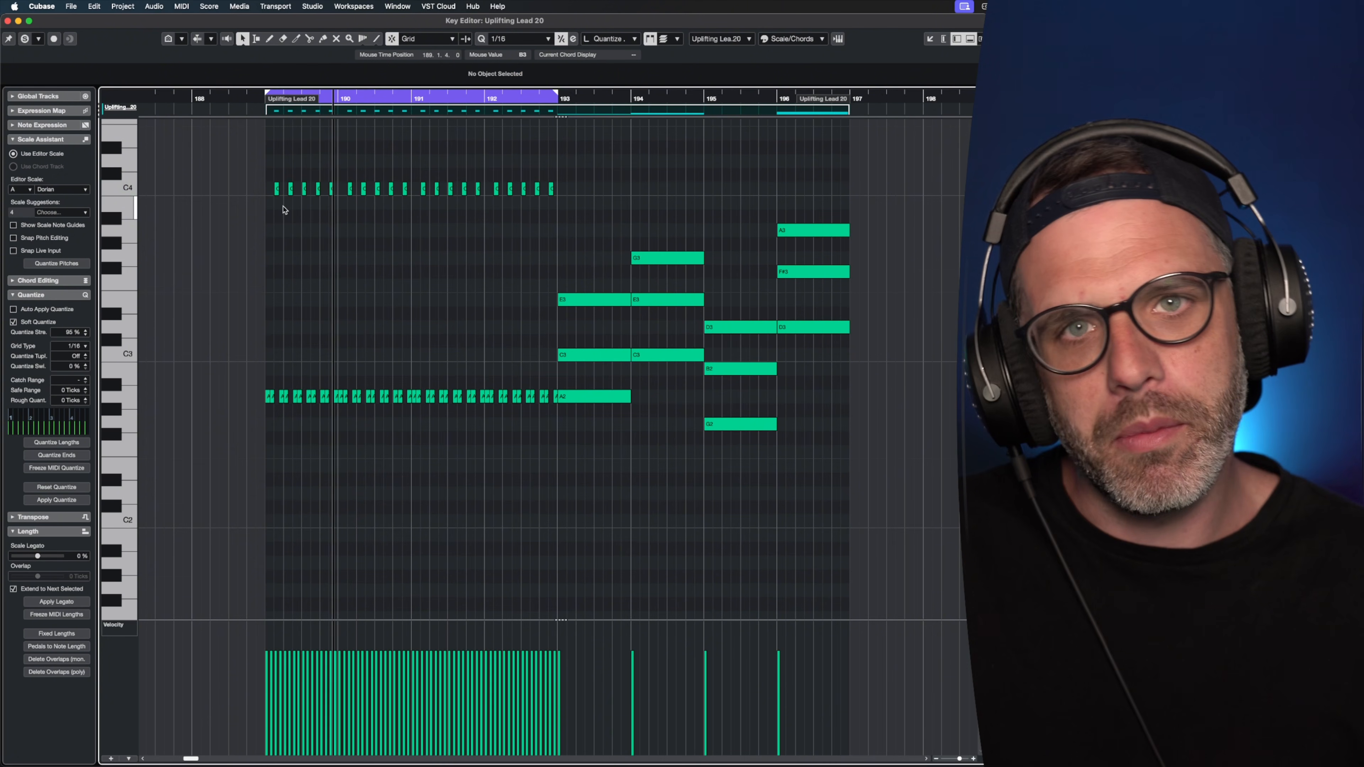
pyautogui.press('space')
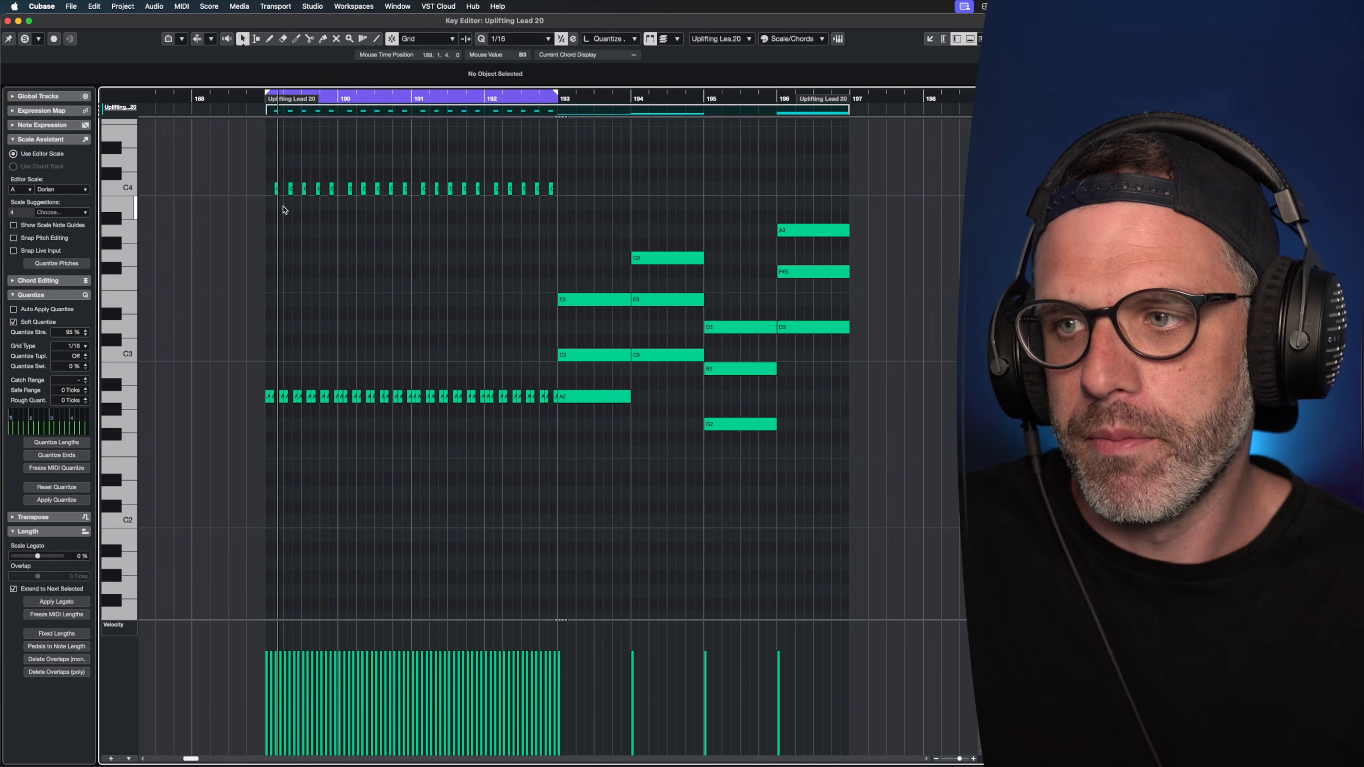
pyautogui.press('space')
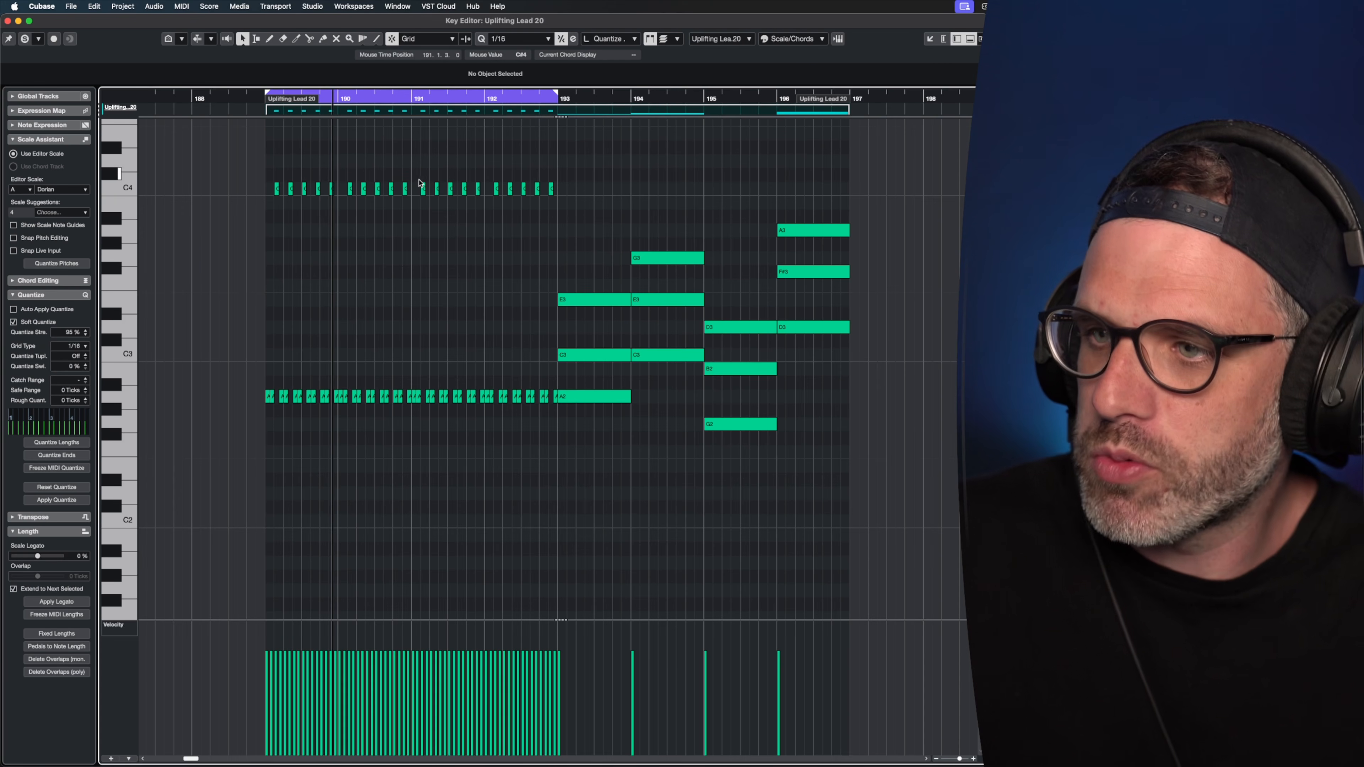
# Transpose all notes of bar 190 up three semitones, placing the low notes on C3.
pyautogui.moveTo(413, 174); pyautogui.dragTo(337, 405)
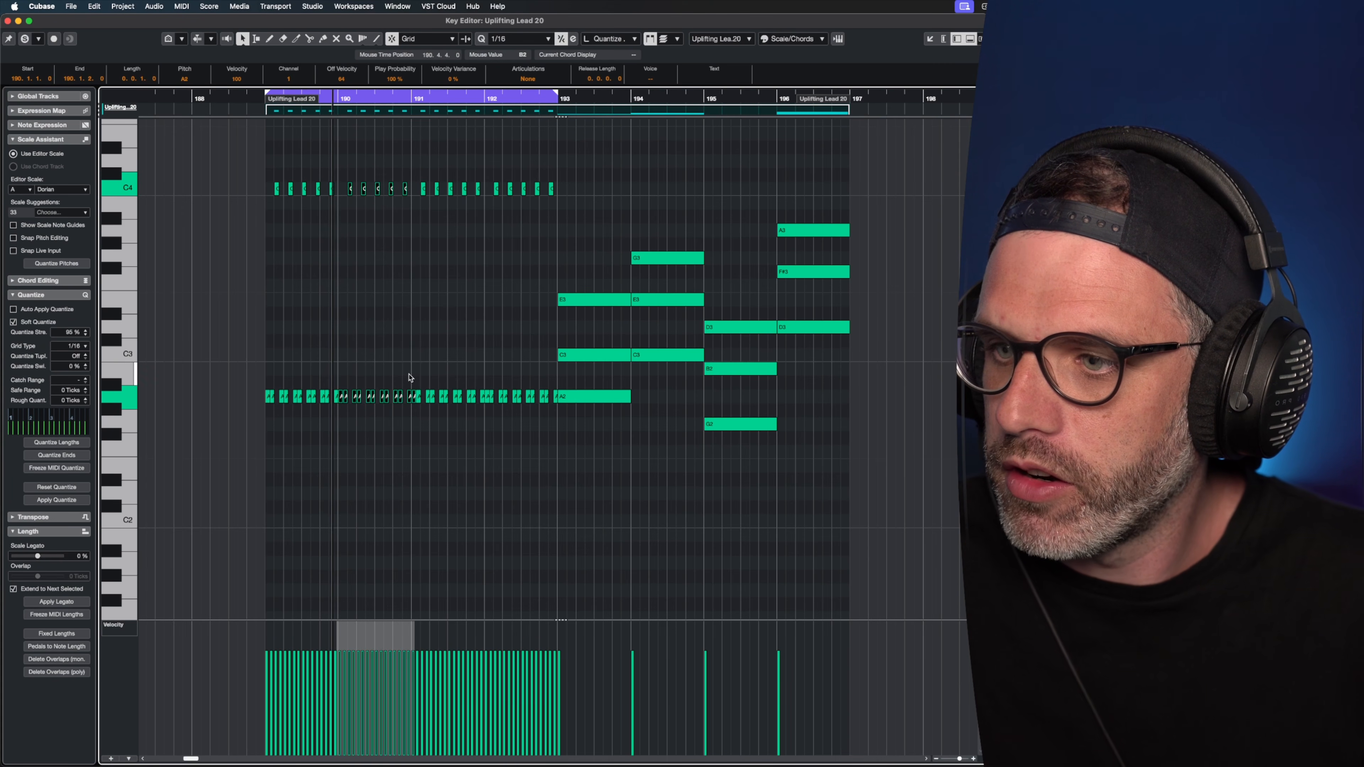
pyautogui.press('h')
pyautogui.press('h')
pyautogui.press('h')
pyautogui.press('h')
pyautogui.press('h')
pyautogui.press('h')
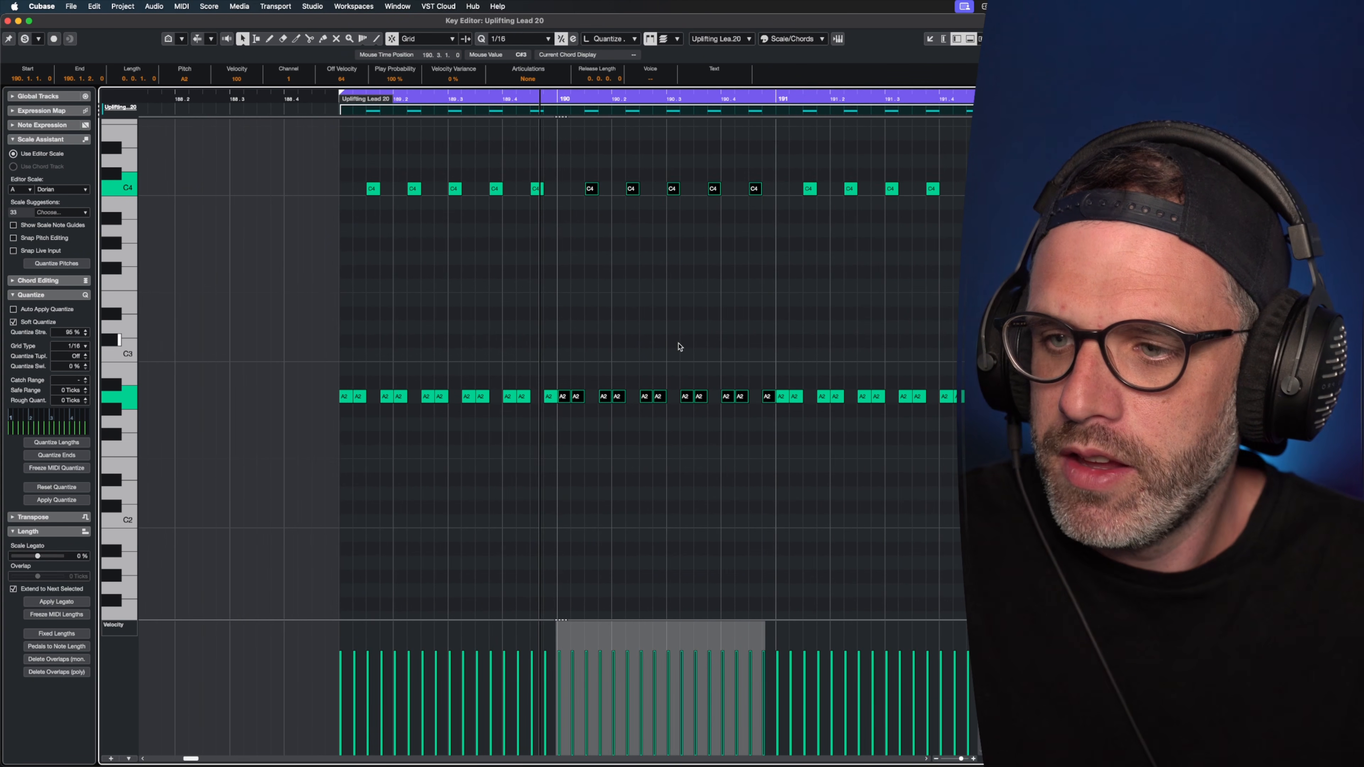
pyautogui.hscroll(10, 675, 347)
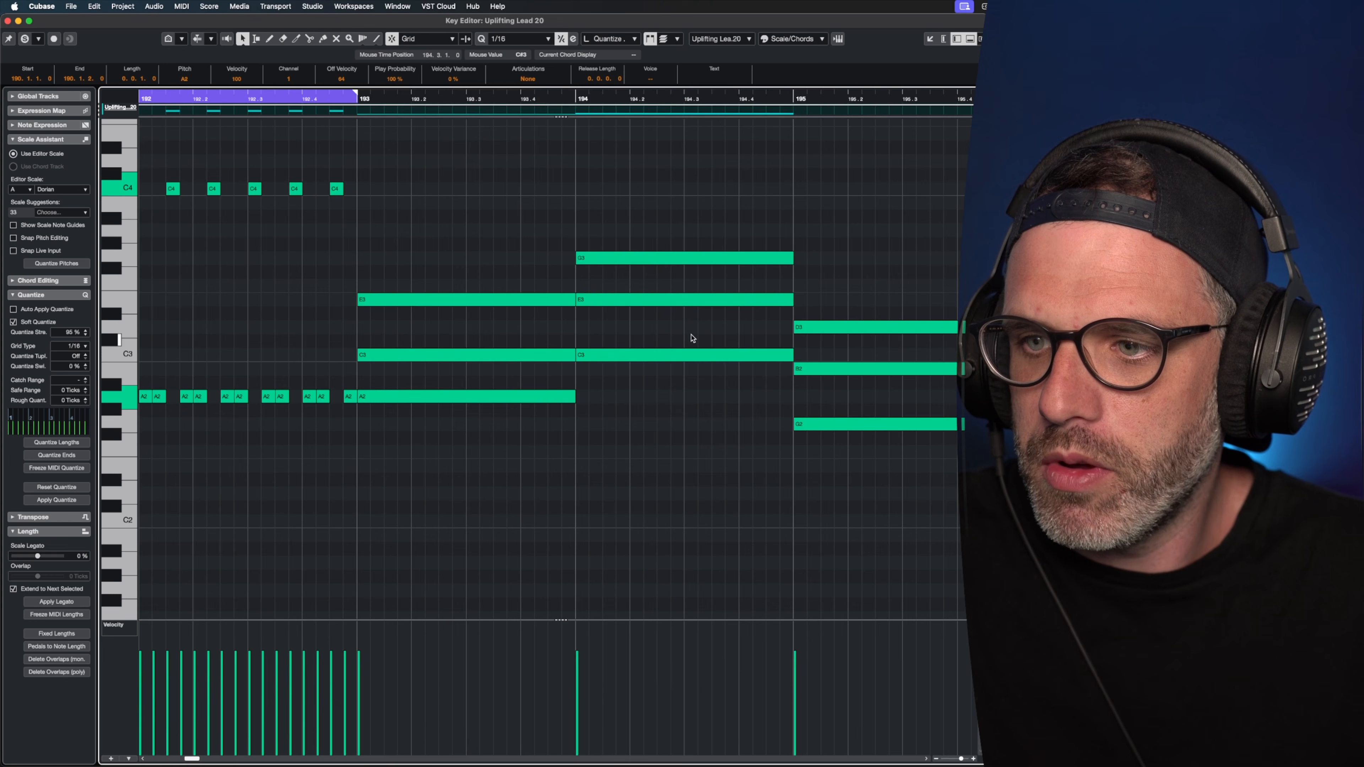
pyautogui.hscroll(-5, 693, 338)
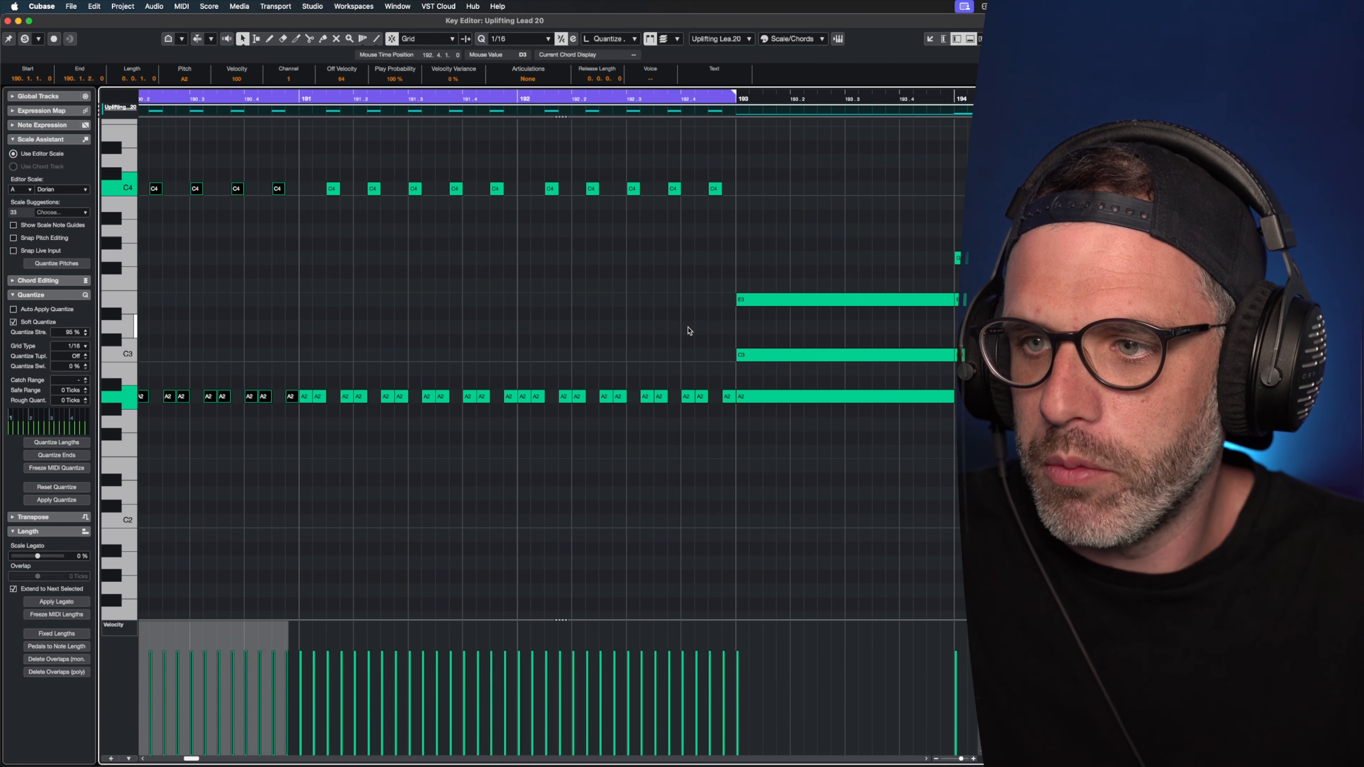
pyautogui.hscroll(-5, 689, 331)
pyautogui.press('Up')
pyautogui.press('Up')
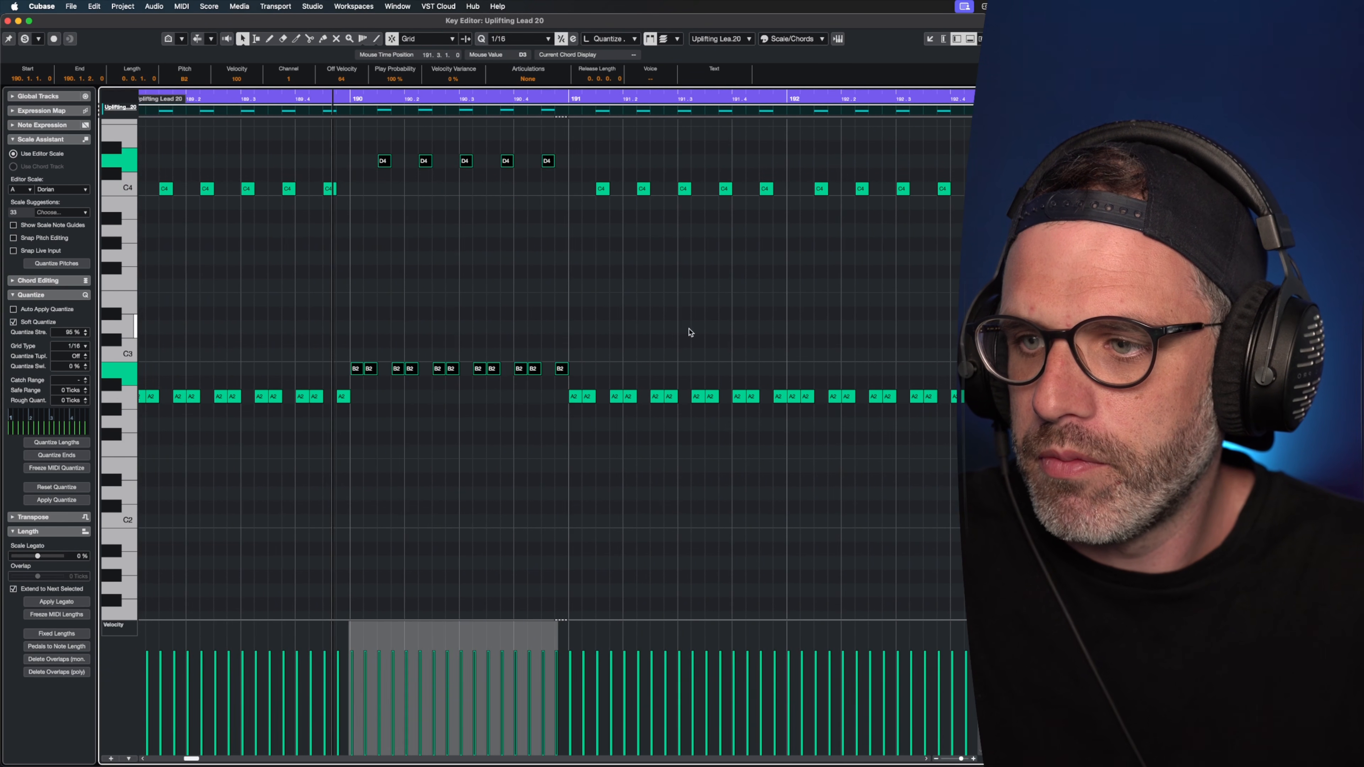
pyautogui.press('Up')
pyautogui.click(331, 351)
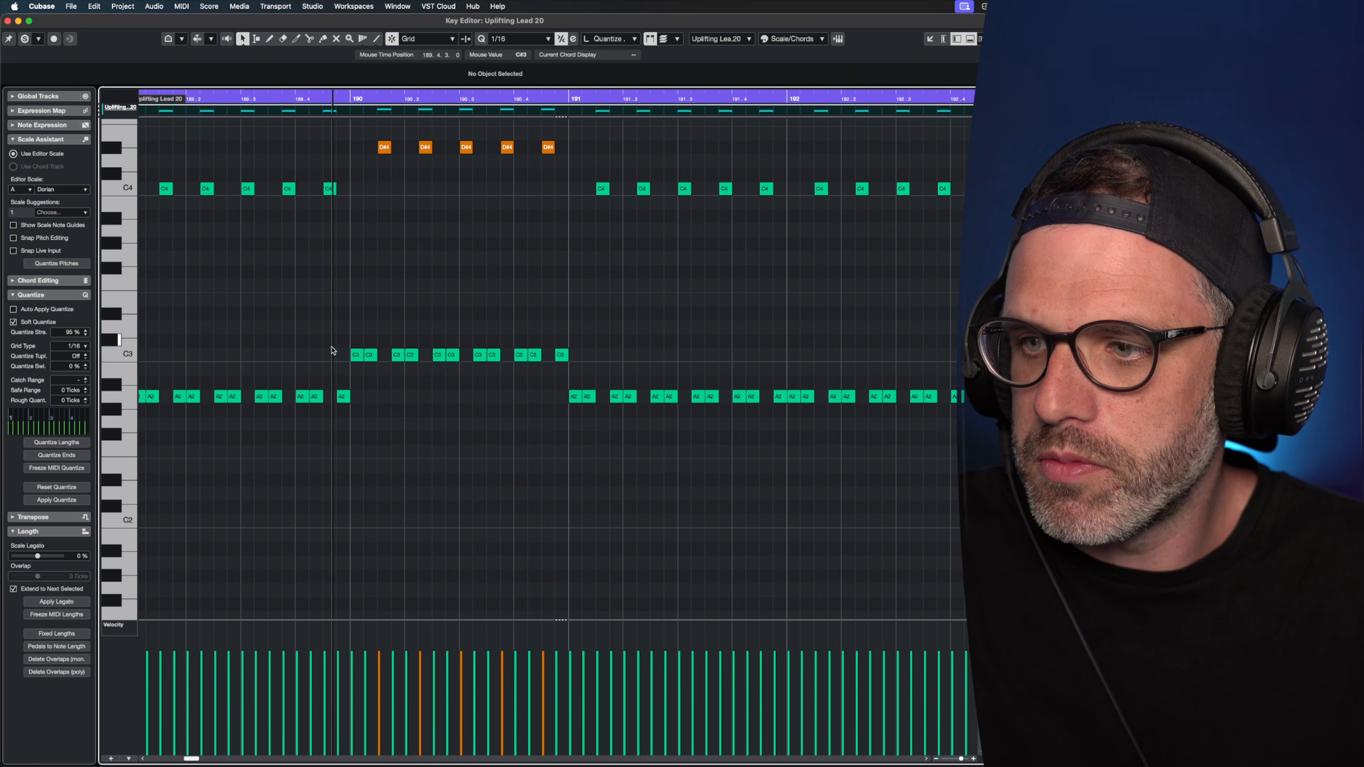
# Raise the upper notes of bar 190 by one semitone to E4.
pyautogui.scroll(3, 457, 176)
pyautogui.moveTo(567, 175); pyautogui.dragTo(372, 242)
pyautogui.press('Up')
pyautogui.click(786, 208)
# Compare the E3 in bar 194's chord with the lower and upper lead notes in bars 189 and 190.
pyautogui.hscroll(5, 848, 401)
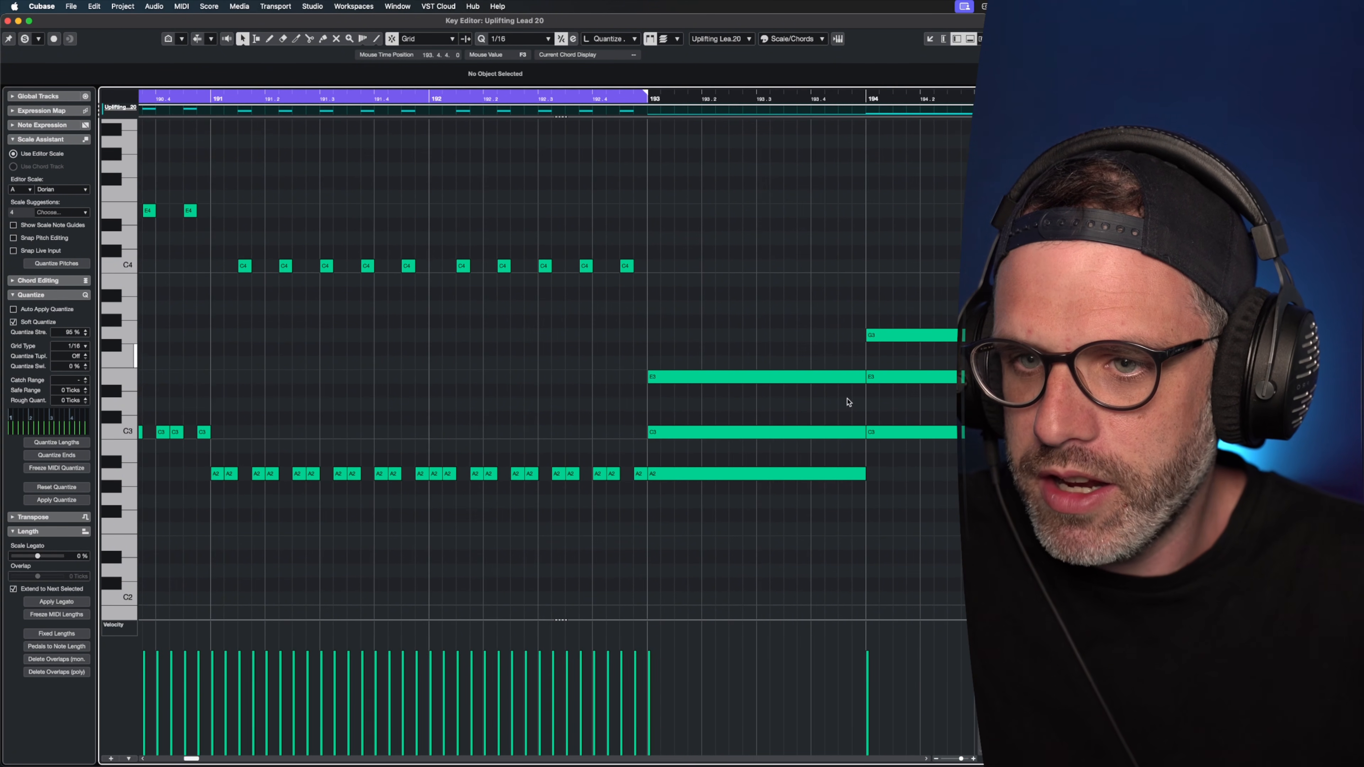
pyautogui.click(888, 375)
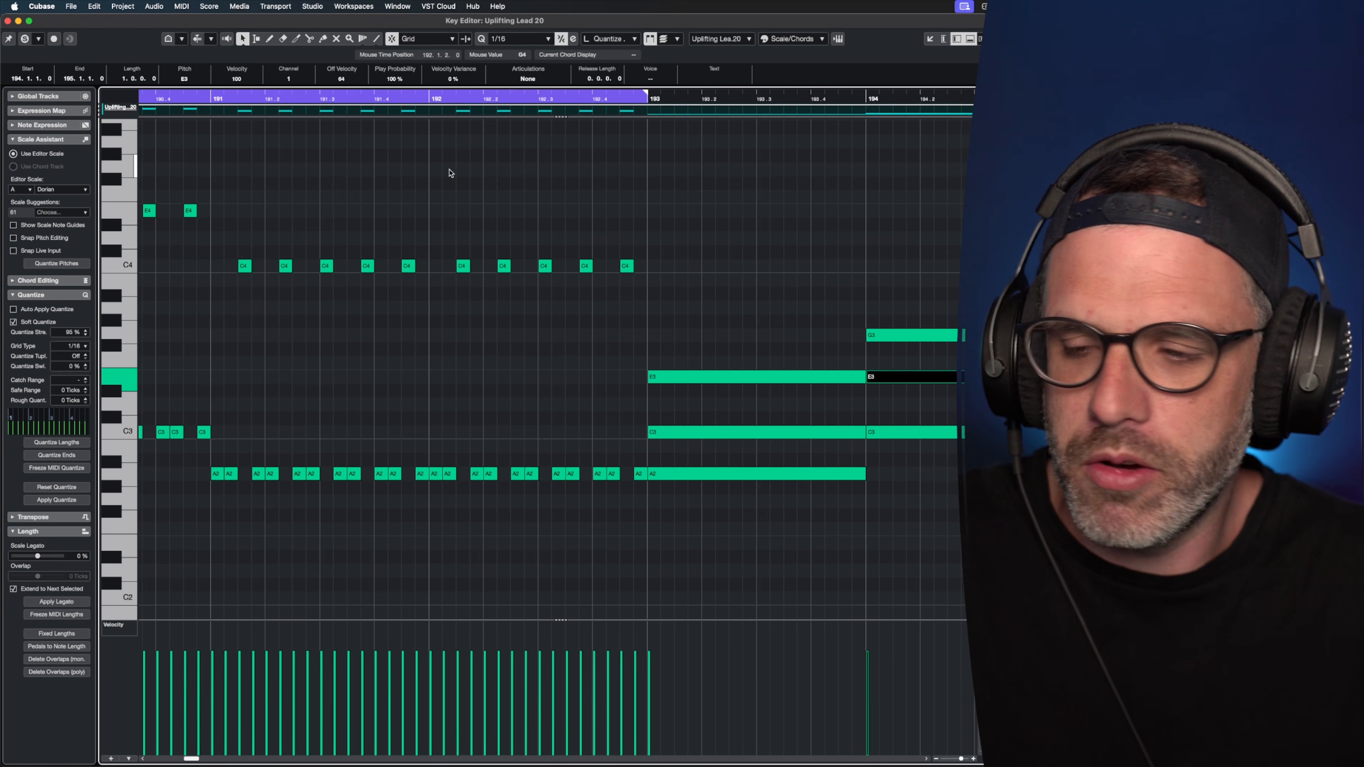
pyautogui.moveTo(450, 170); pyautogui.dragTo(134, 161)
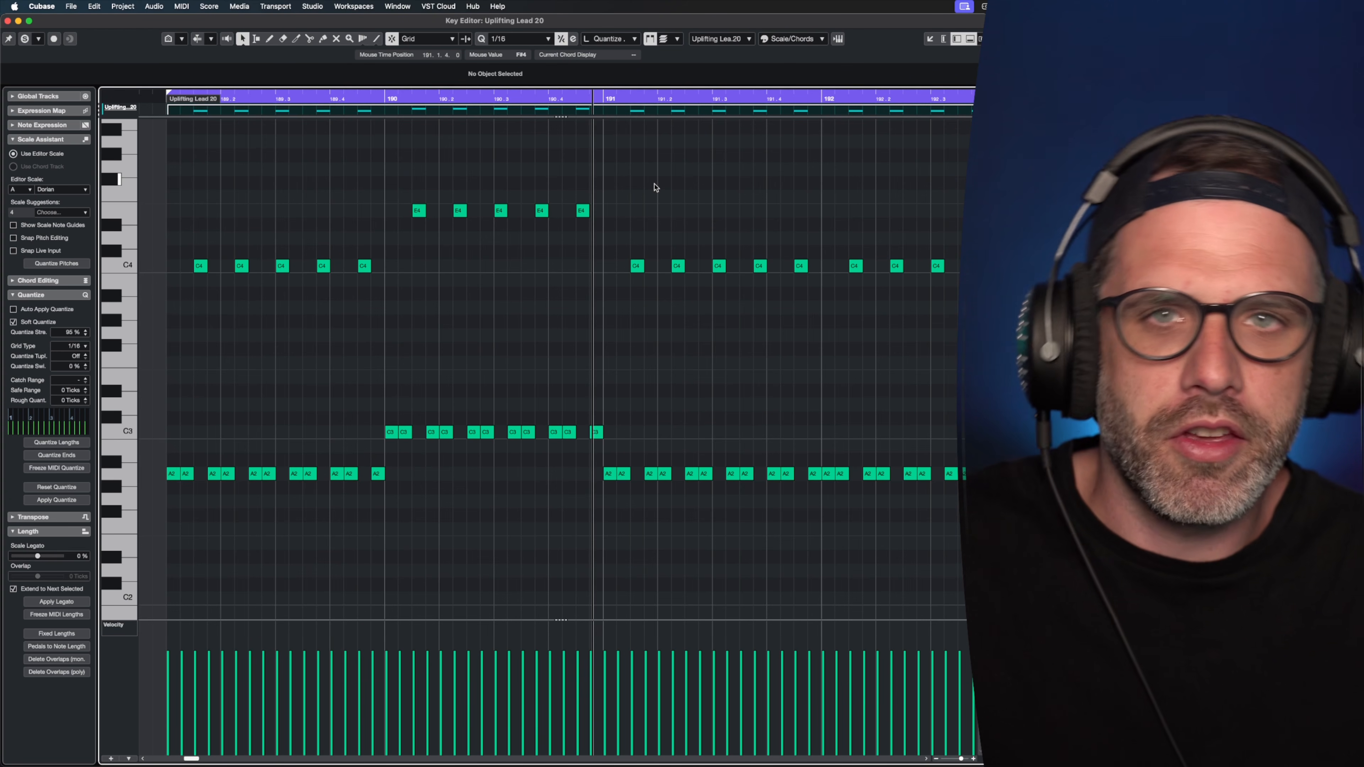
pyautogui.moveTo(402, 456); pyautogui.dragTo(279, 486)
pyautogui.moveTo(397, 255); pyautogui.dragTo(290, 289)
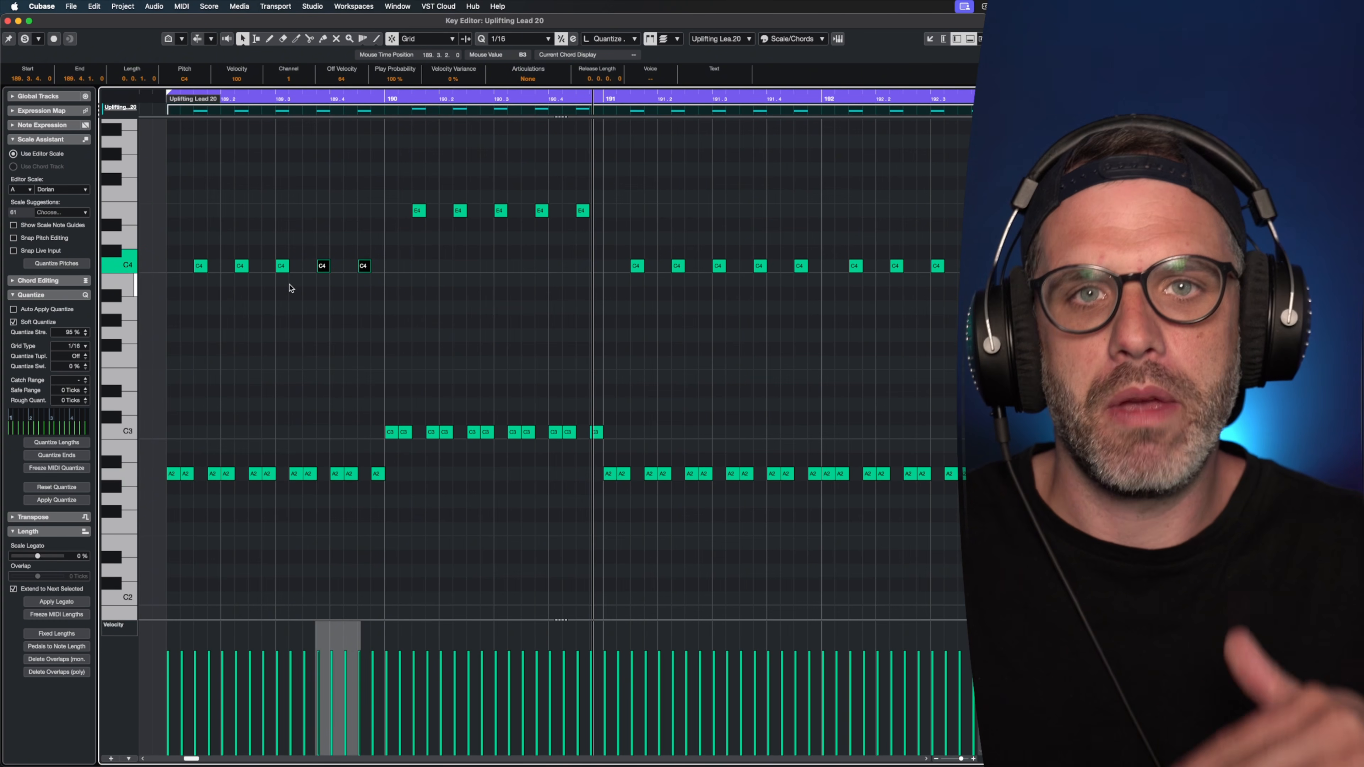
pyautogui.moveTo(679, 407); pyautogui.dragTo(235, 452)
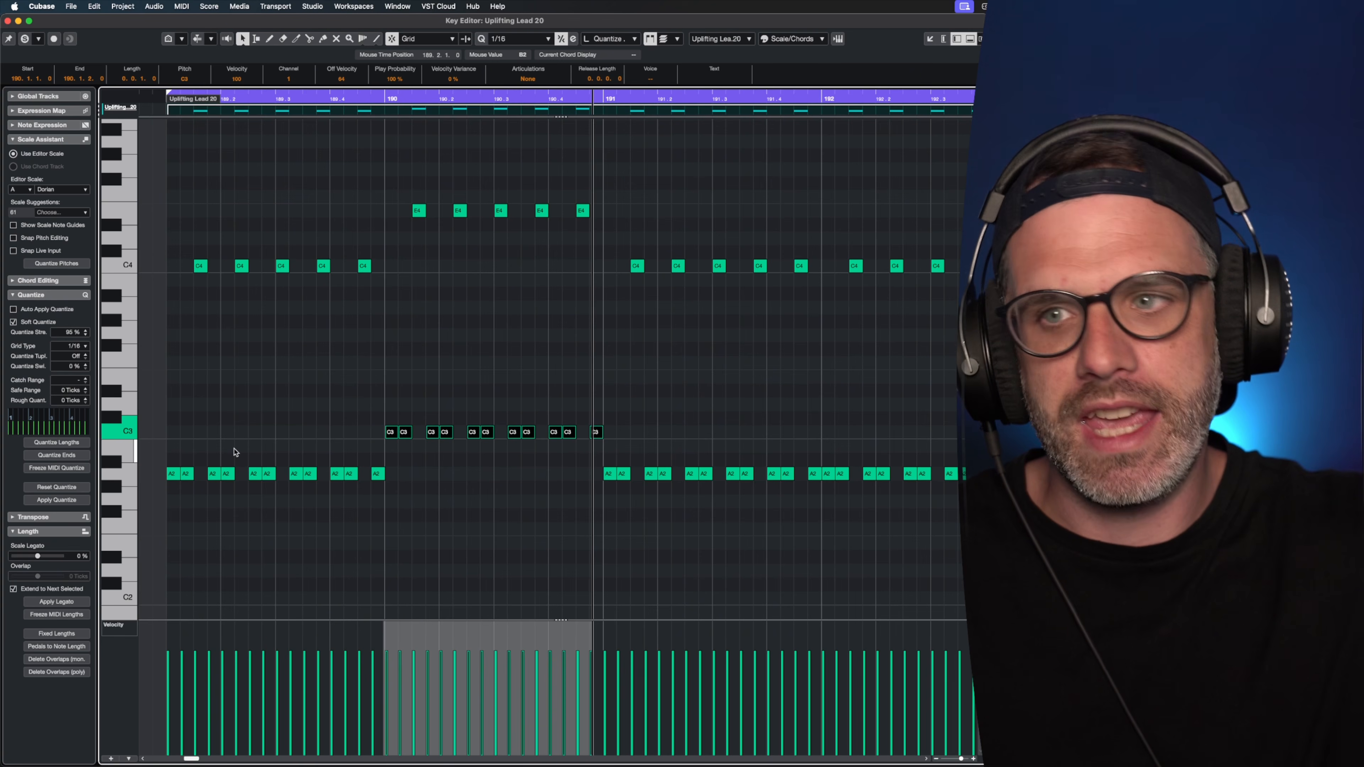
pyautogui.moveTo(665, 194); pyautogui.dragTo(378, 244)
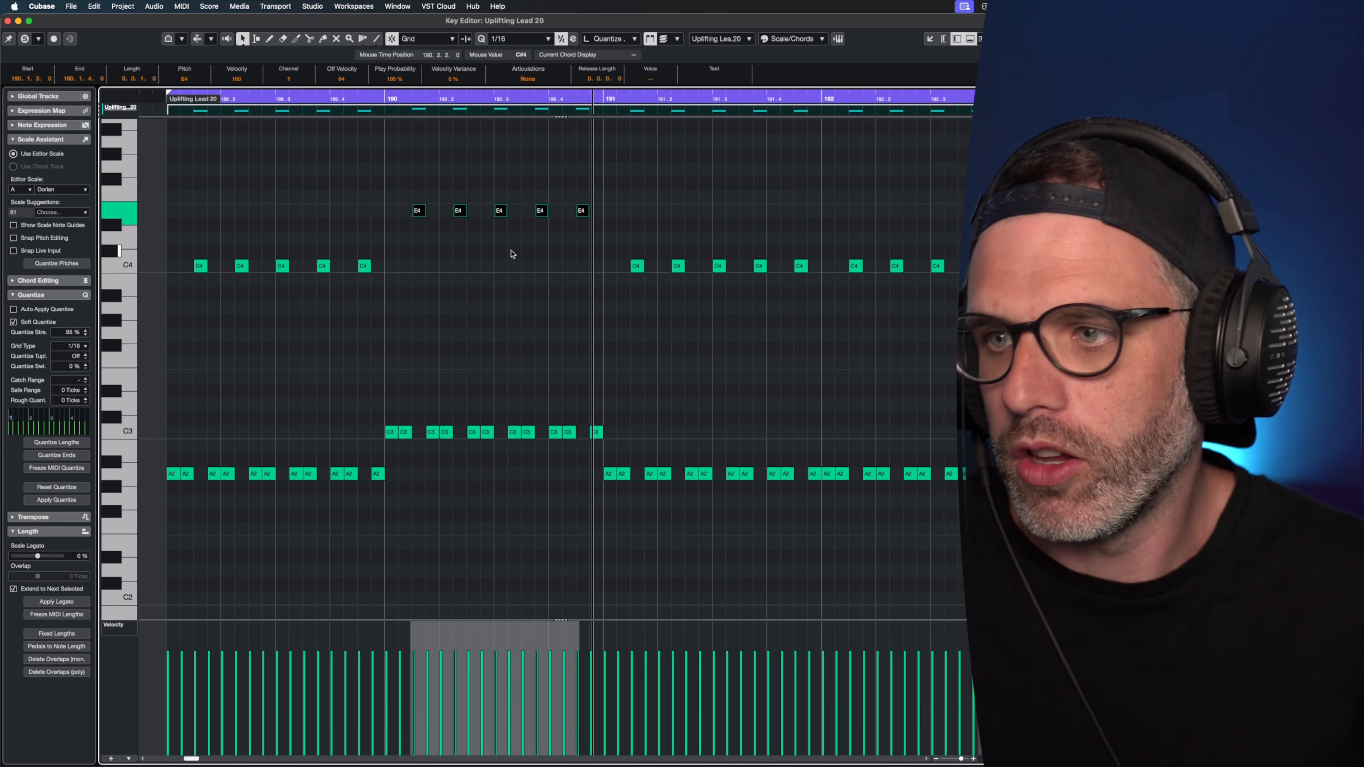
# Transpose the bar 191 notes down two semitones to G2 and raise their upper notes to B3.
pyautogui.moveTo(822, 250); pyautogui.dragTo(615, 522)
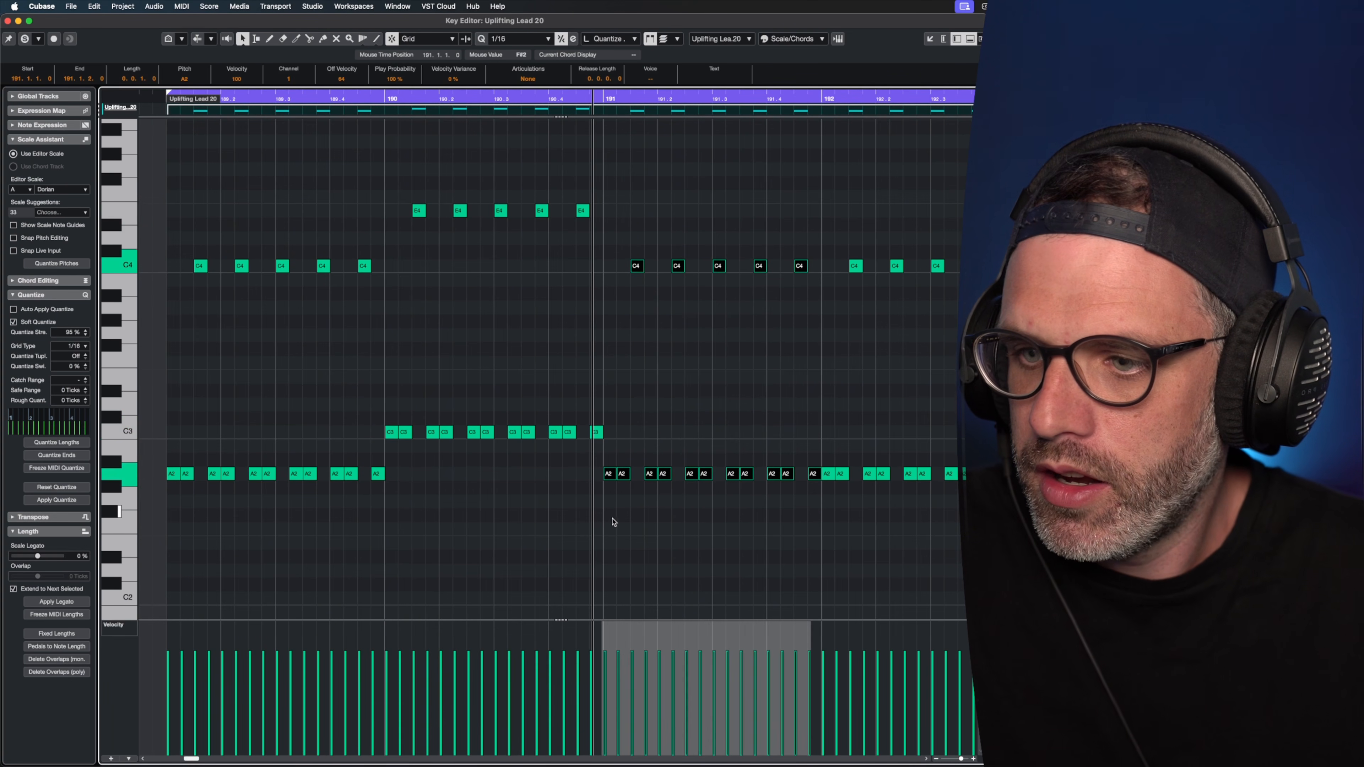
pyautogui.press('Down')
pyautogui.press('Down')
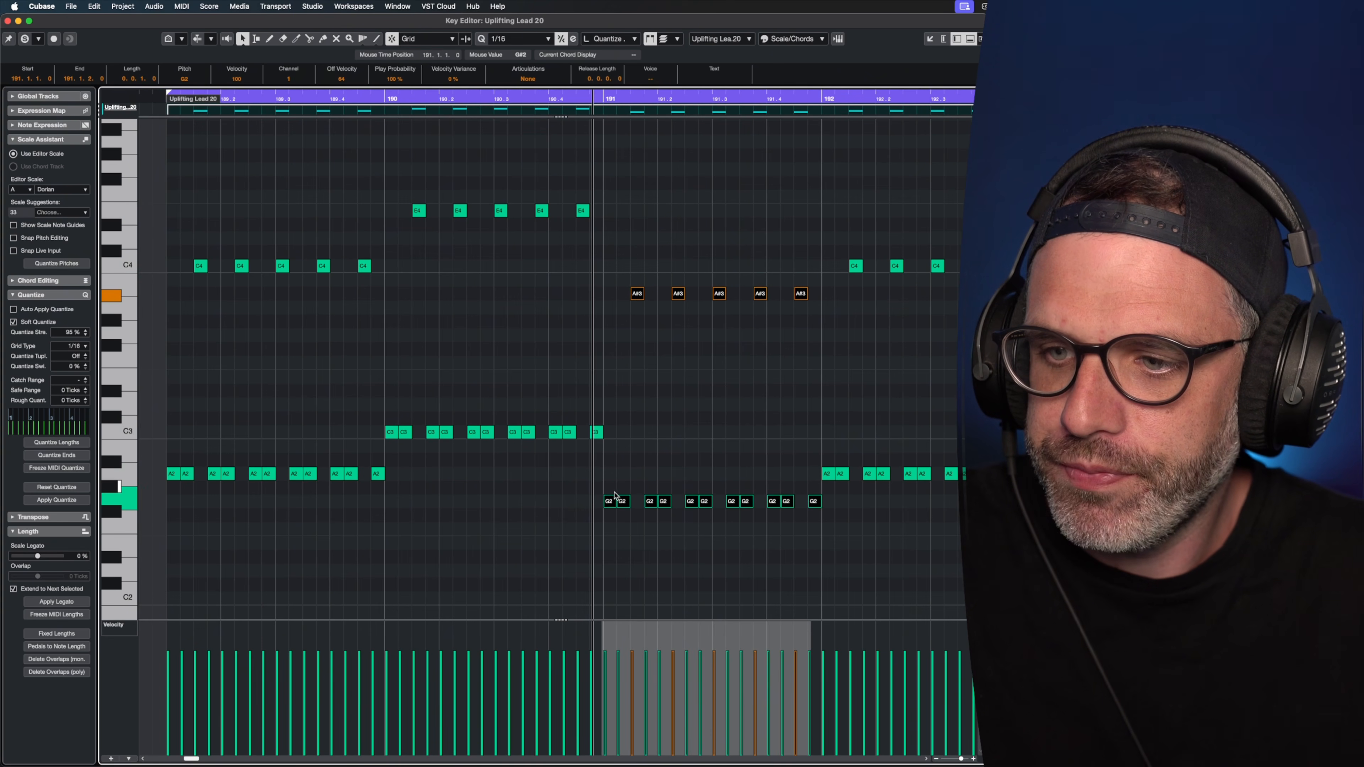
pyautogui.click(623, 482)
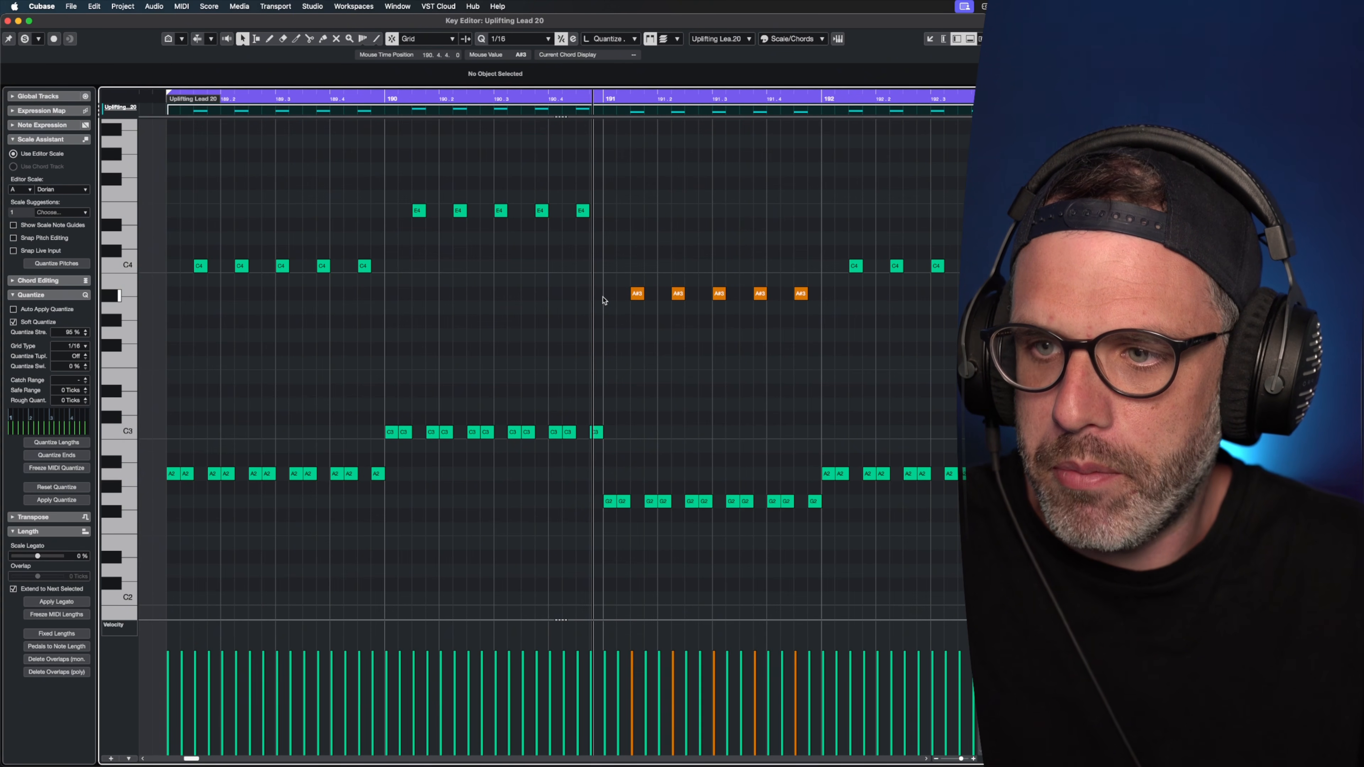
pyautogui.moveTo(593, 282); pyautogui.dragTo(864, 306)
pyautogui.press('Up')
# Transpose the bar 192 notes up five semitones to D3 and raise their upper notes to F#4.
pyautogui.moveTo(866, 213); pyautogui.dragTo(568, 485)
pyautogui.press('Up')
pyautogui.press('Up')
pyautogui.press('Up')
pyautogui.press('Up')
pyautogui.press('Up')
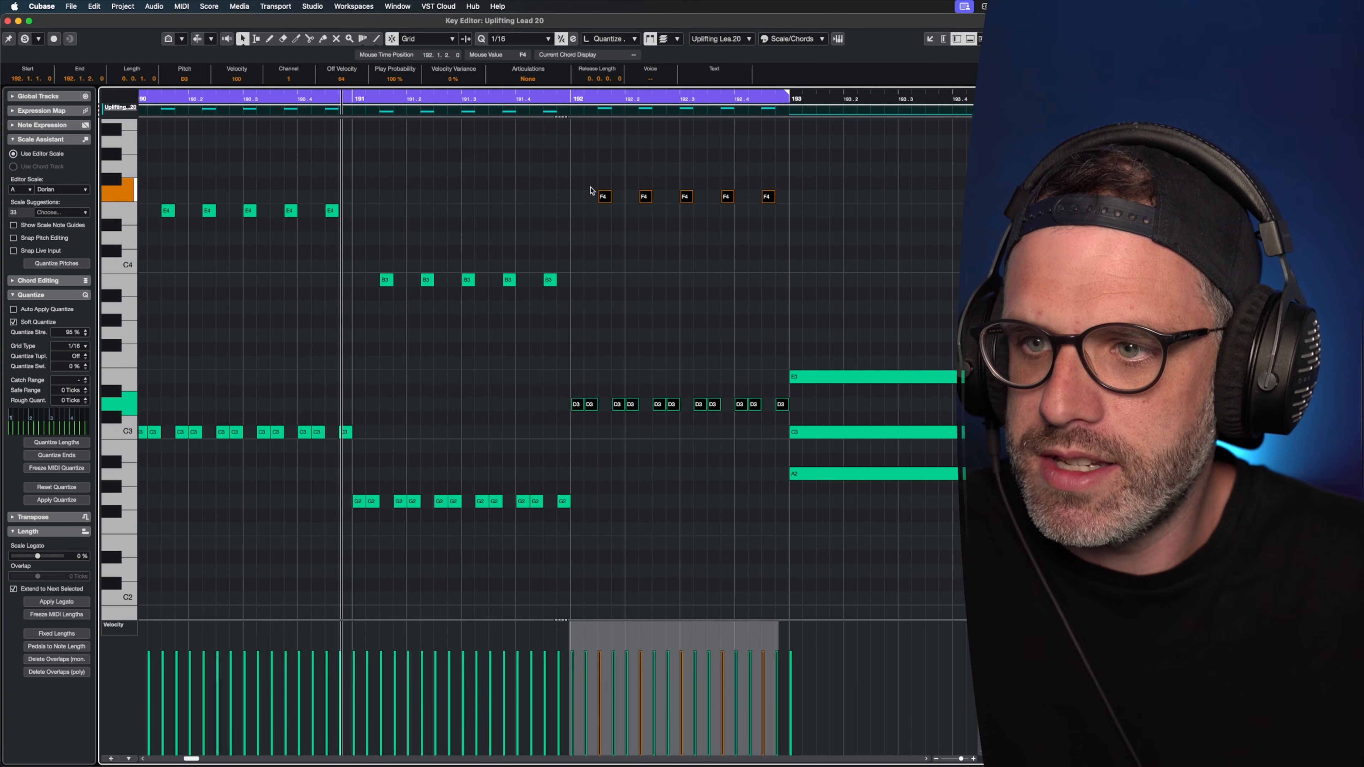
pyautogui.moveTo(577, 175); pyautogui.dragTo(847, 252)
pyautogui.press('Up')
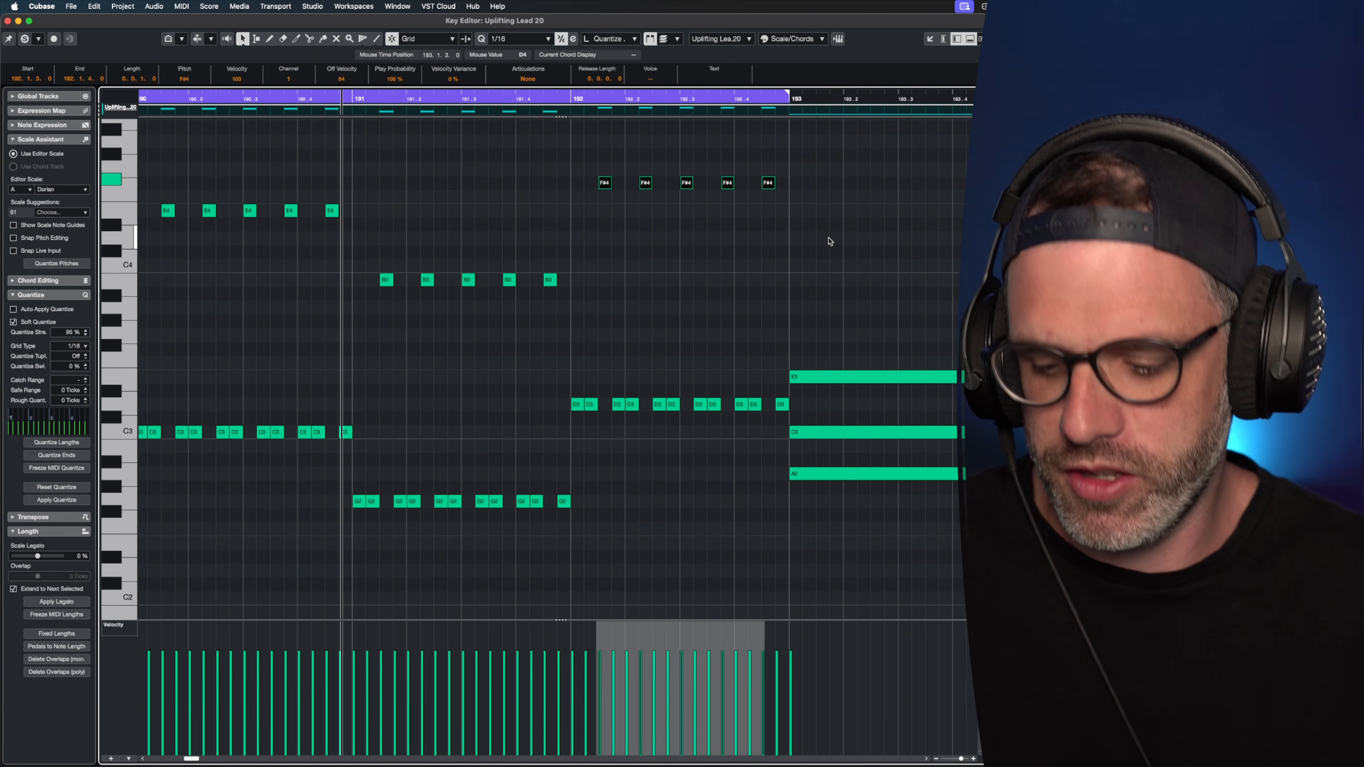
# Play the four-bar lead from its start in bar 189.
pyautogui.press('g')
pyautogui.press('g')
pyautogui.press('g')
pyautogui.moveTo(284, 171); pyautogui.dragTo(146, 178)
pyautogui.press('KP_1')
pyautogui.press('space')
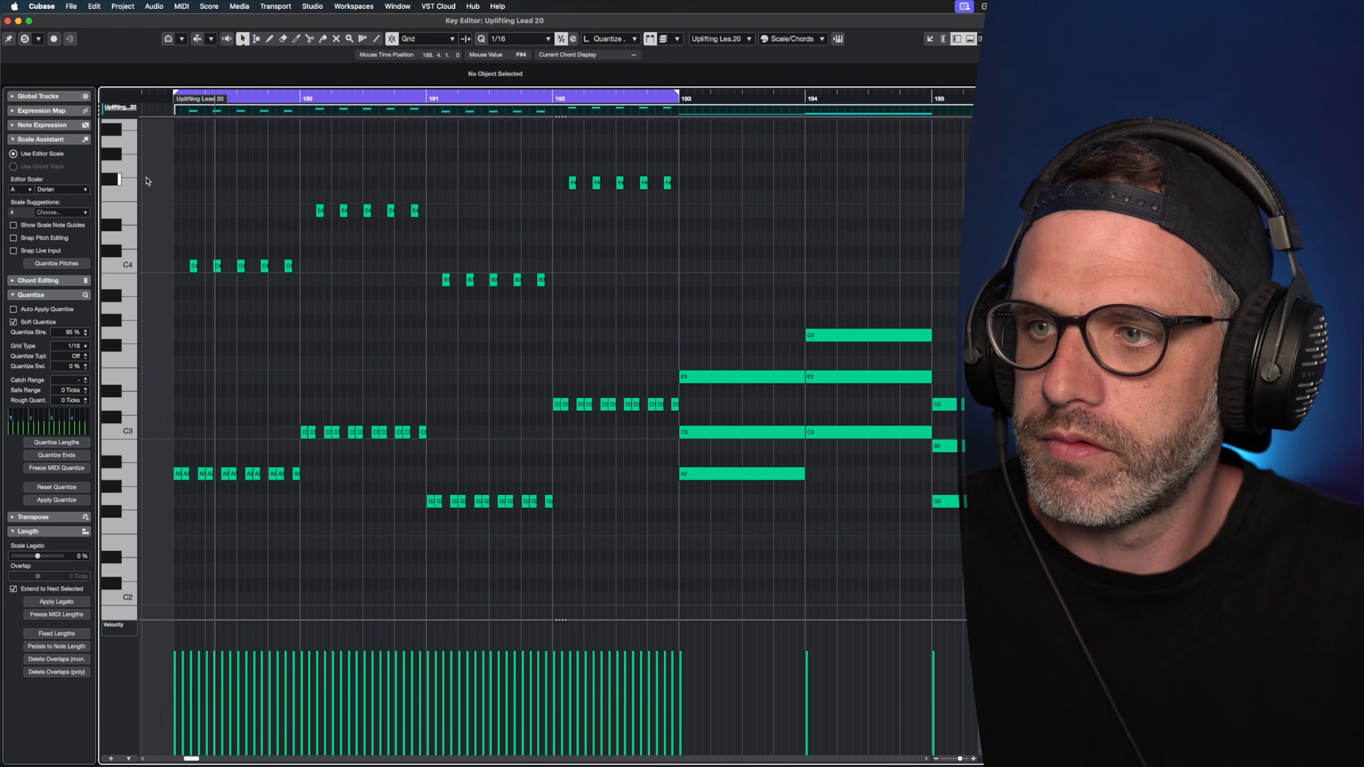
# Move the four chords of bars 193 to 196 past the part's end without enlarging the part, and save the project.
pyautogui.moveTo(728, 237); pyautogui.dragTo(964, 540)
pyautogui.moveTo(300, 474); pyautogui.dragTo(806, 478)
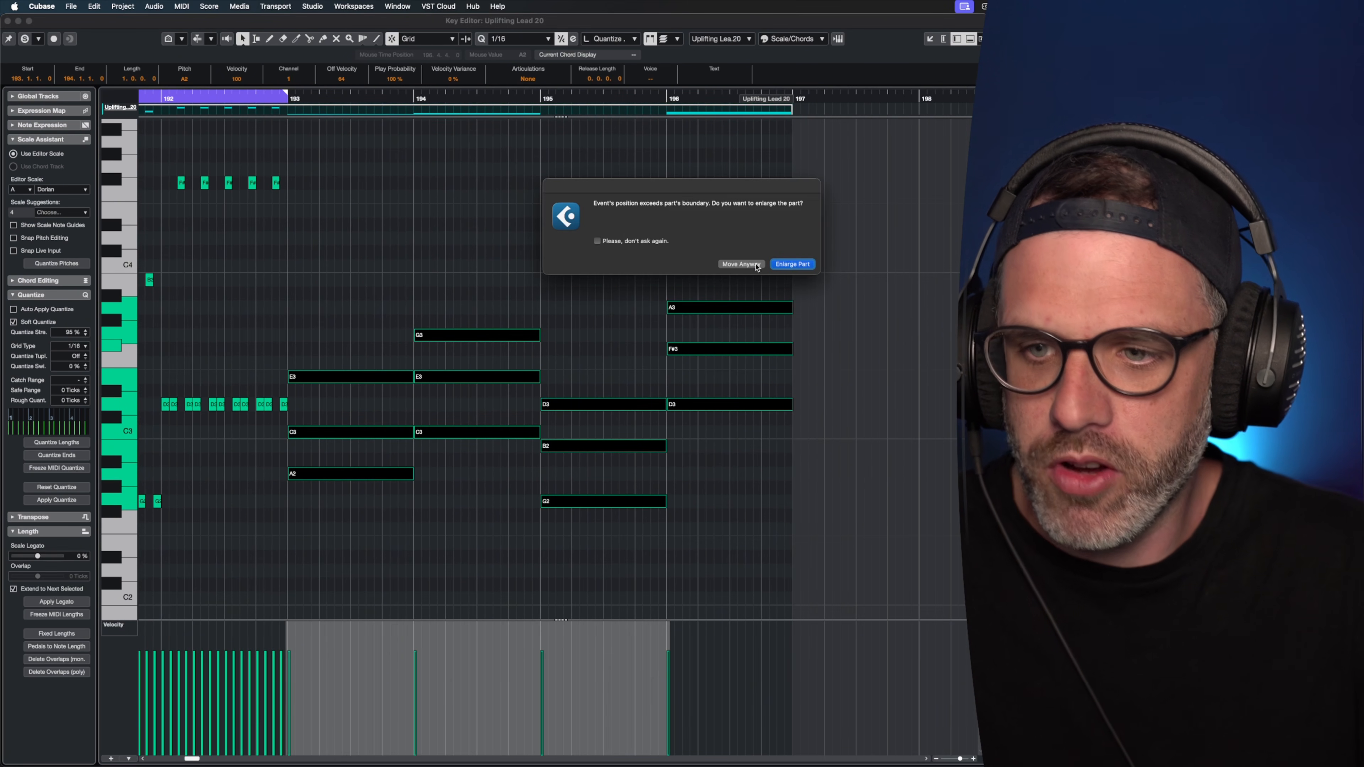
pyautogui.click(746, 266)
pyautogui.moveTo(623, 257); pyautogui.dragTo(136, 269)
pyautogui.press('super+s')
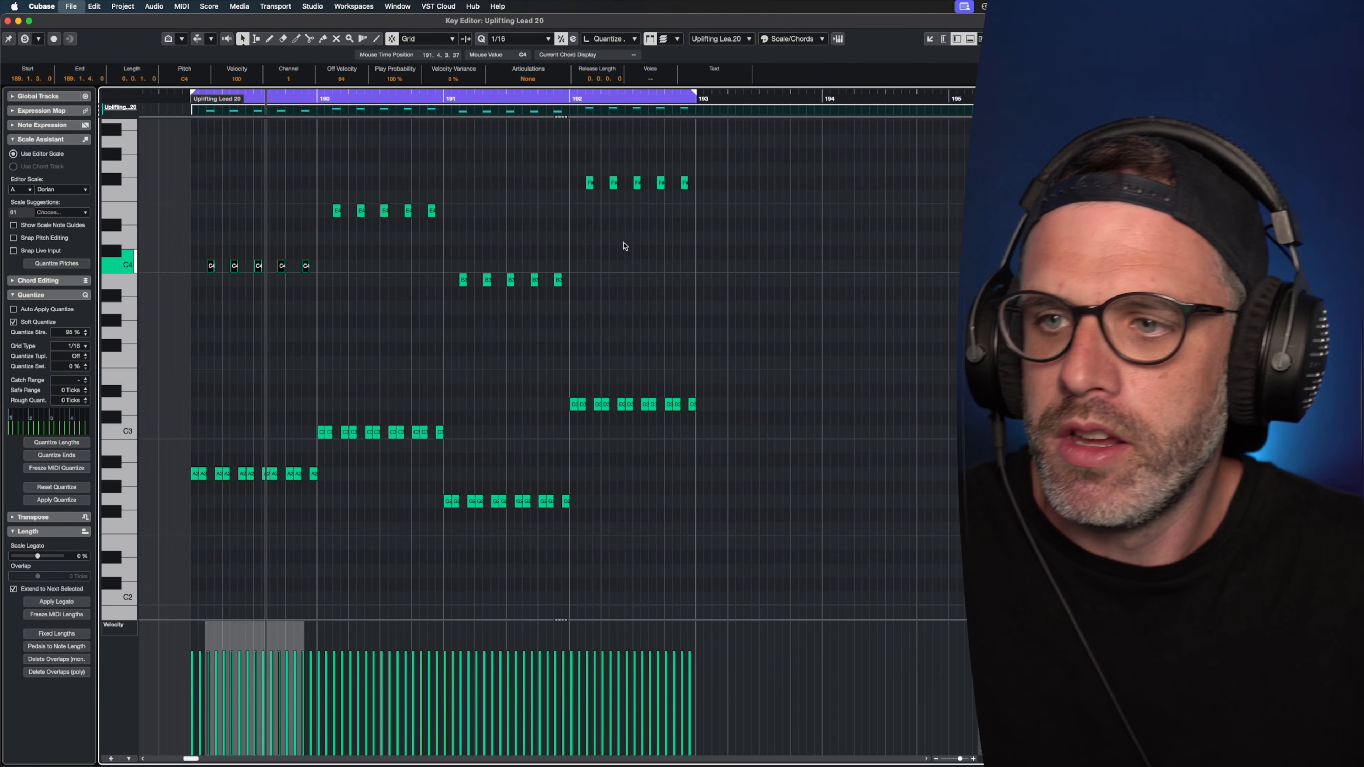
# Transpose all notes of bar 192 down one octave and play the lead again.
pyautogui.click(627, 244)
pyautogui.moveTo(730, 173); pyautogui.dragTo(574, 416)
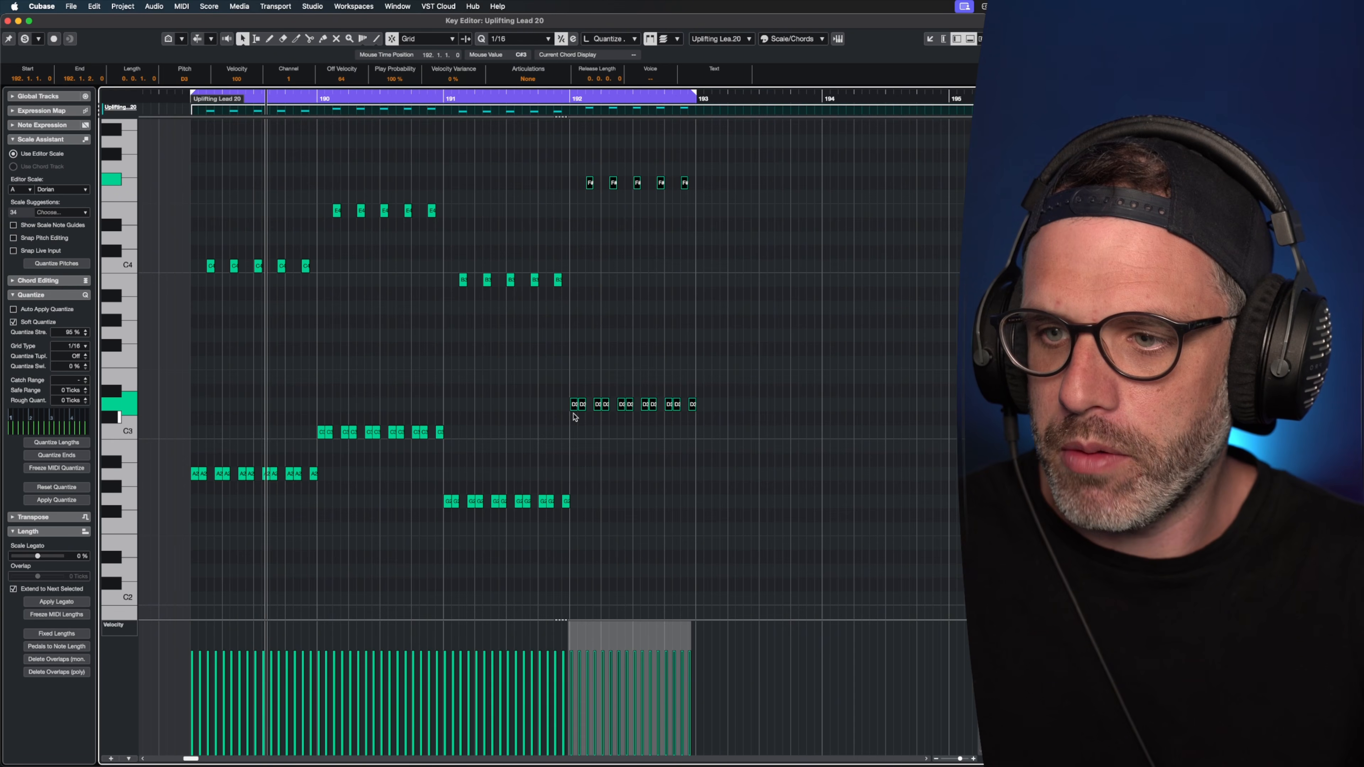
pyautogui.hotkey('shift', 'Down')
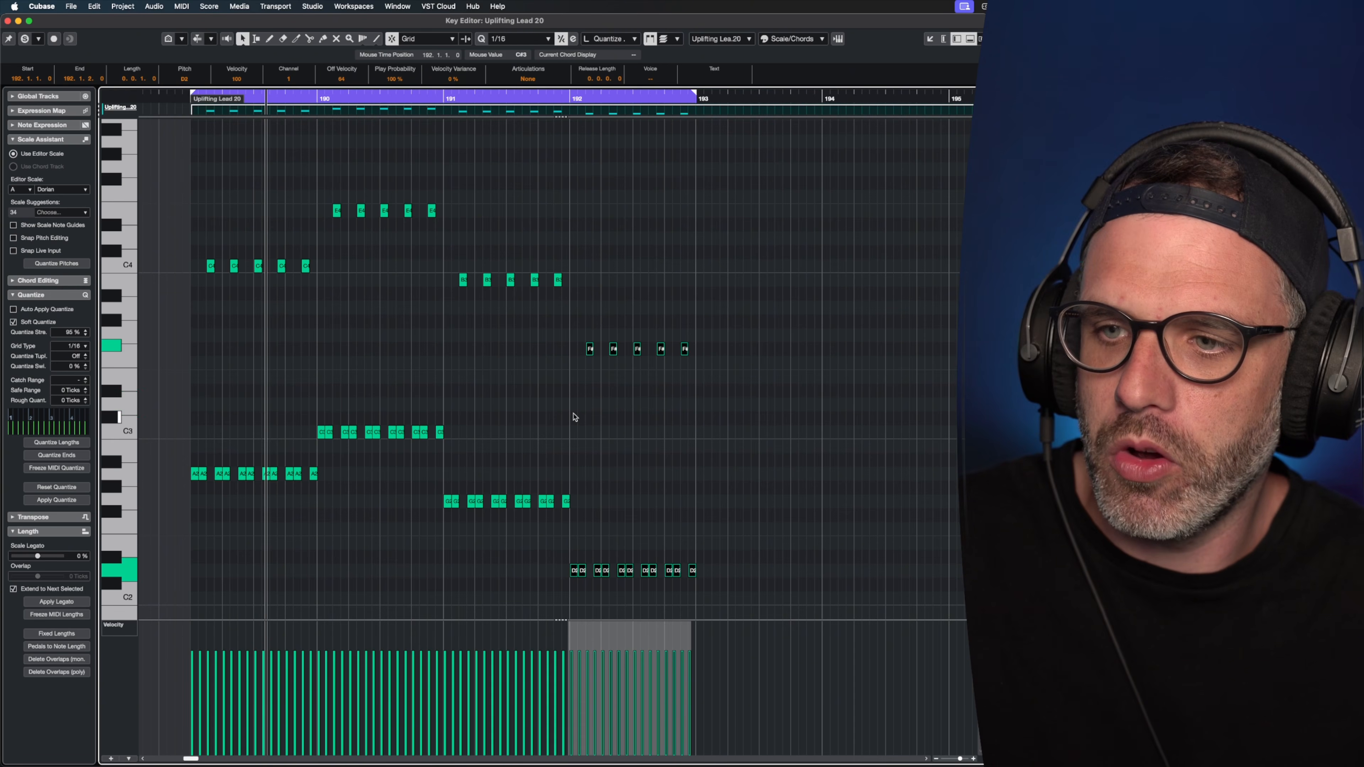
pyautogui.press('space')
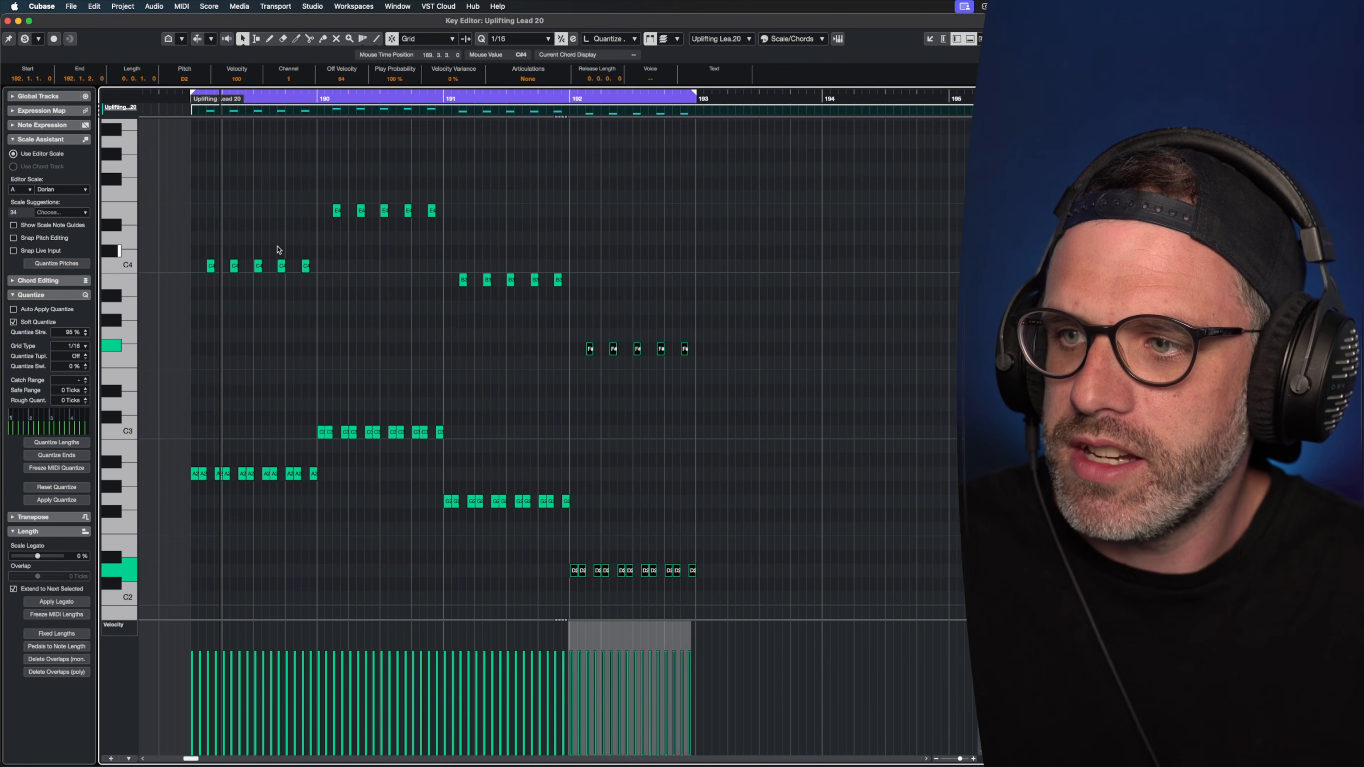
# Examine the upper notes of the lead across bars 189 to 192, selecting C4 notes in bar 189.
pyautogui.moveTo(277, 247); pyautogui.dragTo(316, 279)
pyautogui.moveTo(316, 183); pyautogui.dragTo(474, 288)
pyautogui.moveTo(568, 338); pyautogui.dragTo(625, 413)
pyautogui.moveTo(292, 231); pyautogui.dragTo(224, 273)
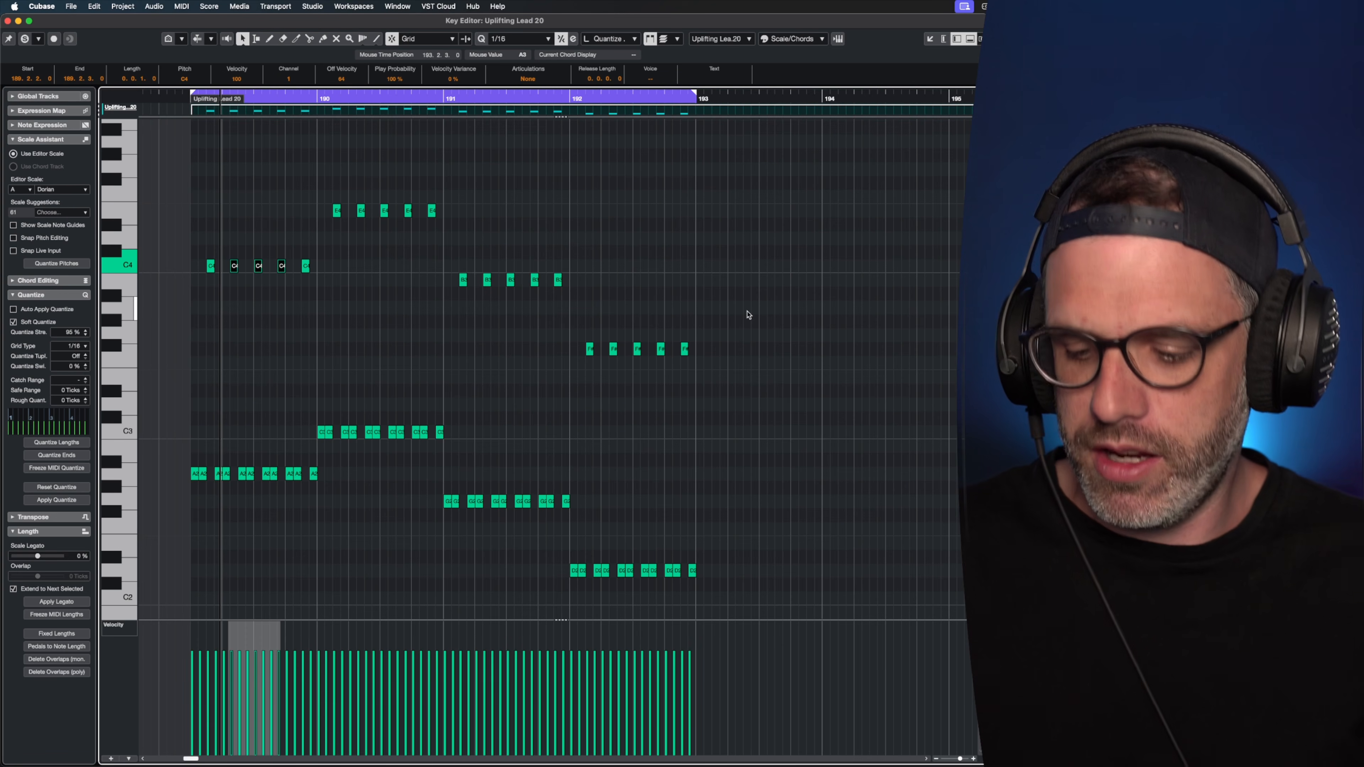
# Compare bar 192 in its original octave by undoing its transposition, and return all its notes one octave down.
pyautogui.press('super+z')
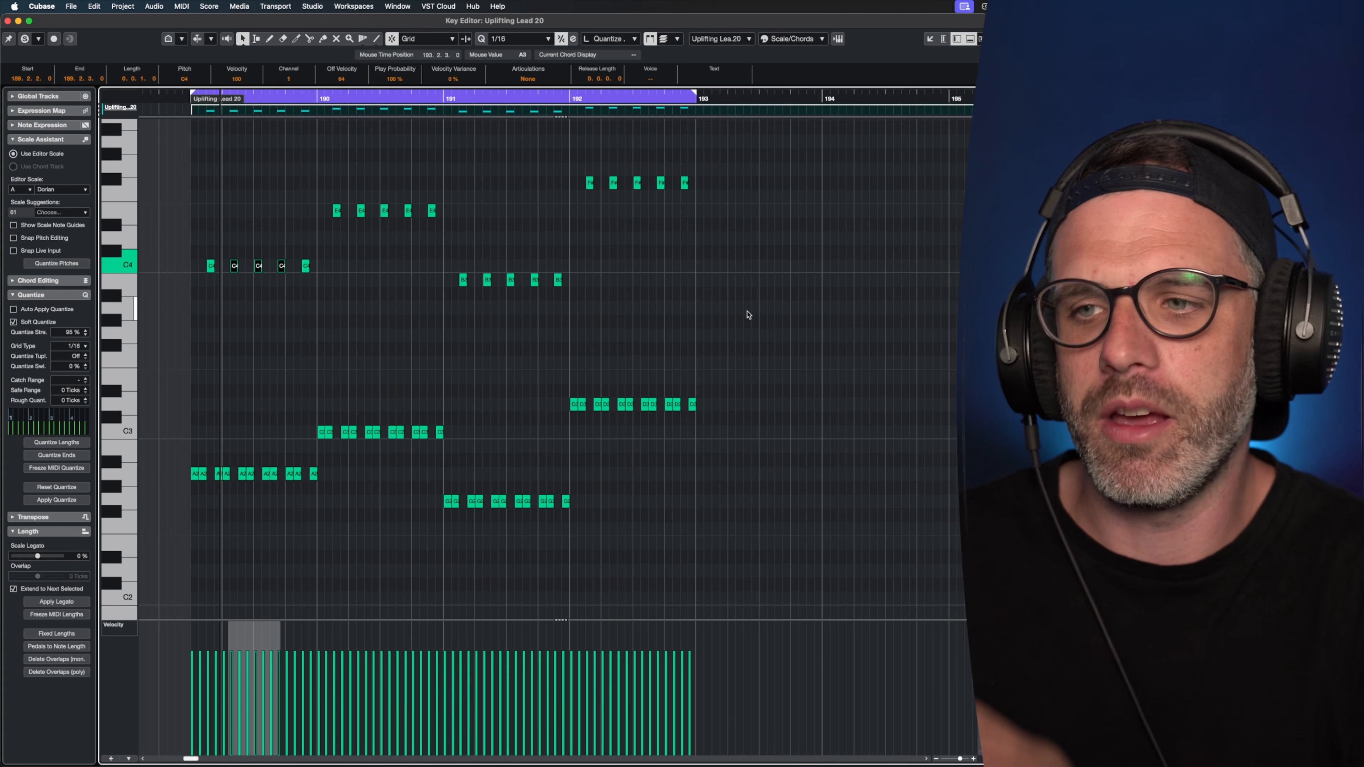
pyautogui.moveTo(813, 172); pyautogui.dragTo(554, 188)
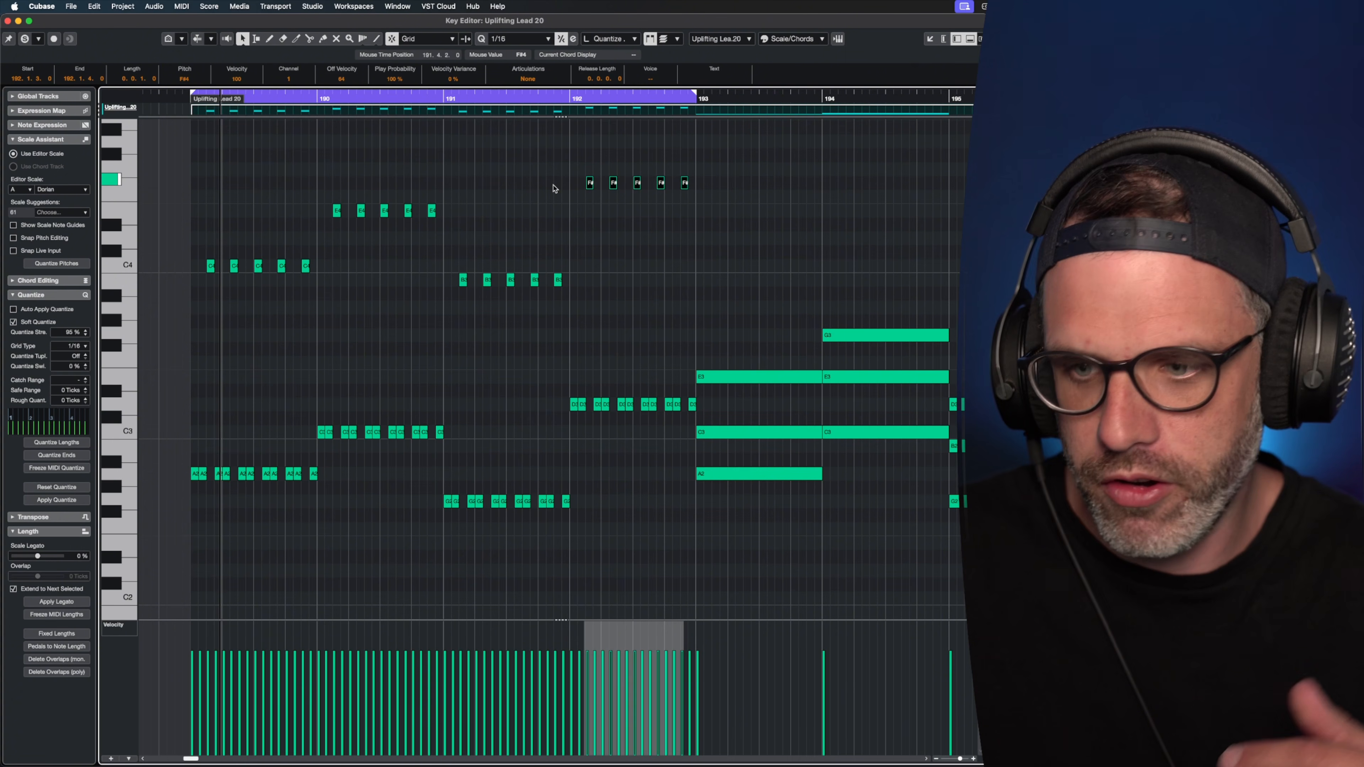
pyautogui.hotkey('shift', 'Down')
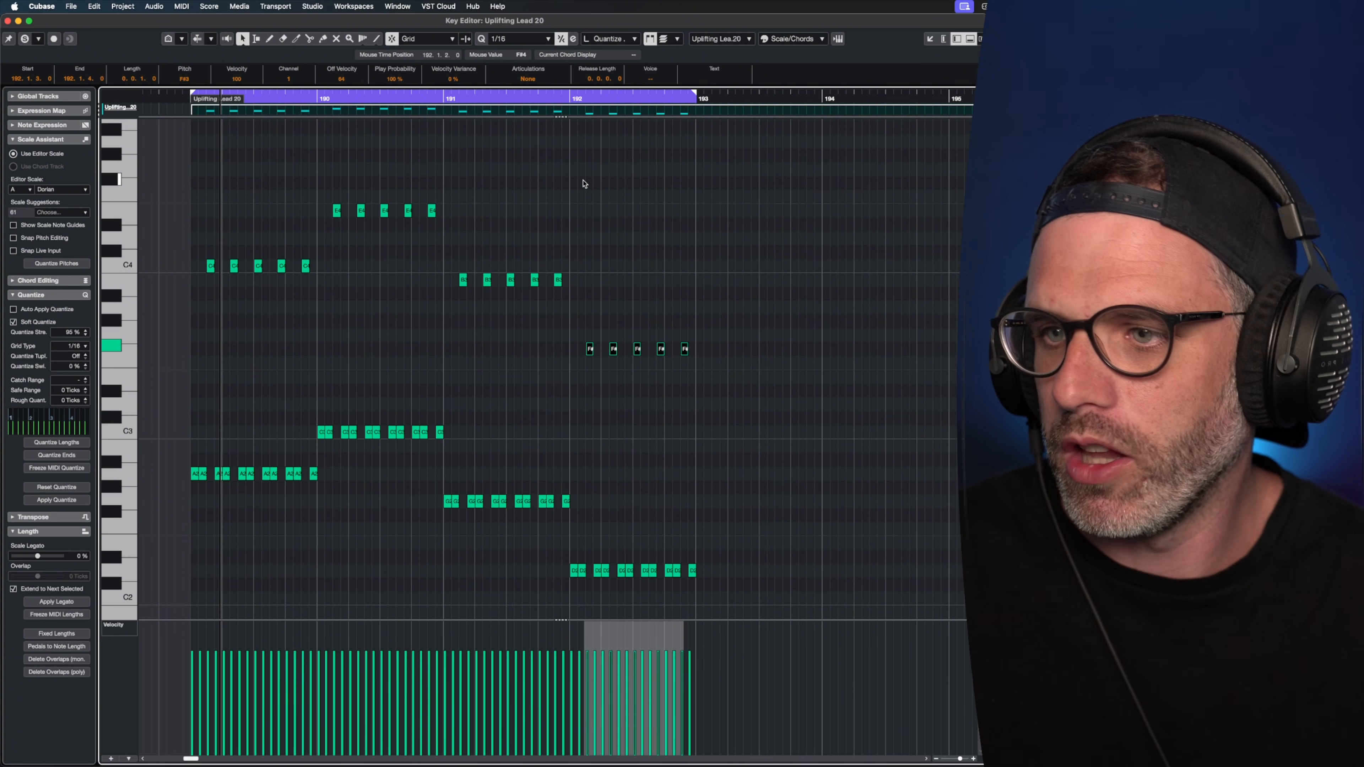
pyautogui.click(584, 184)
# Duplicate the lead notes of bars 189 to 192 into bars 193 to 196 and set the cycle range to the copy.
pyautogui.press('super+a')
pyautogui.press('super+d')
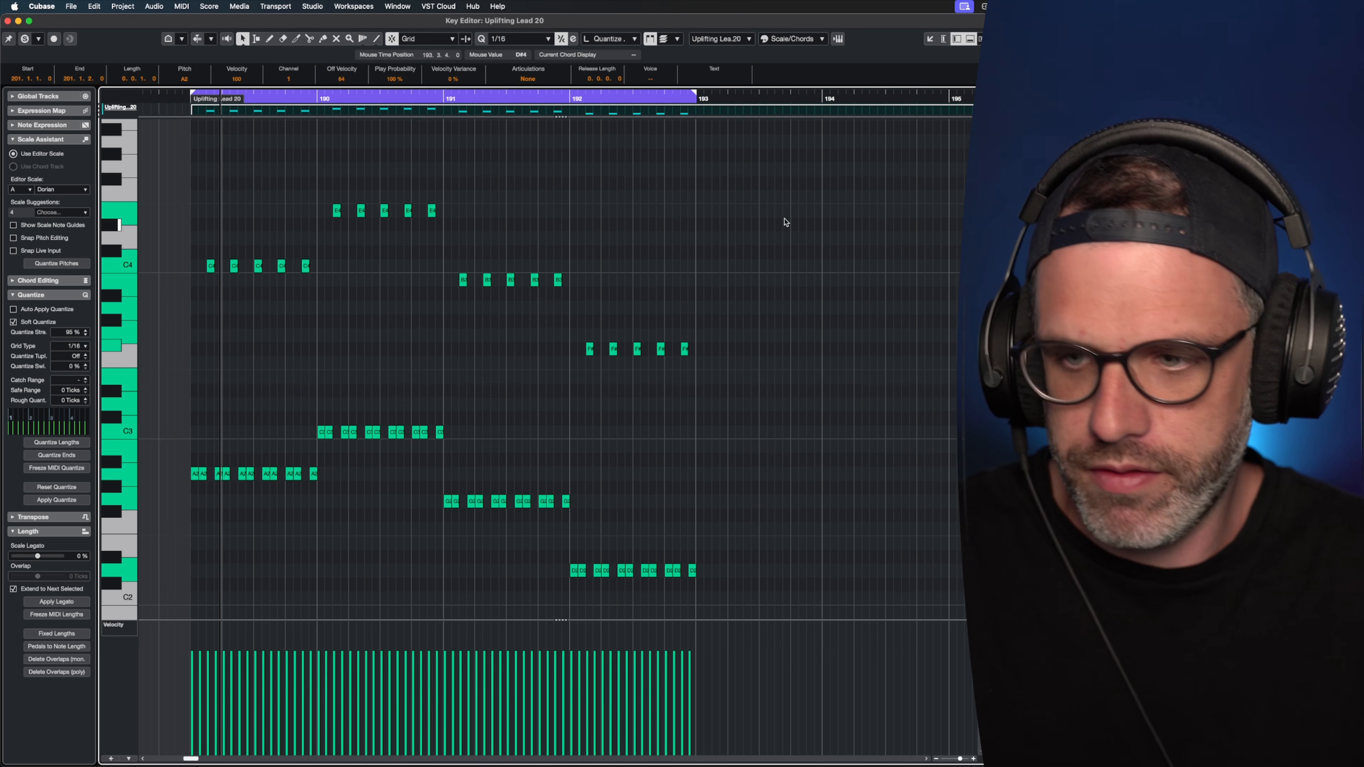
pyautogui.moveTo(775, 170); pyautogui.dragTo(233, 541)
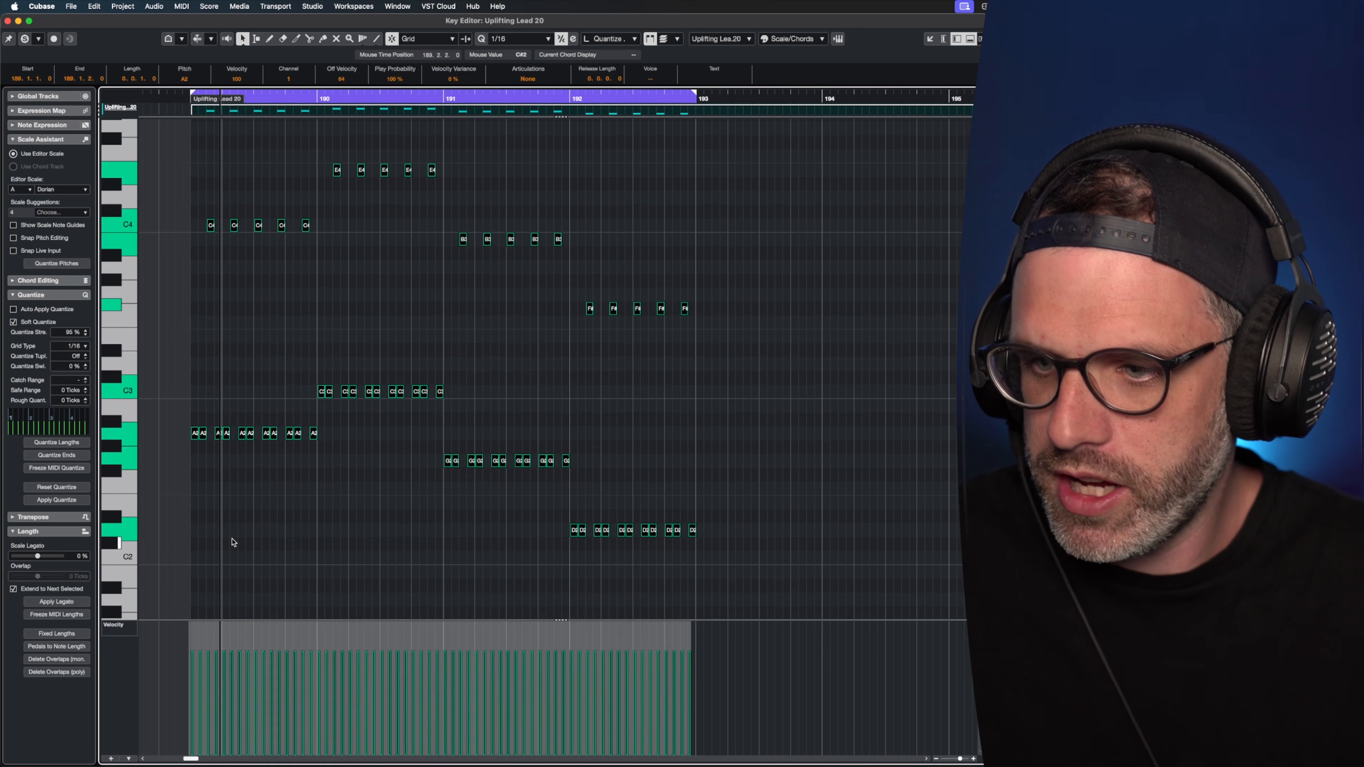
pyautogui.press('super+d')
pyautogui.moveTo(774, 151); pyautogui.dragTo(969, 139)
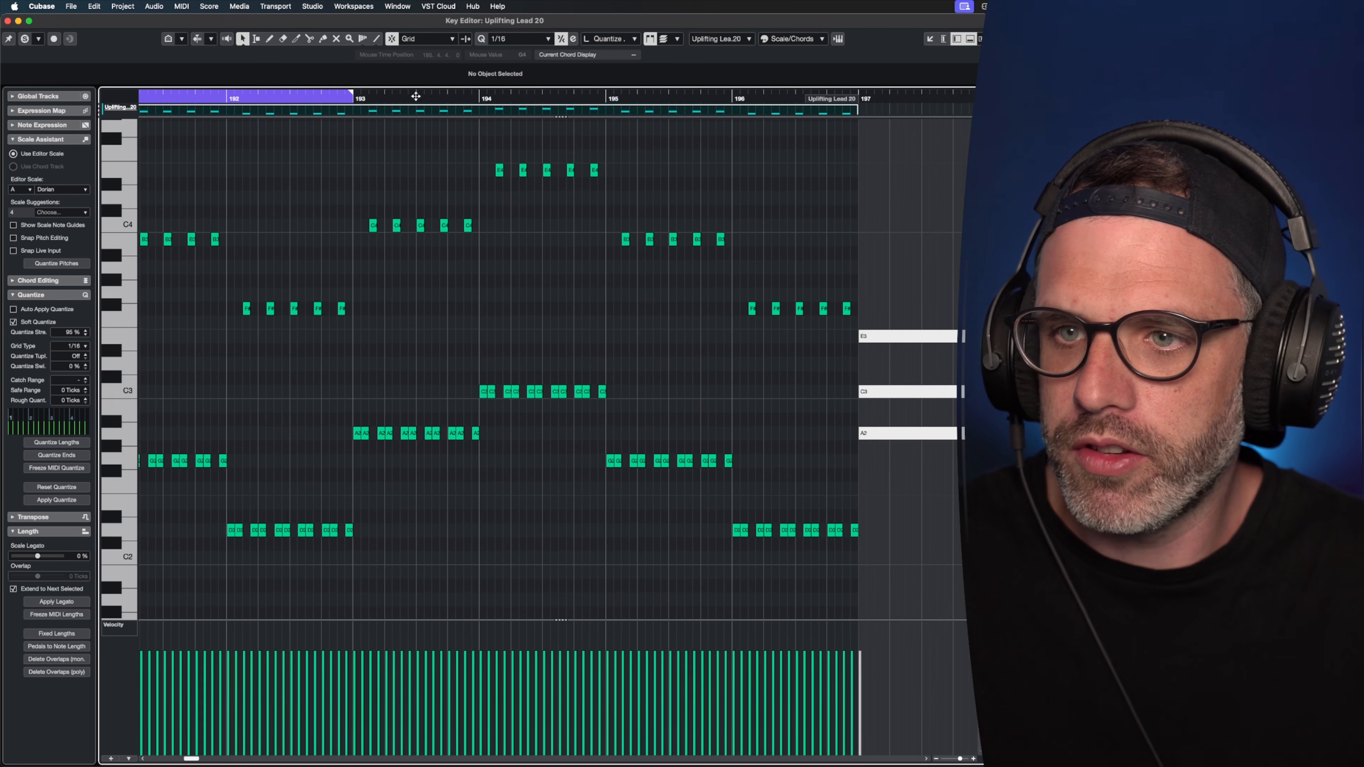
pyautogui.moveTo(357, 90); pyautogui.dragTo(856, 91)
# Lower the upper C4 notes in bar 193 one semitone to B3 and play the lead from bar 192.
pyautogui.scroll(4, 698, 151)
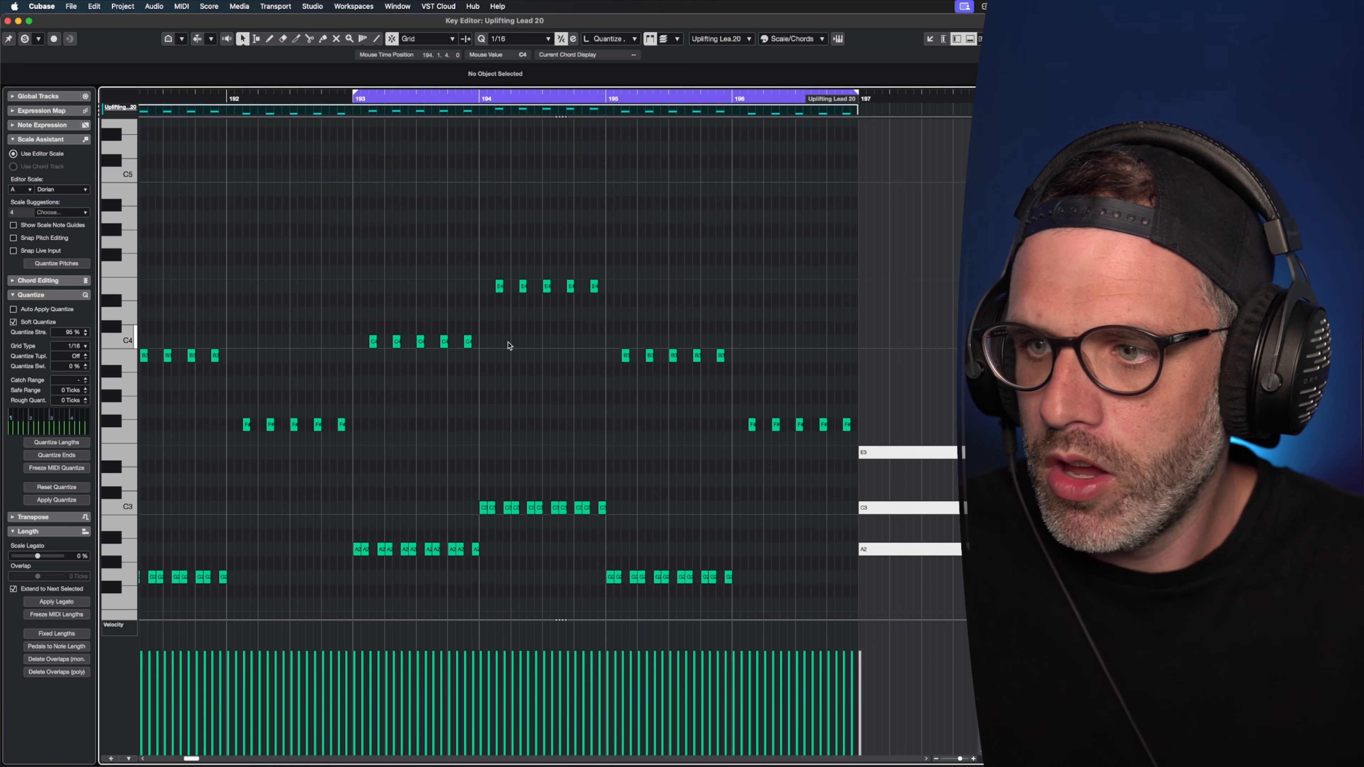
pyautogui.moveTo(507, 335); pyautogui.dragTo(343, 343)
pyautogui.press('Down')
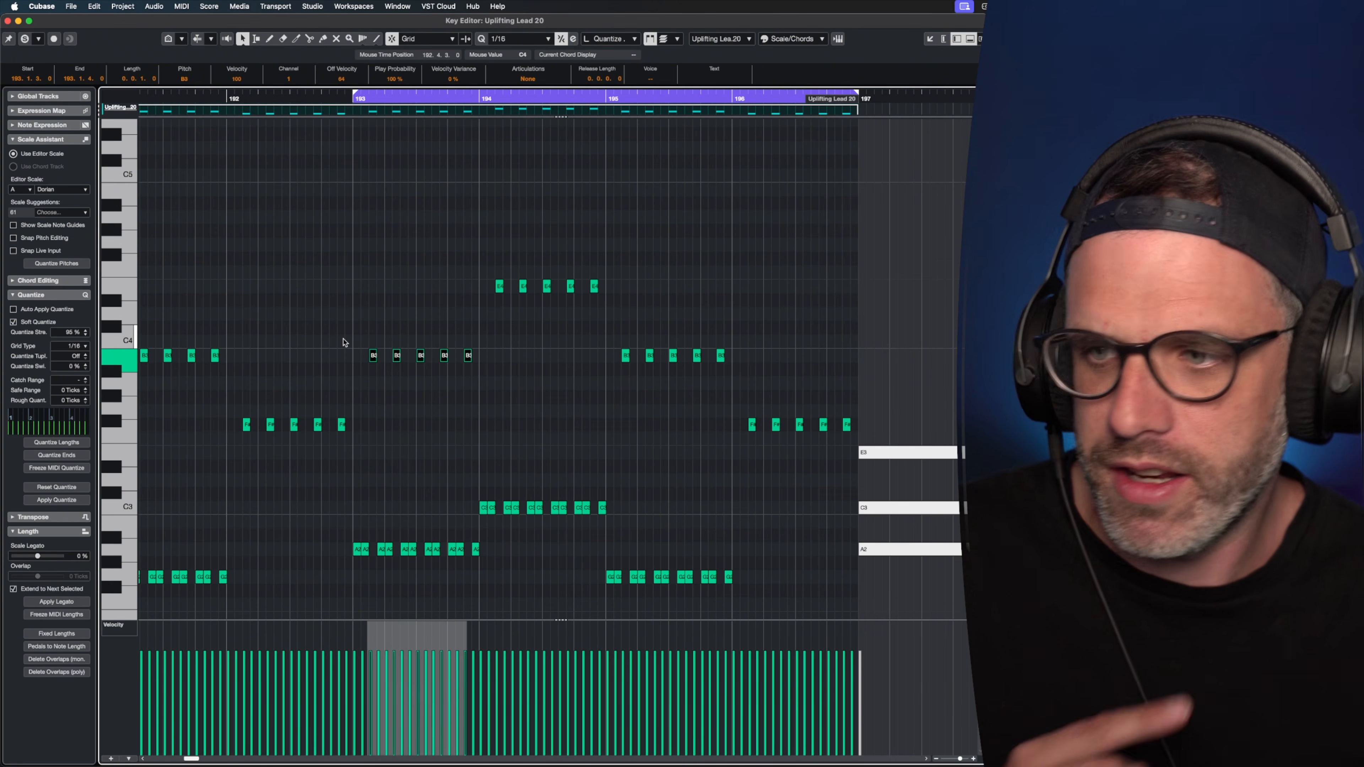
pyautogui.click(231, 100)
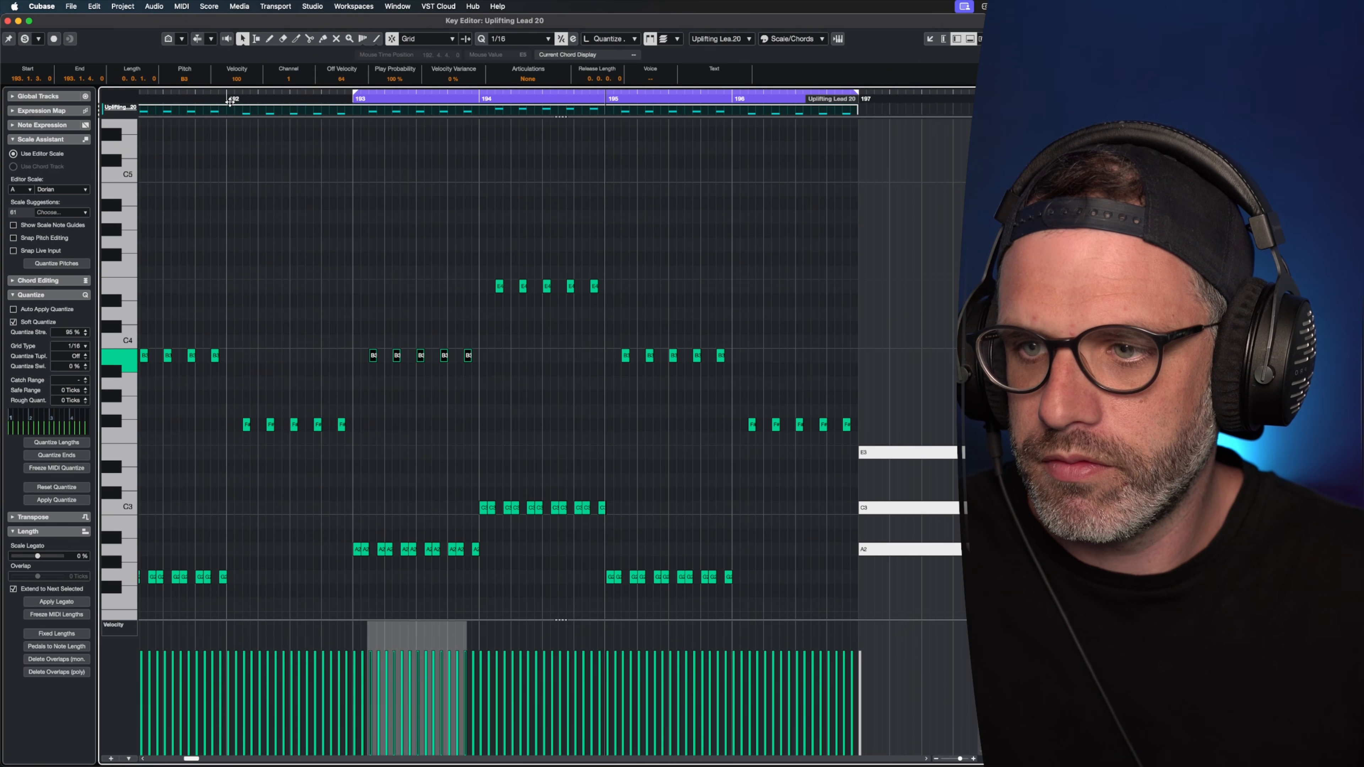
pyautogui.press('space')
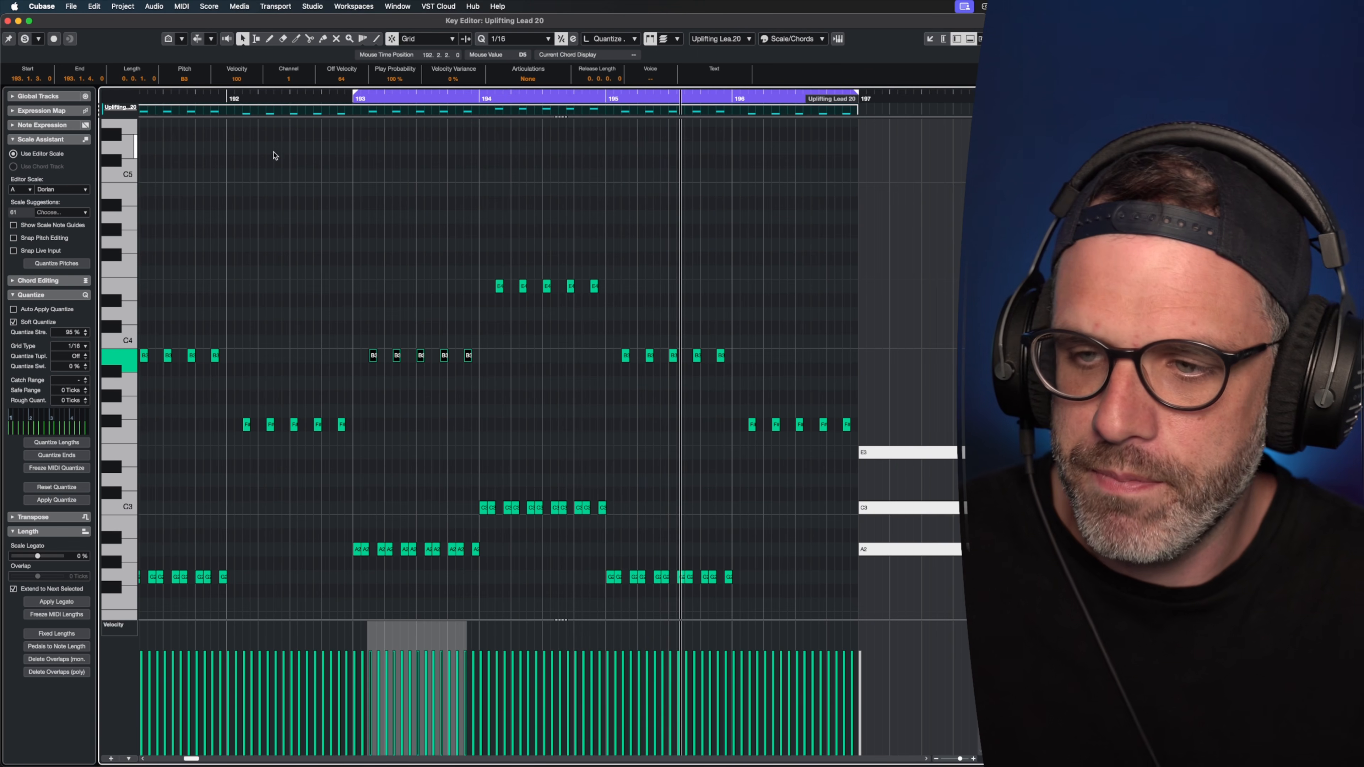
# Raise the upper E4 notes in bar 194 to G4, play the cycle range from its start, and save the project.
pyautogui.moveTo(634, 254); pyautogui.dragTo(456, 290)
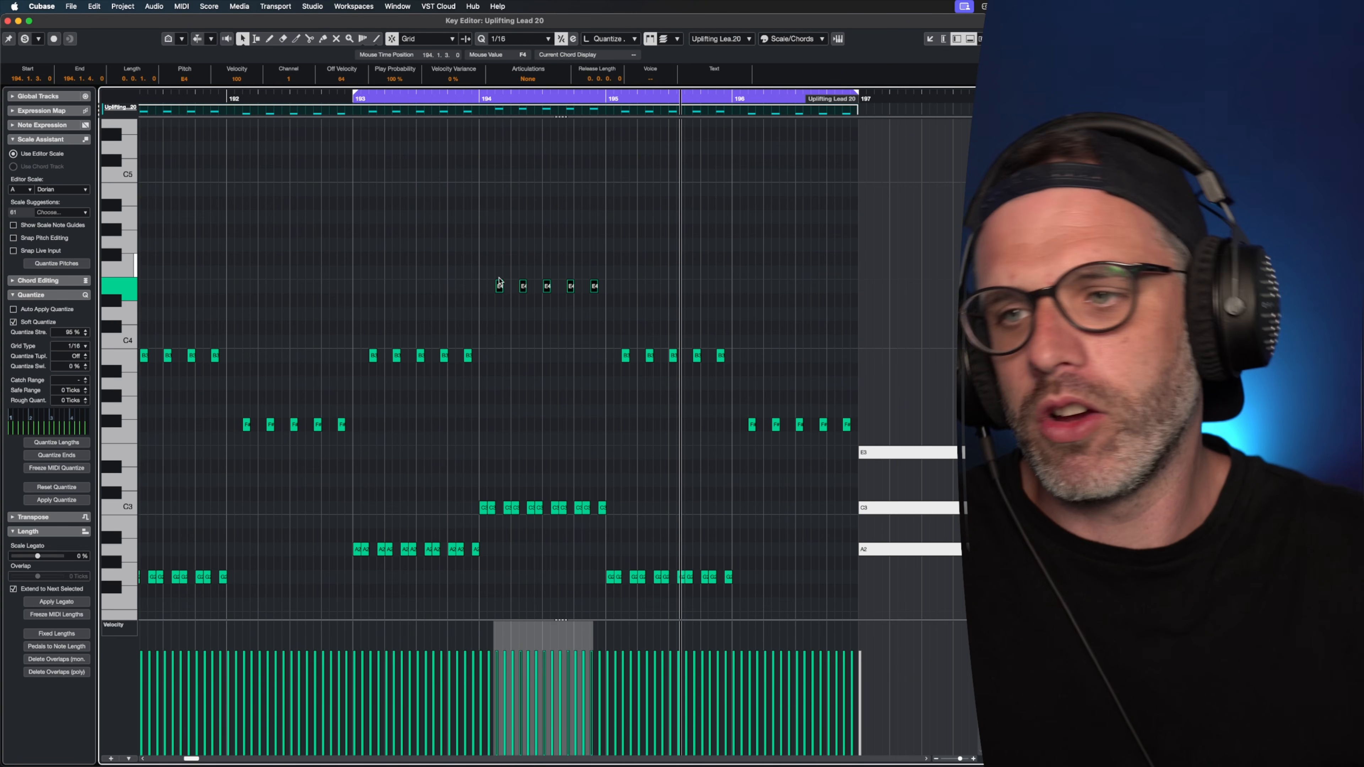
pyautogui.press('Up')
pyautogui.press('Up')
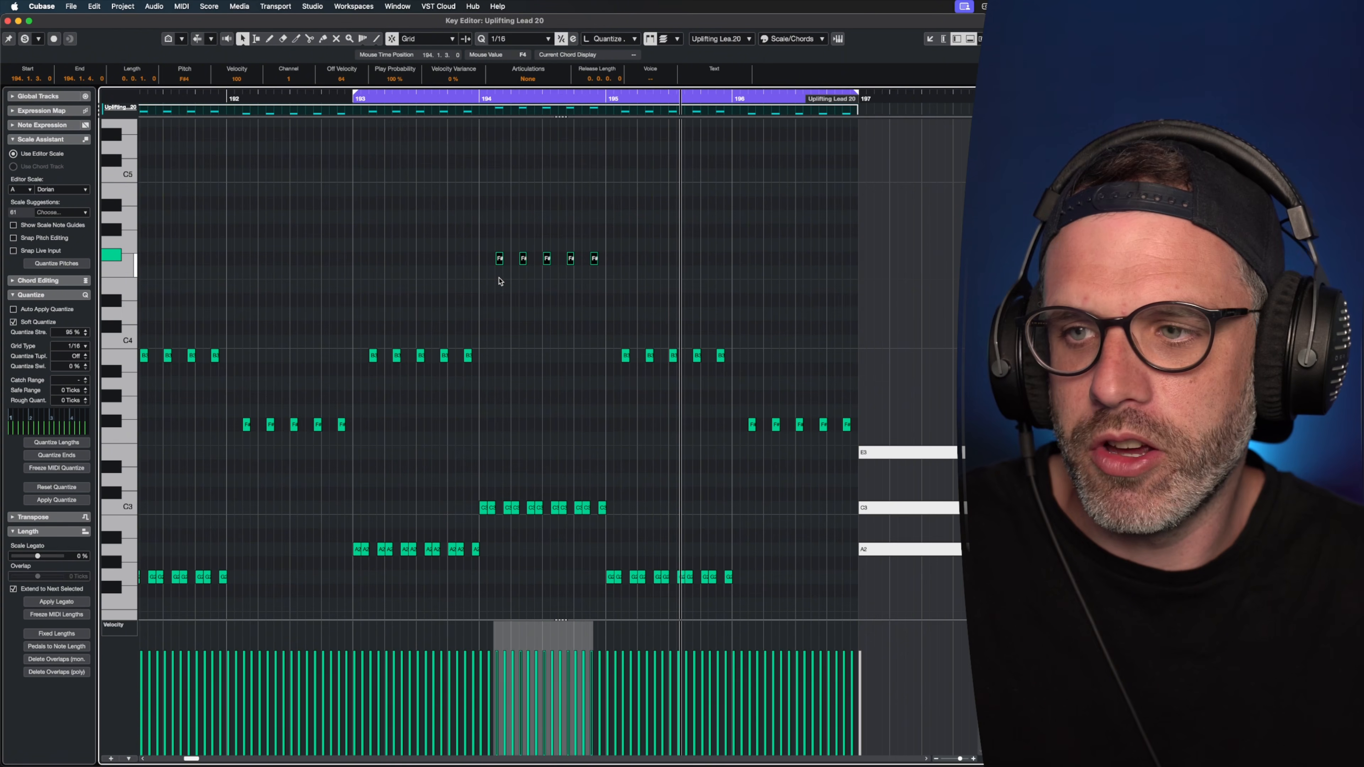
pyautogui.press('Up')
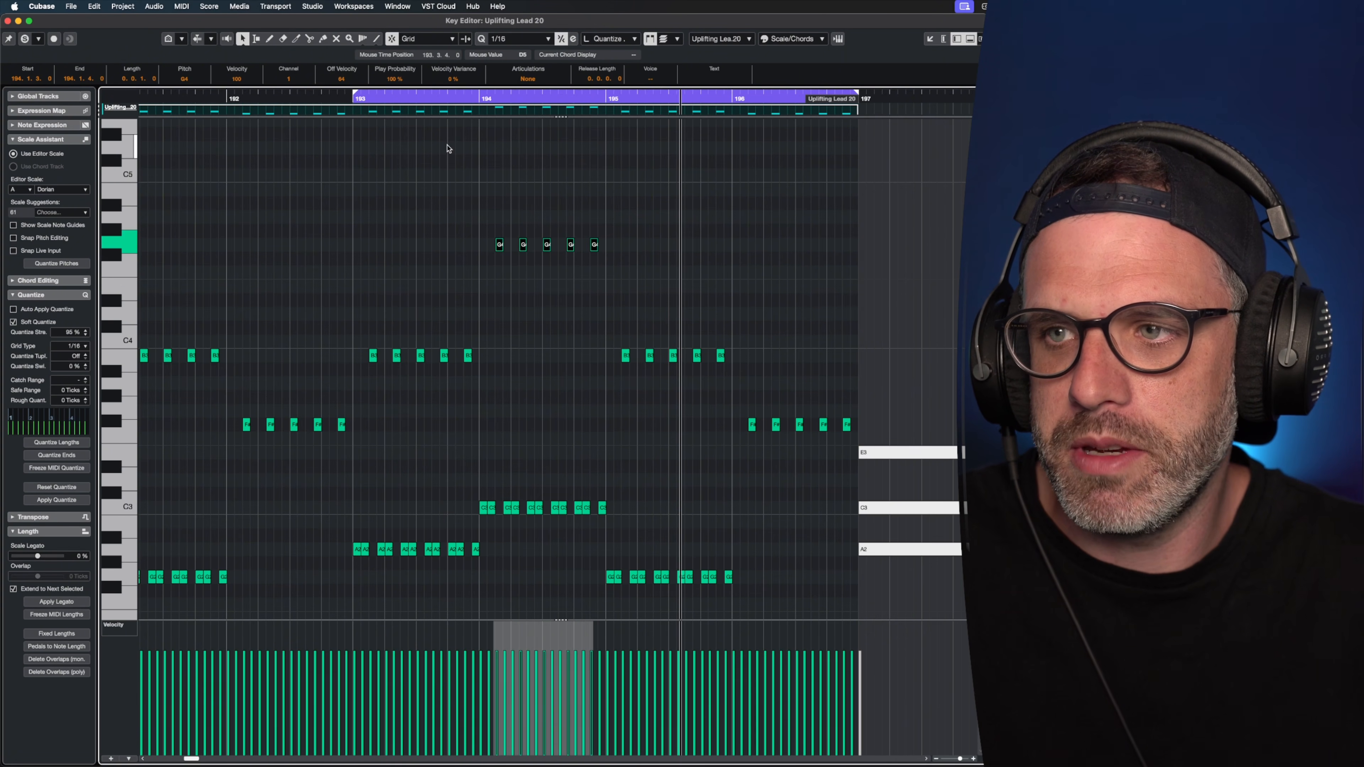
pyautogui.press('KP_1')
pyautogui.press('space')
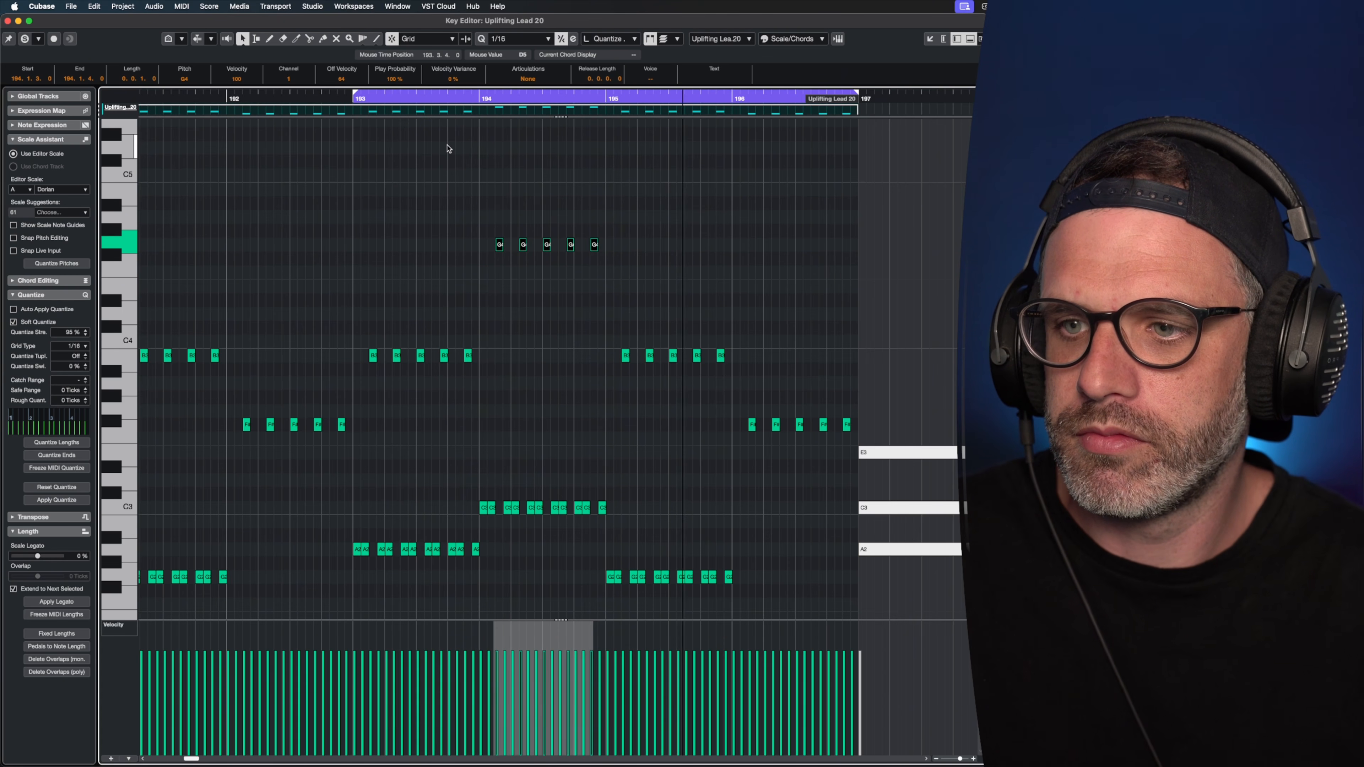
pyautogui.press('space')
pyautogui.press('super+s')
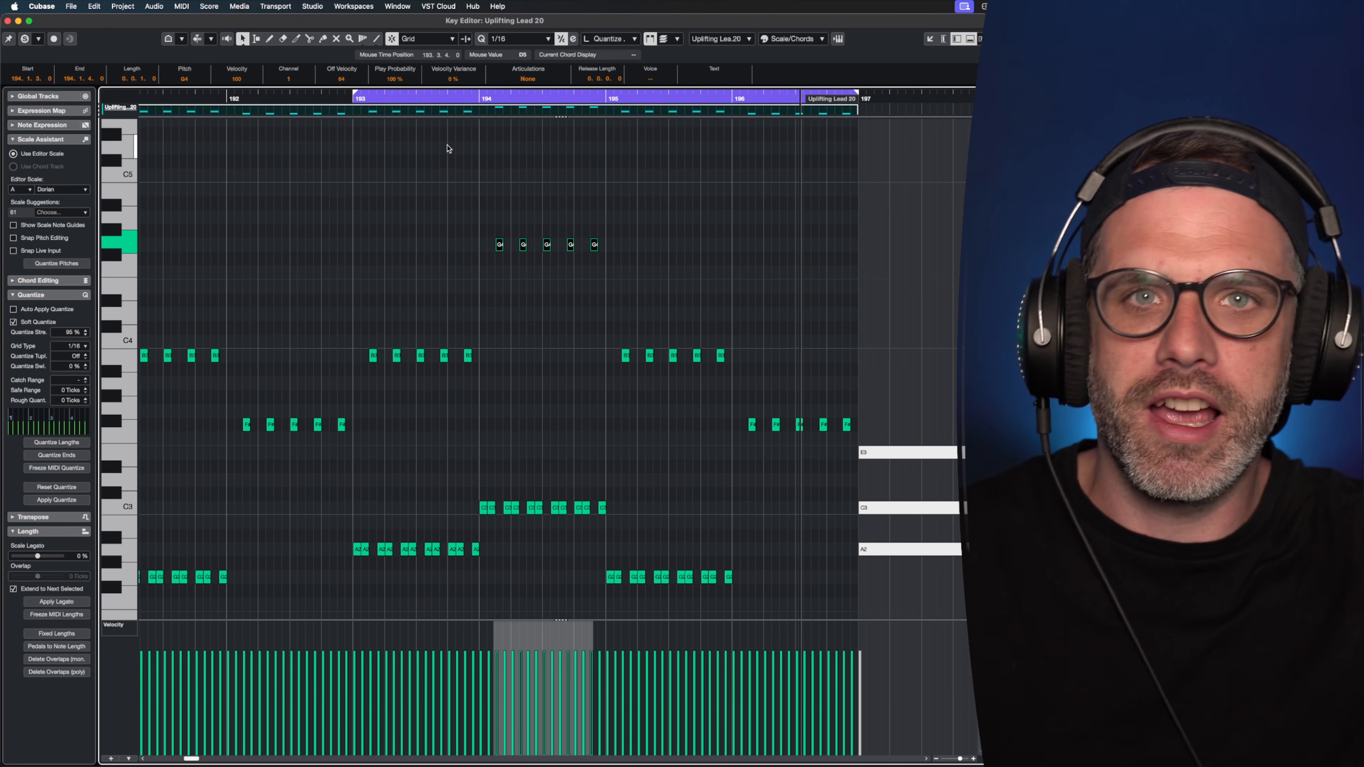
# Raise the upper B3 notes in bar 195 to D4 and play the copied lead phrase.
pyautogui.moveTo(793, 332); pyautogui.dragTo(590, 373)
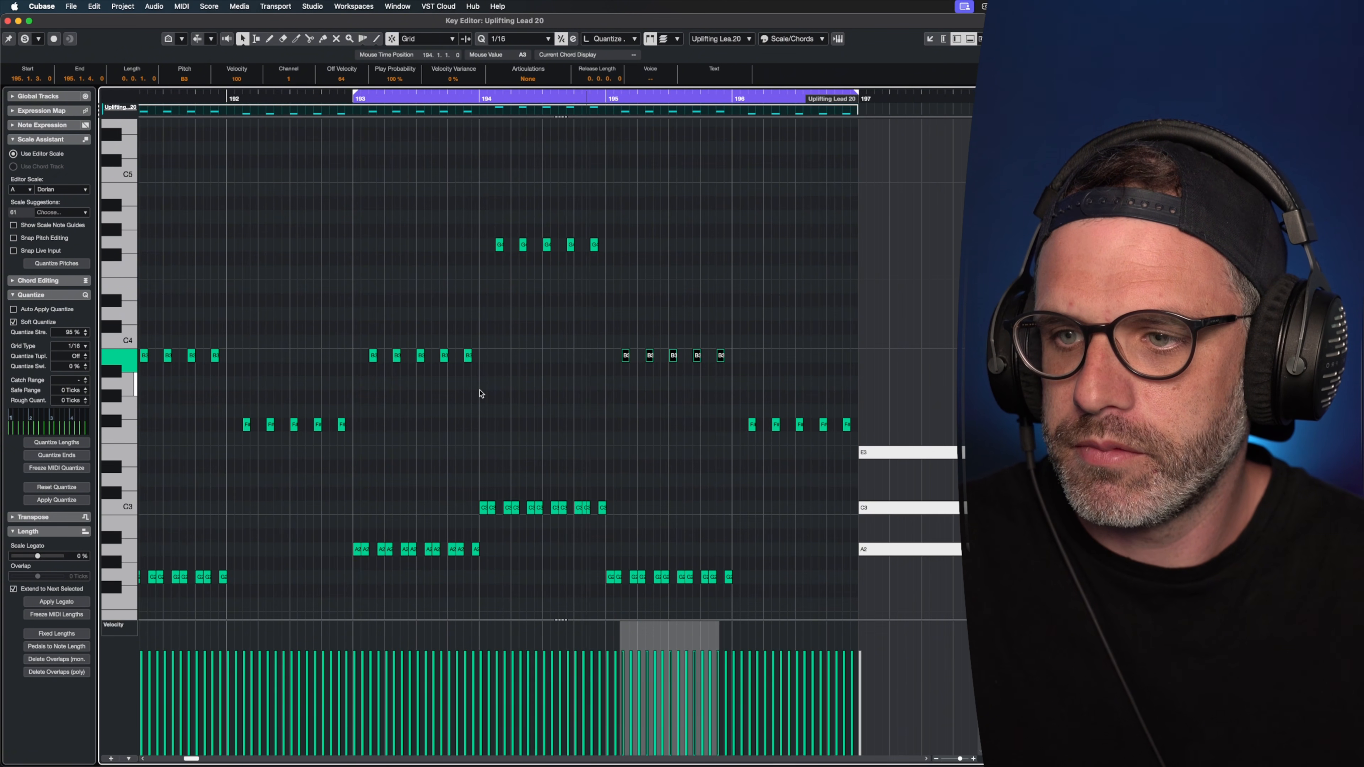
pyautogui.moveTo(574, 323); pyautogui.dragTo(765, 390)
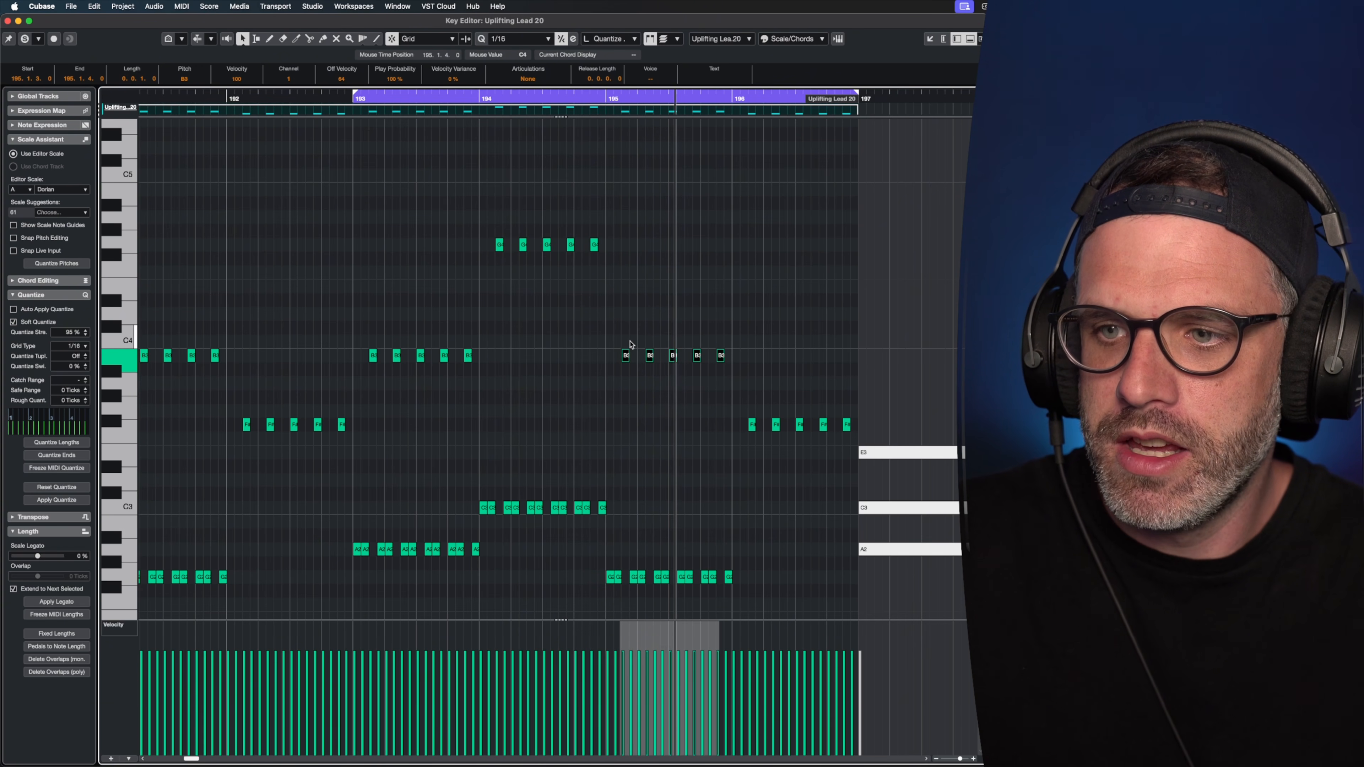
pyautogui.press('Up')
pyautogui.press('Up')
pyautogui.press('Up')
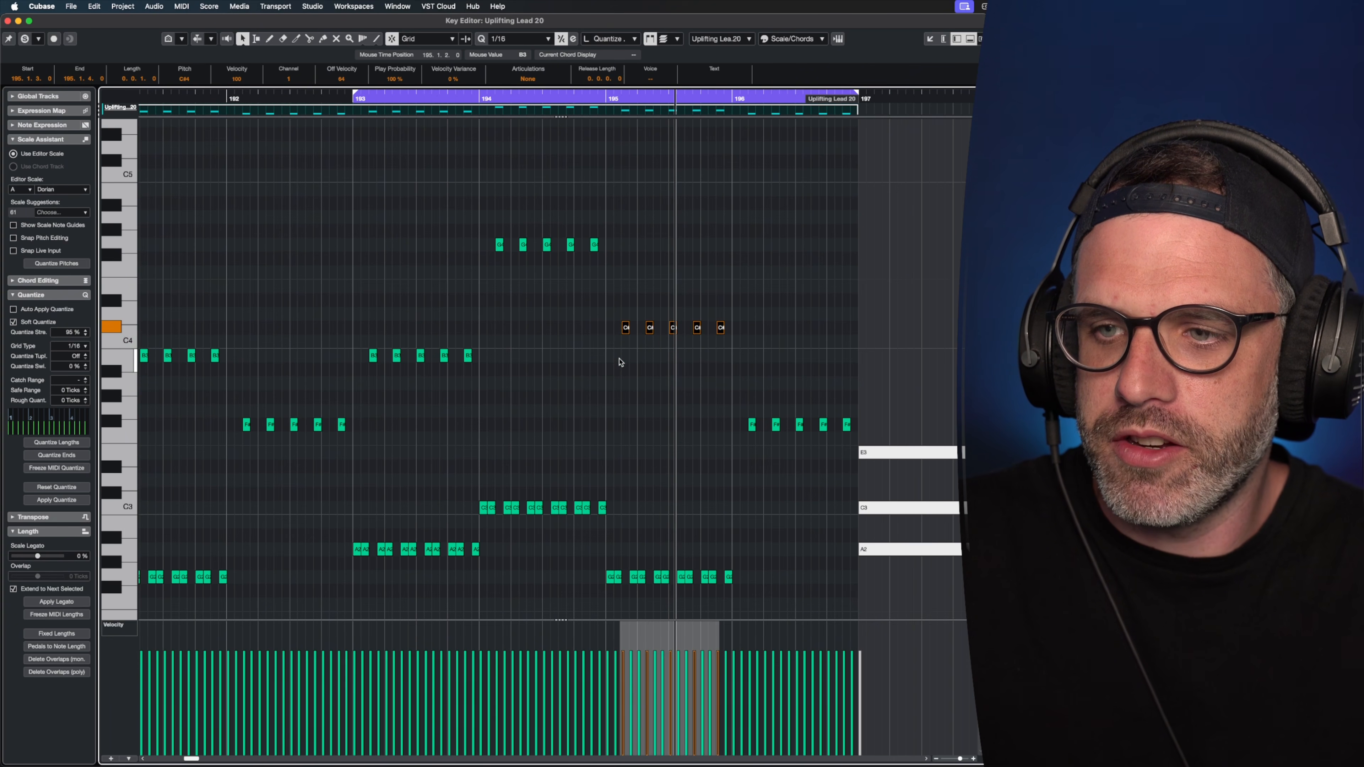
pyautogui.click(456, 100)
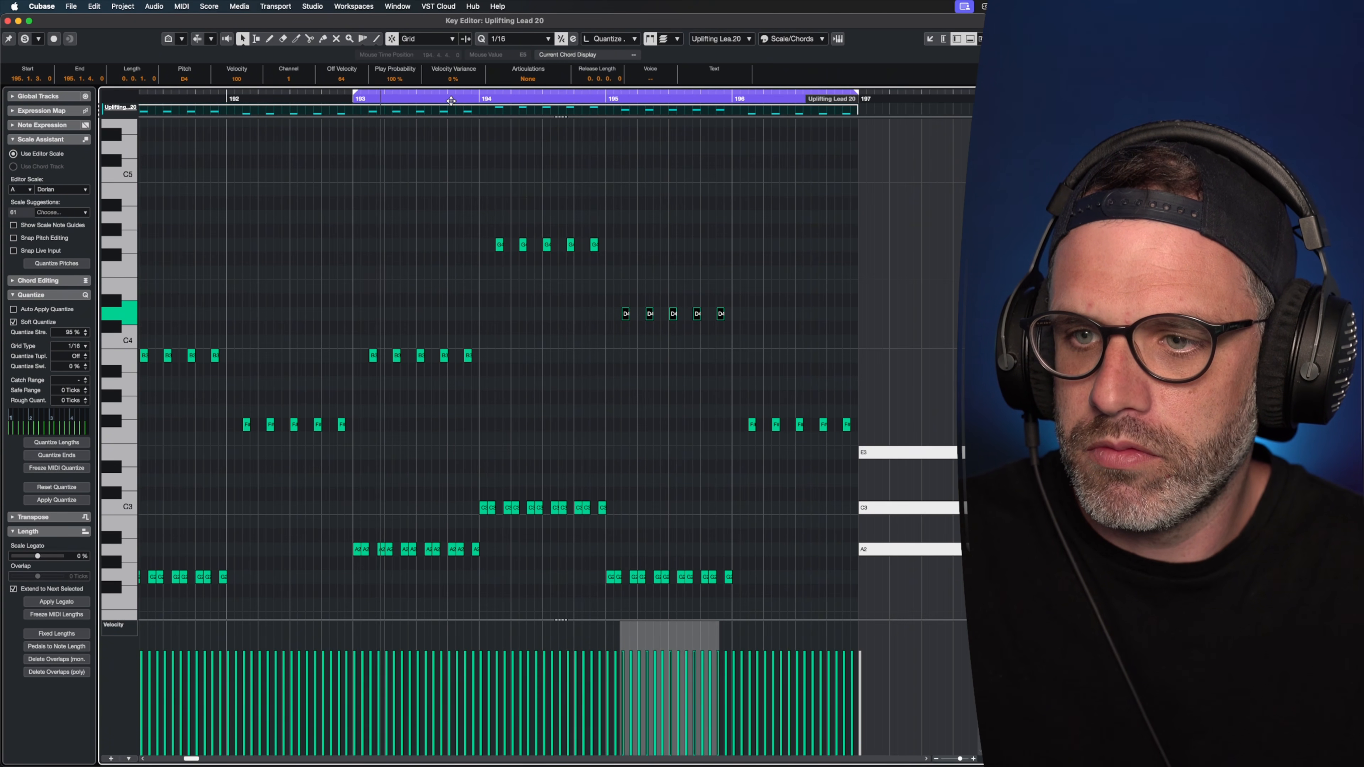
pyautogui.press('space')
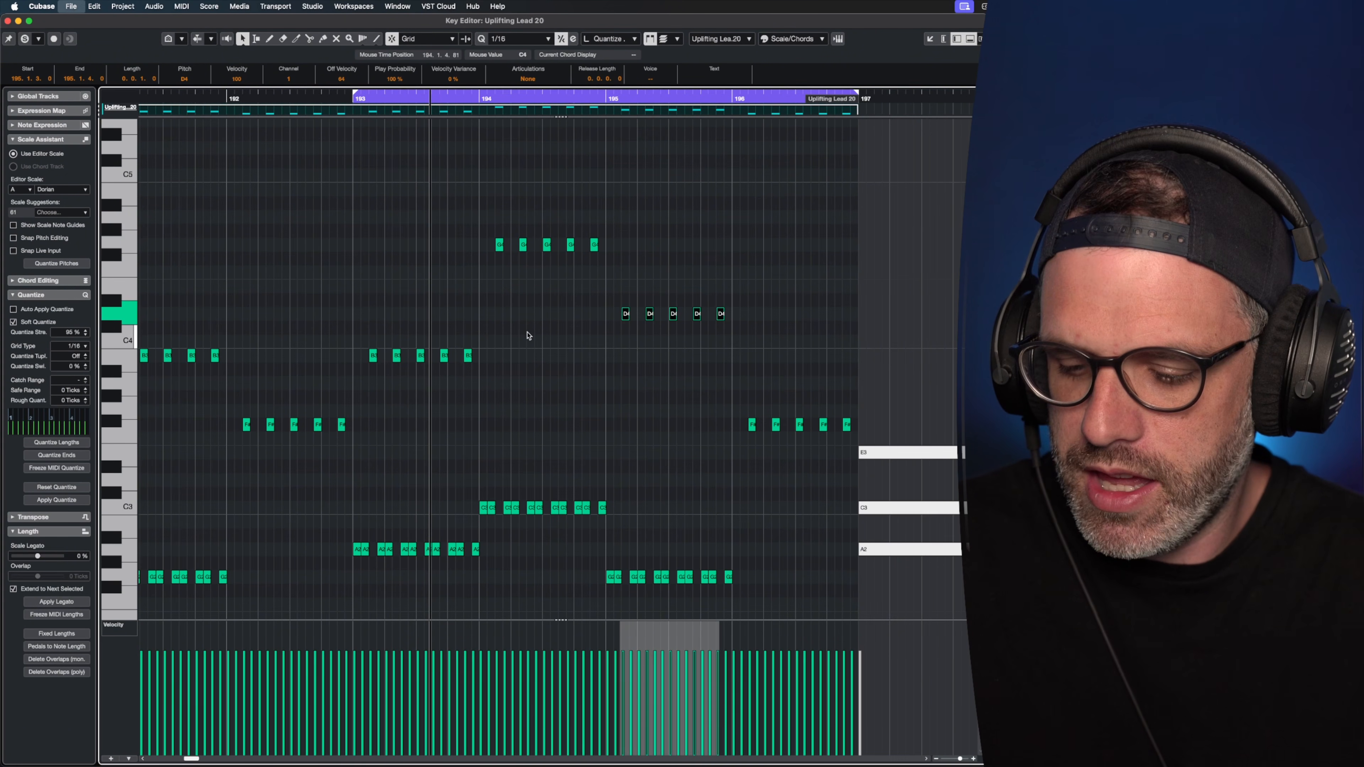
# Extend the cycle range back to bar 189 to cover all eight bars and play the lead.
pyautogui.scroll(-3, 524, 338)
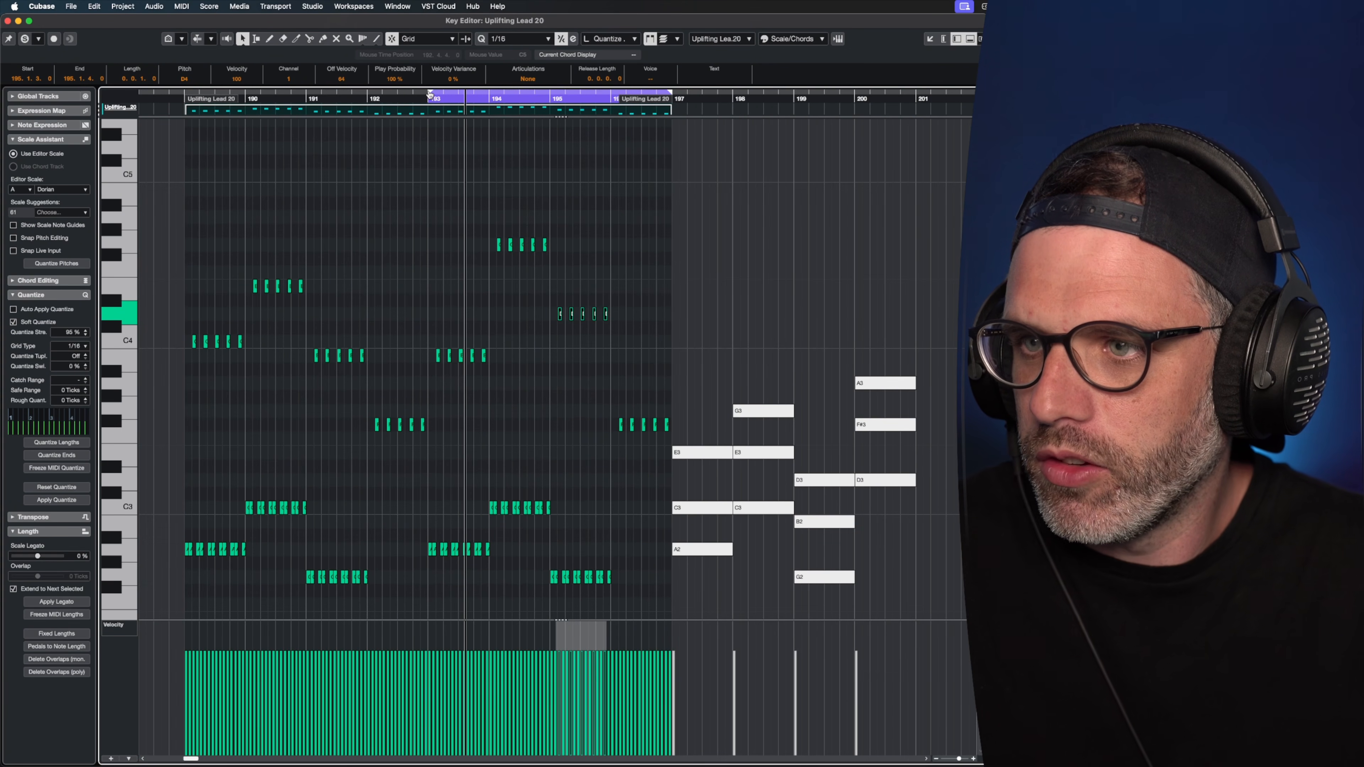
pyautogui.moveTo(429, 94); pyautogui.dragTo(212, 104)
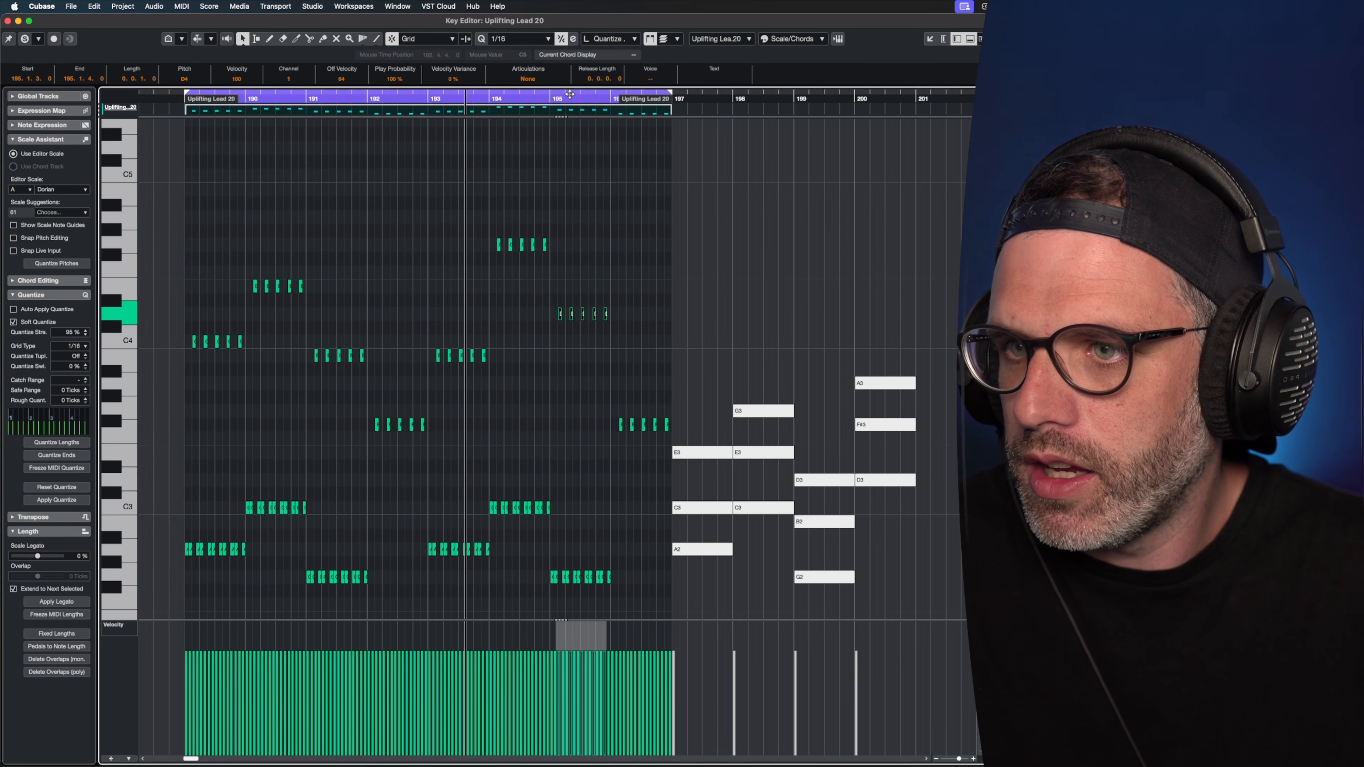
pyautogui.click(604, 103)
pyautogui.press('space')
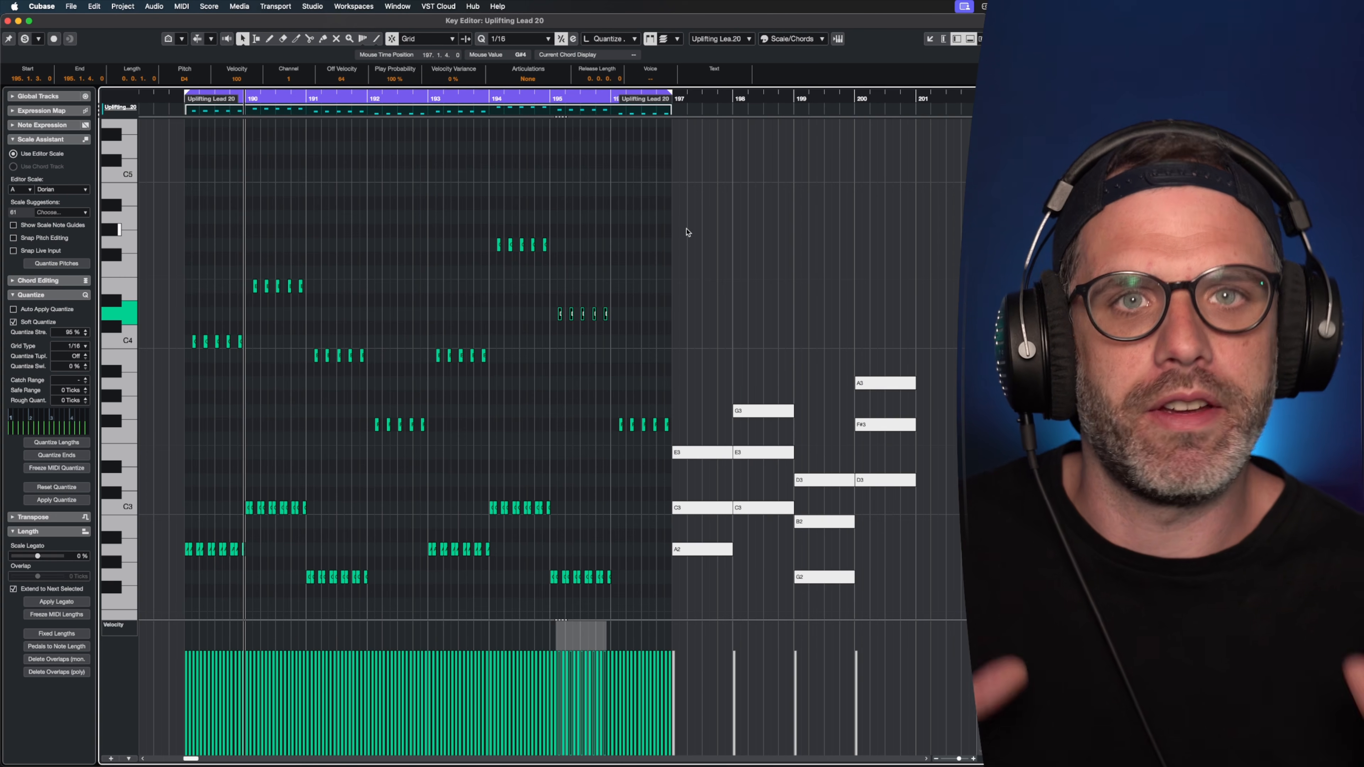
# Examine the upper notes across bars 189 to 196, selecting those in bars 194 and 195.
pyautogui.scroll(5, 689, 235)
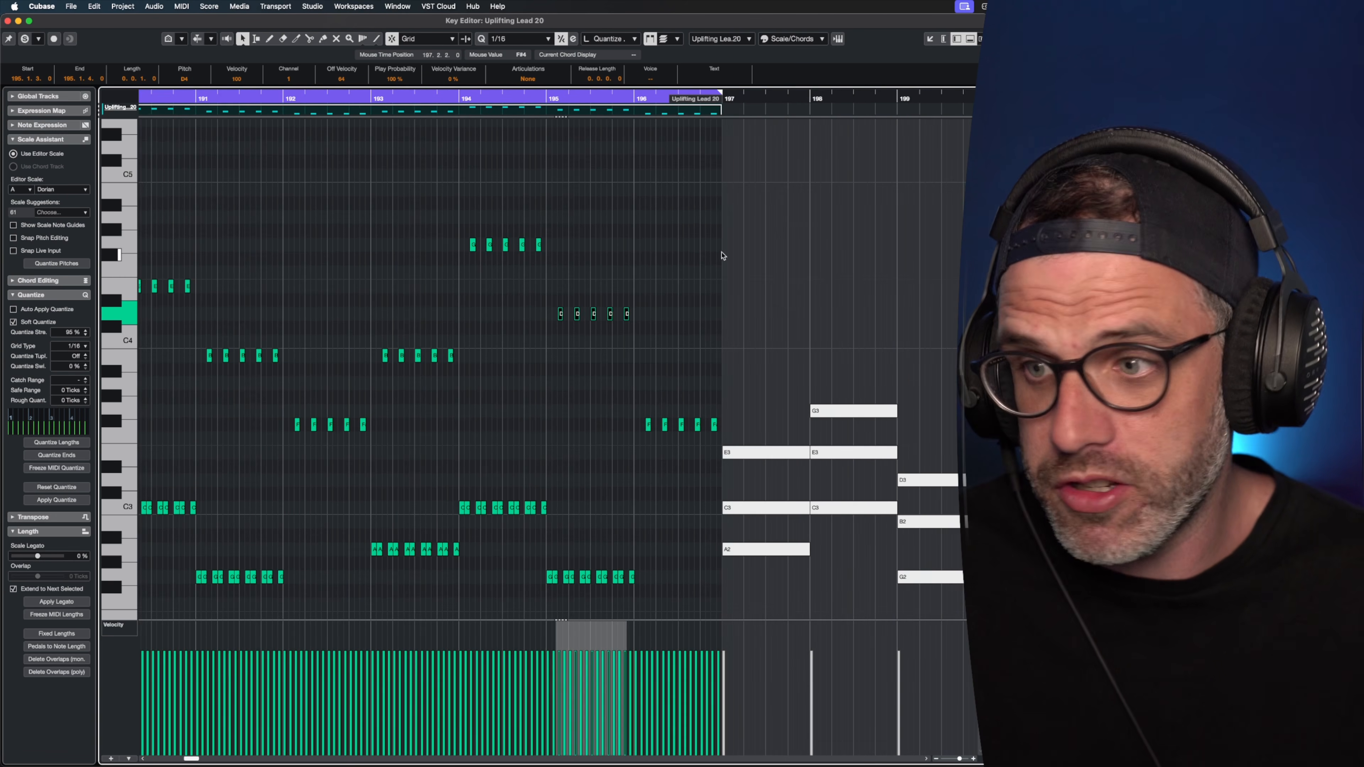
pyautogui.moveTo(376, 278); pyautogui.dragTo(417, 269)
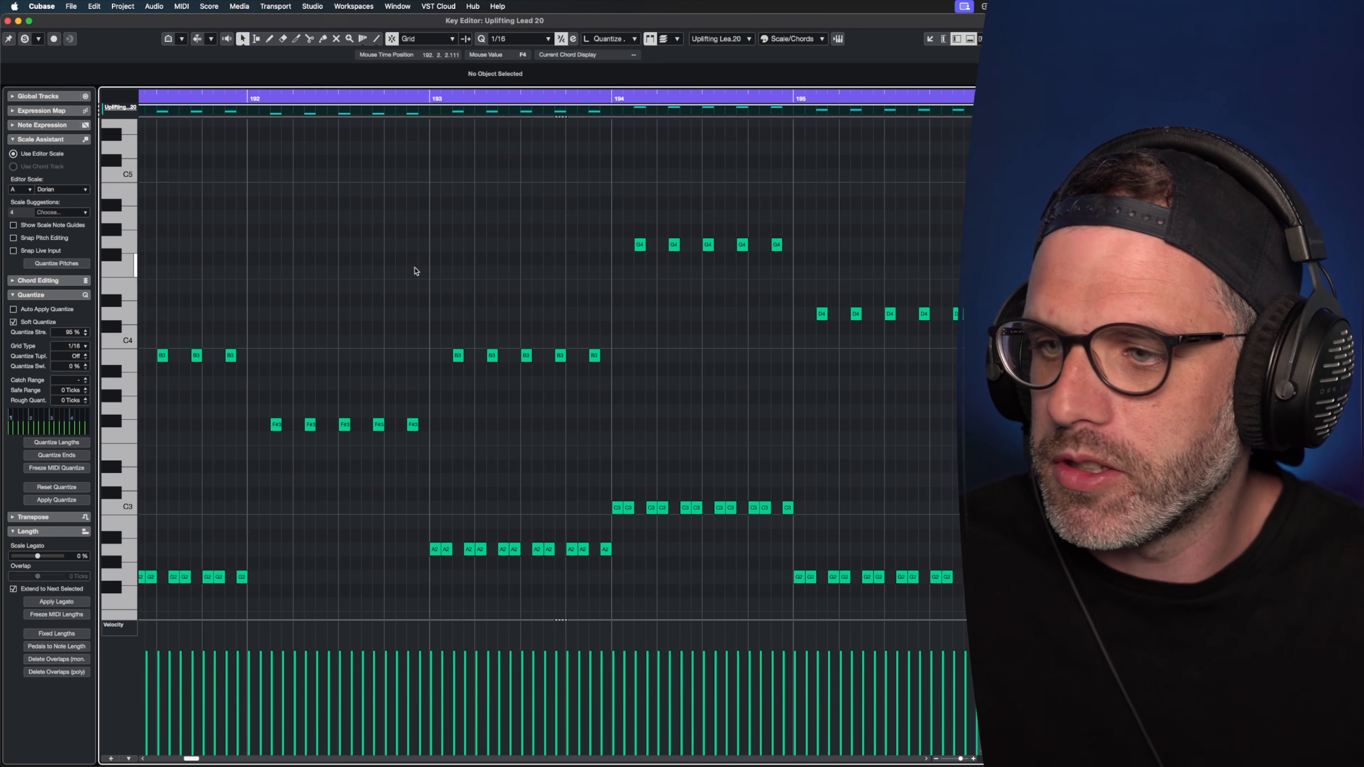
pyautogui.scroll(-5, 687, 289)
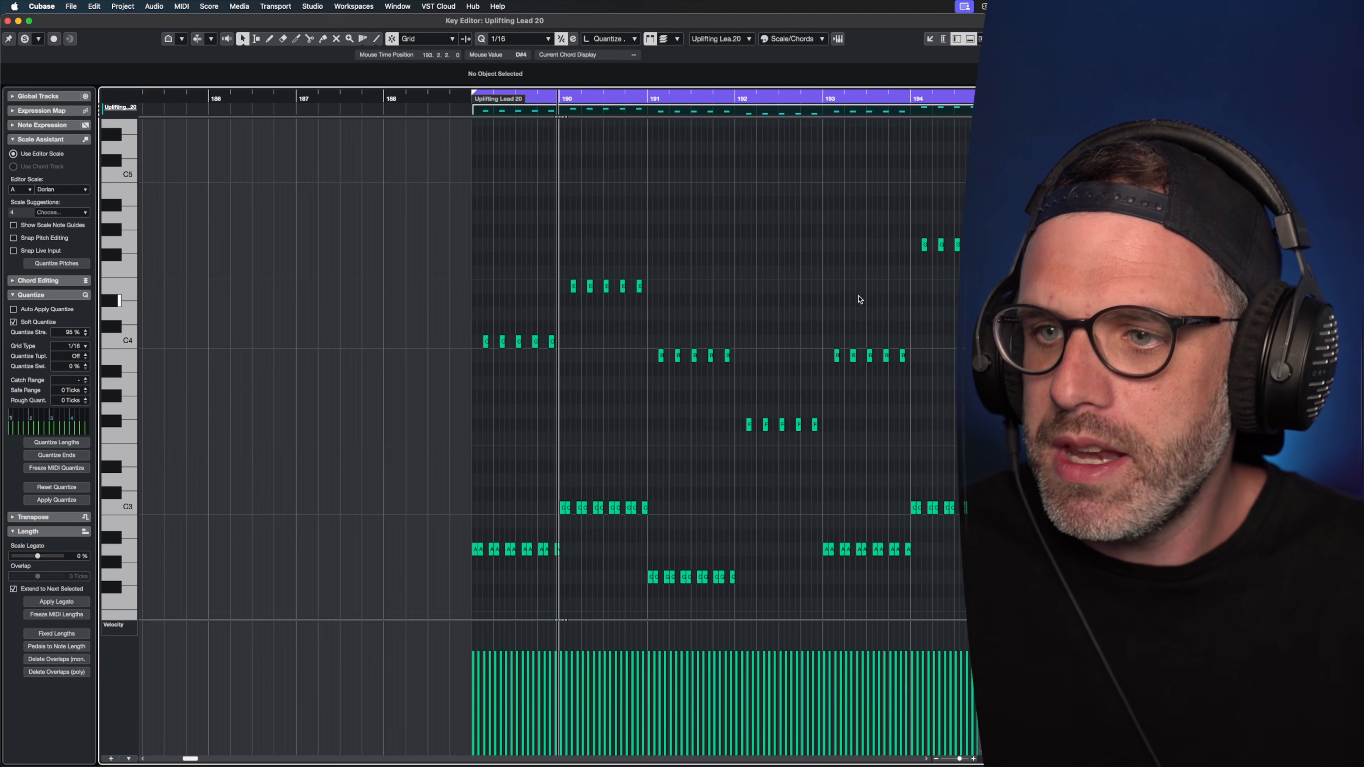
pyautogui.hscroll(5, 859, 300)
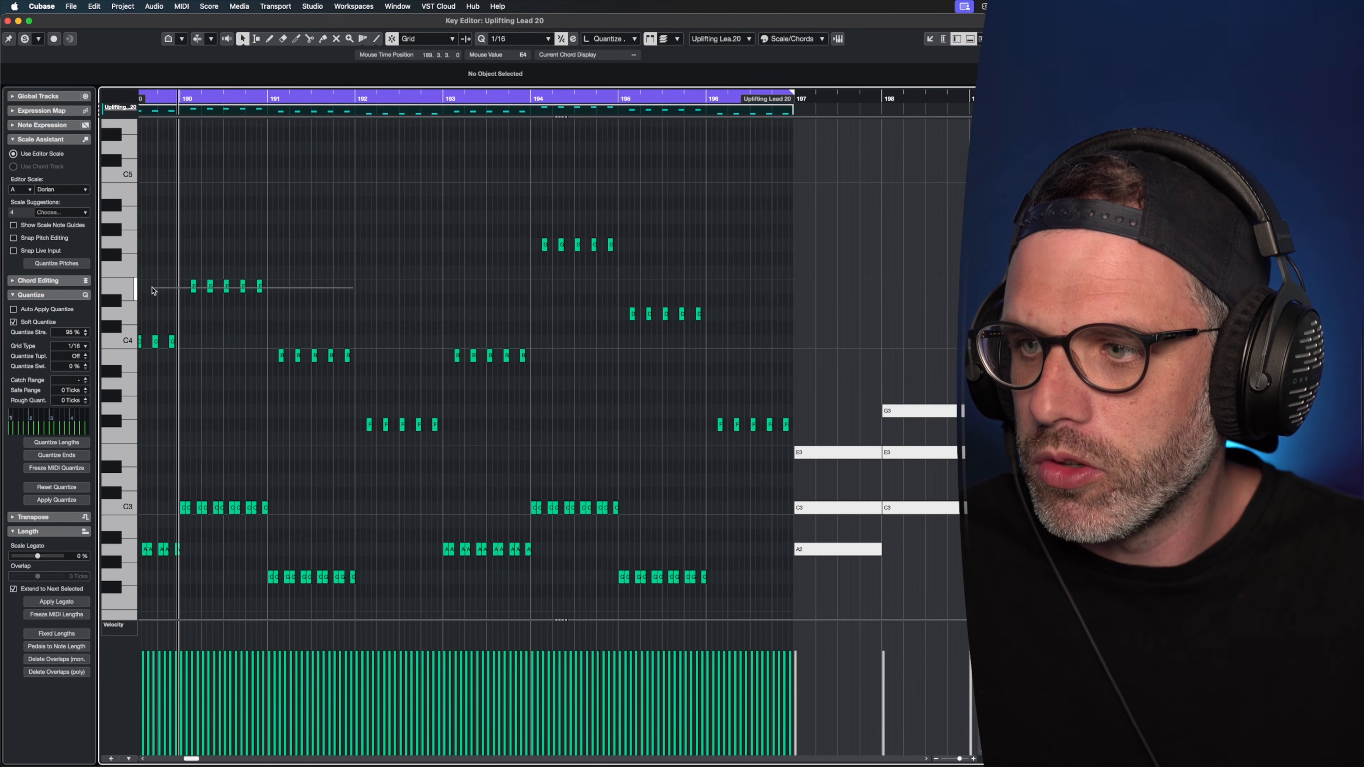
pyautogui.hscroll(-2, 376, 263)
pyautogui.moveTo(414, 270); pyautogui.dragTo(272, 305)
pyautogui.moveTo(651, 201); pyautogui.dragTo(870, 348)
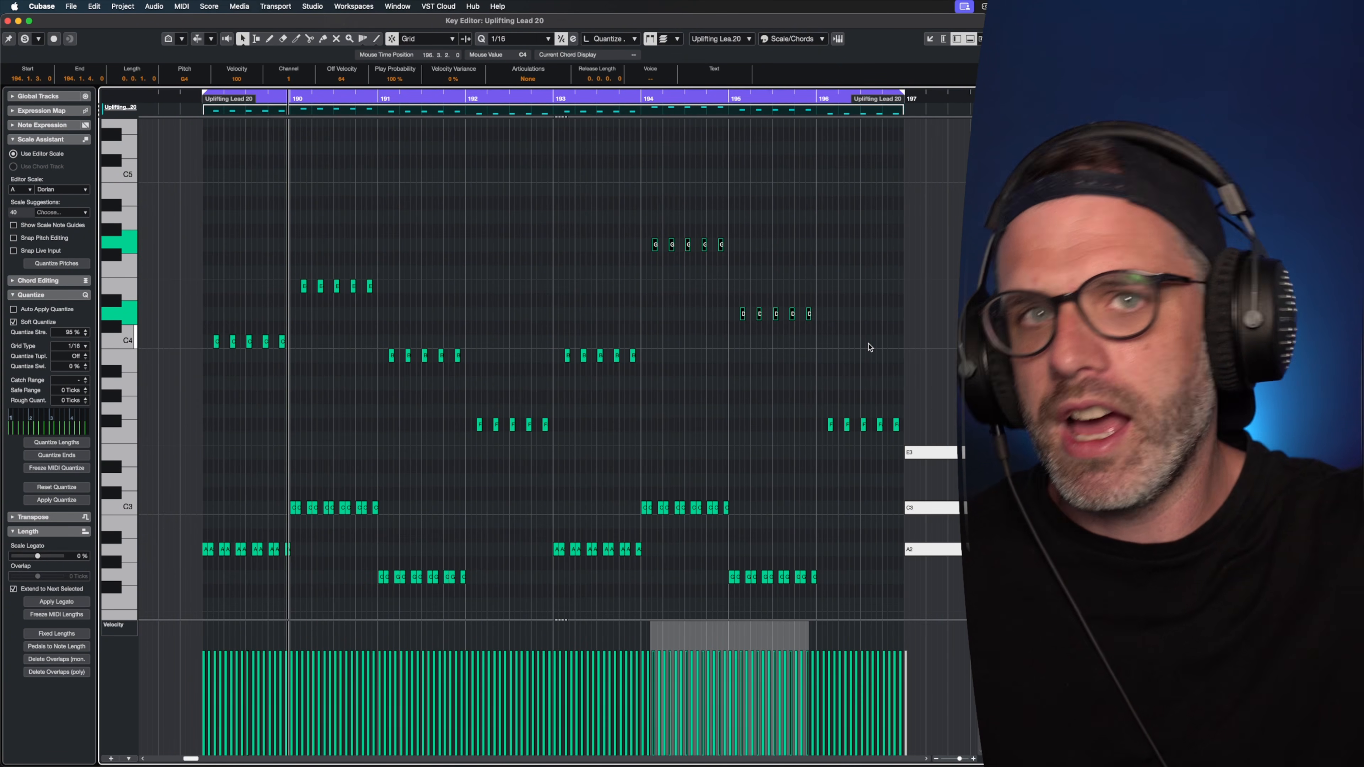
# Raise the upper D4 notes in bar 195 to F♯4 and play the result.
pyautogui.moveTo(843, 289); pyautogui.dragTo(691, 340)
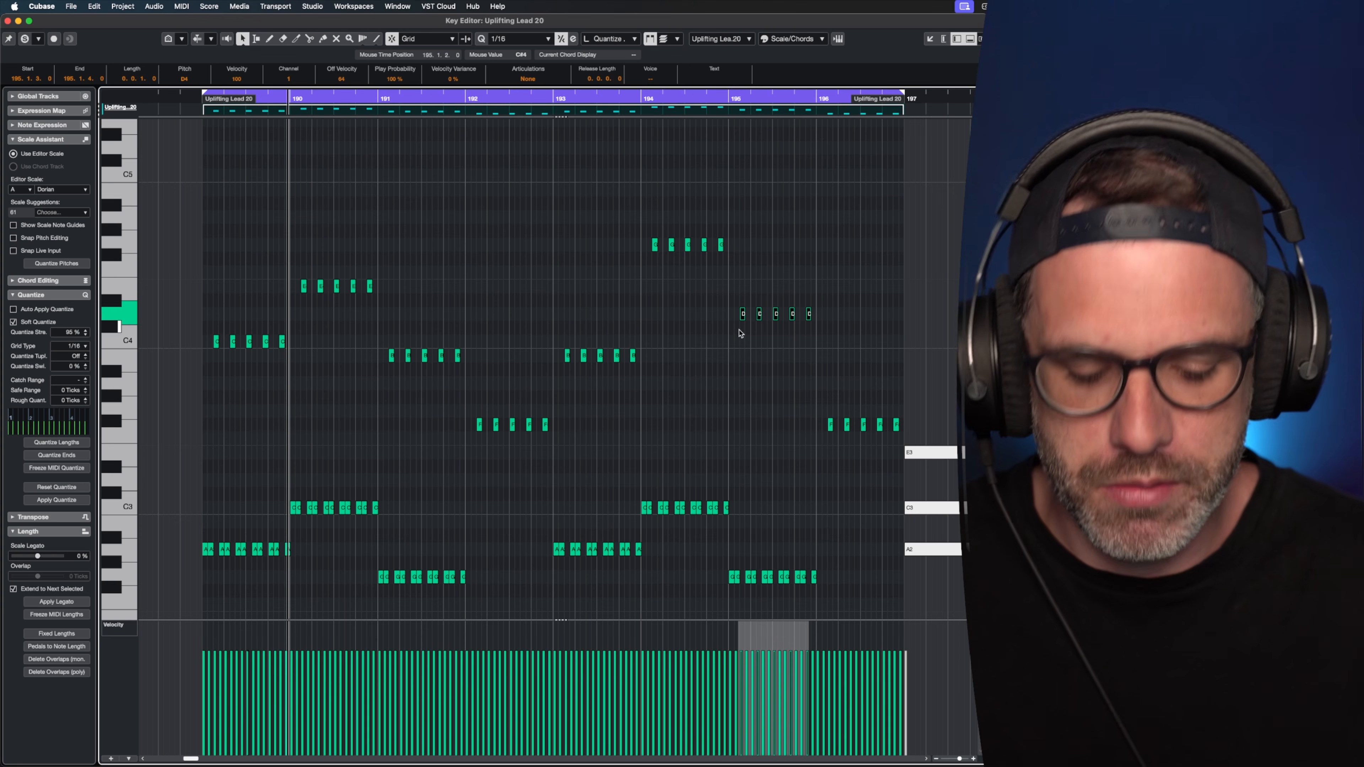
pyautogui.press('Up')
pyautogui.press('Up')
pyautogui.press('Up')
pyautogui.press('Up')
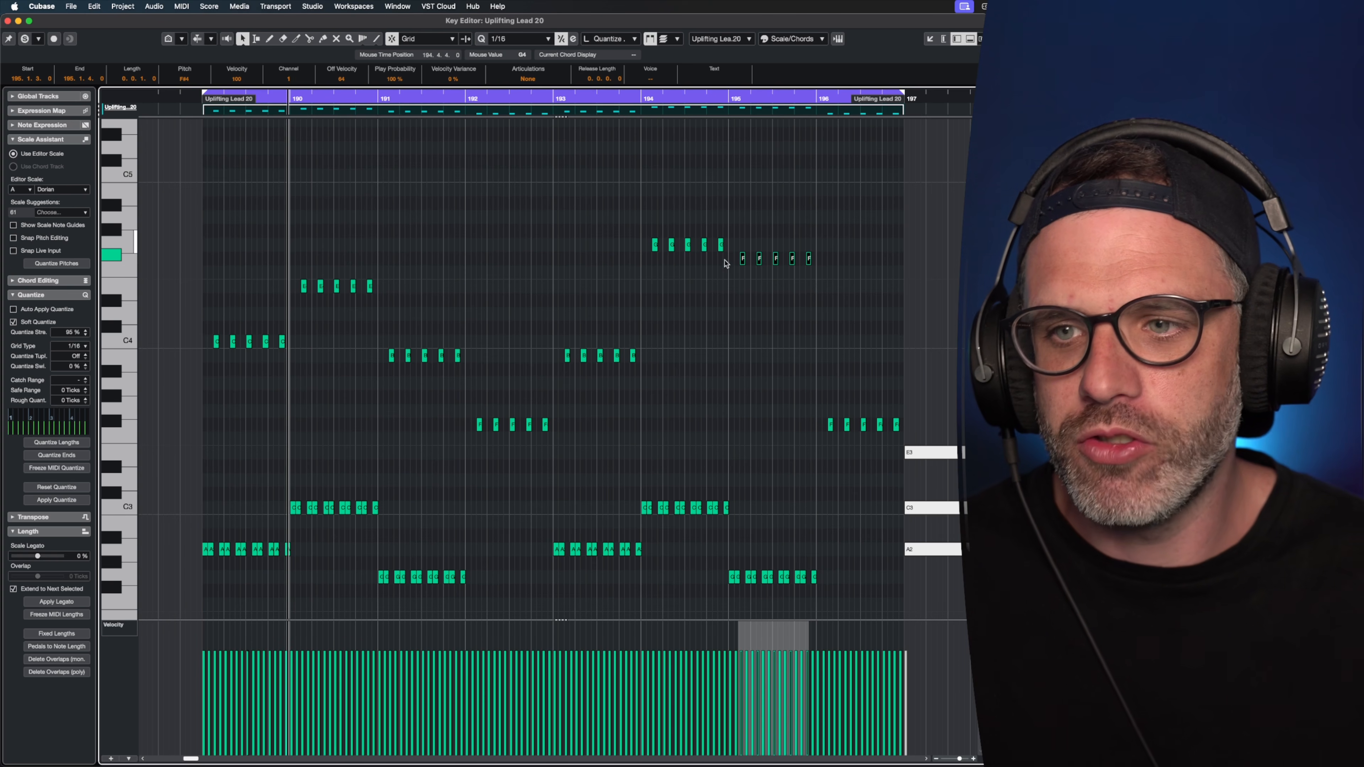
pyautogui.moveTo(794, 370); pyautogui.dragTo(902, 438)
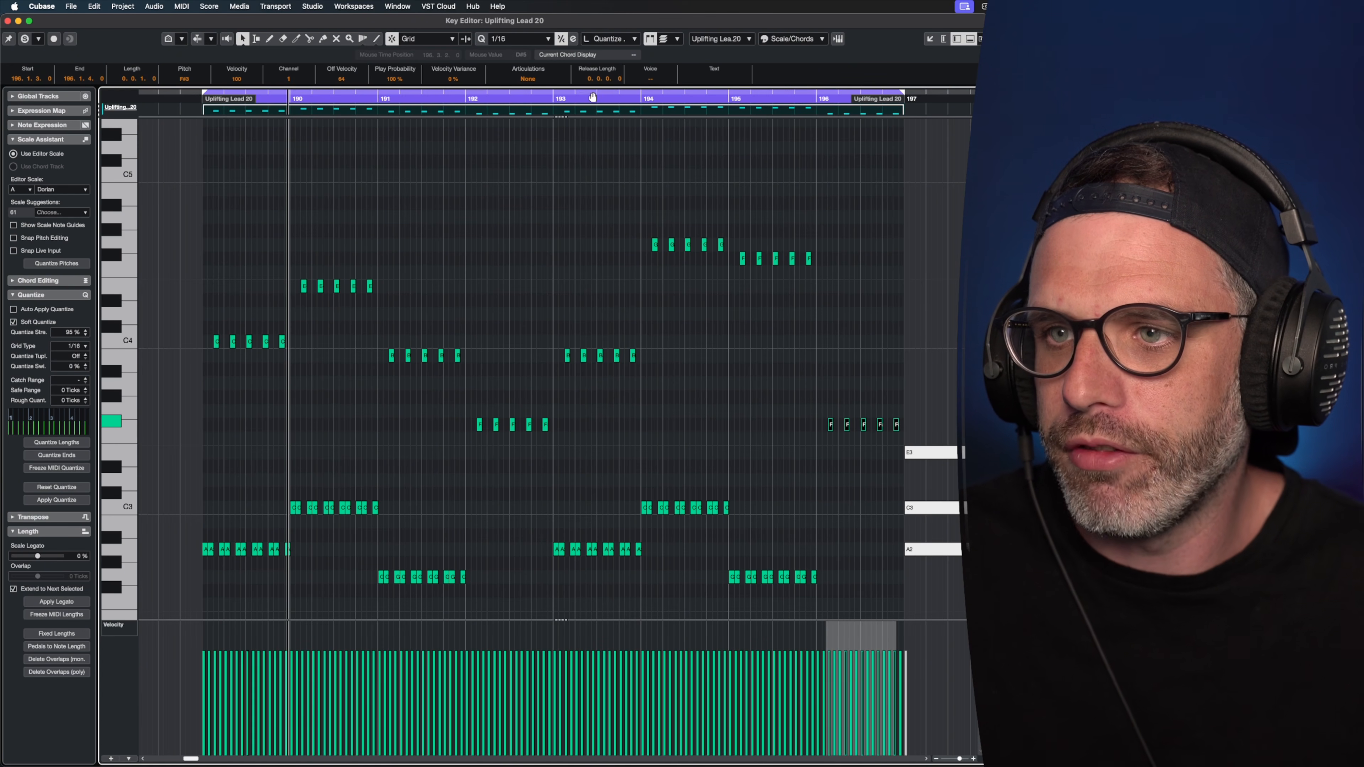
pyautogui.press('space')
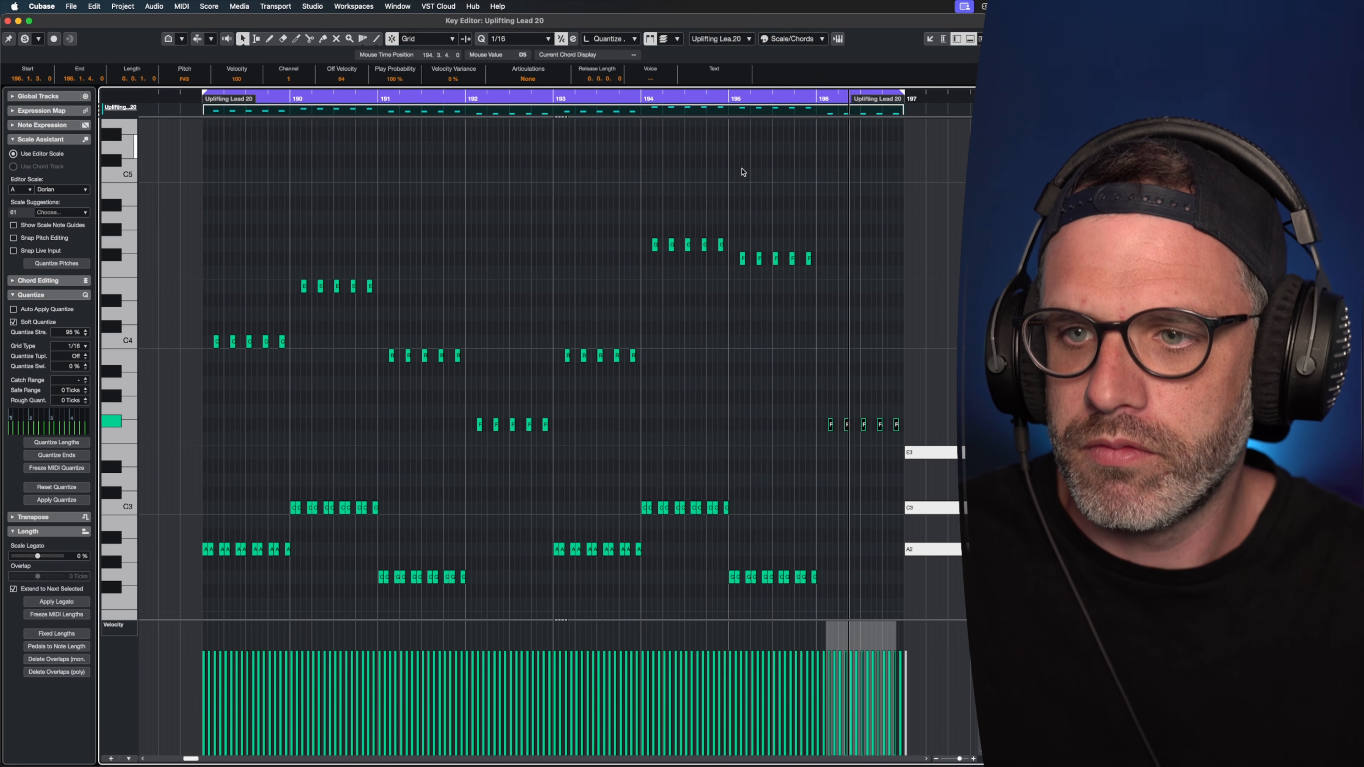
# Examine the low root notes across bars 189 to 196, selecting the groups in bars 196 and 195.
pyautogui.click(895, 410)
pyautogui.moveTo(826, 252); pyautogui.dragTo(771, 262)
pyautogui.moveTo(839, 382); pyautogui.dragTo(943, 376)
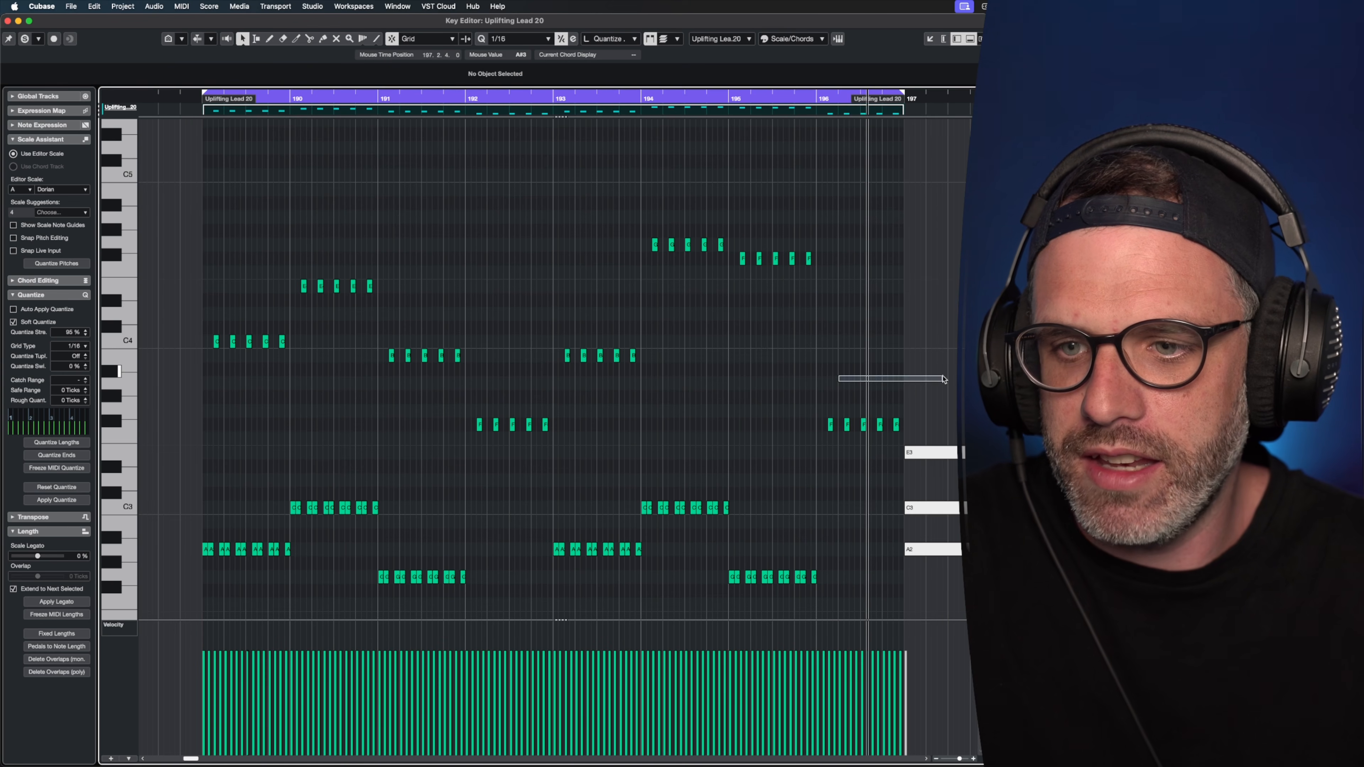
pyautogui.scroll(-3, 928, 430)
pyautogui.moveTo(921, 568); pyautogui.dragTo(778, 601)
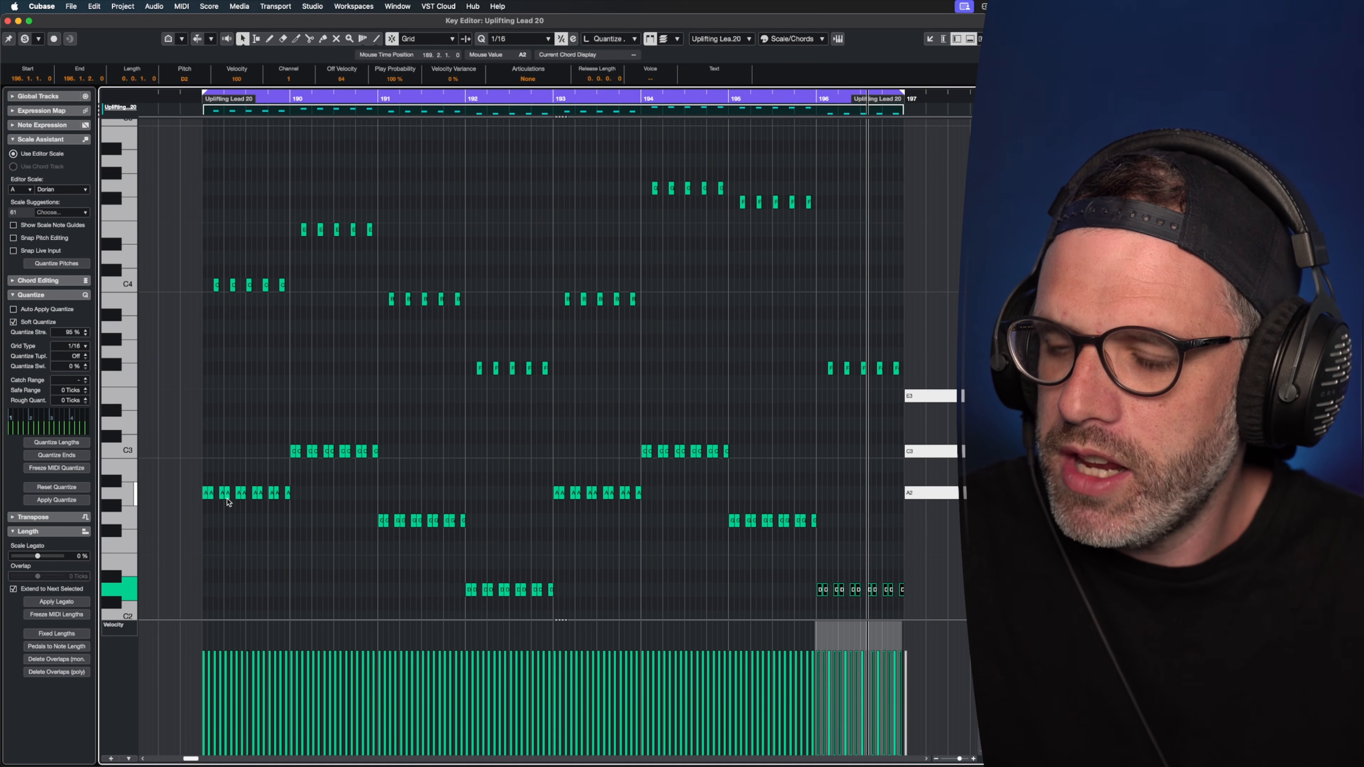
pyautogui.moveTo(188, 478); pyautogui.dragTo(517, 542)
pyautogui.moveTo(647, 515); pyautogui.dragTo(842, 527)
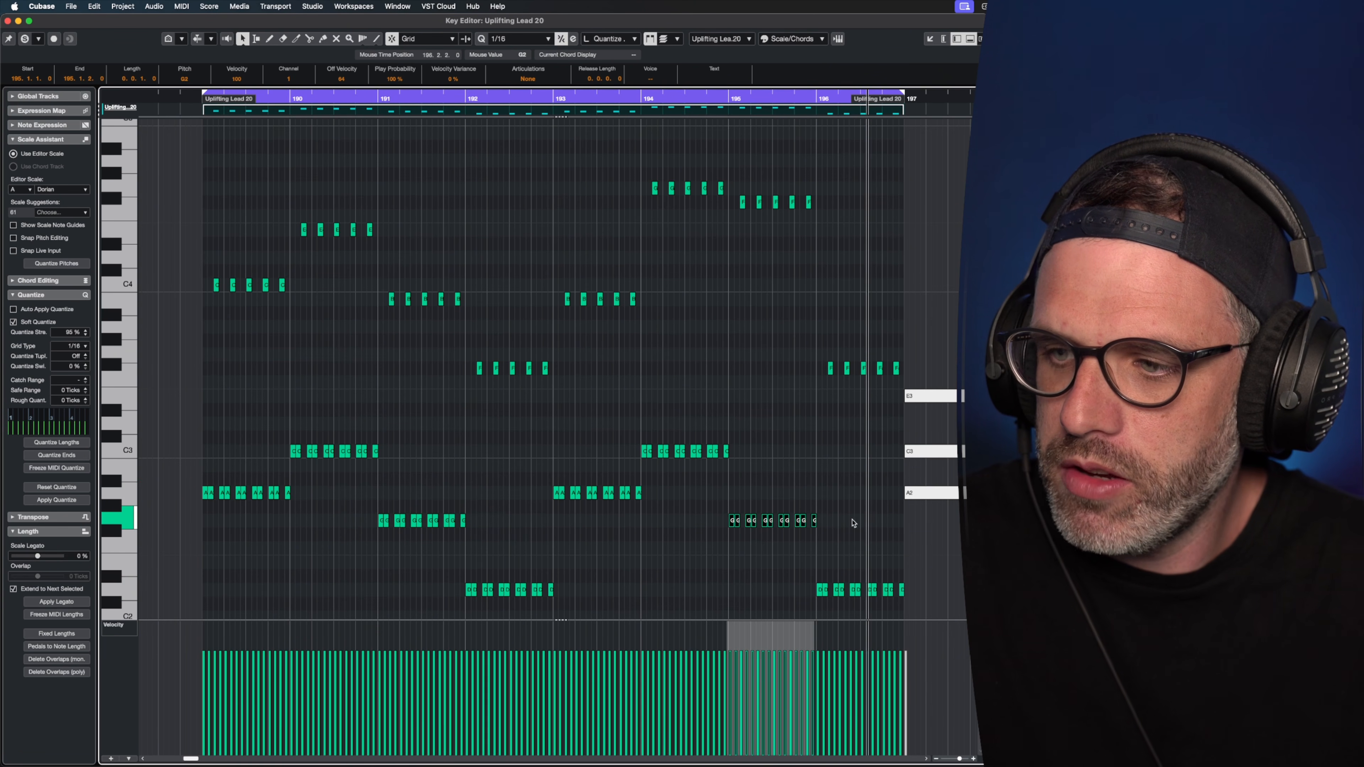
# Raise all notes in bar 196 by four semitones, placing the low ones on F♯2 and the upper ones on A♯3.
pyautogui.press('Down')
pyautogui.press('Down')
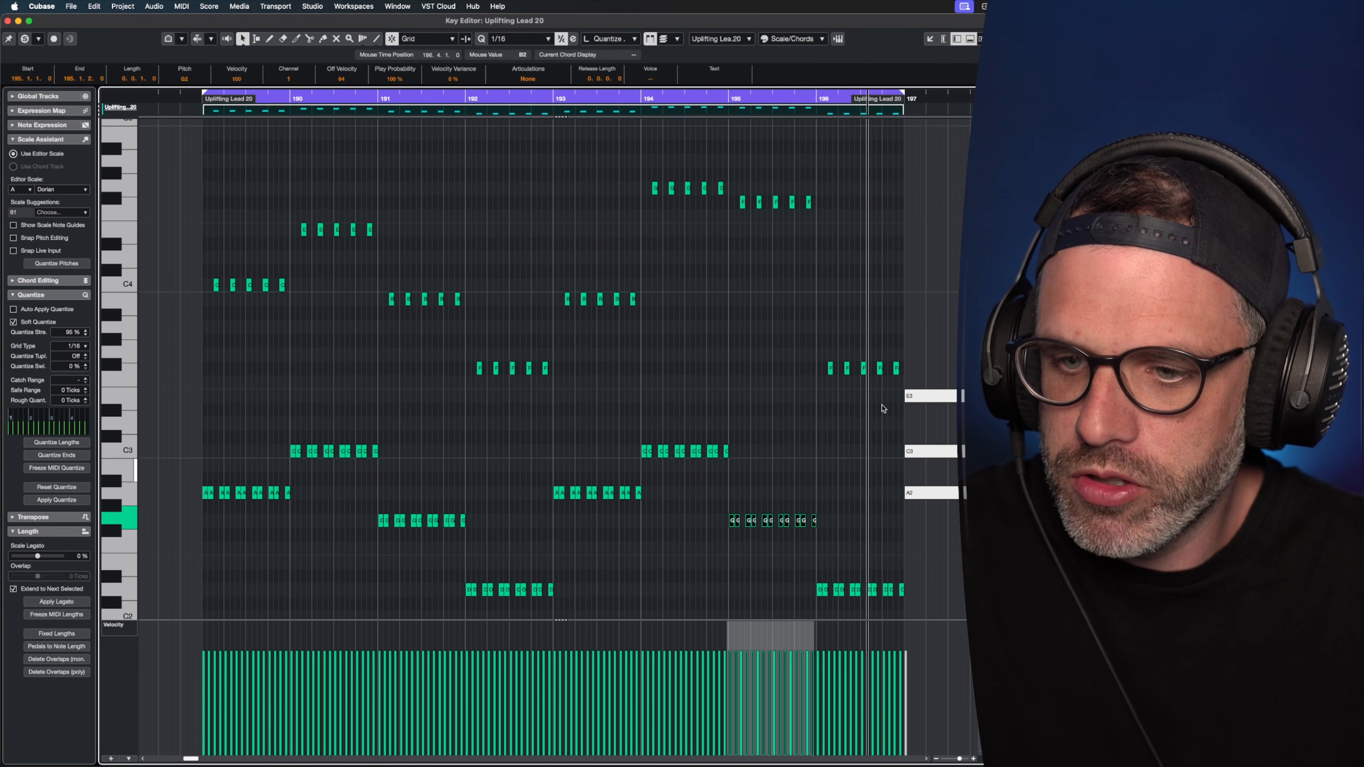
pyautogui.moveTo(899, 352); pyautogui.dragTo(822, 600)
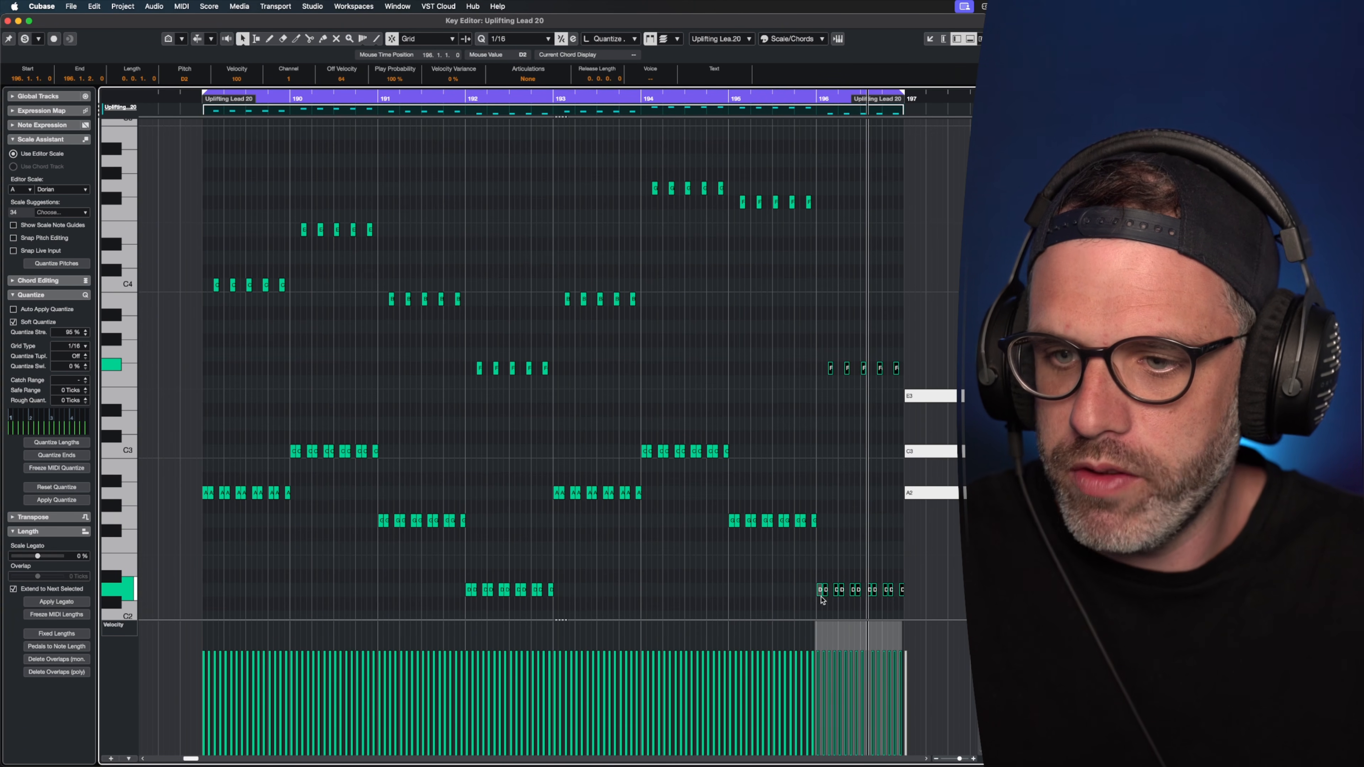
pyautogui.moveTo(822, 601); pyautogui.dragTo(822, 544)
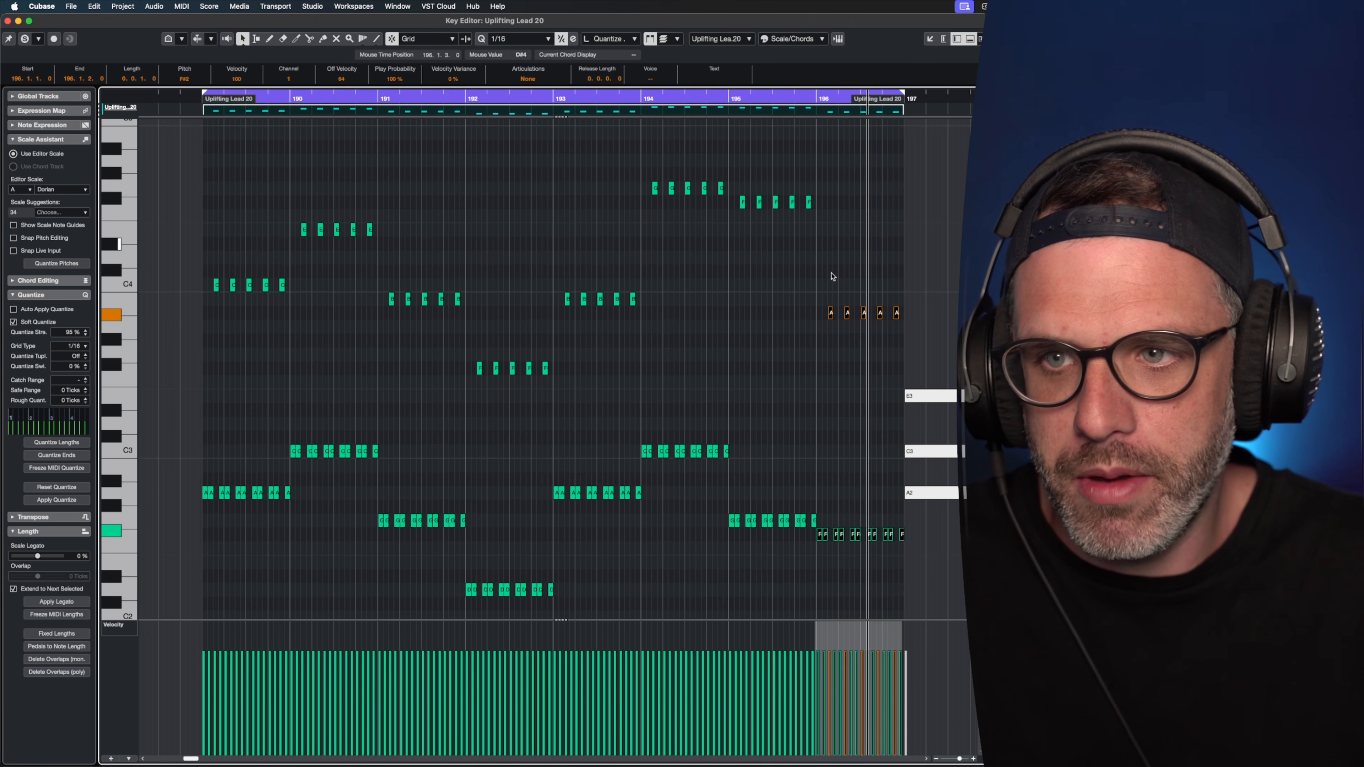
# Lower the upper notes in bar 196 to A3 and play the lead from late in bar 194.
pyautogui.moveTo(785, 487); pyautogui.dragTo(854, 558)
pyautogui.moveTo(695, 139); pyautogui.dragTo(769, 225)
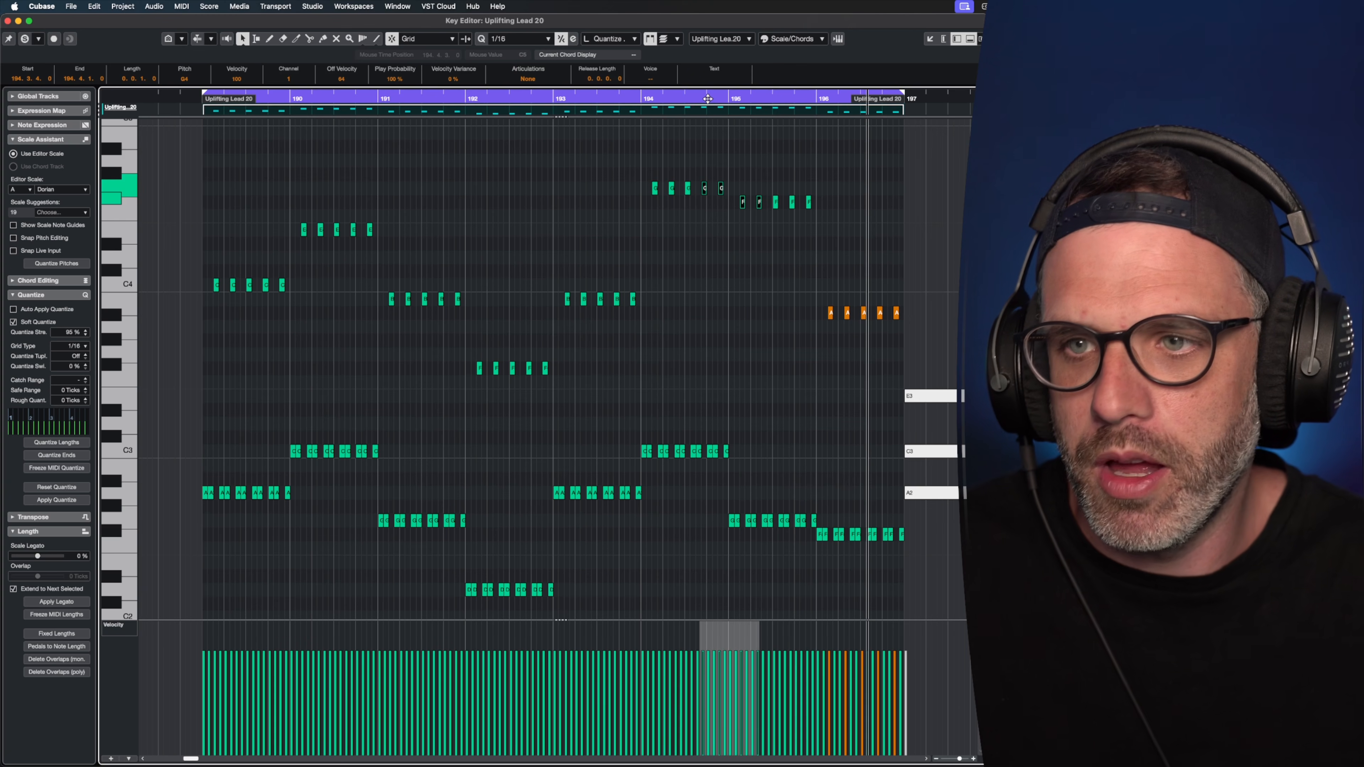
pyautogui.click(706, 100)
pyautogui.click(836, 300)
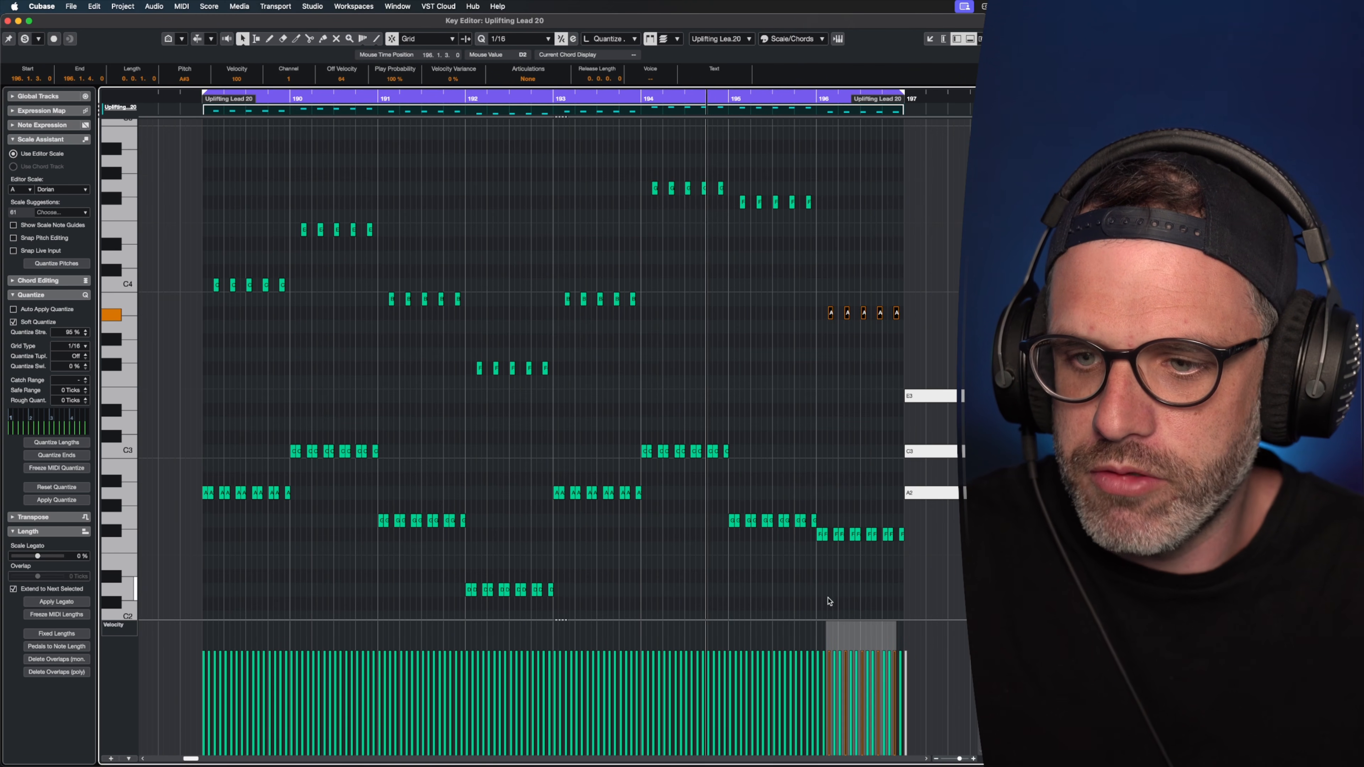
pyautogui.press('Down')
pyautogui.press('space')
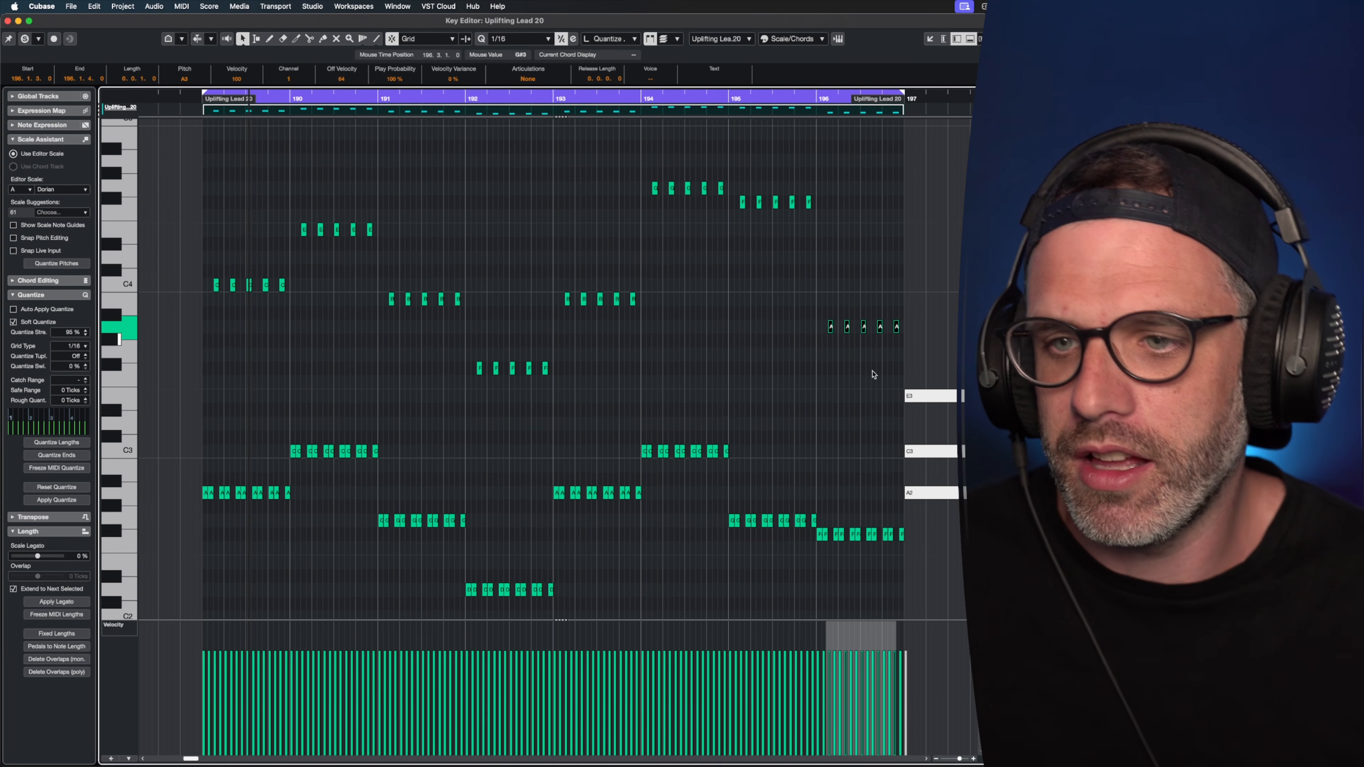
pyautogui.moveTo(723, 100); pyautogui.dragTo(709, 100)
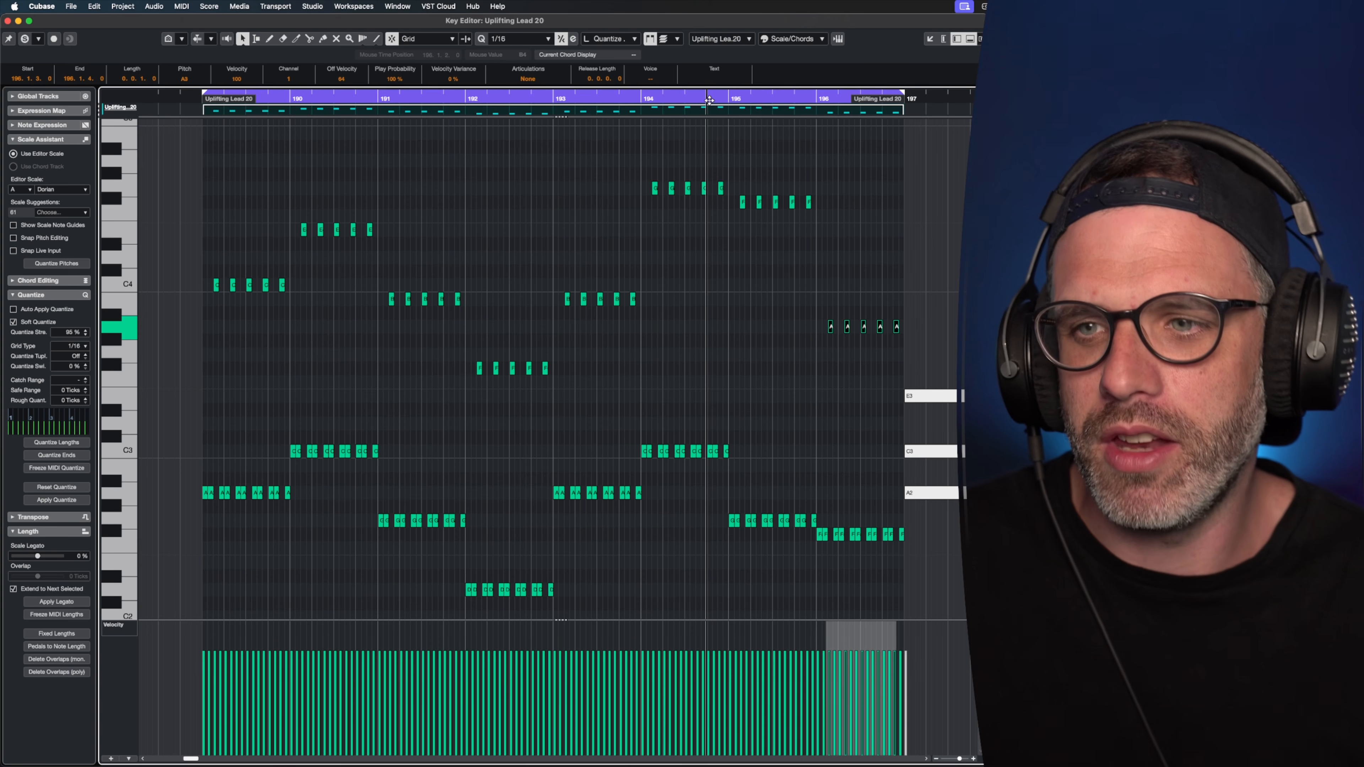
pyautogui.press('space')
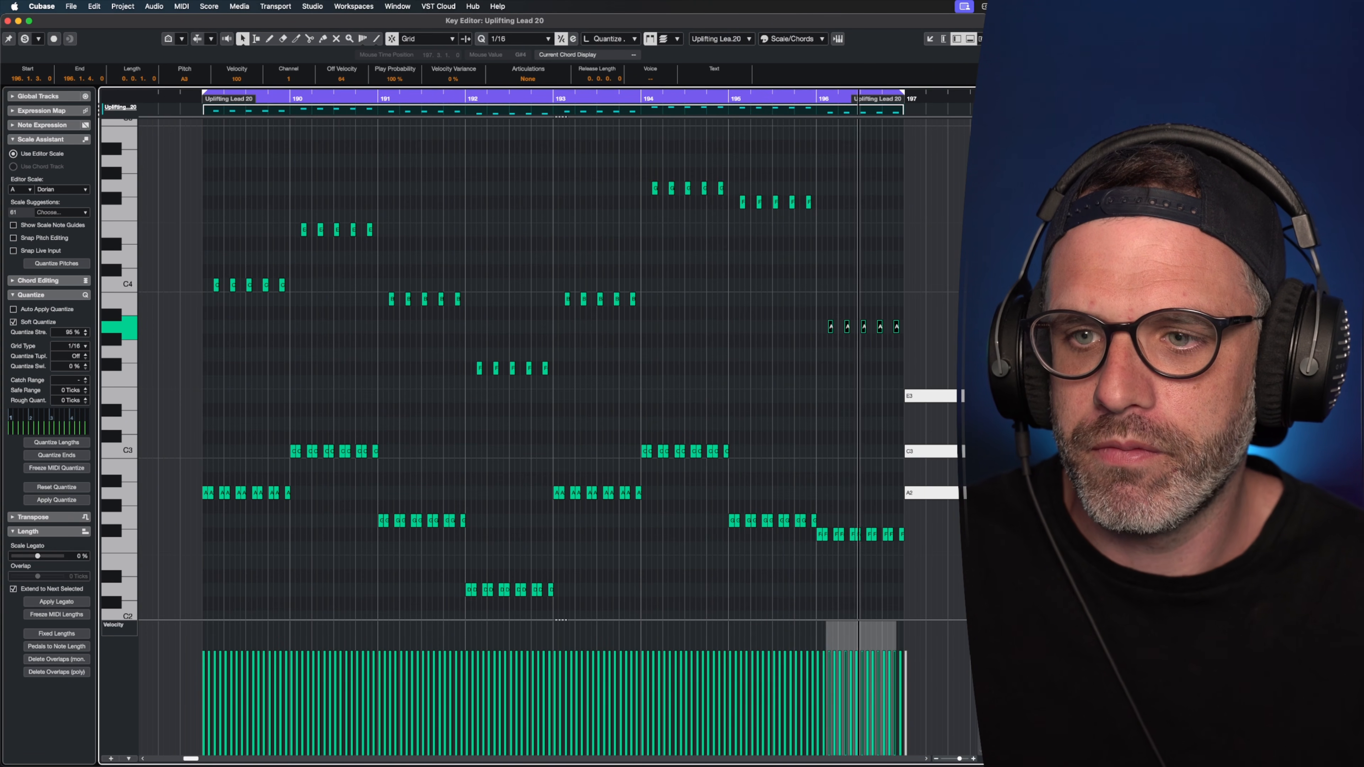
pyautogui.press('space')
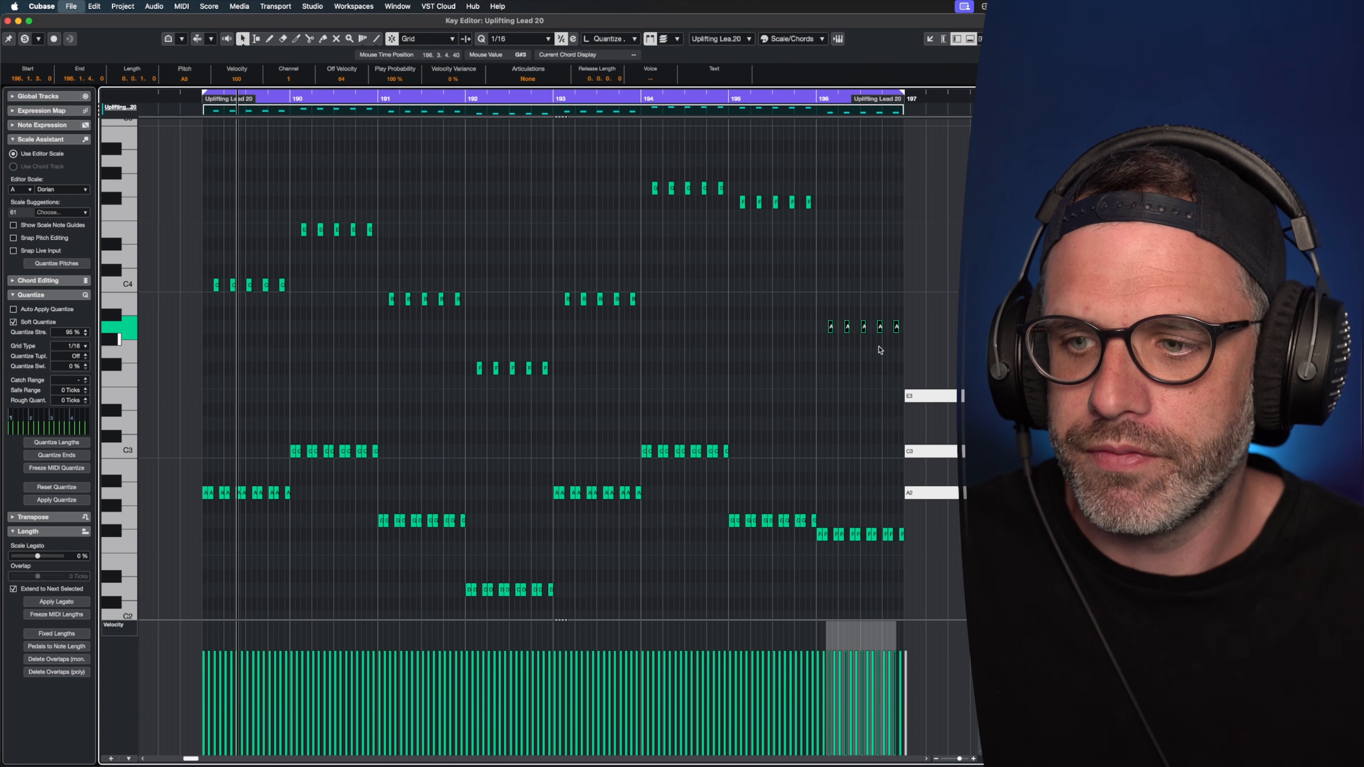
# Move bar 196's low notes down to E2 and its upper notes to G3, and play from bar 194.
pyautogui.moveTo(918, 537); pyautogui.dragTo(808, 533)
pyautogui.moveTo(822, 534); pyautogui.dragTo(822, 562)
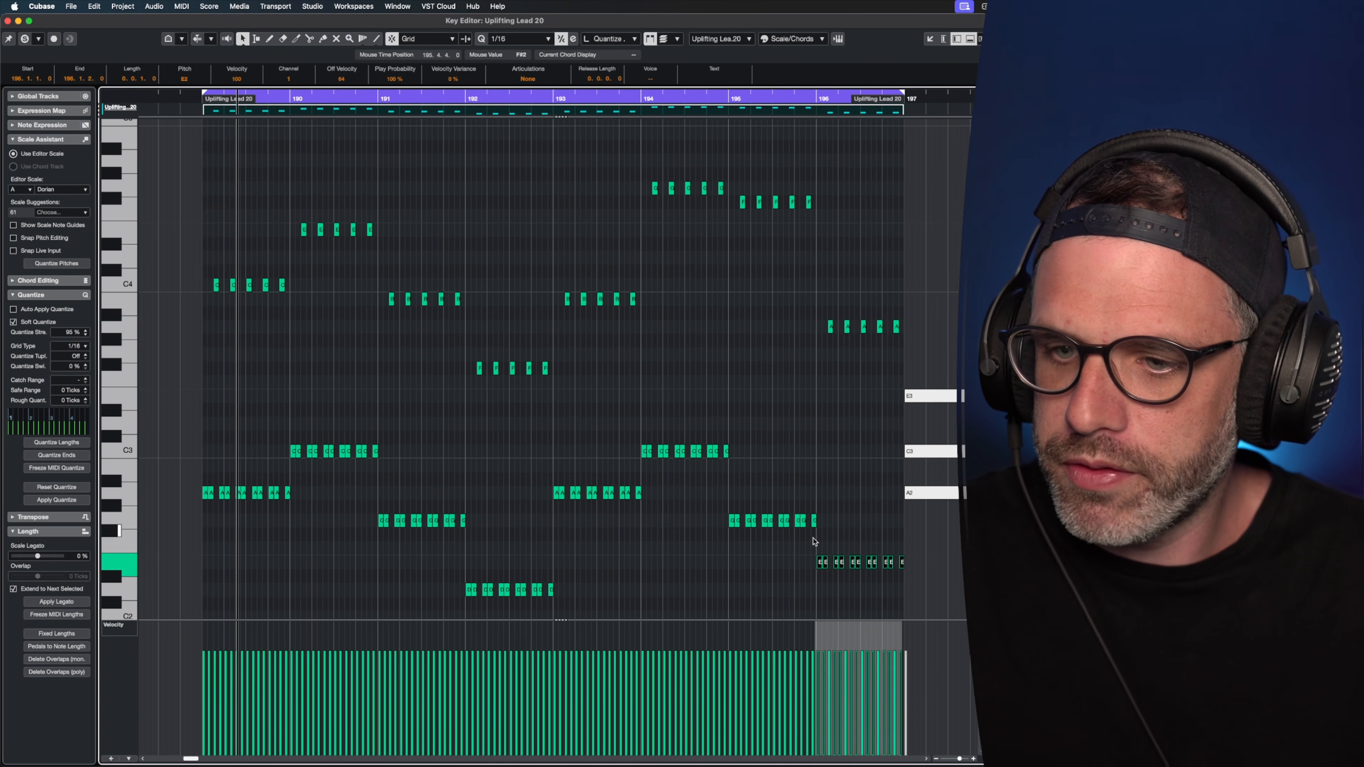
pyautogui.moveTo(923, 280); pyautogui.dragTo(794, 343)
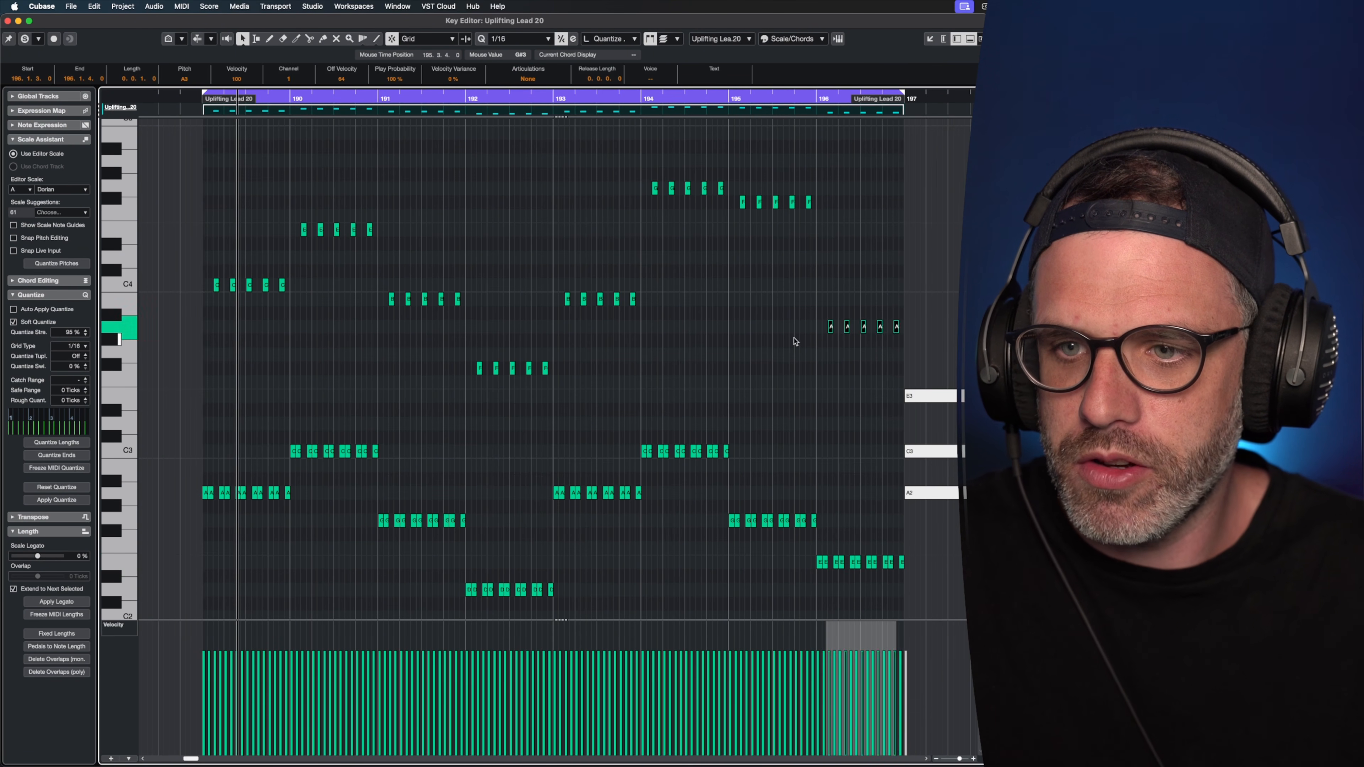
pyautogui.press('Down')
pyautogui.press('Down')
pyautogui.press('Down')
pyautogui.press('Down')
pyautogui.press('Down')
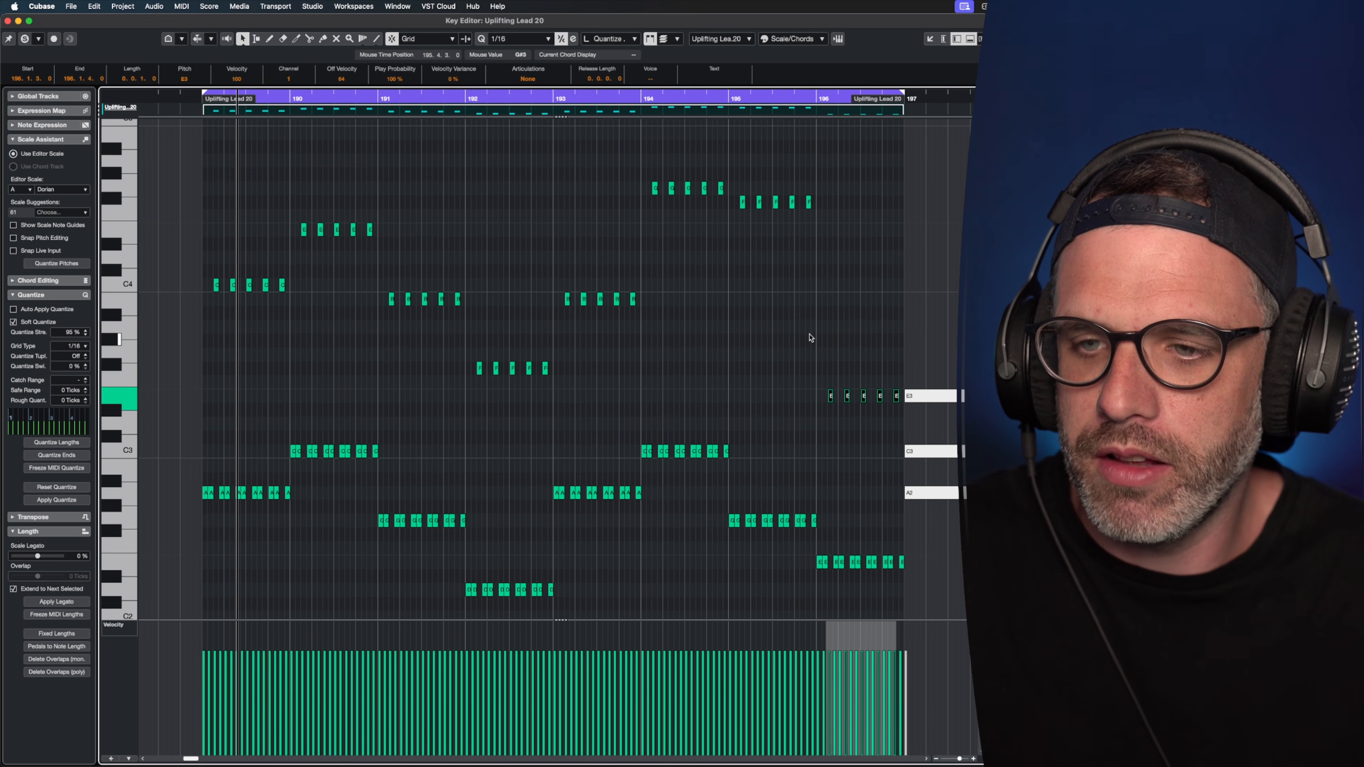
pyautogui.press('Up')
pyautogui.press('Up')
pyautogui.press('Up')
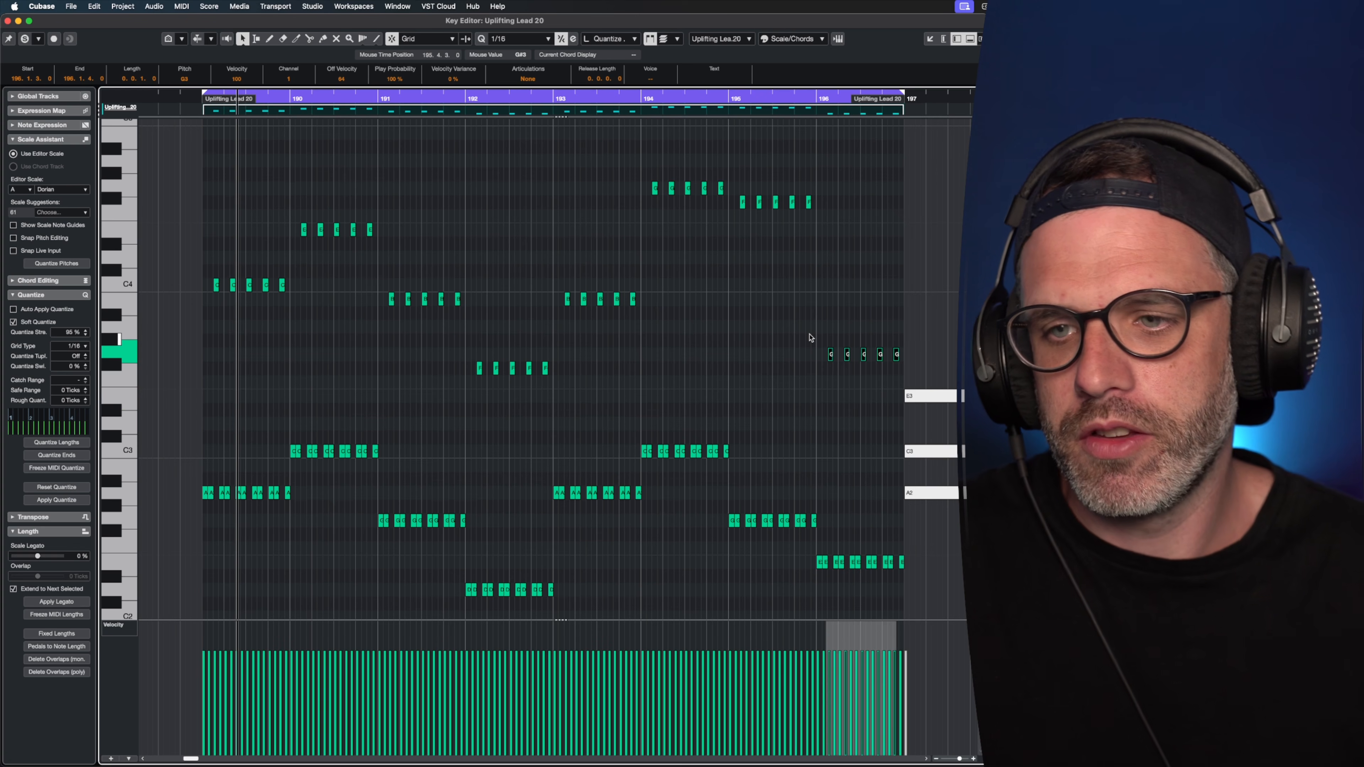
pyautogui.click(701, 101)
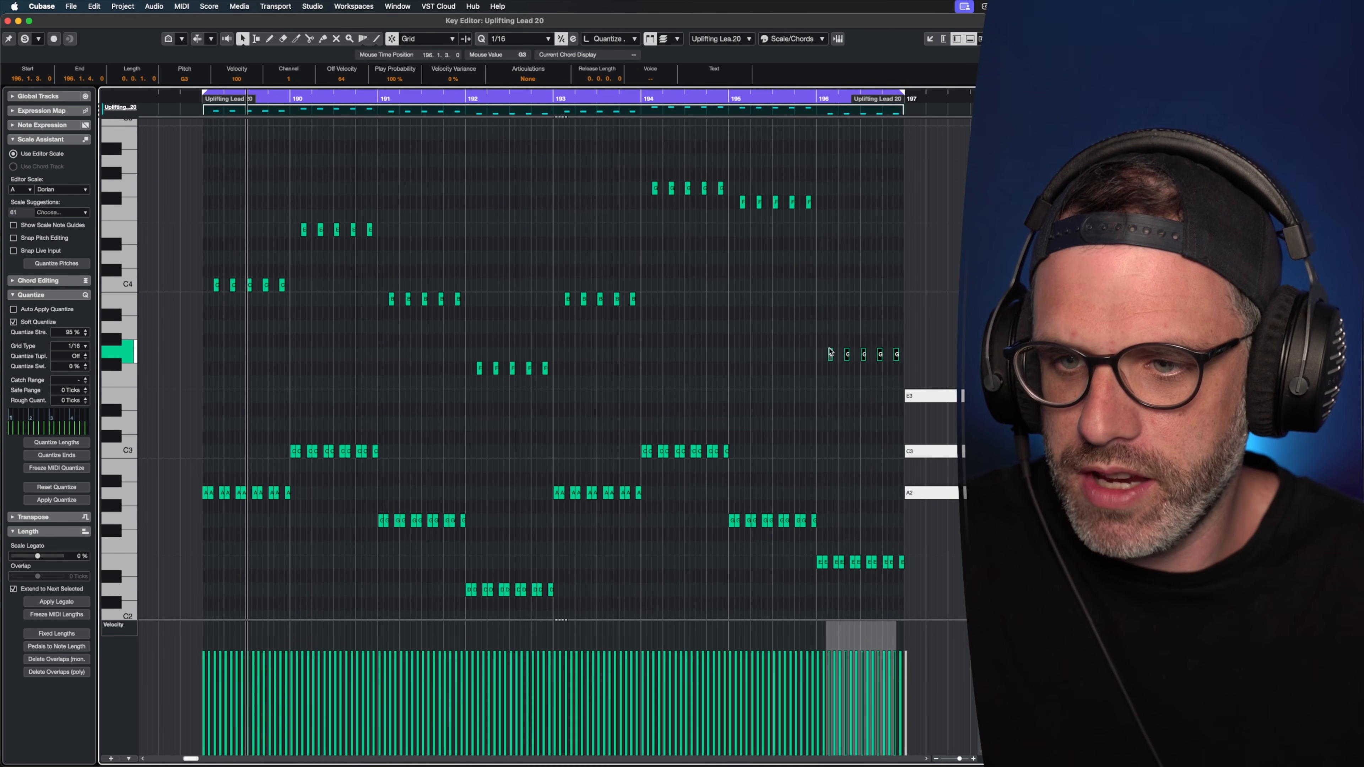
# Raise the upper notes in bar 196 to B3 and play the lead from bar 195.
pyautogui.press('Up')
pyautogui.press('Up')
pyautogui.press('Up')
pyautogui.press('Up')
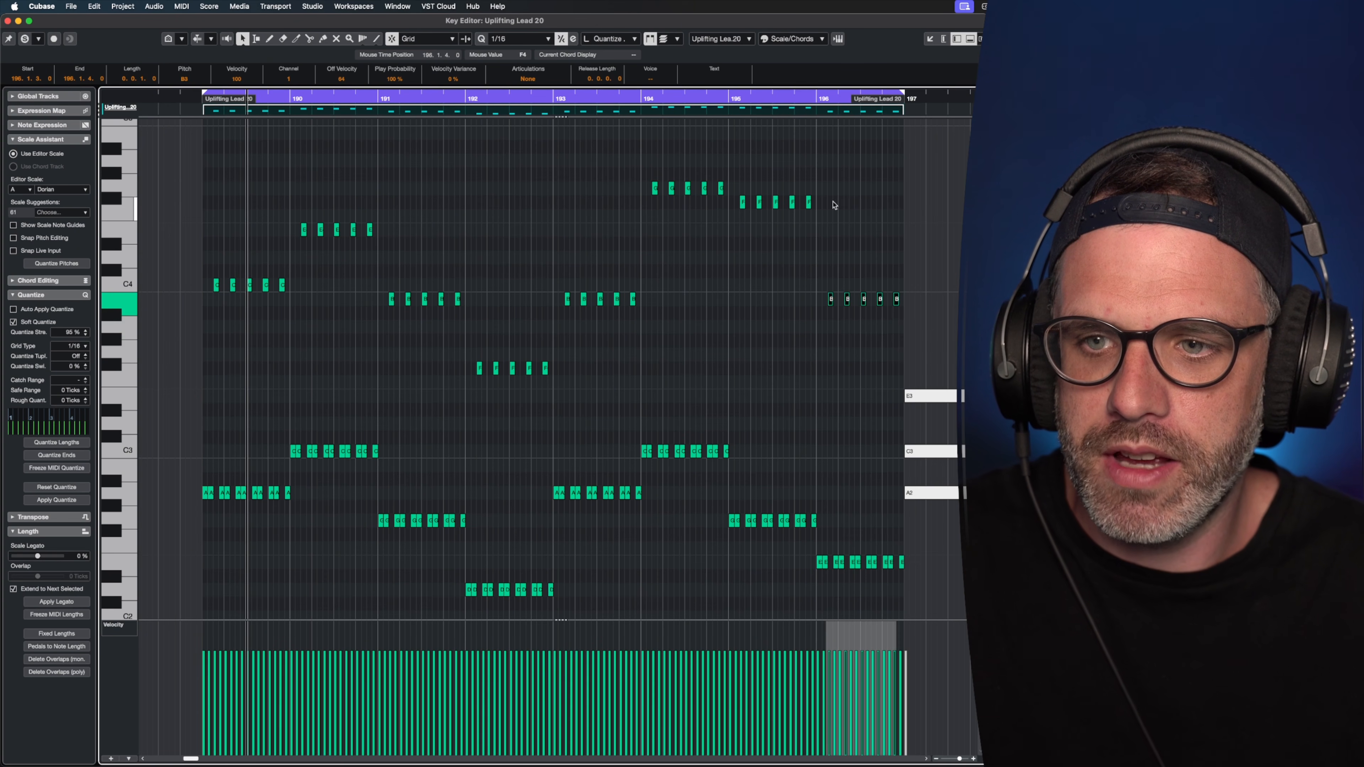
pyautogui.click(791, 98)
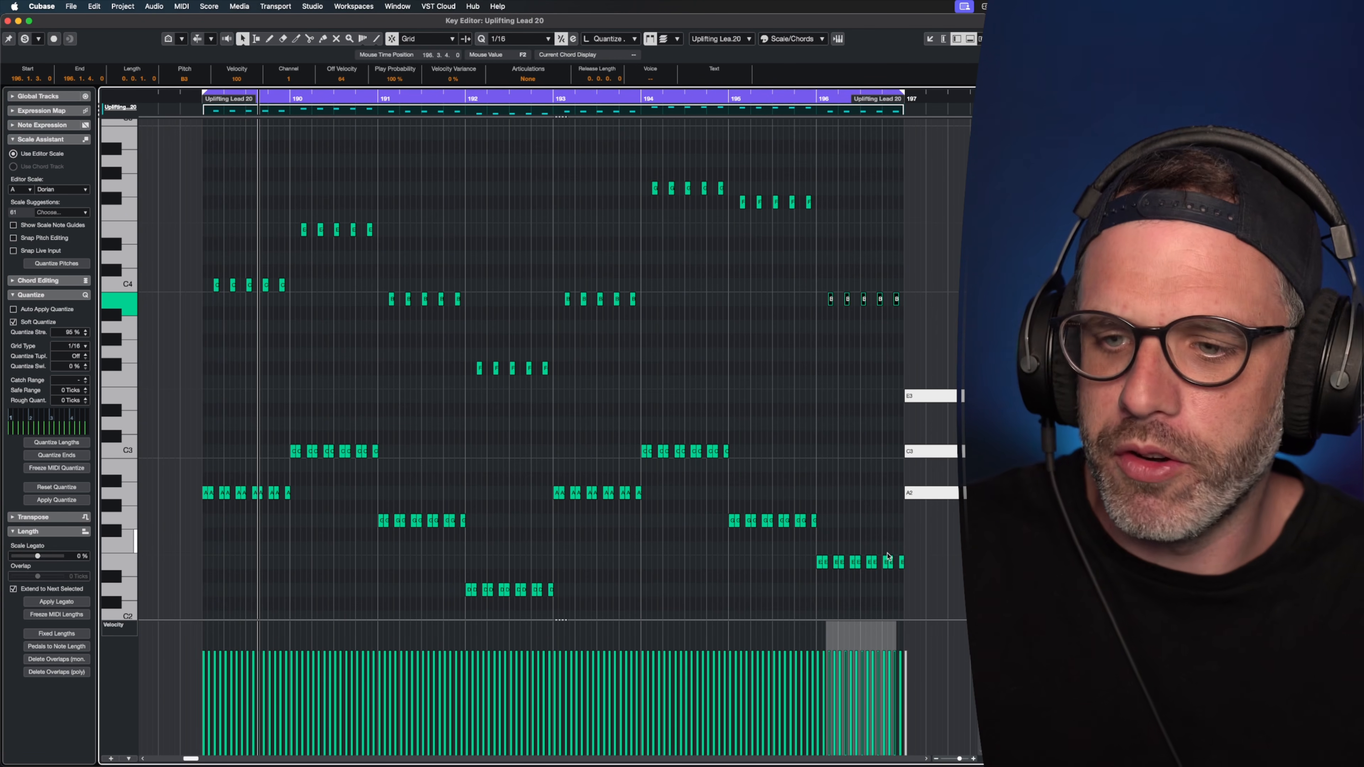
# Raise the low notes in bar 196 to F♯2 and play from bar 195.
pyautogui.moveTo(927, 549); pyautogui.dragTo(798, 581)
pyautogui.press('Up')
pyautogui.press('Up')
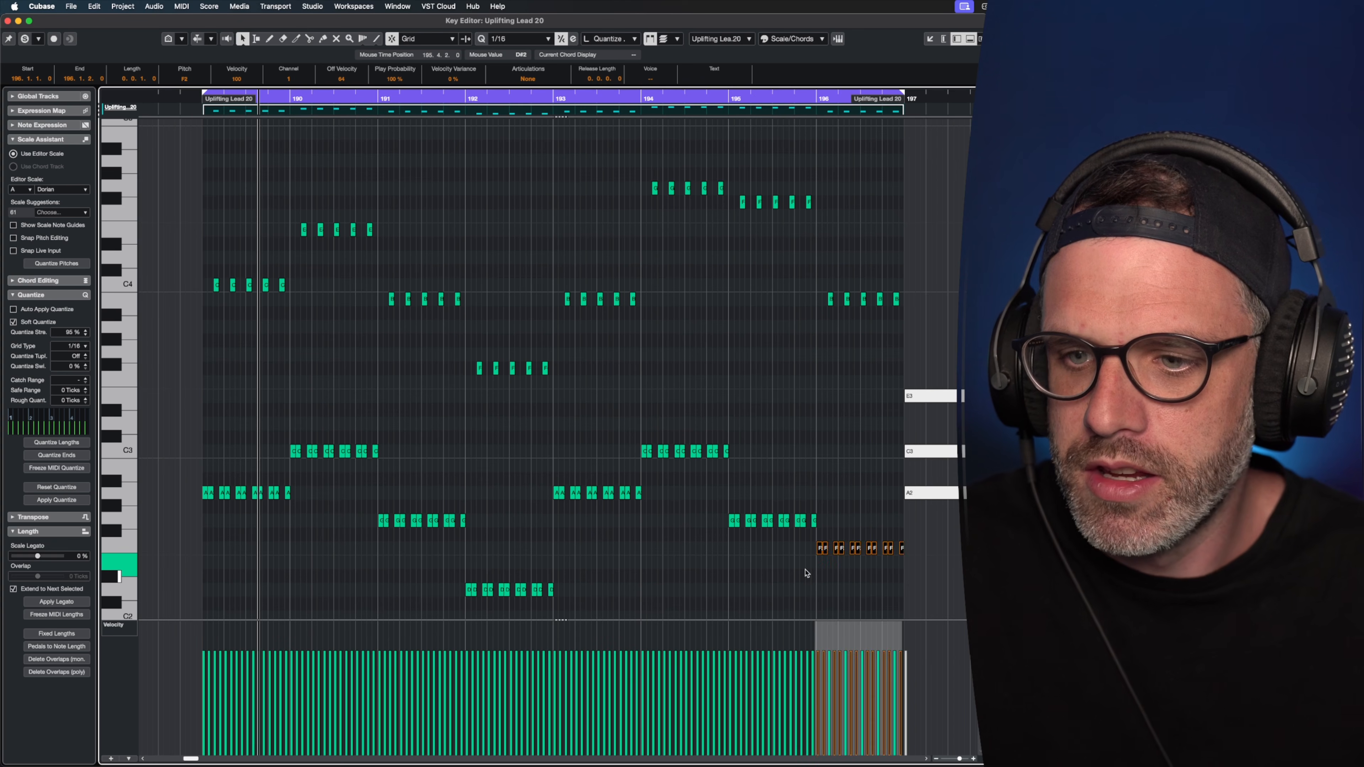
pyautogui.click(784, 95)
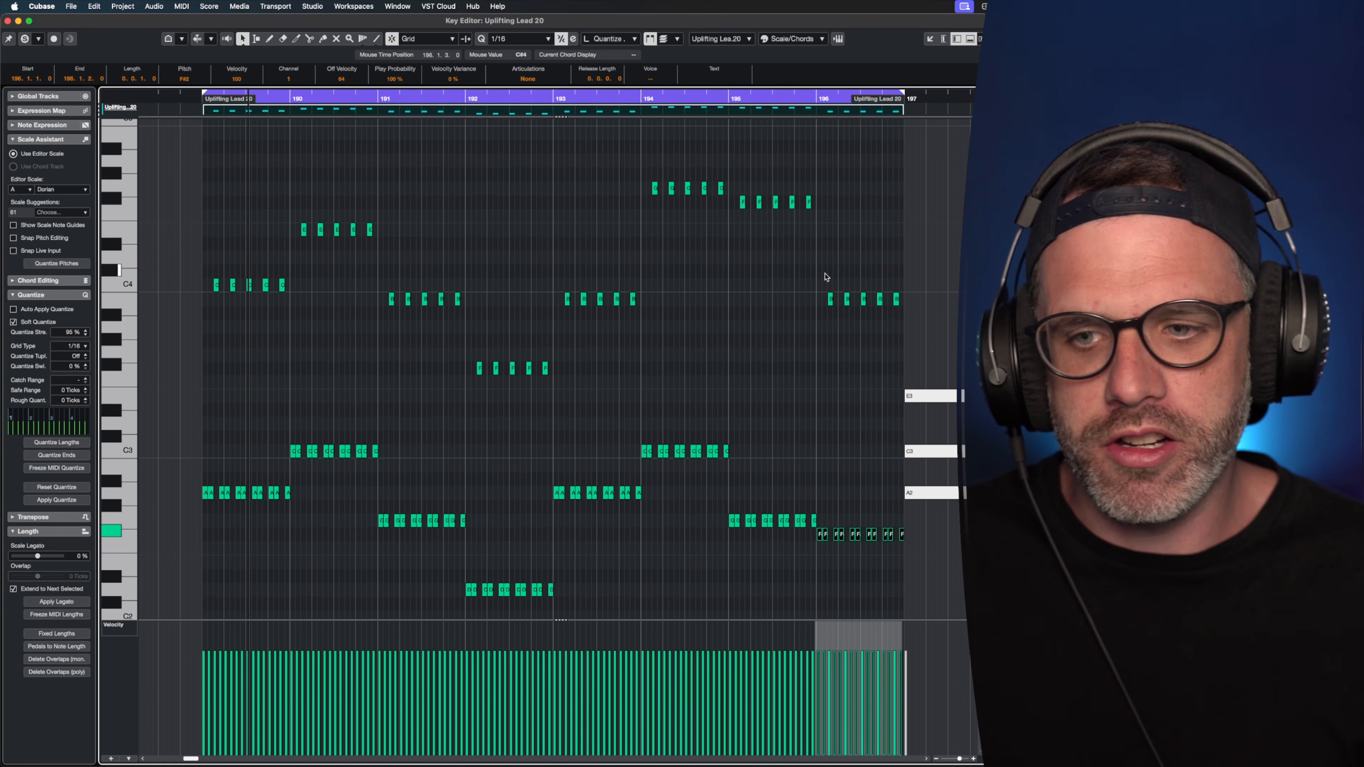
# Compare the low and upper note groups in bars 195 and 196, and play the lead from the end of bar 193.
pyautogui.moveTo(814, 456); pyautogui.dragTo(863, 559)
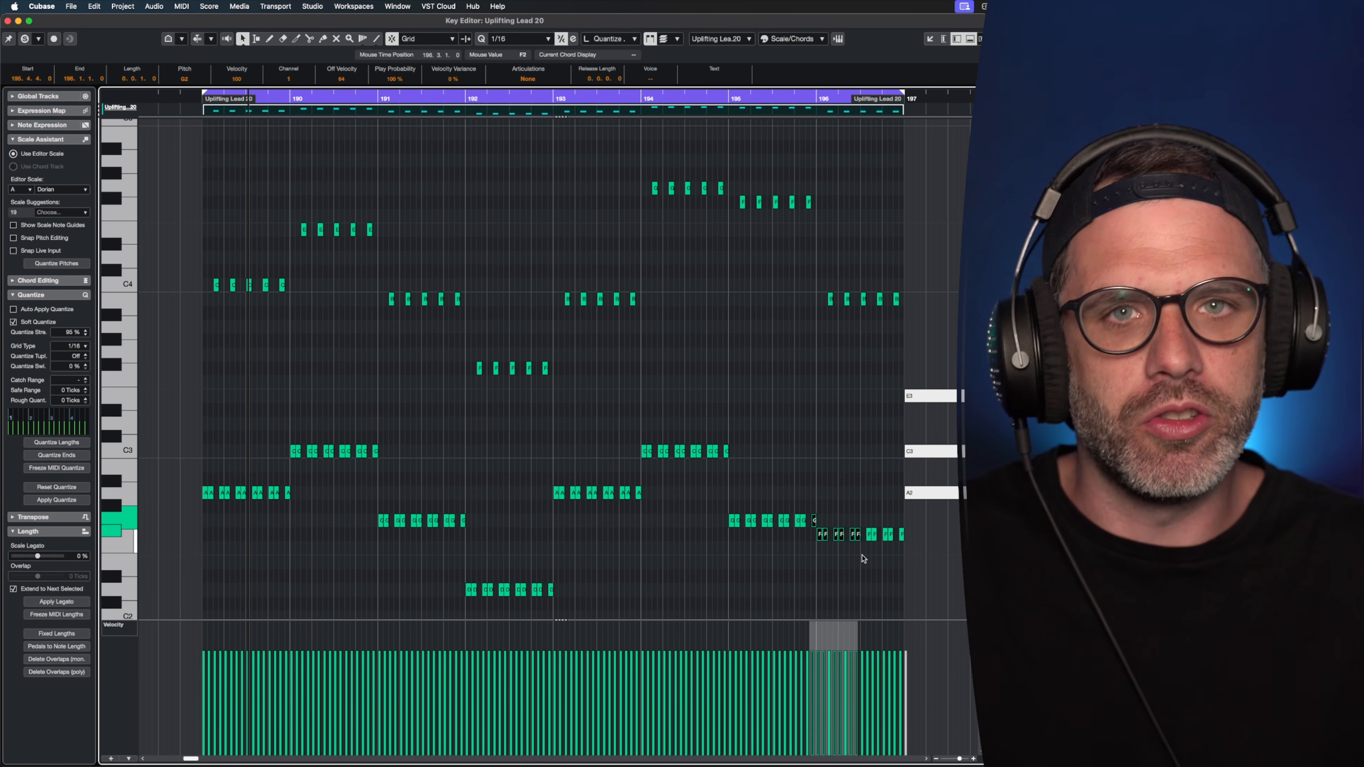
pyautogui.moveTo(691, 158); pyautogui.dragTo(773, 218)
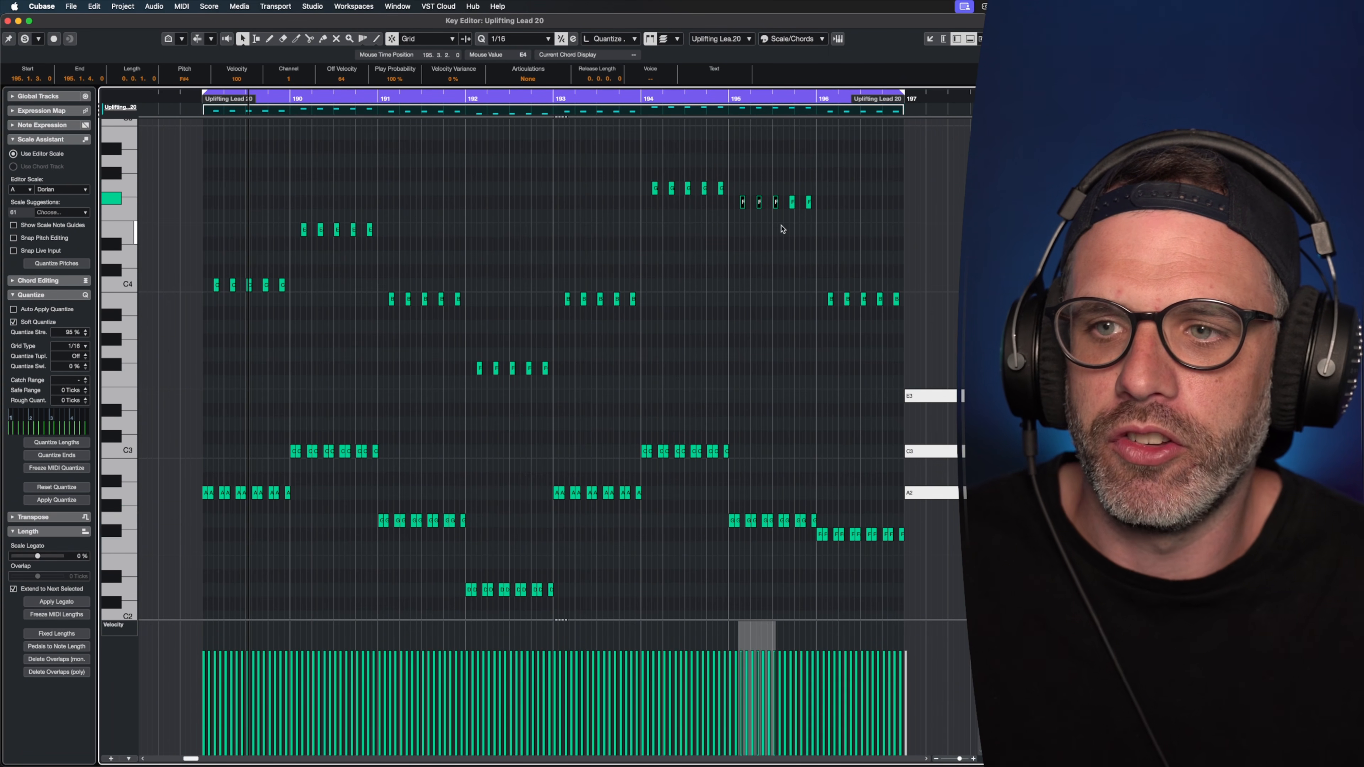
pyautogui.moveTo(869, 566); pyautogui.dragTo(834, 491)
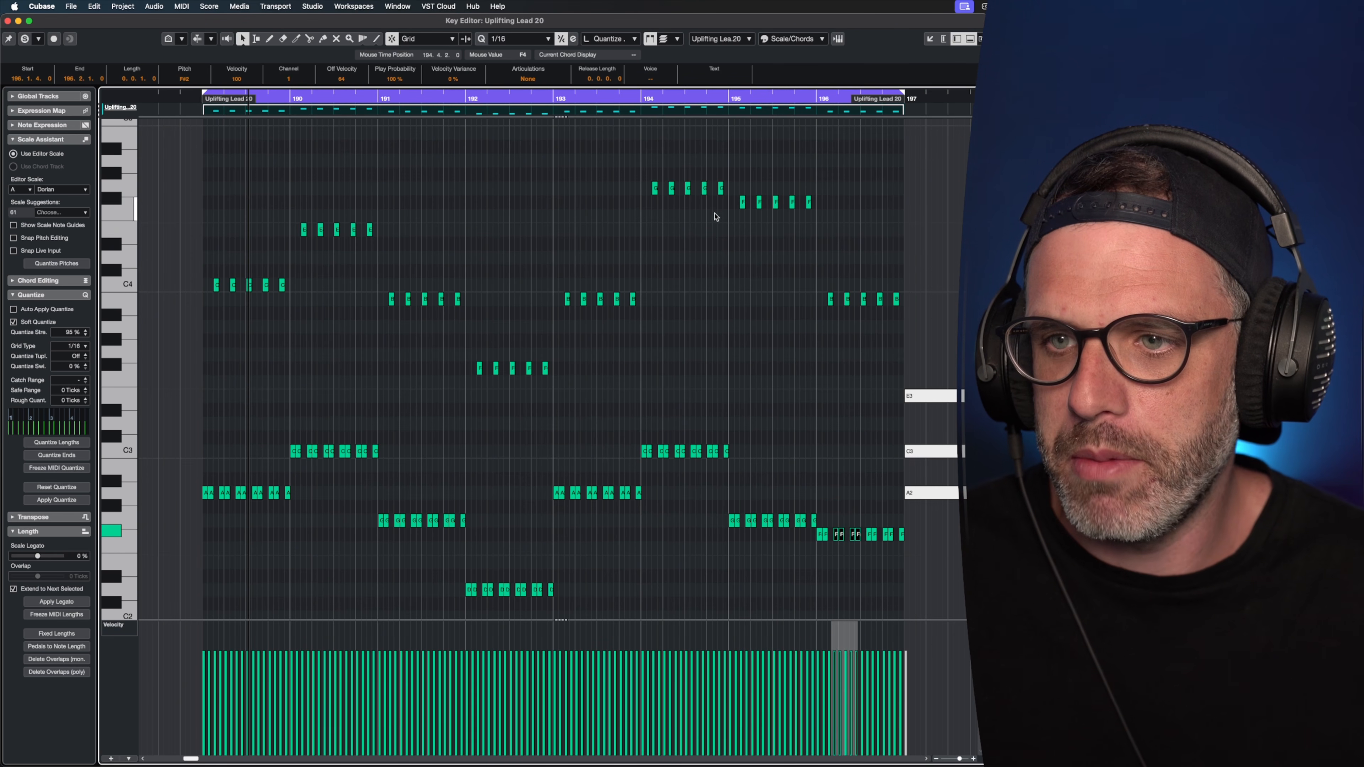
pyautogui.click(630, 98)
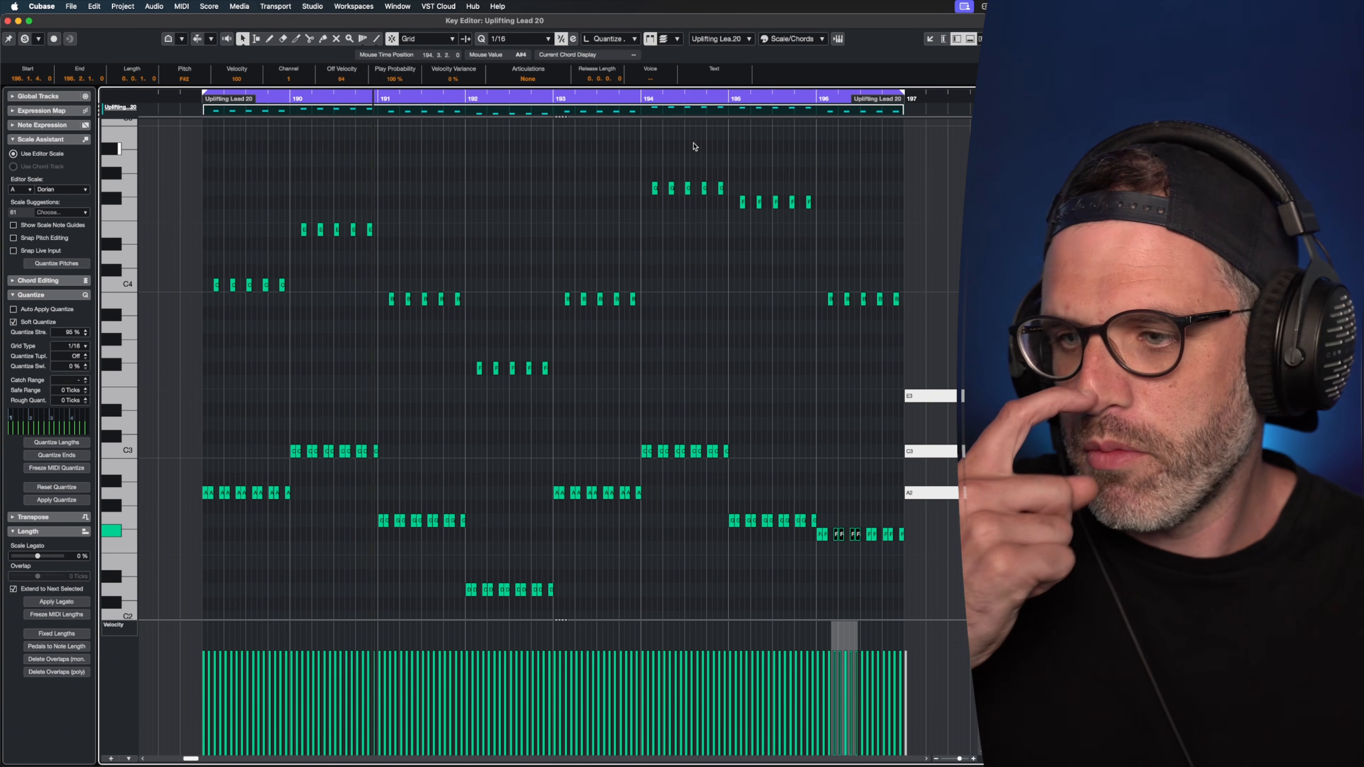
pyautogui.moveTo(927, 288); pyautogui.dragTo(821, 319)
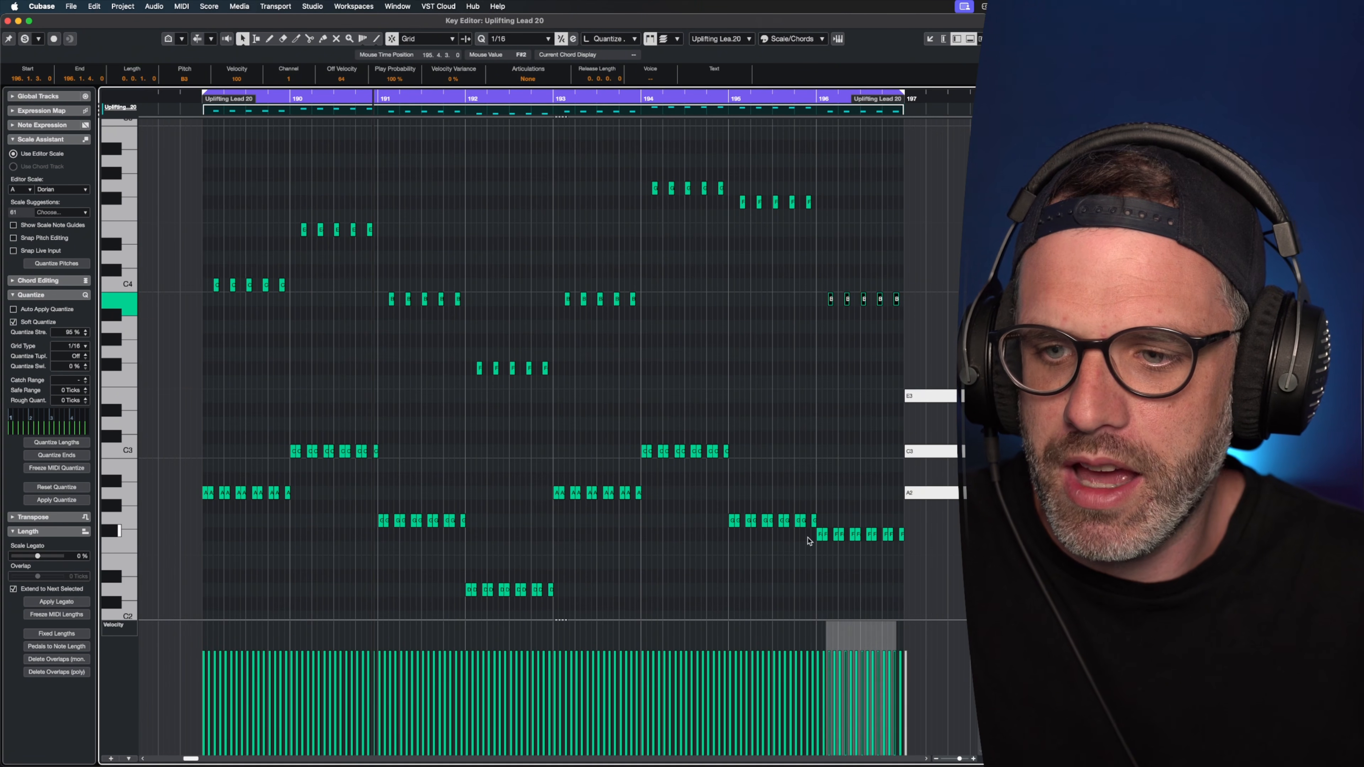
pyautogui.moveTo(918, 246); pyautogui.dragTo(775, 310)
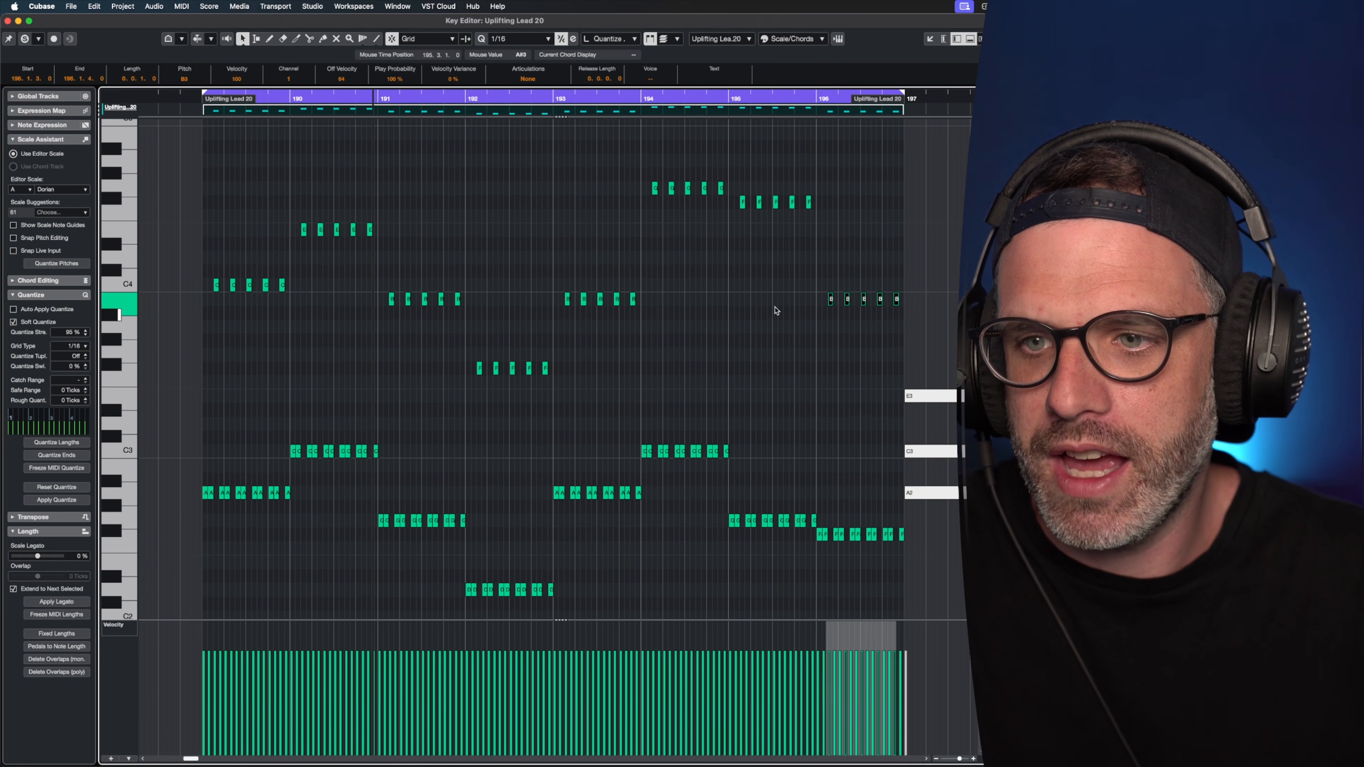
# Raise the low notes in bar 196 to D3.
pyautogui.moveTo(902, 539); pyautogui.dragTo(810, 540)
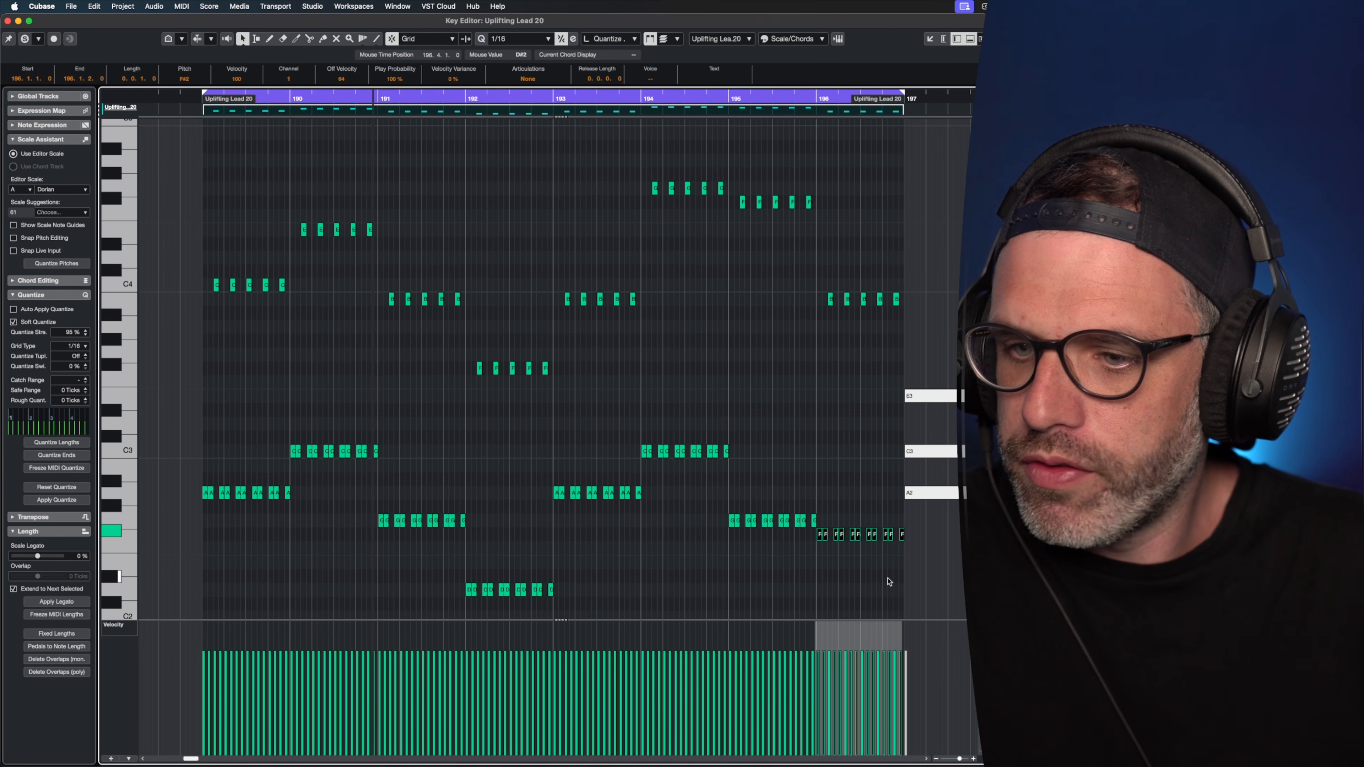
pyautogui.press('Up')
pyautogui.press('Up')
pyautogui.press('Up')
pyautogui.press('Up')
pyautogui.press('Up')
pyautogui.press('Up')
pyautogui.press('Up')
pyautogui.press('Up')
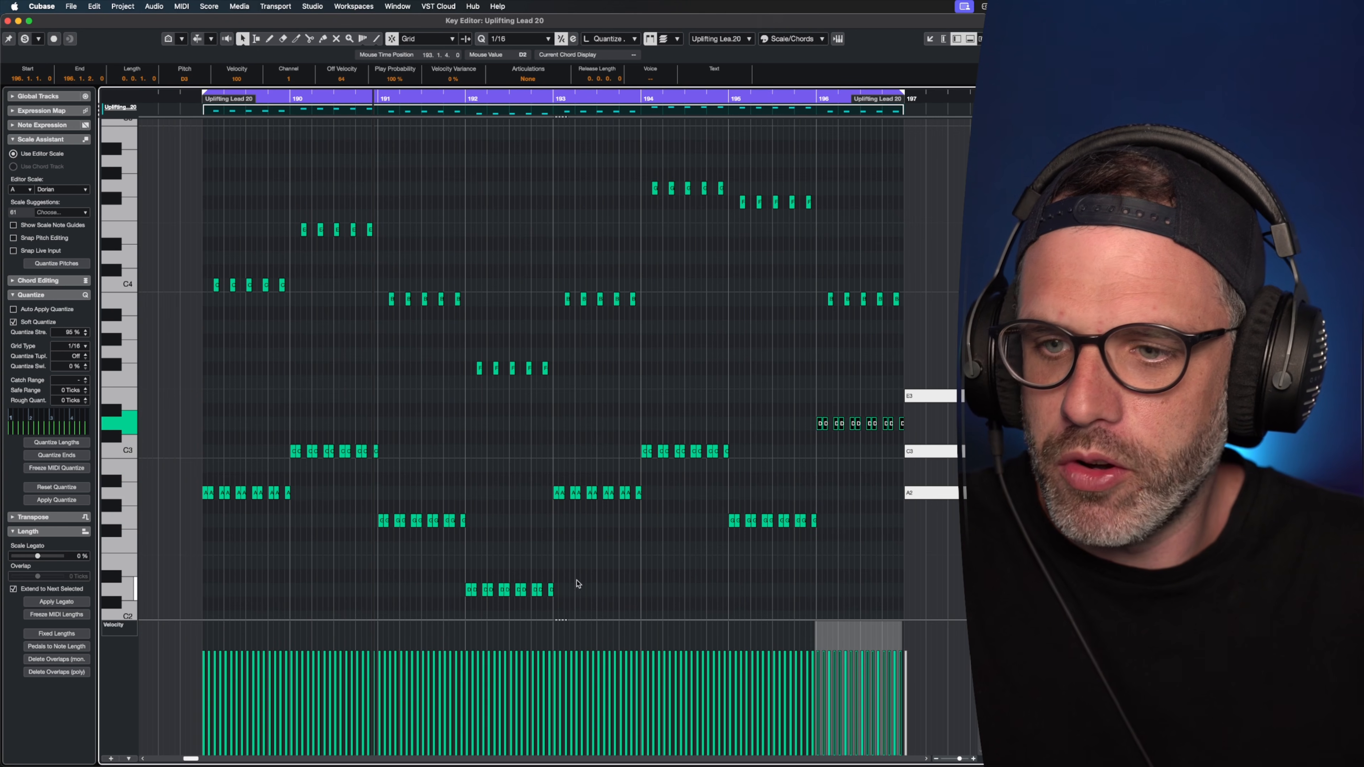
# Compare bar 196 with bar 192, lower the upper notes in bar 196 to A3, and play from the end of bar 193.
pyautogui.moveTo(580, 576); pyautogui.dragTo(459, 603)
pyautogui.moveTo(795, 393); pyautogui.dragTo(870, 447)
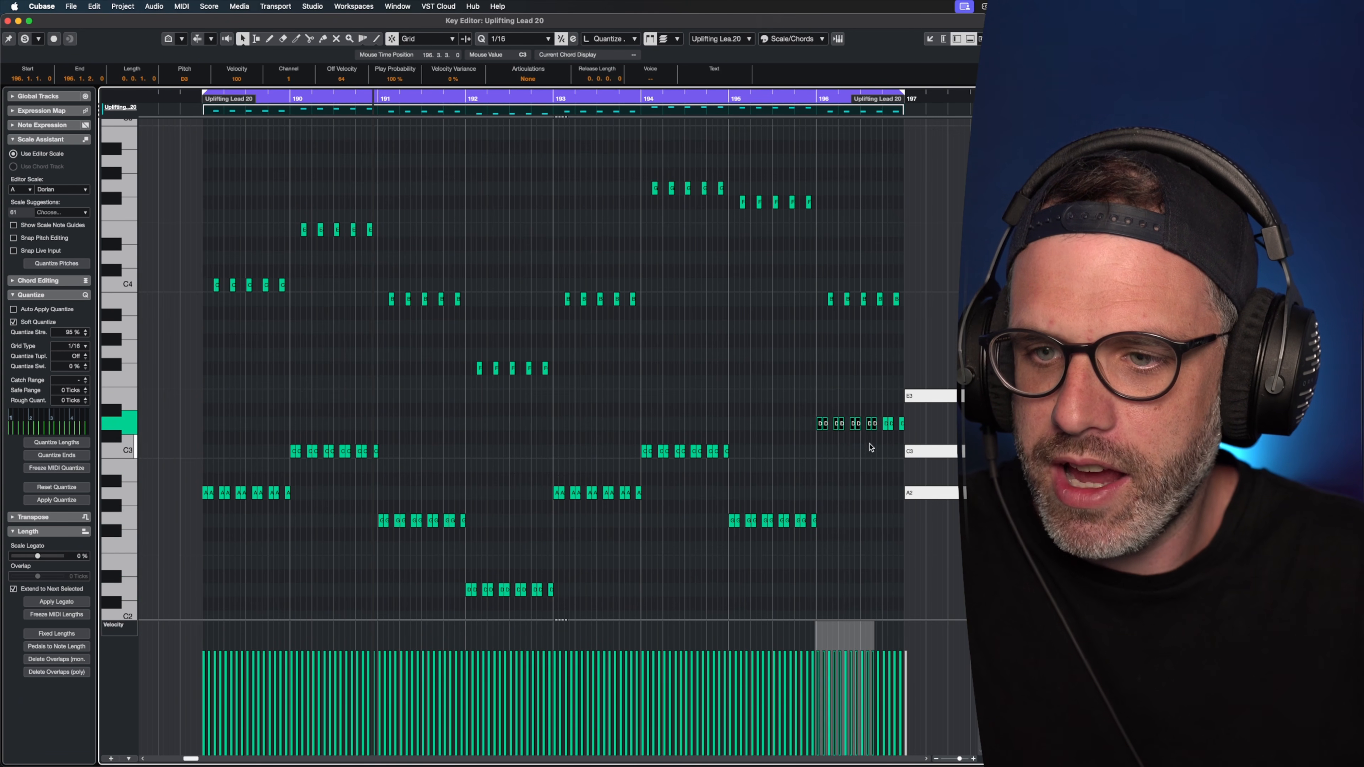
pyautogui.moveTo(456, 568); pyautogui.dragTo(578, 615)
pyautogui.moveTo(564, 363); pyautogui.dragTo(447, 388)
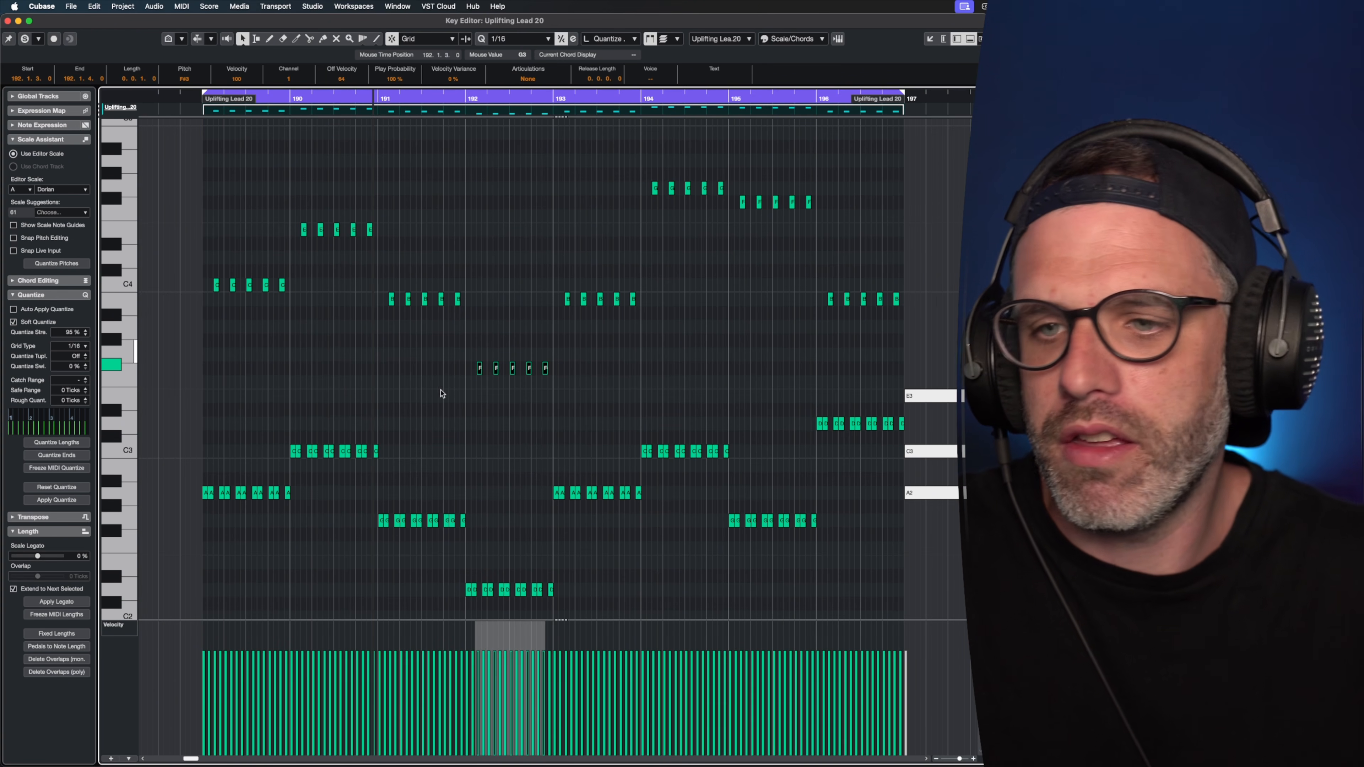
pyautogui.moveTo(918, 283); pyautogui.dragTo(790, 319)
pyautogui.press('Down')
pyautogui.press('Down')
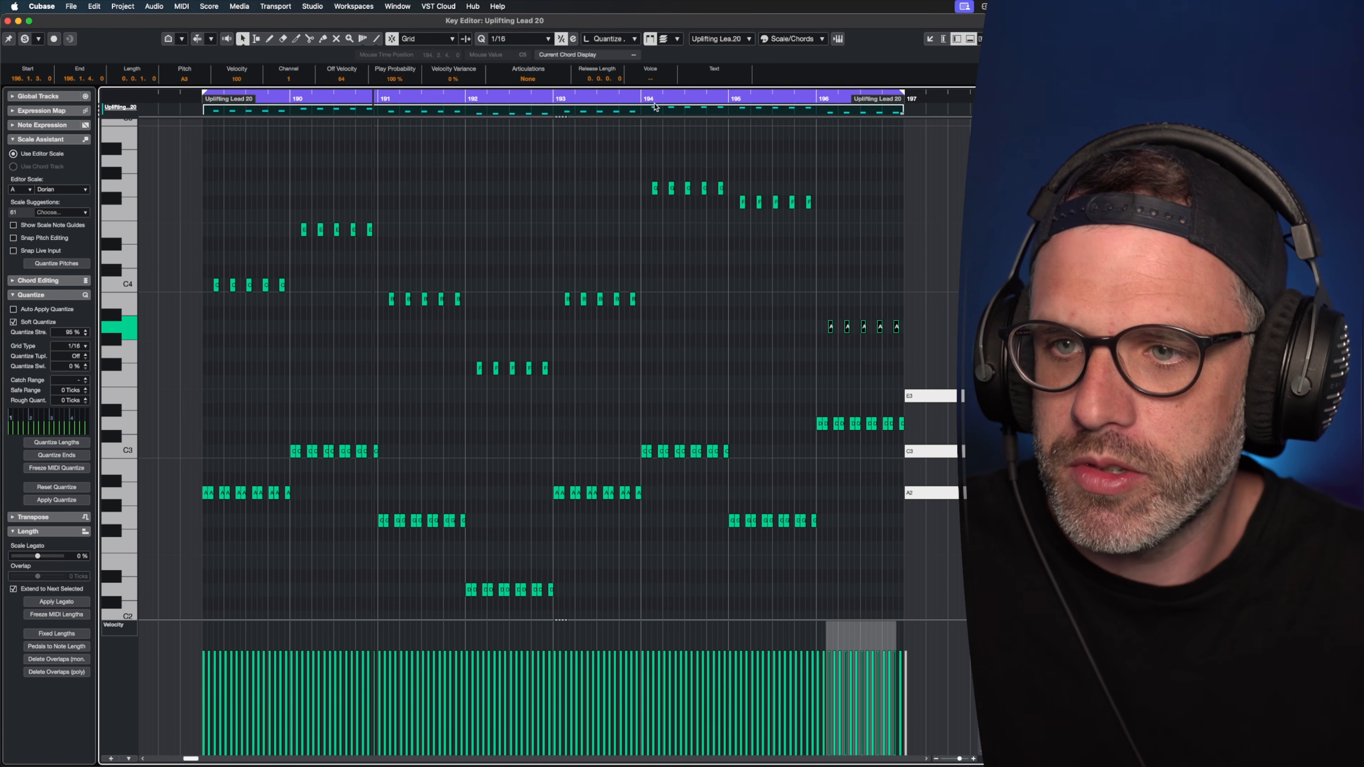
pyautogui.click(638, 98)
pyautogui.press('space')
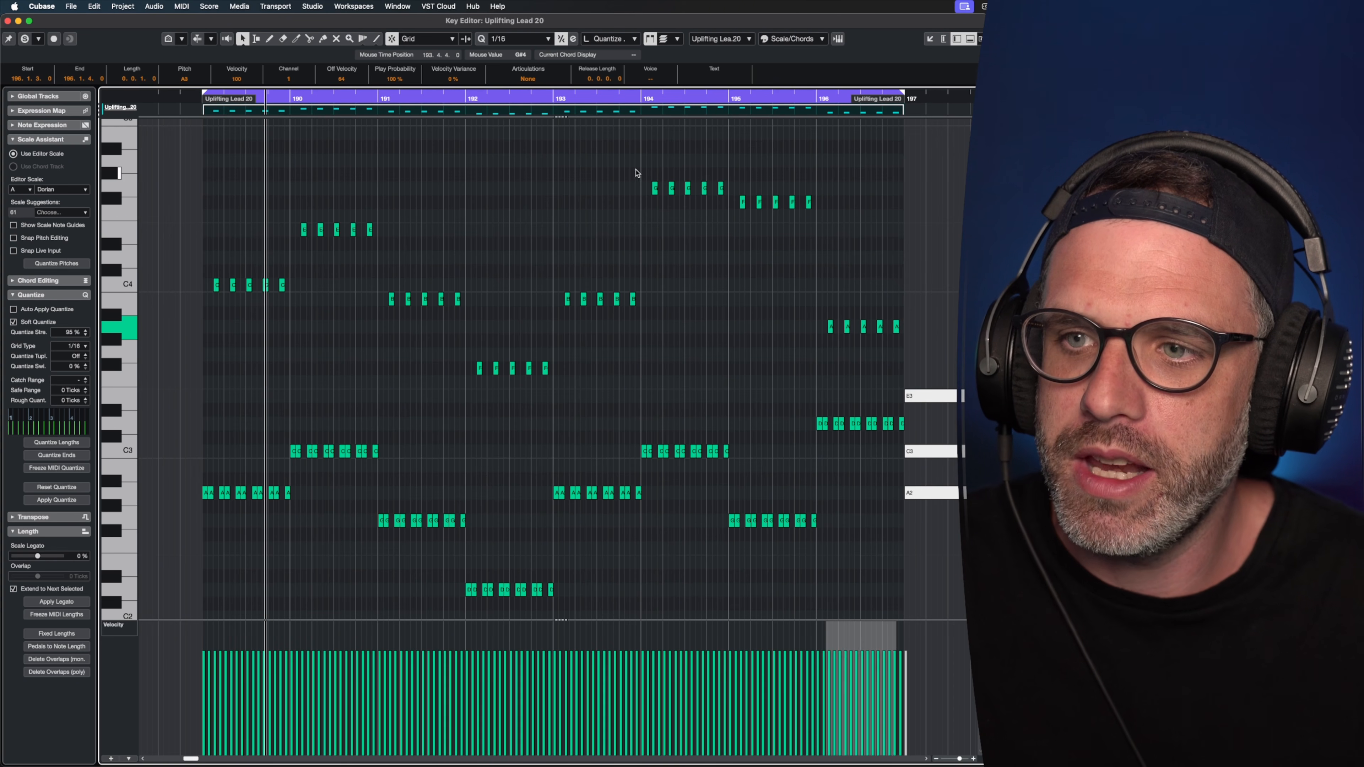
# Examine how the upper notes relate to the low root notes in bars 194 and 195 by selecting each group.
pyautogui.moveTo(637, 171); pyautogui.dragTo(706, 215)
pyautogui.moveTo(637, 439); pyautogui.dragTo(760, 466)
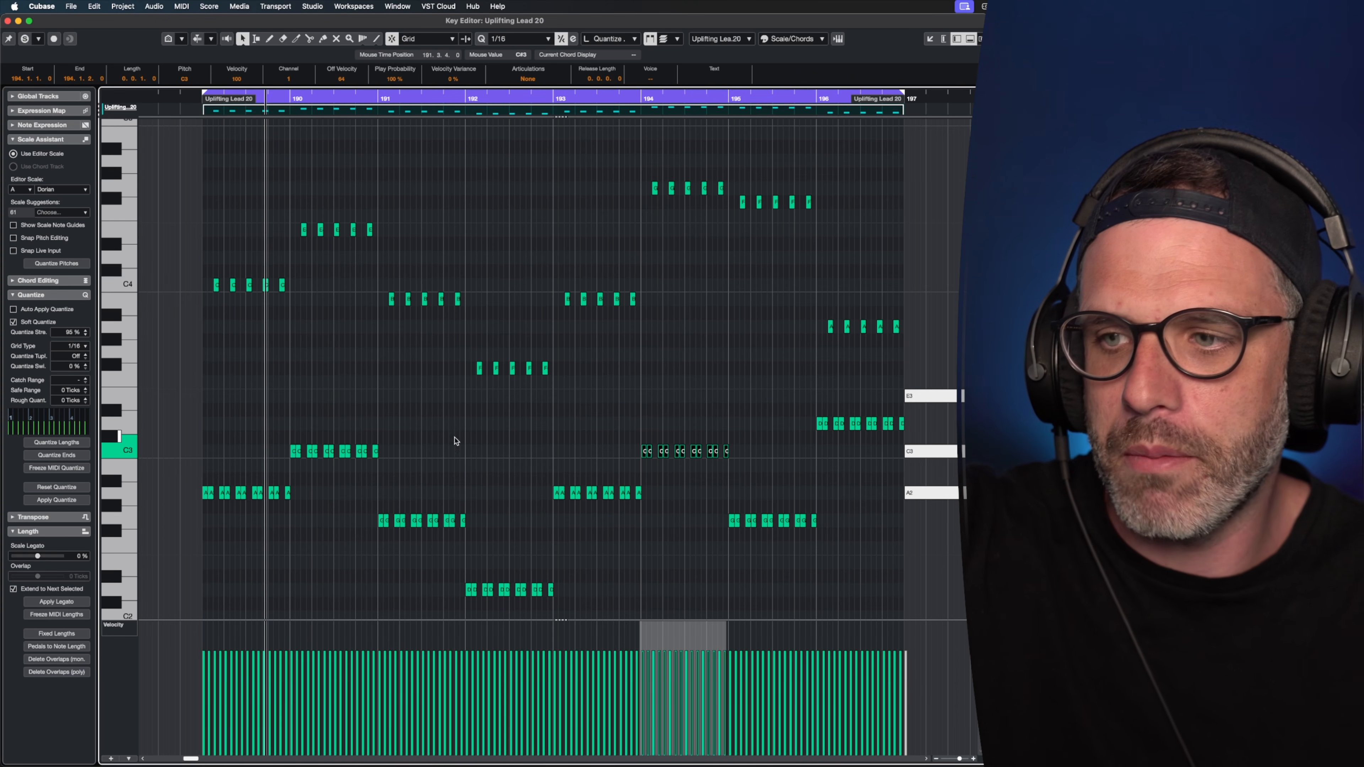
pyautogui.moveTo(750, 424); pyautogui.dragTo(633, 469)
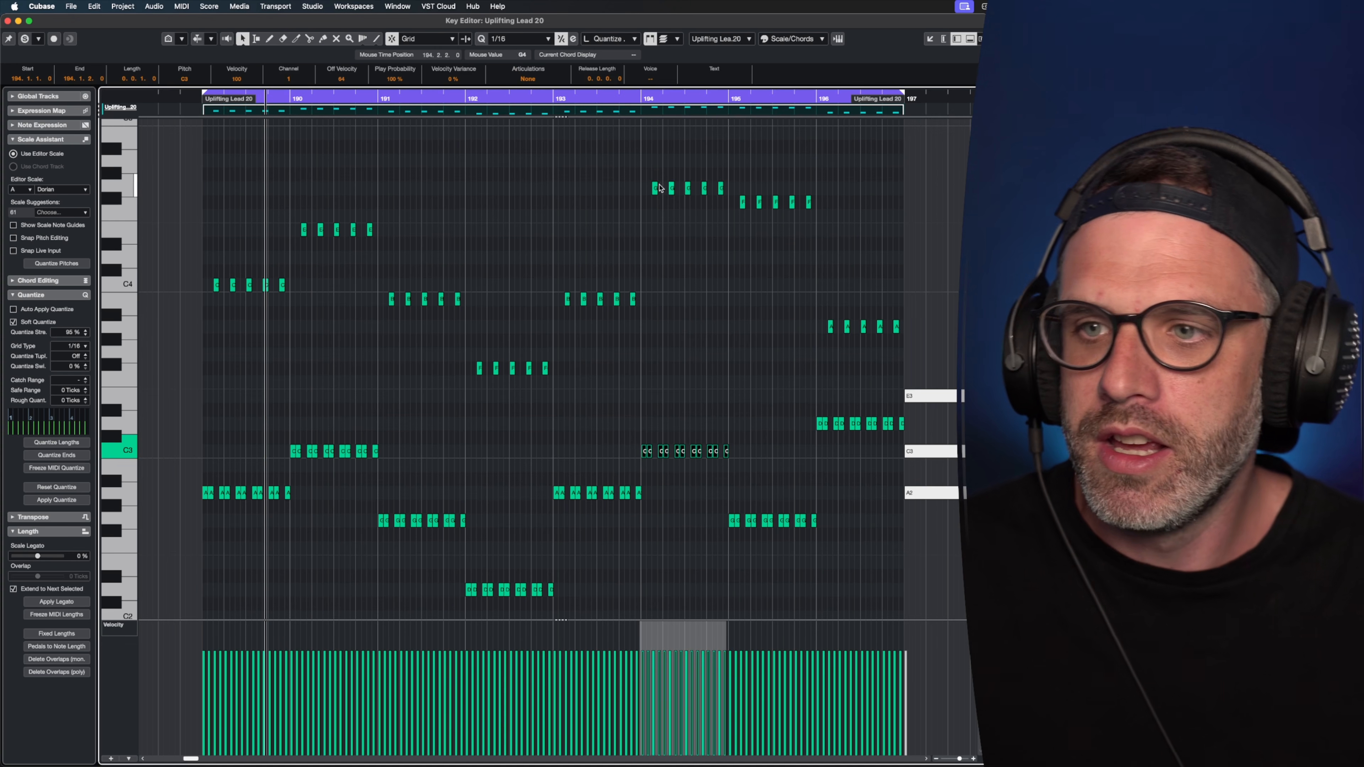
pyautogui.moveTo(640, 160); pyautogui.dragTo(776, 202)
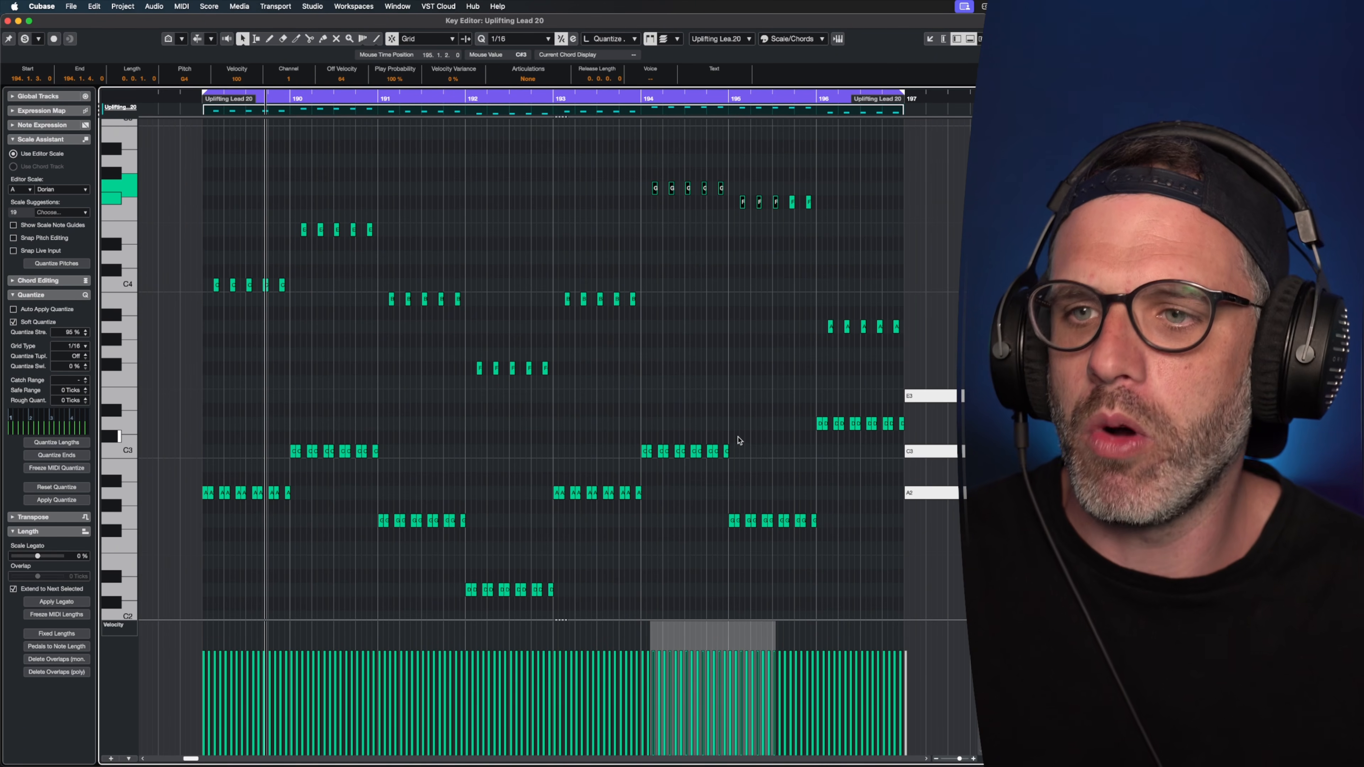
pyautogui.click(736, 410)
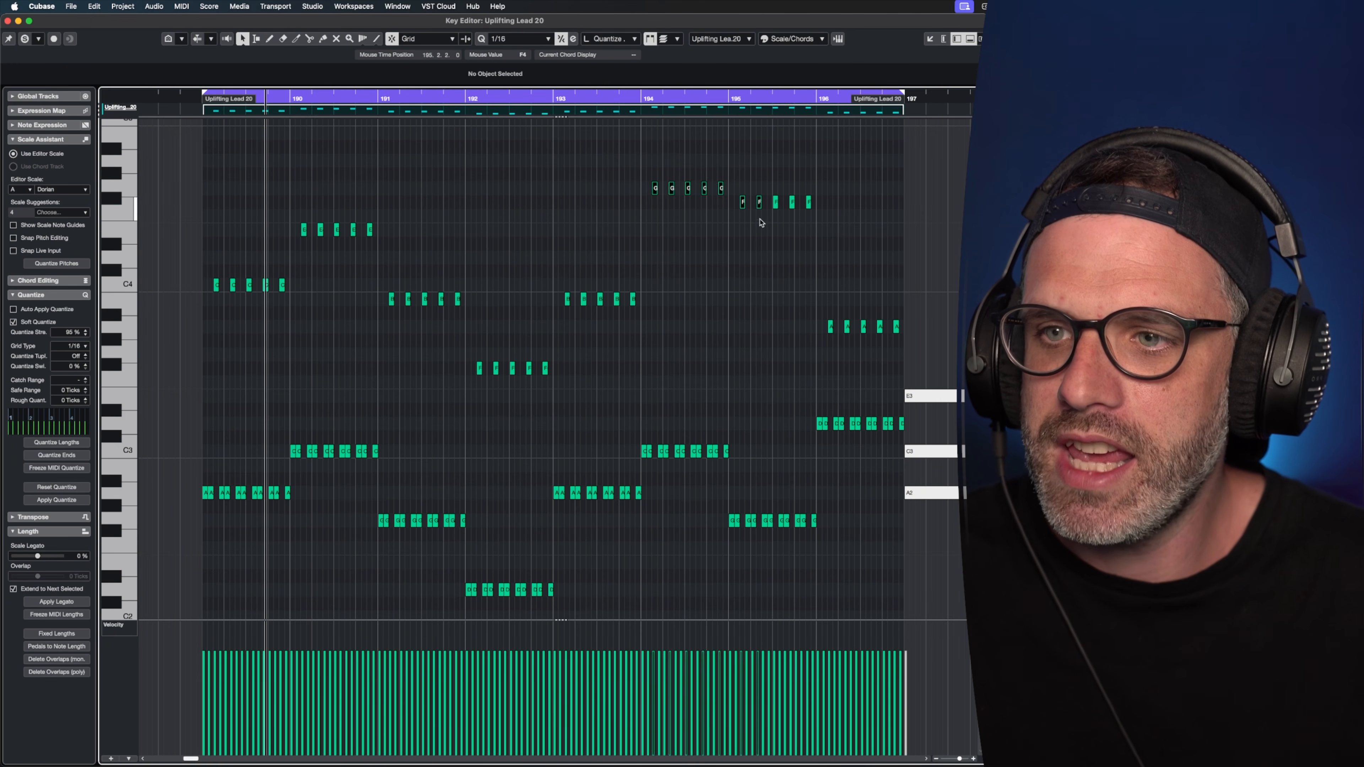
pyautogui.moveTo(688, 414); pyautogui.dragTo(776, 567)
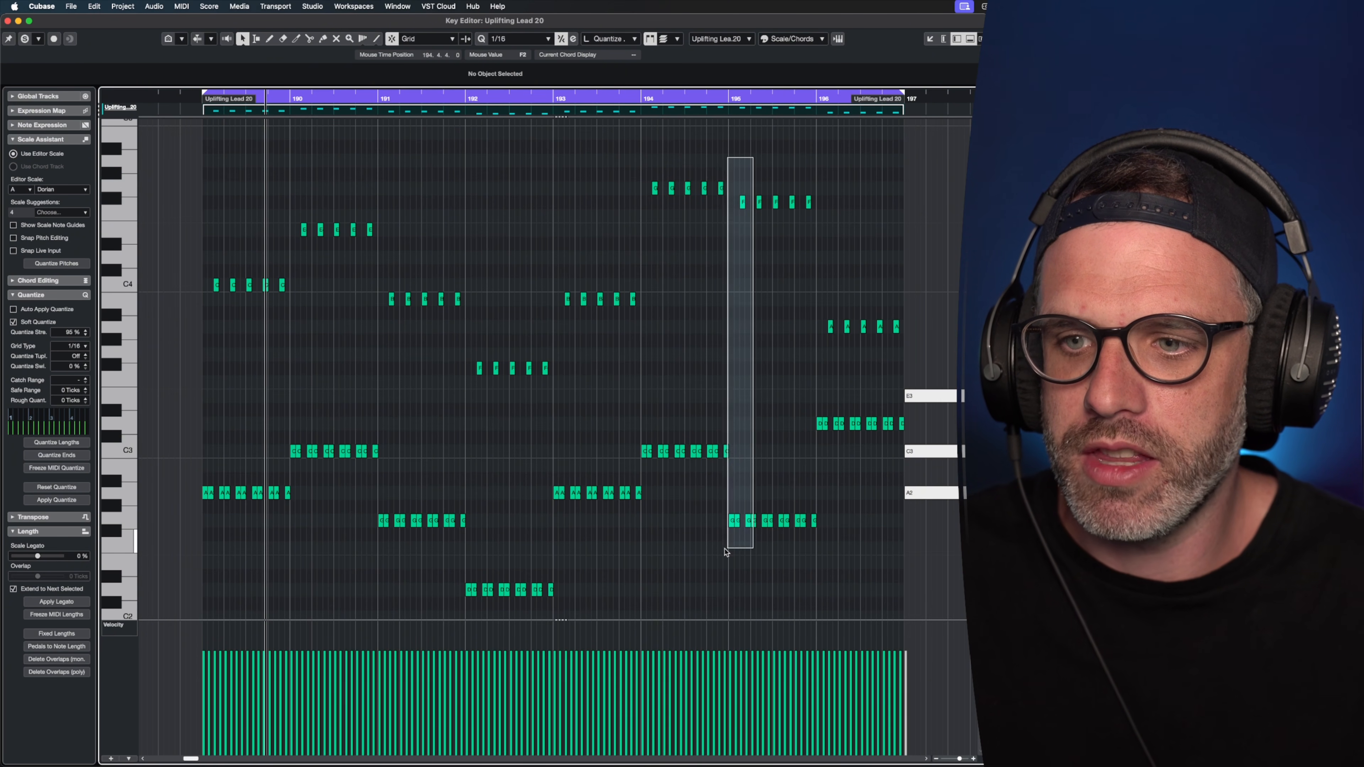
# Compare the low and upper notes of bar 196 with those of bar 189 by selecting each group.
pyautogui.moveTo(897, 298); pyautogui.dragTo(784, 425)
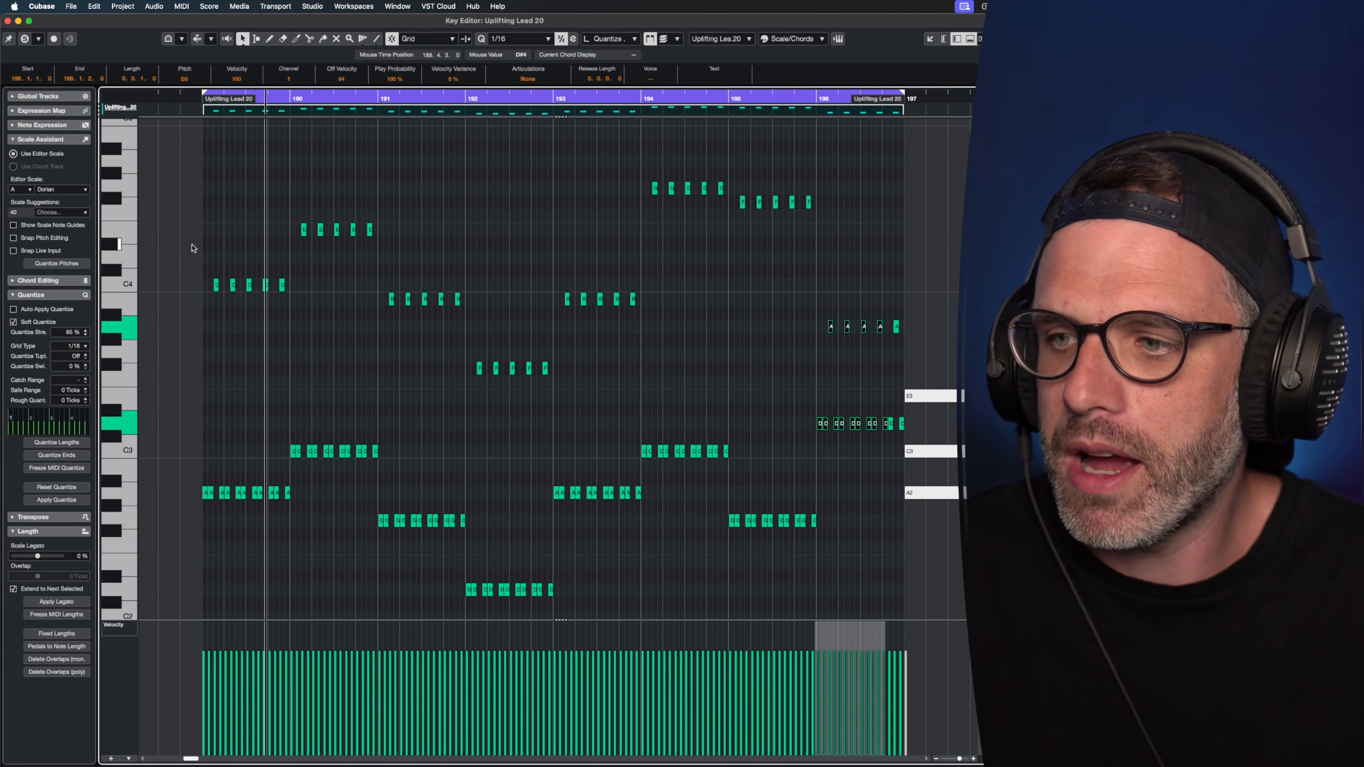
pyautogui.moveTo(192, 247); pyautogui.dragTo(266, 546)
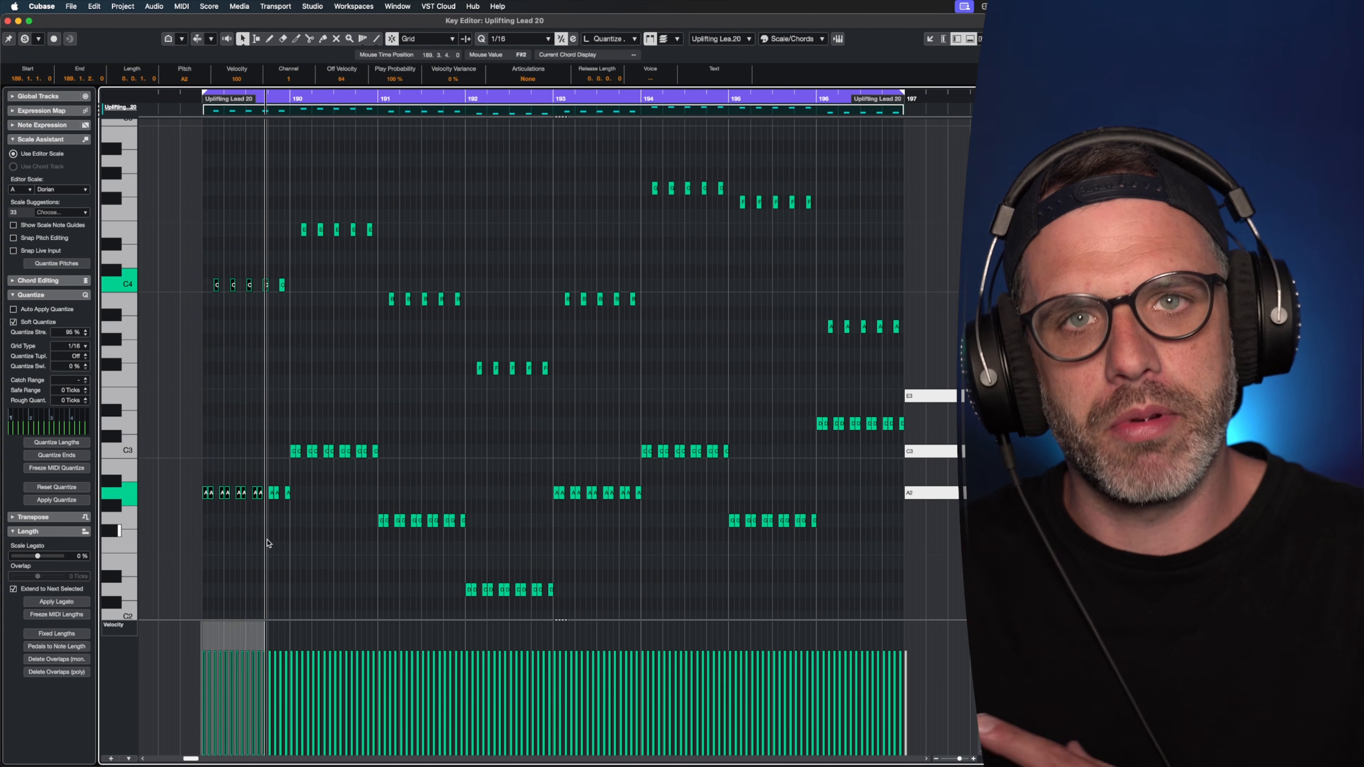
pyautogui.moveTo(756, 299); pyautogui.dragTo(910, 454)
pyautogui.click(188, 474)
pyautogui.moveTo(188, 474); pyautogui.dragTo(281, 518)
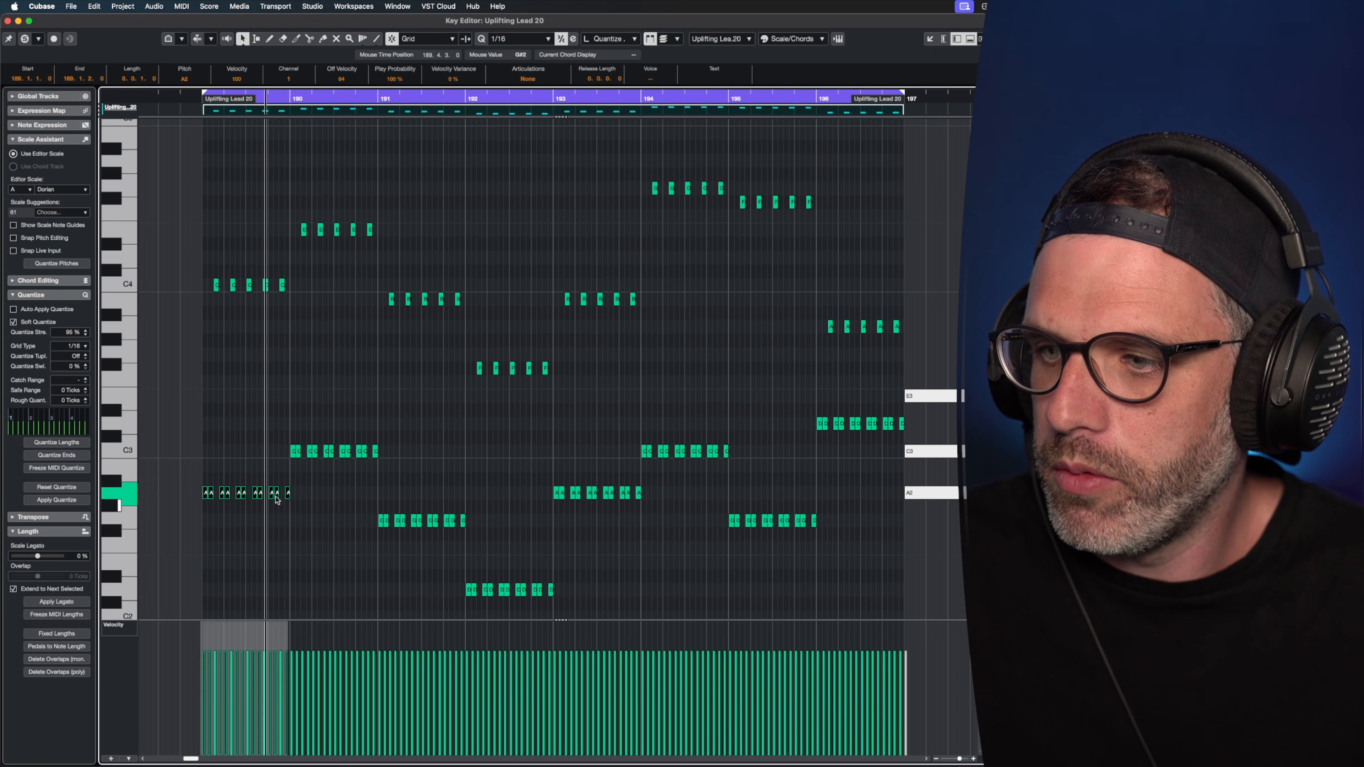
pyautogui.moveTo(190, 281); pyautogui.dragTo(354, 317)
pyautogui.click(762, 426)
pyautogui.moveTo(761, 423); pyautogui.dragTo(899, 439)
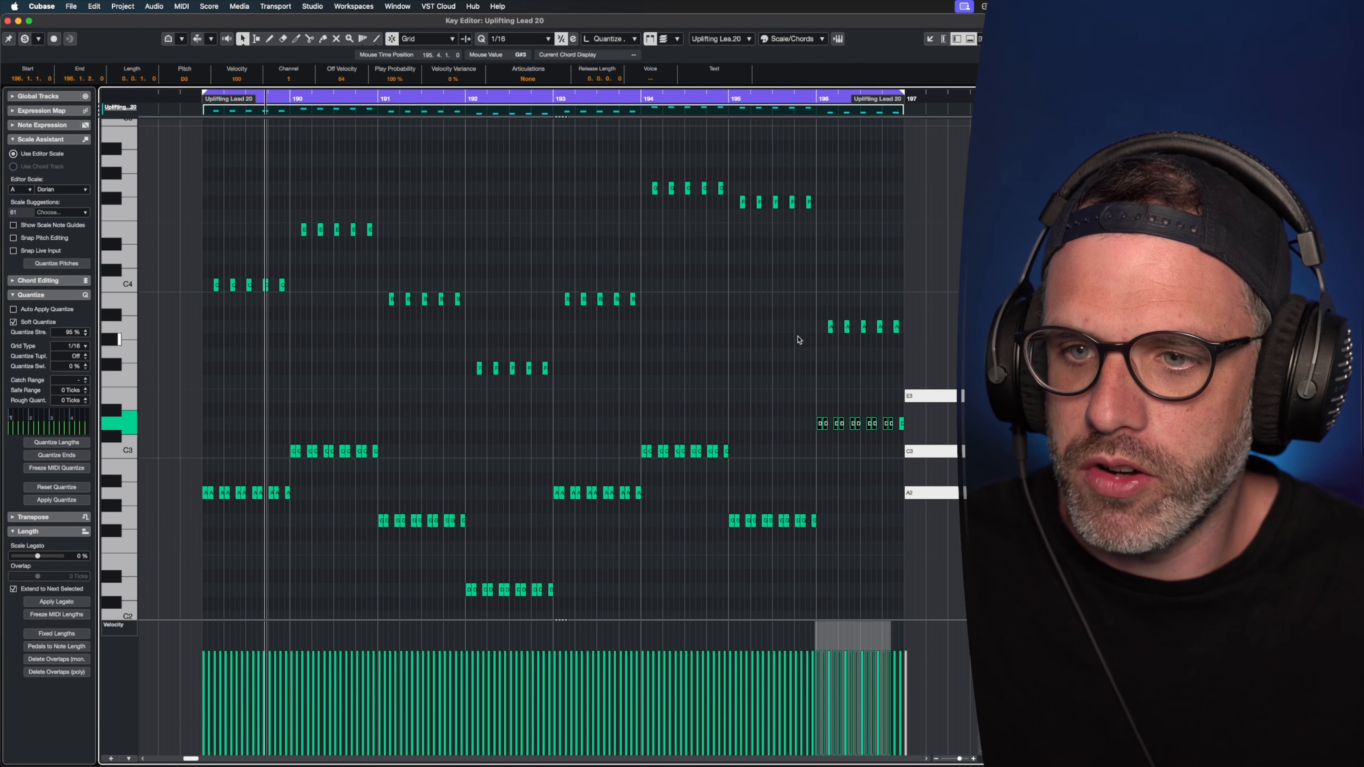
pyautogui.moveTo(791, 320); pyautogui.dragTo(913, 340)
# Delete the long chord notes from bar 197 onward, after the end of the lead.
pyautogui.hscroll(5, 870, 301)
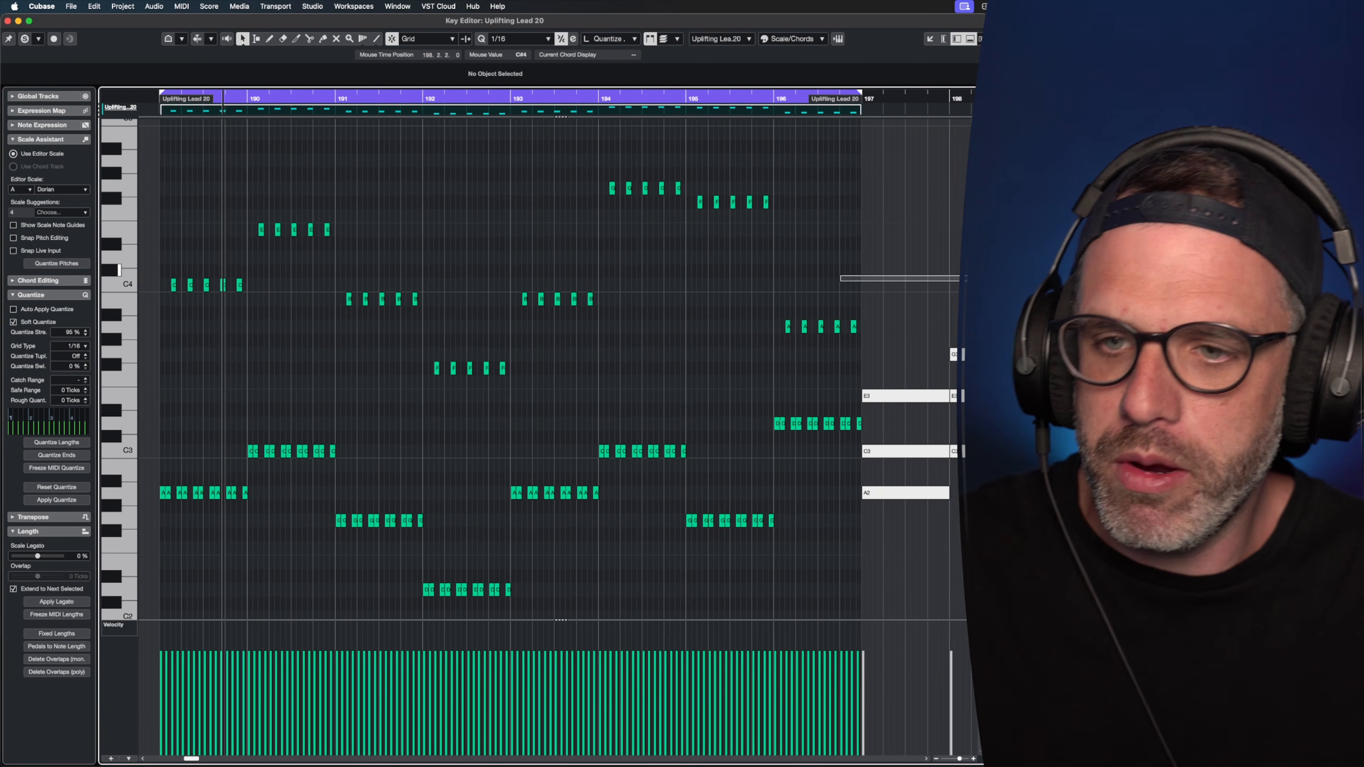
pyautogui.moveTo(693, 261)
pyautogui.mouseDown()
pyautogui.moveTo(959, 502)
pyautogui.moveTo(960, 556)
pyautogui.mouseUp()
pyautogui.press('Delete')
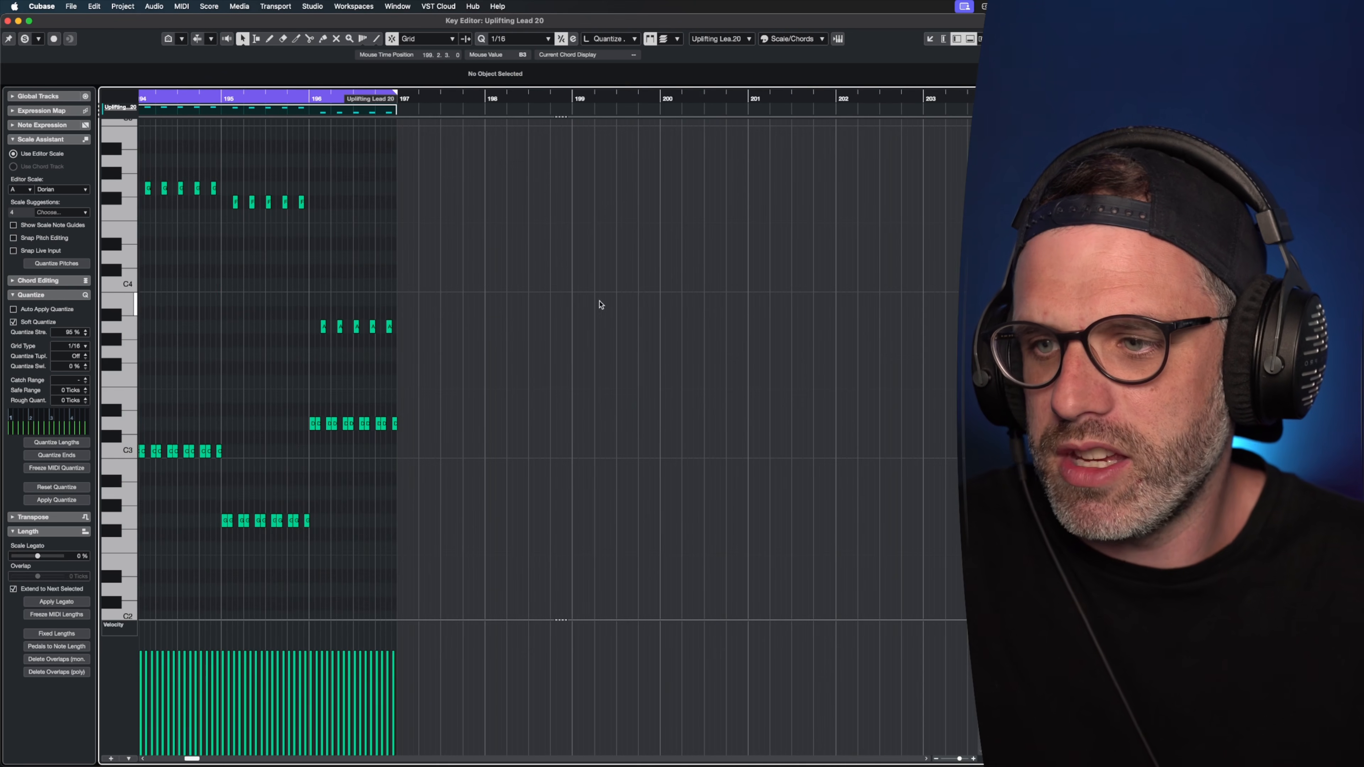
# Extend the lead part past bar 197 and duplicate the notes of bar 196 into bar 197.
pyautogui.moveTo(605, 304); pyautogui.dragTo(233, 283)
pyautogui.moveTo(389, 101); pyautogui.dragTo(536, 102)
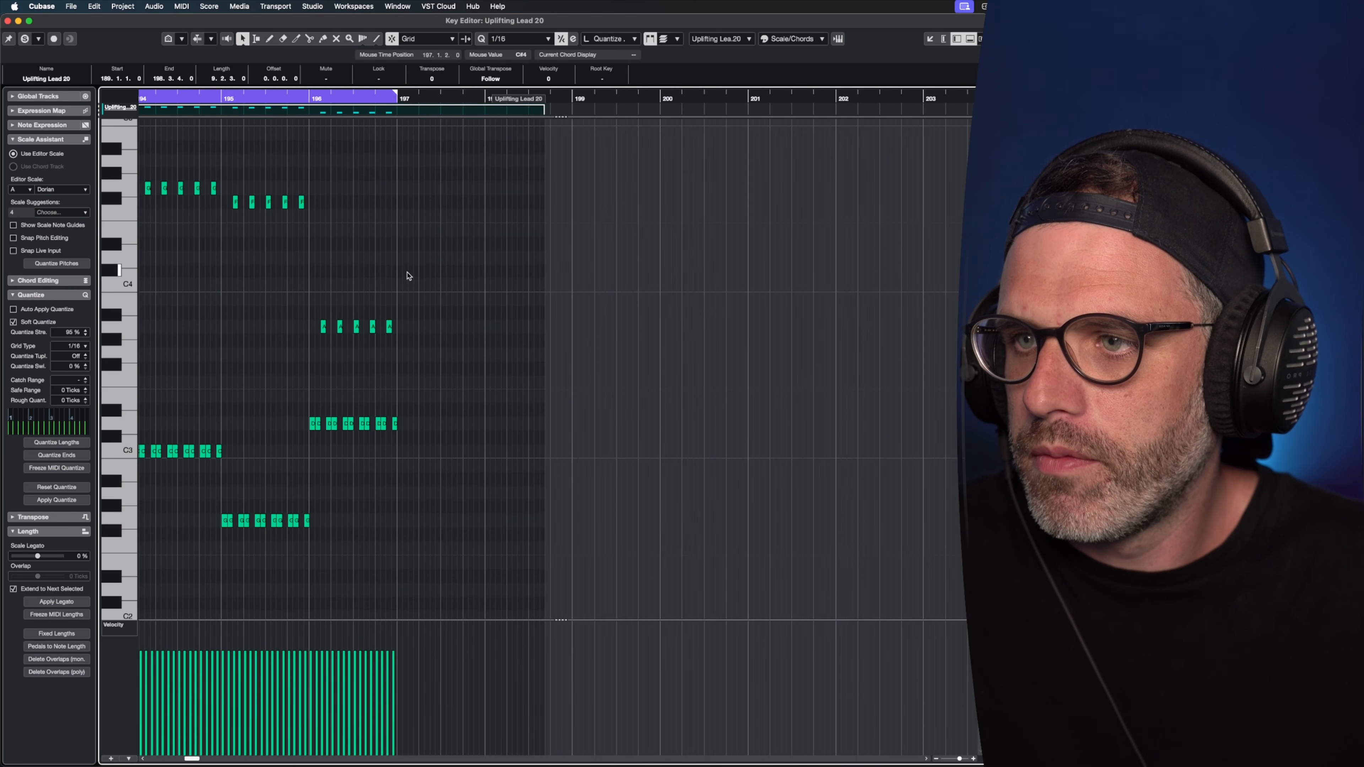
pyautogui.moveTo(438, 258); pyautogui.dragTo(273, 454)
pyautogui.press('super+d')
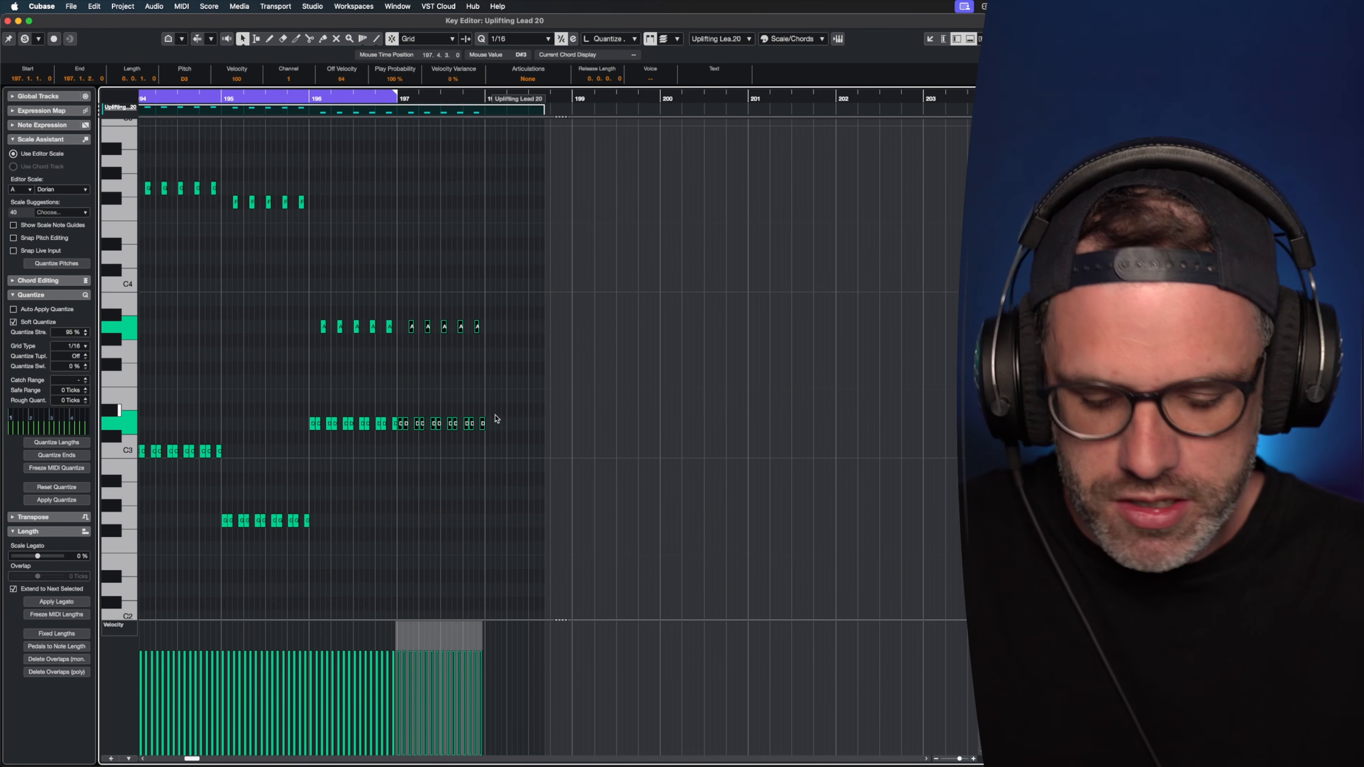
# Transpose the copied notes in bar 197 down five semitones, putting the low notes on A2.
pyautogui.press('Down')
pyautogui.press('Down')
pyautogui.press('Down')
pyautogui.press('Down')
pyautogui.press('Down')
# Raise the upper notes in bar 197 to C4.
pyautogui.moveTo(526, 375); pyautogui.dragTo(395, 408)
pyautogui.press('Up')
pyautogui.press('Up')
pyautogui.press('Up')
pyautogui.press('Up')
pyautogui.press('Up')
pyautogui.press('Up')
pyautogui.press('Up')
pyautogui.press('Up')
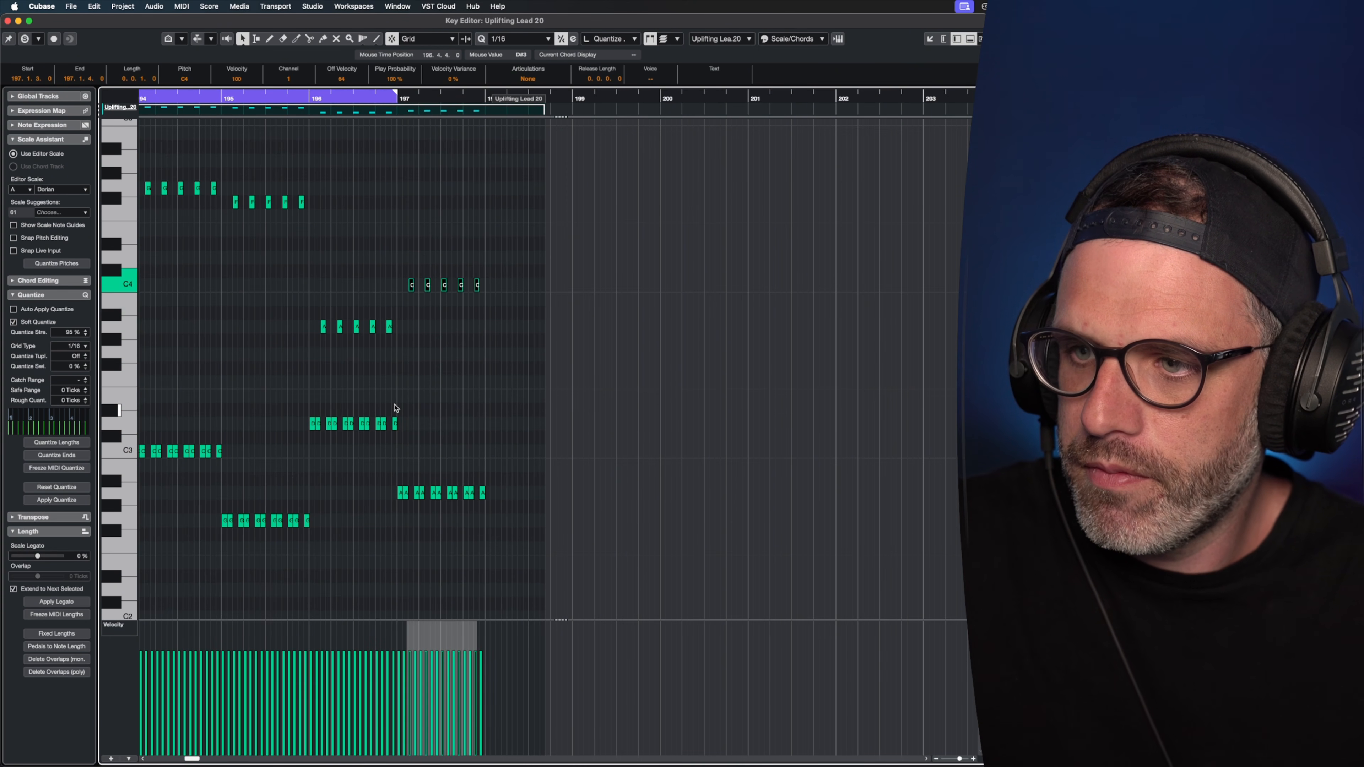
# Examine the upper notes in bar 190 and the melodic contour of the whole lead through bar 197.
pyautogui.moveTo(422, 243); pyautogui.dragTo(131, 257)
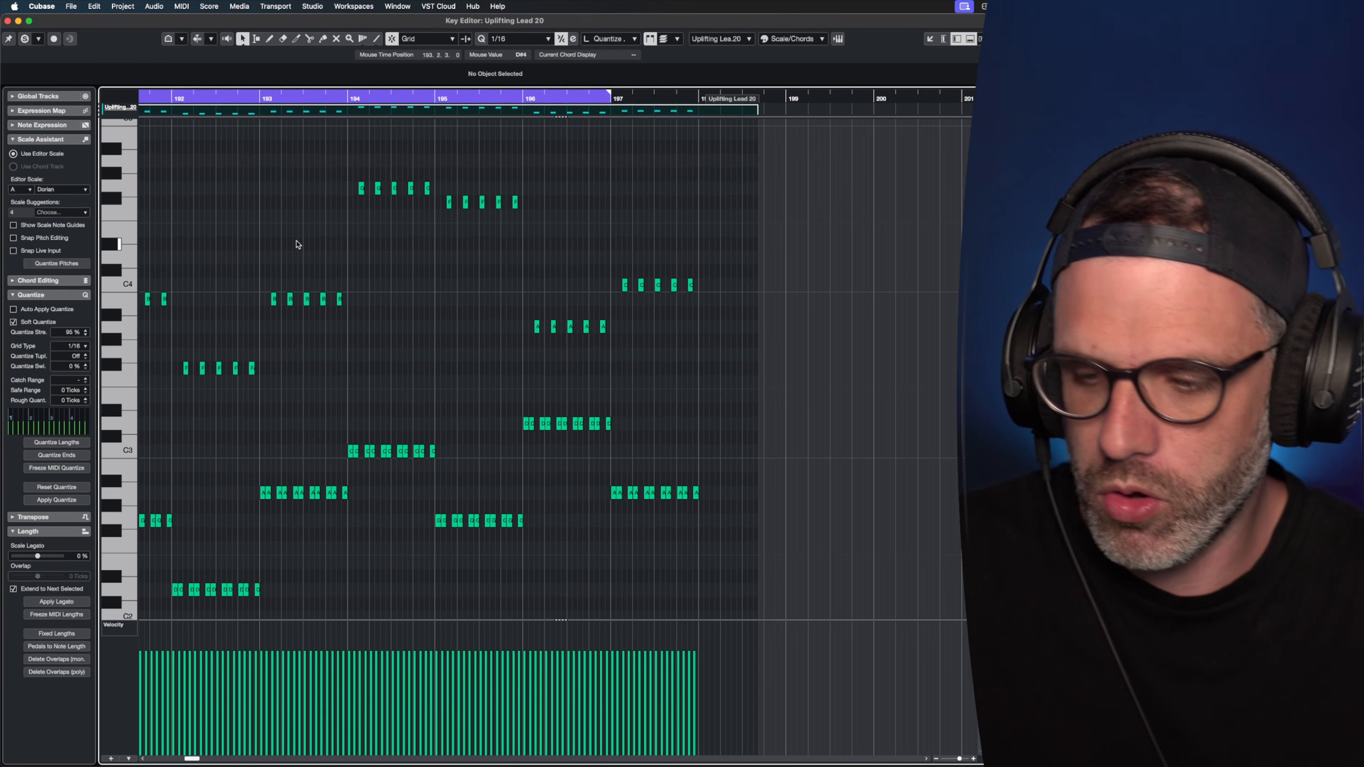
pyautogui.moveTo(296, 241); pyautogui.dragTo(141, 228)
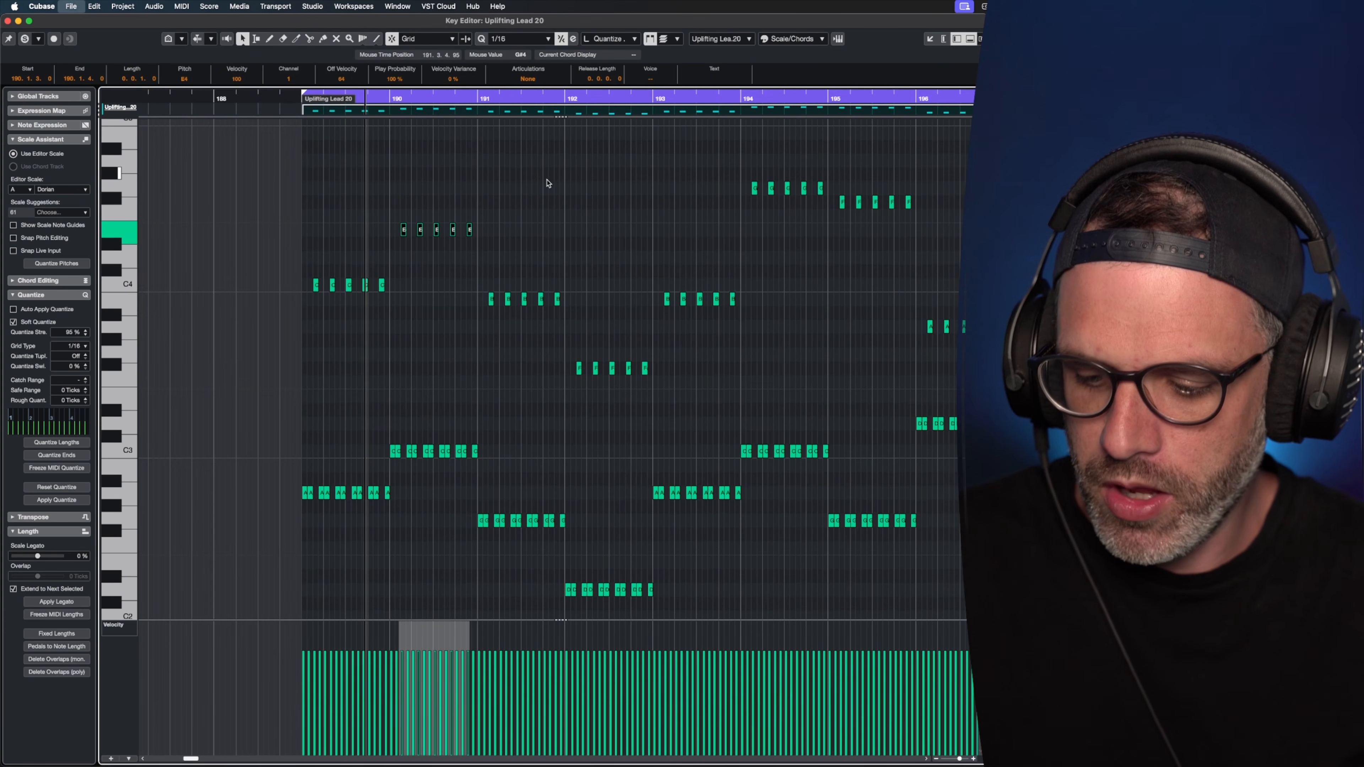
pyautogui.press('g')
pyautogui.press('g')
pyautogui.press('g')
pyautogui.click(782, 160)
pyautogui.hscroll(10, 783, 160)
pyautogui.moveTo(323, 156); pyautogui.dragTo(124, 166)
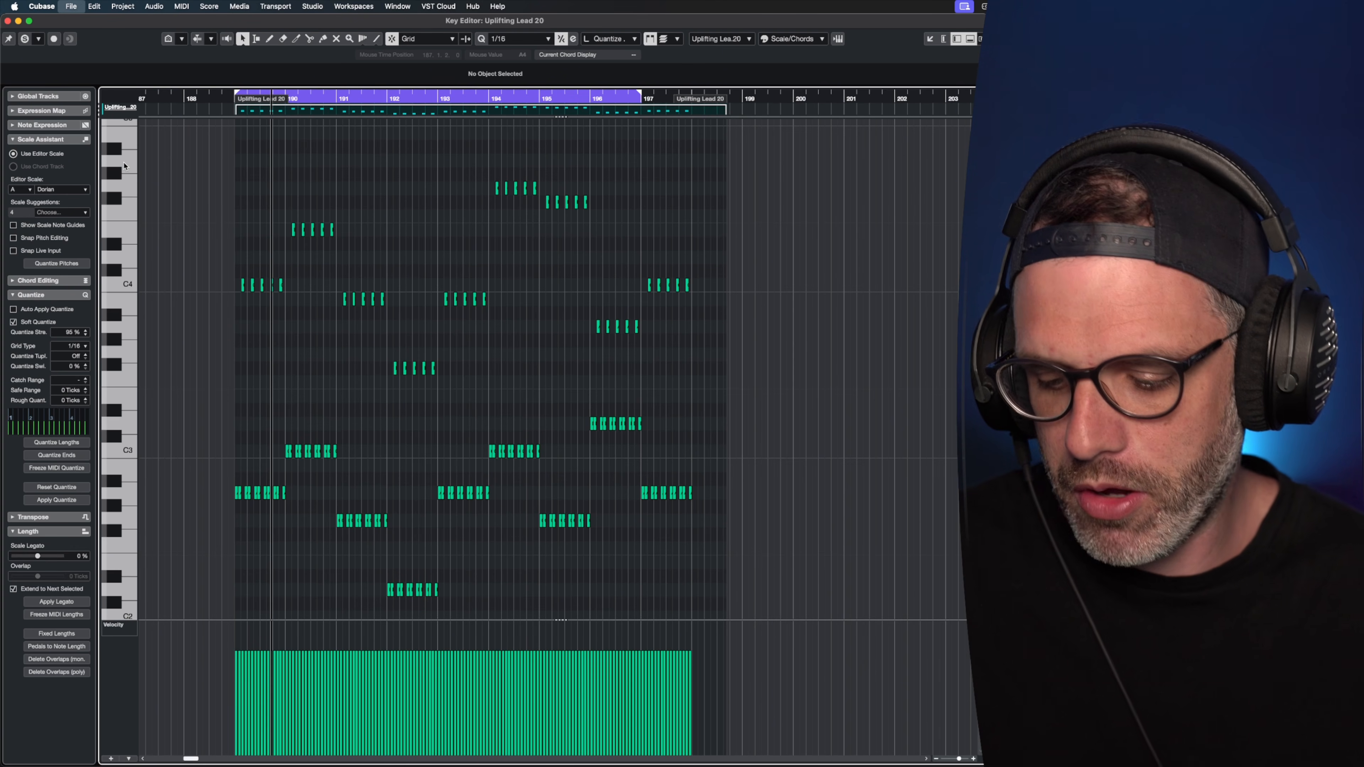
pyautogui.hscroll(-5, 647, 206)
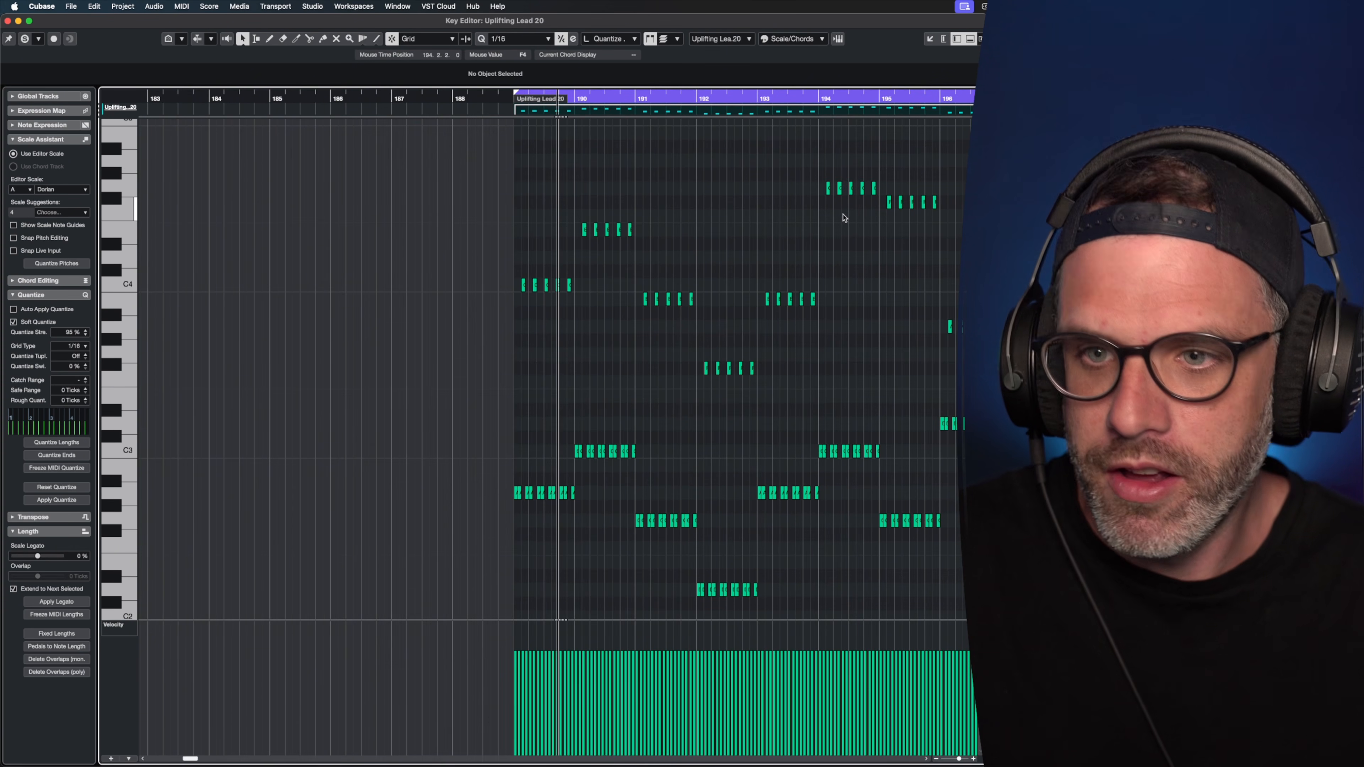
pyautogui.hscroll(5, 872, 237)
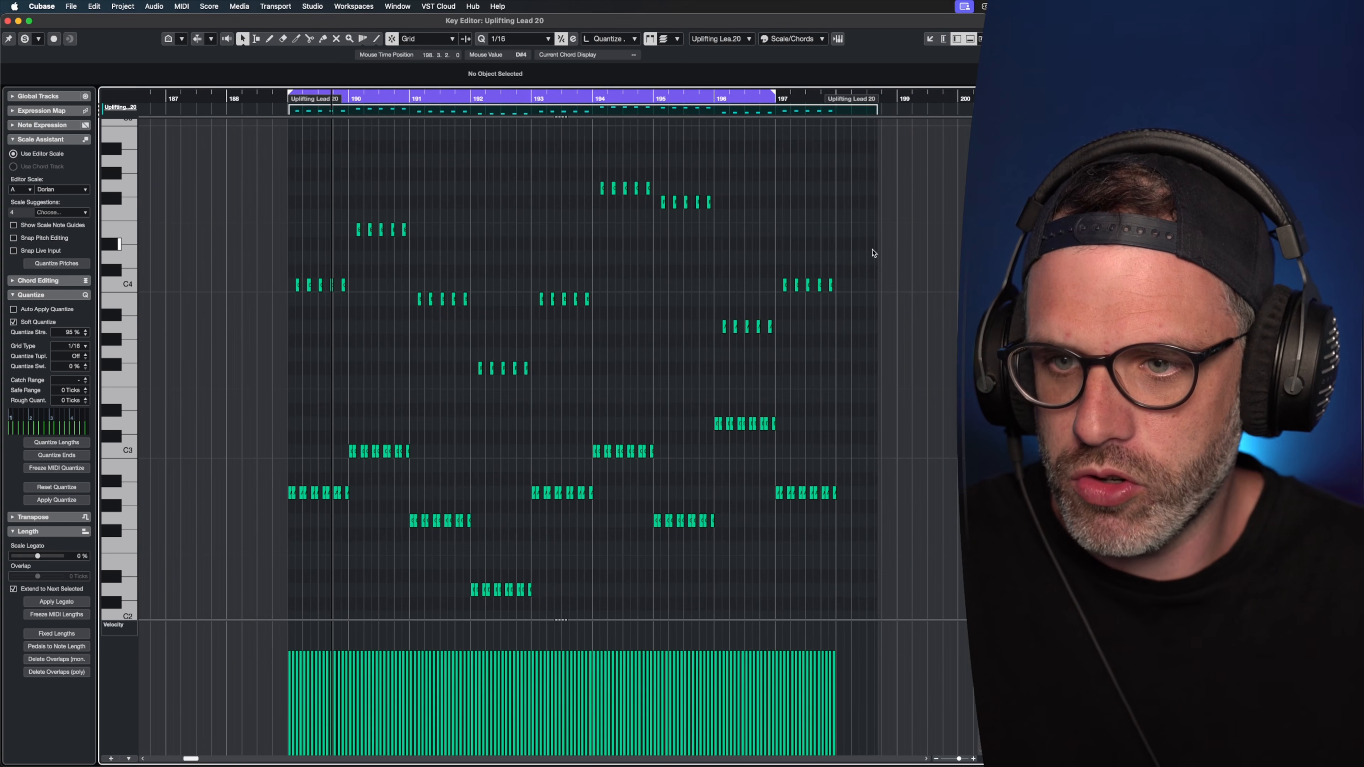
# Trim the lead part to end at bar 198 and extend the loop range to the same point.
pyautogui.press('Return')
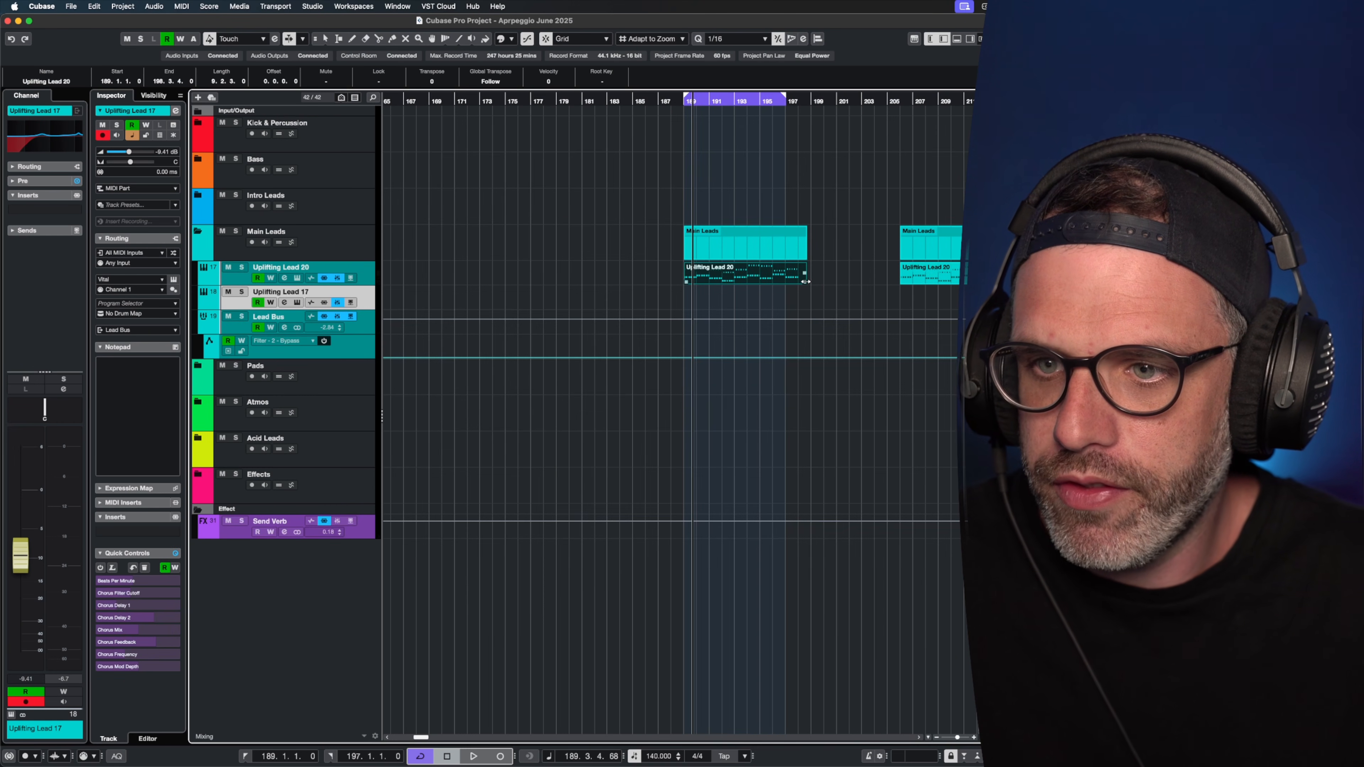
pyautogui.doubleClick(797, 280)
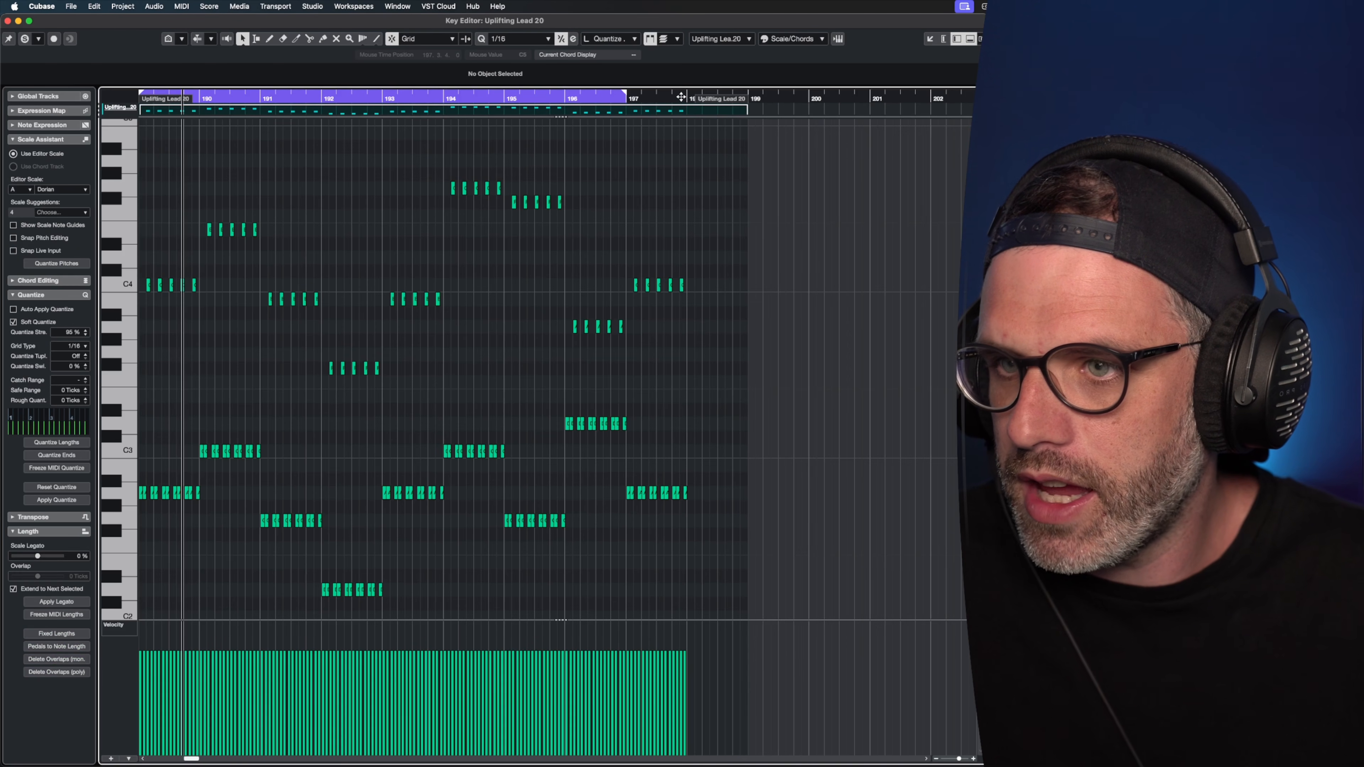
pyautogui.moveTo(629, 92); pyautogui.dragTo(661, 103)
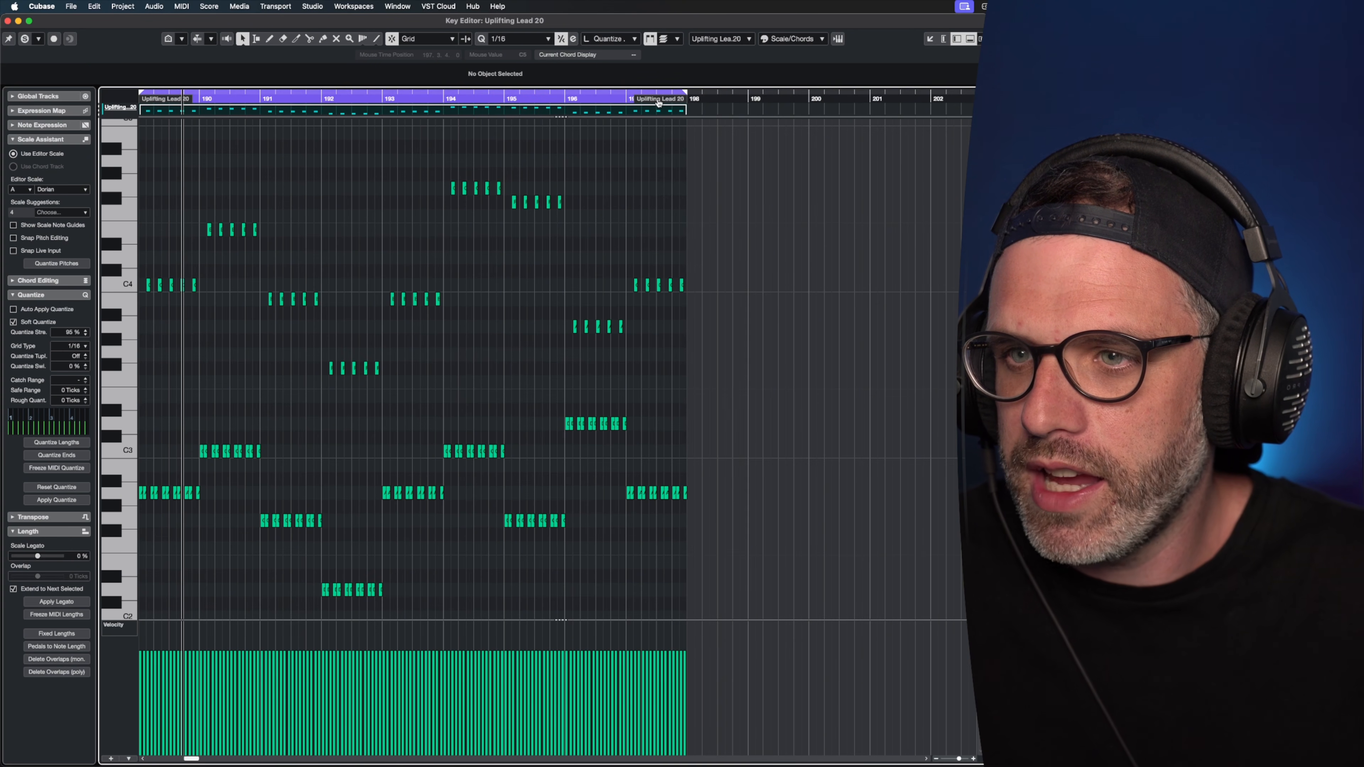
pyautogui.click(658, 103)
pyautogui.press('Return')
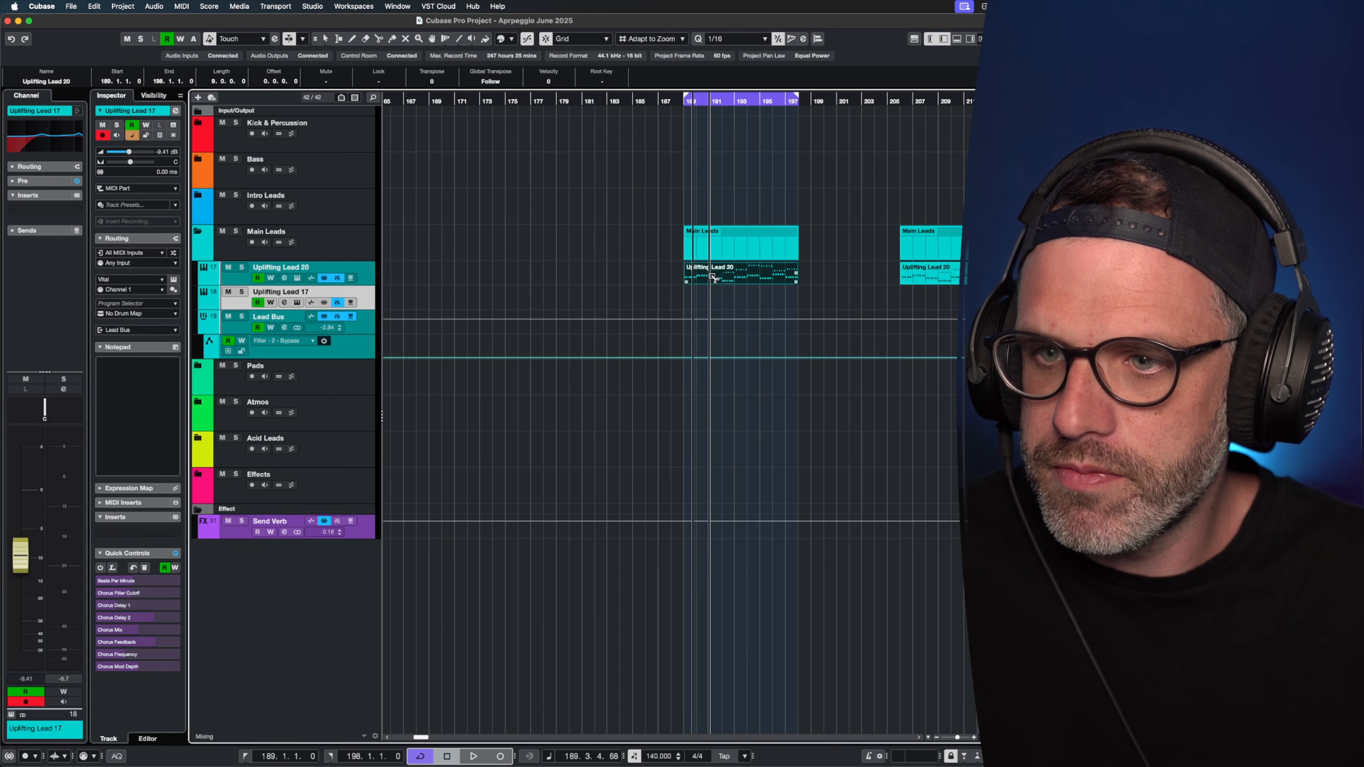
# Copy the lead part from the Uplifting Lead 20 track onto the Uplifting Lead 17 track and start playback.
pyautogui.moveTo(713, 276); pyautogui.dragTo(714, 299)
pyautogui.click(641, 205)
pyautogui.press('space')
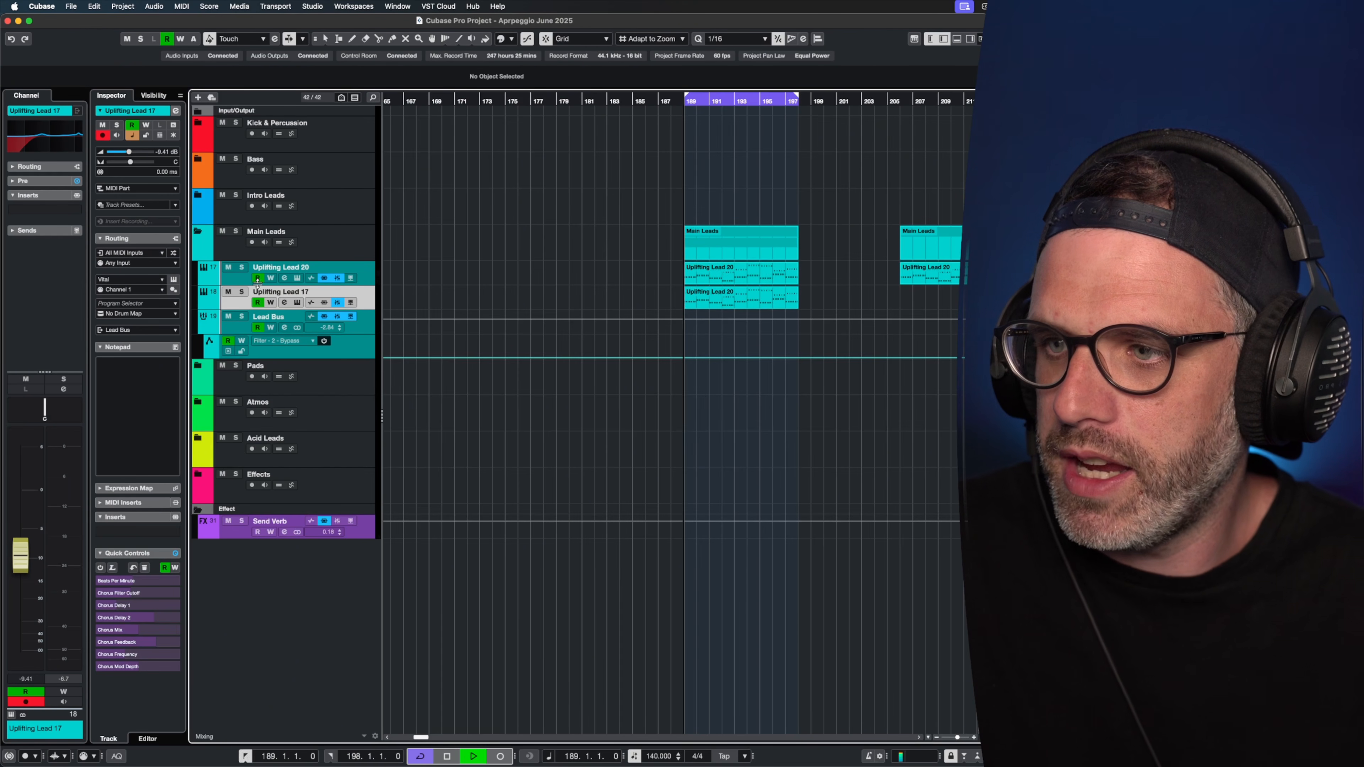
# Try raising the last two upper notes in bar 192 to A3 while the lead plays.
pyautogui.press('Return')
pyautogui.moveTo(513, 347); pyautogui.dragTo(466, 376)
pyautogui.press('Up')
pyautogui.press('Up')
pyautogui.press('Up')
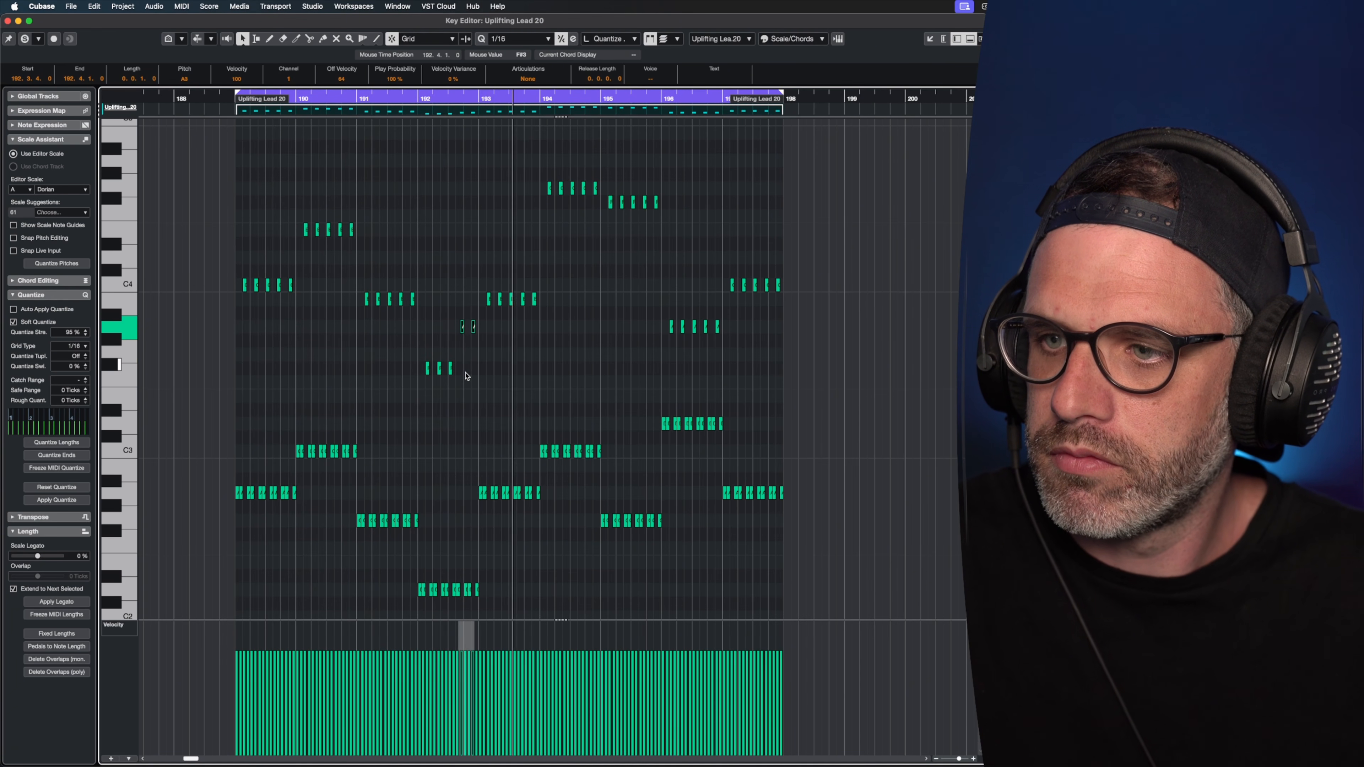
# Return the last two upper notes in bar 192 to F#3 and stop playback in the project window.
pyautogui.moveTo(478, 279); pyautogui.dragTo(430, 329)
pyautogui.press('Up')
pyautogui.press('Down')
pyautogui.press('Down')
pyautogui.press('Down')
pyautogui.press('Down')
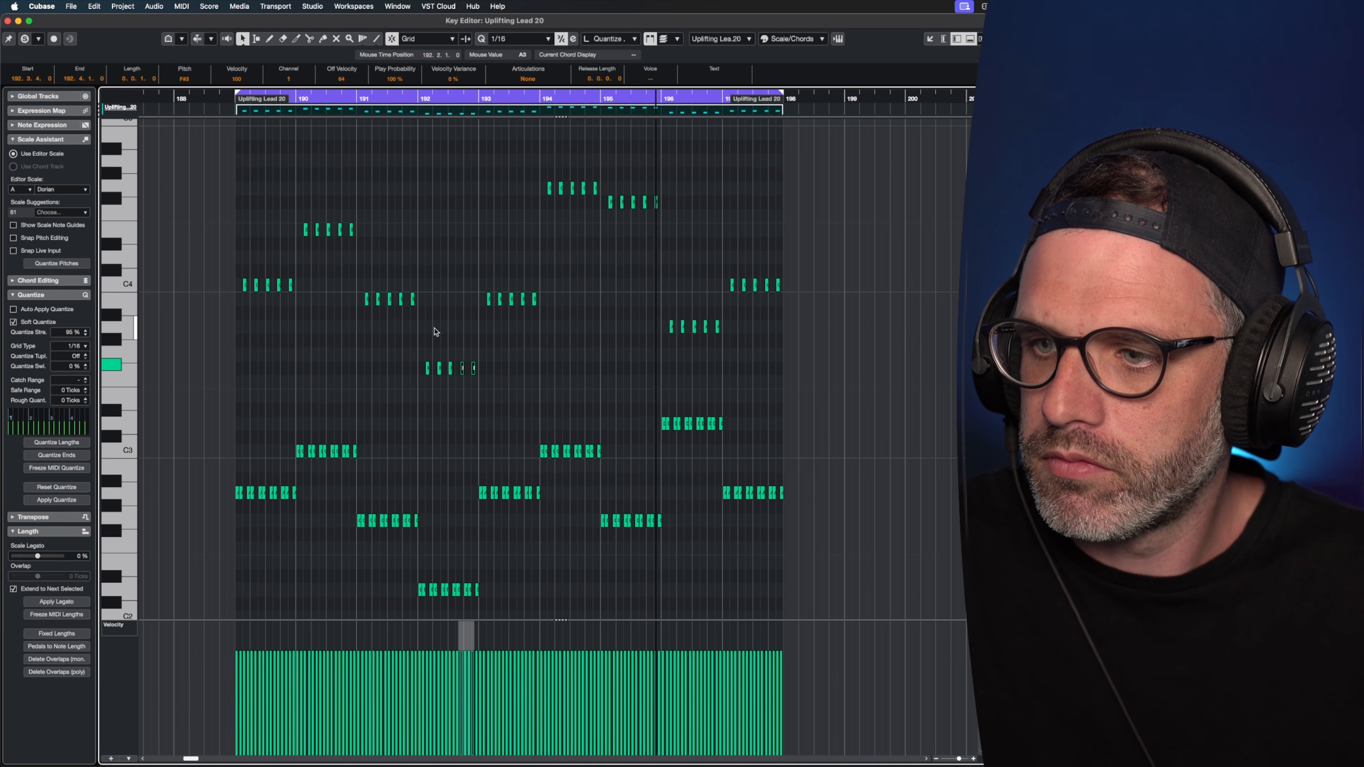
pyautogui.press('Return')
pyautogui.press('space')
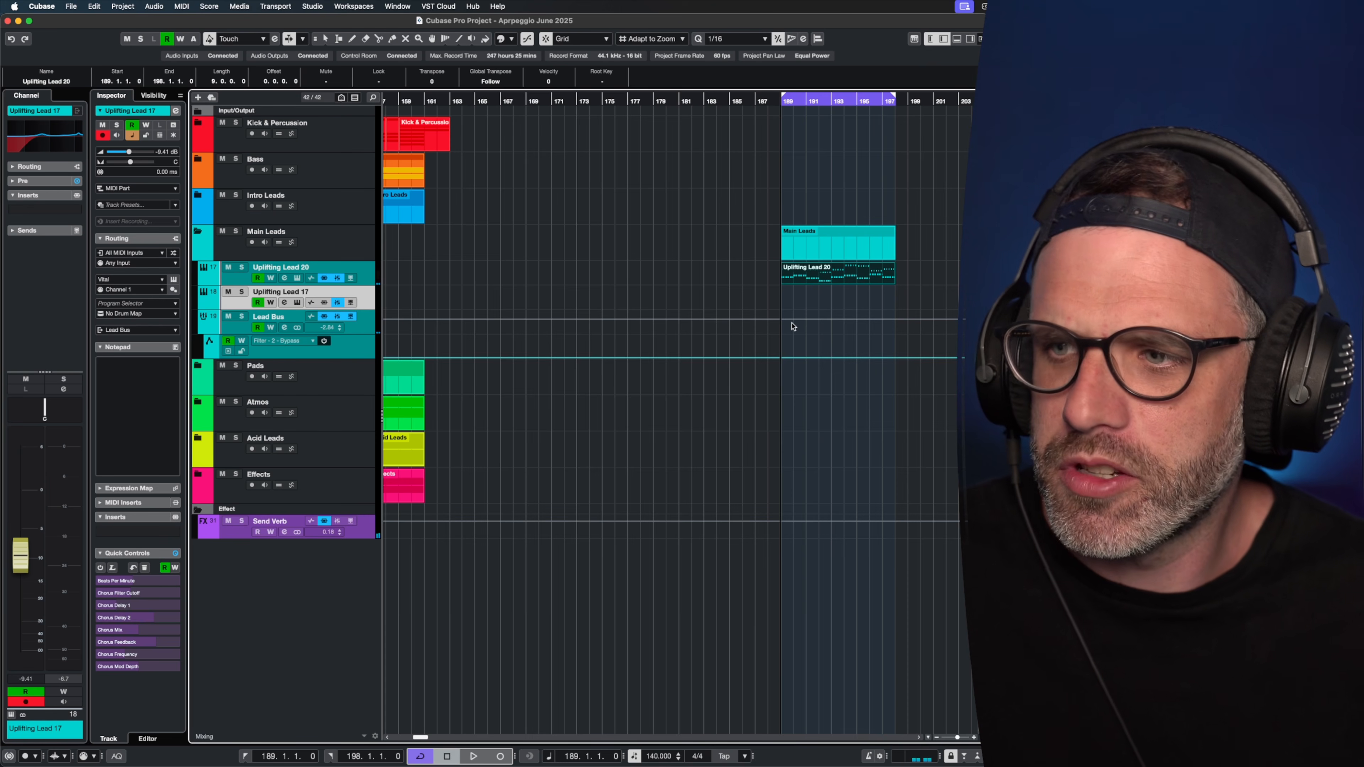
# Reopen the lead part and compare the last two upper notes of bar 192 with the upper notes of bar 193.
pyautogui.doubleClick(821, 281)
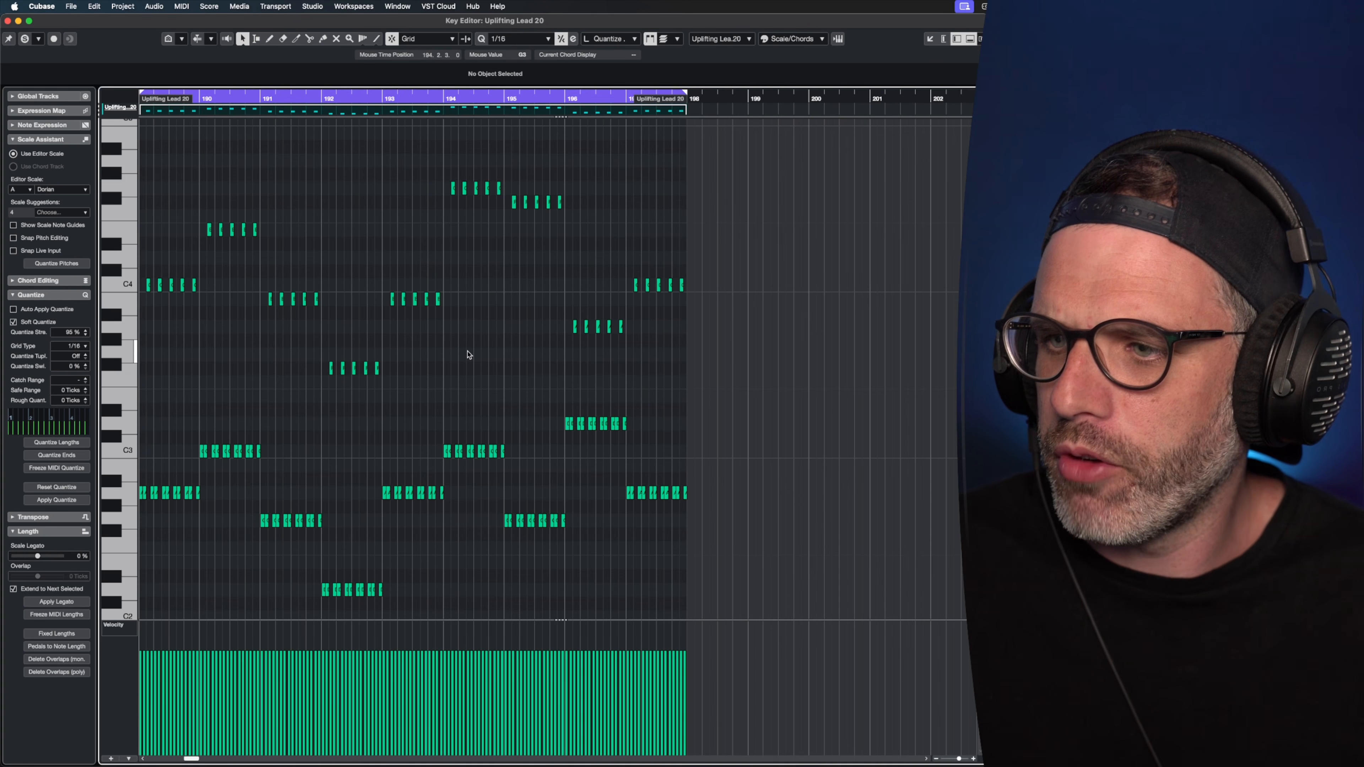
pyautogui.moveTo(469, 353); pyautogui.dragTo(361, 378)
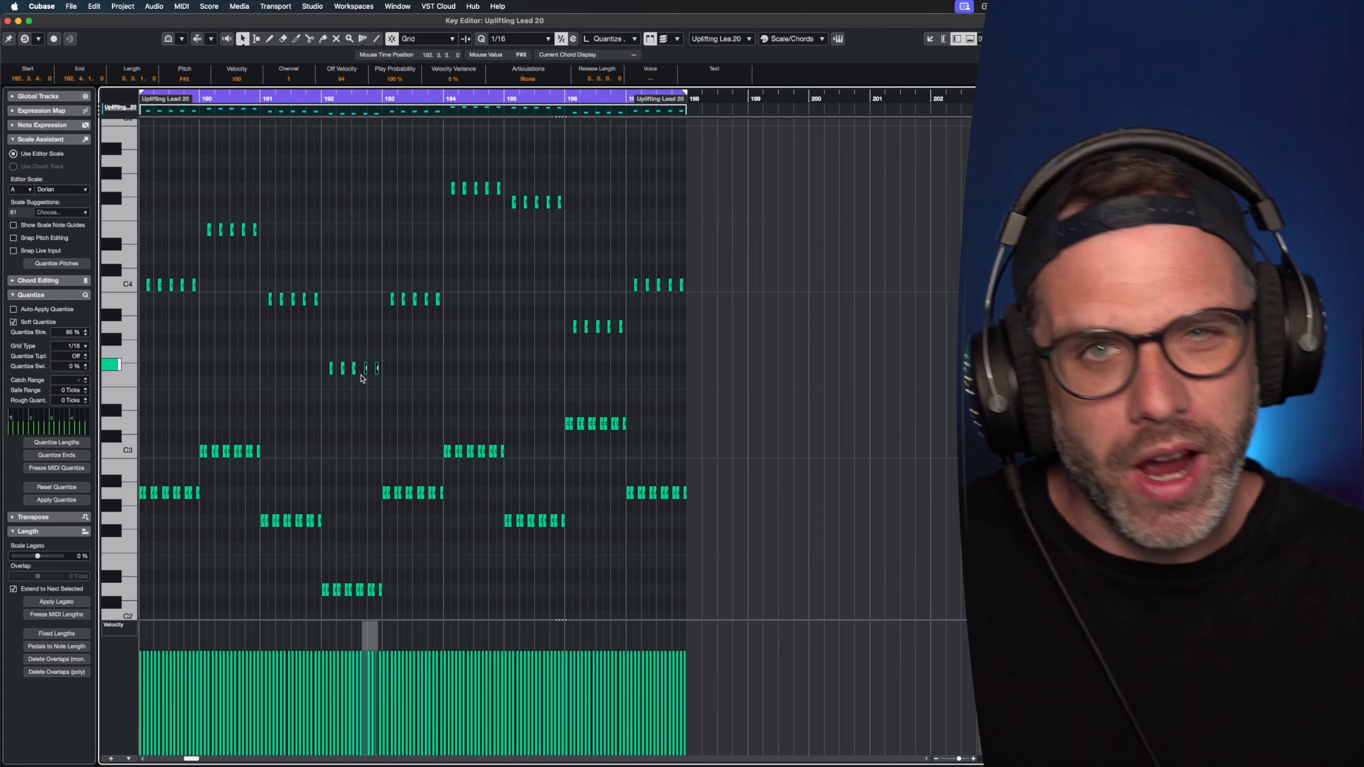
pyautogui.moveTo(350, 274); pyautogui.dragTo(481, 331)
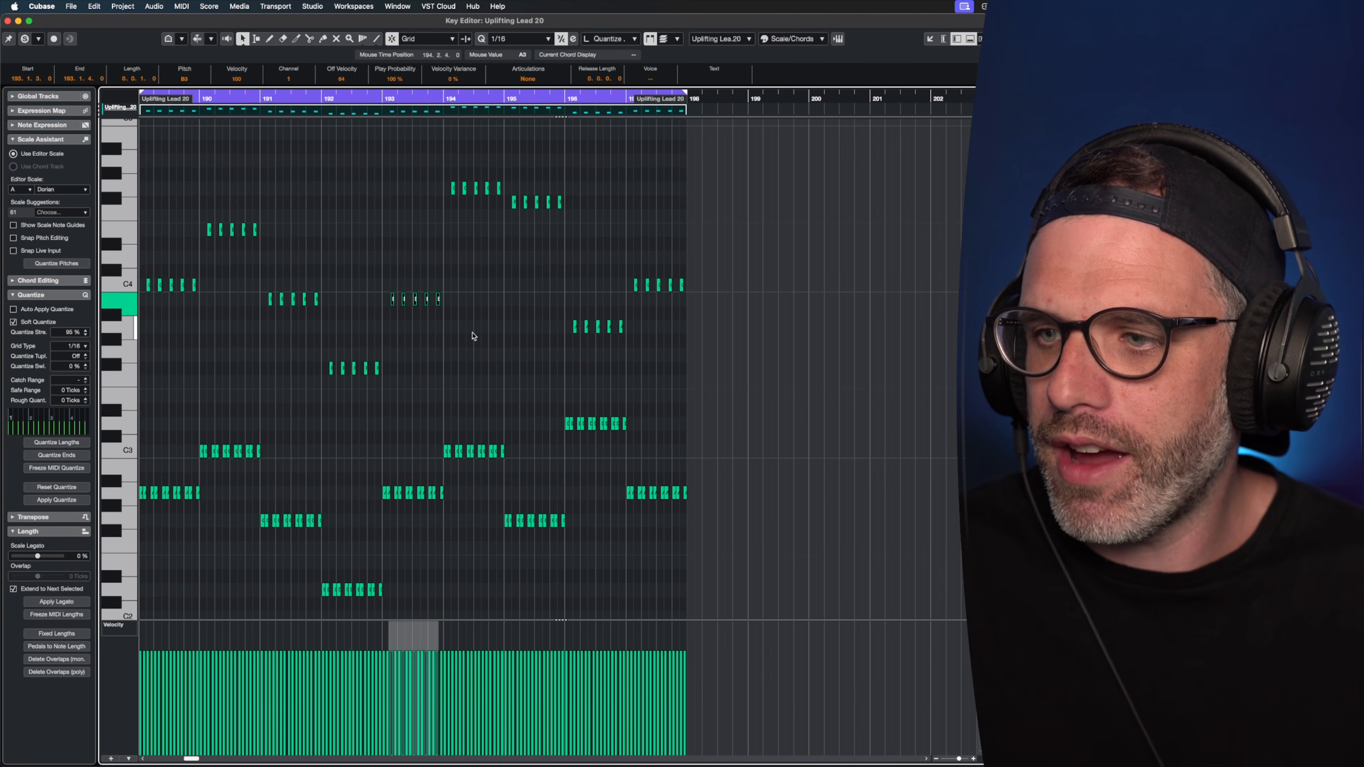
pyautogui.moveTo(471, 335); pyautogui.dragTo(252, 413)
pyautogui.moveTo(359, 275); pyautogui.dragTo(479, 332)
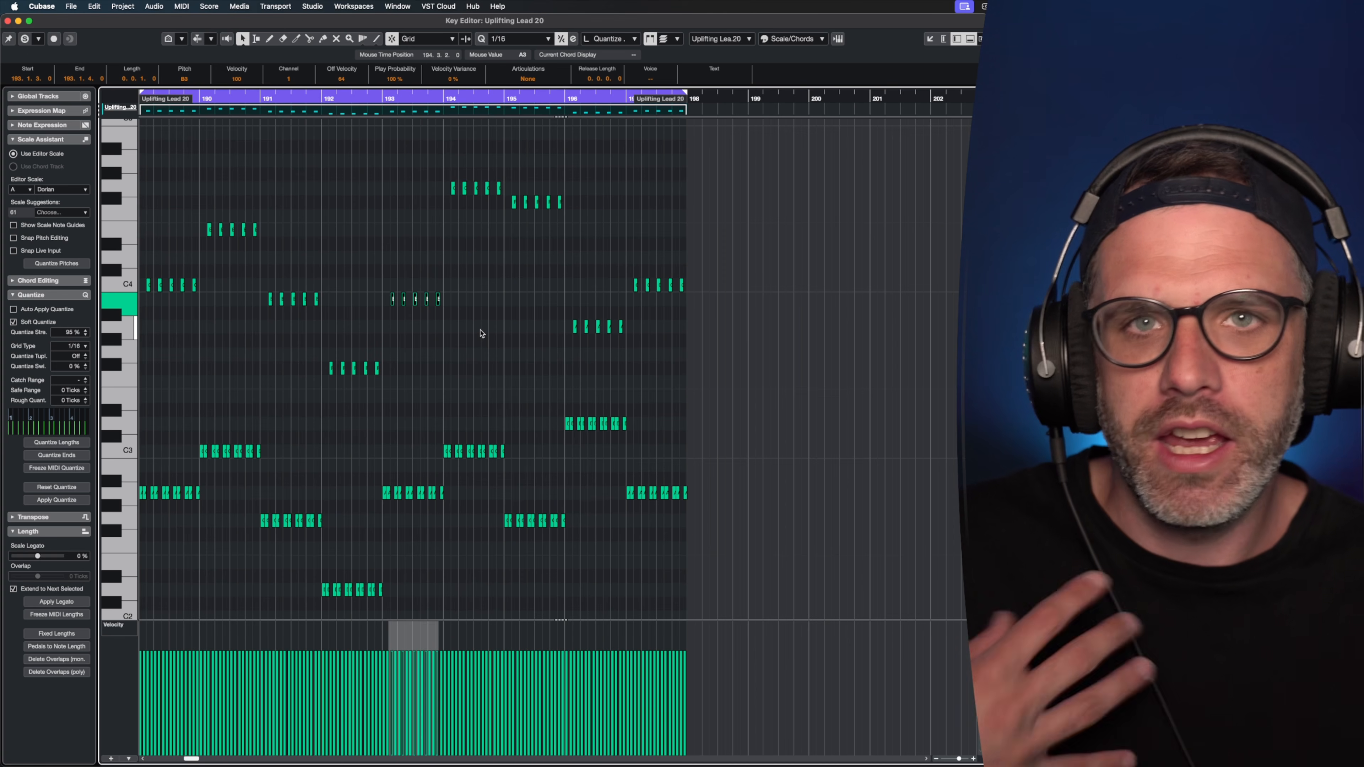
# Raise the last two upper notes in bar 192 to A3.
pyautogui.press('h')
pyautogui.press('h')
pyautogui.press('h')
pyautogui.press('h')
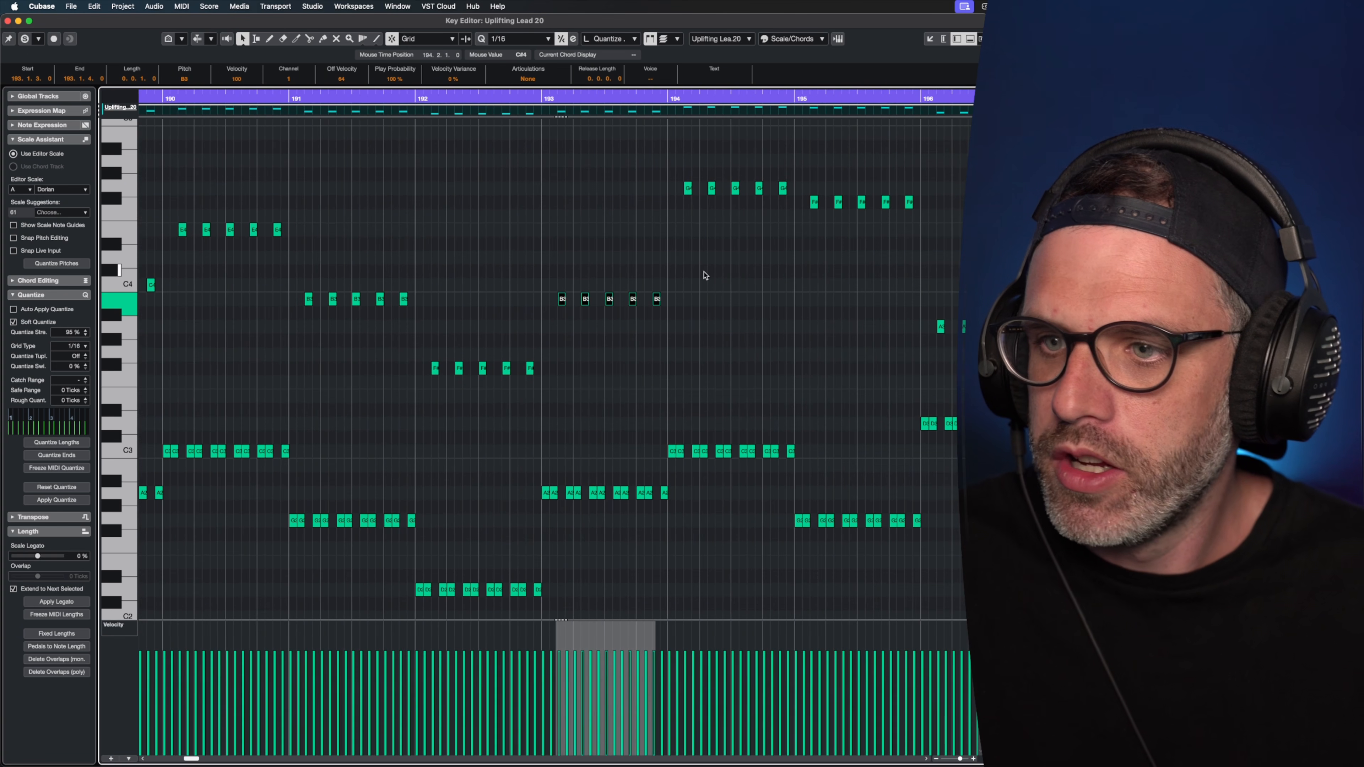
pyautogui.moveTo(704, 275); pyautogui.dragTo(500, 384)
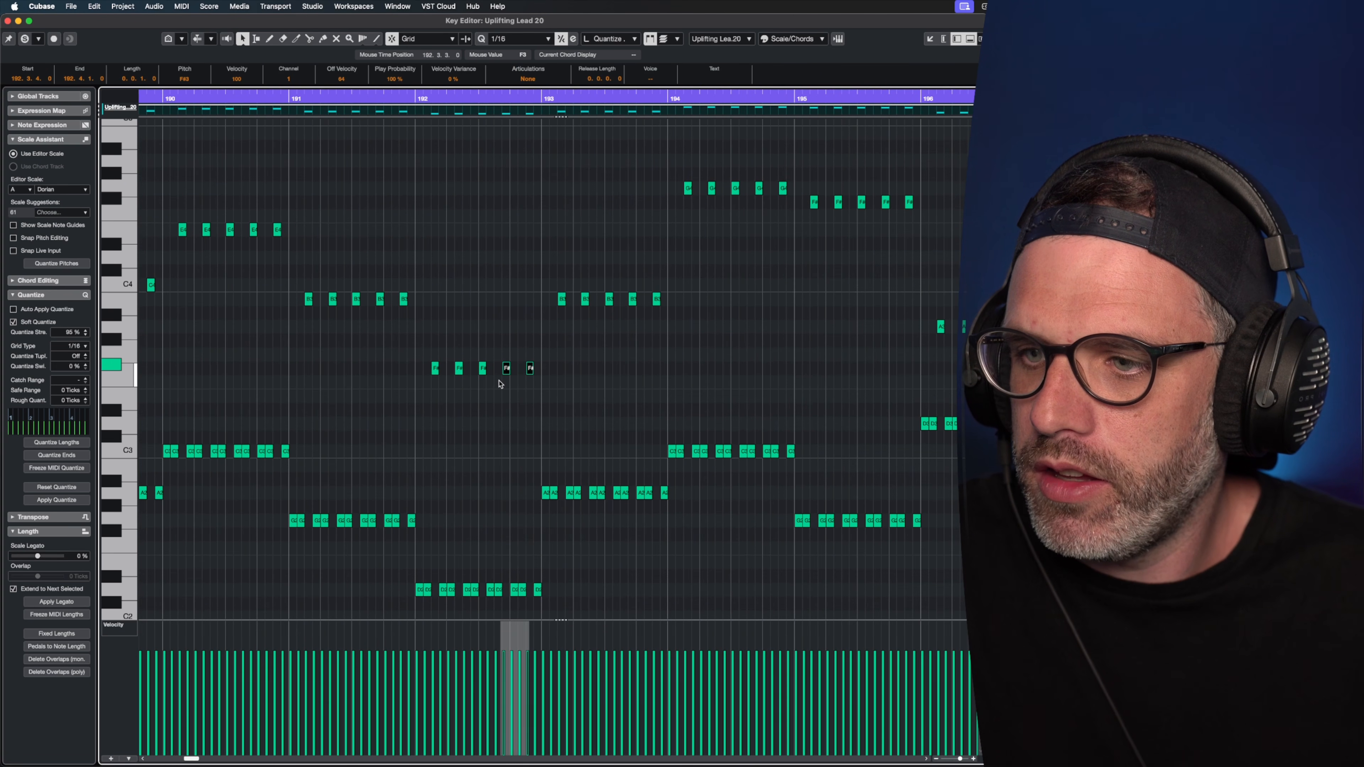
pyautogui.press('Up')
pyautogui.press('Up')
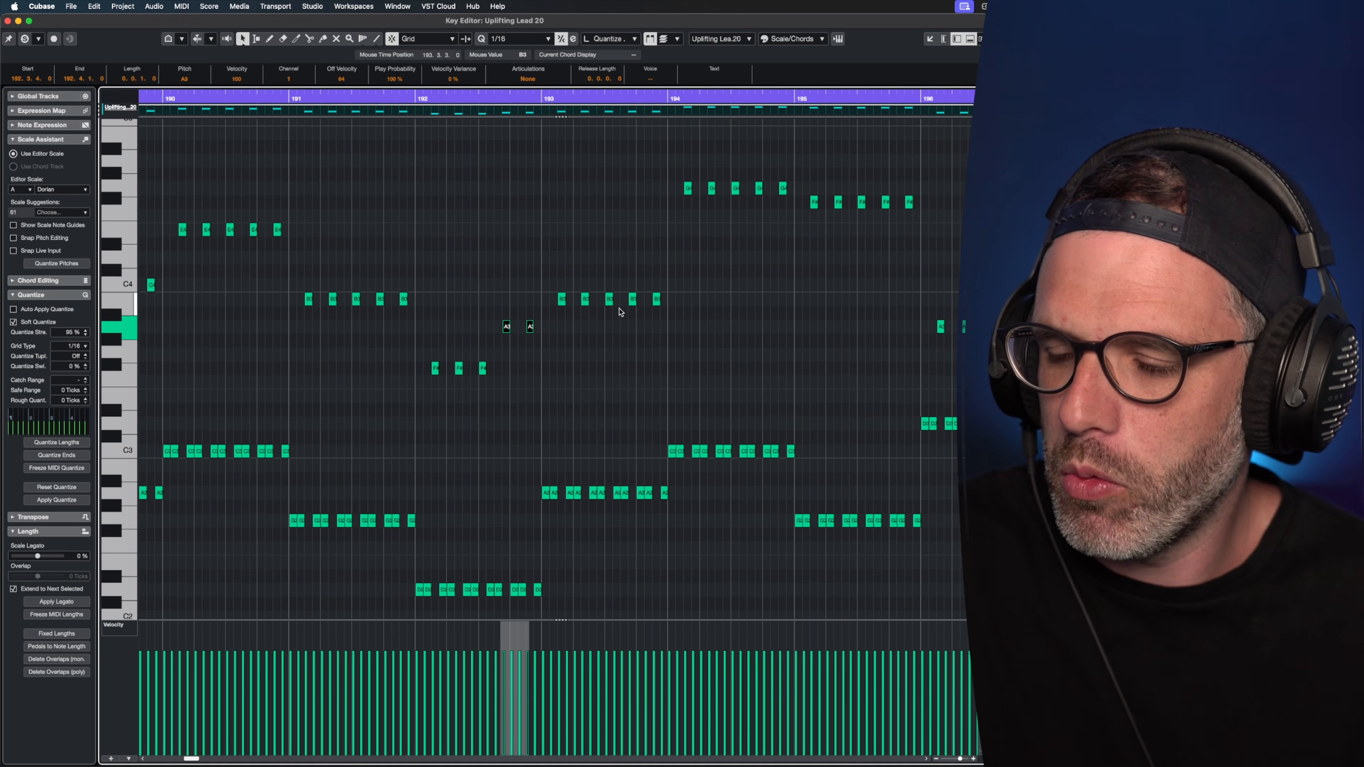
# Raise the upper notes in bar 193 to C4 and listen to the lead.
pyautogui.moveTo(557, 288); pyautogui.dragTo(714, 303)
pyautogui.press('Up')
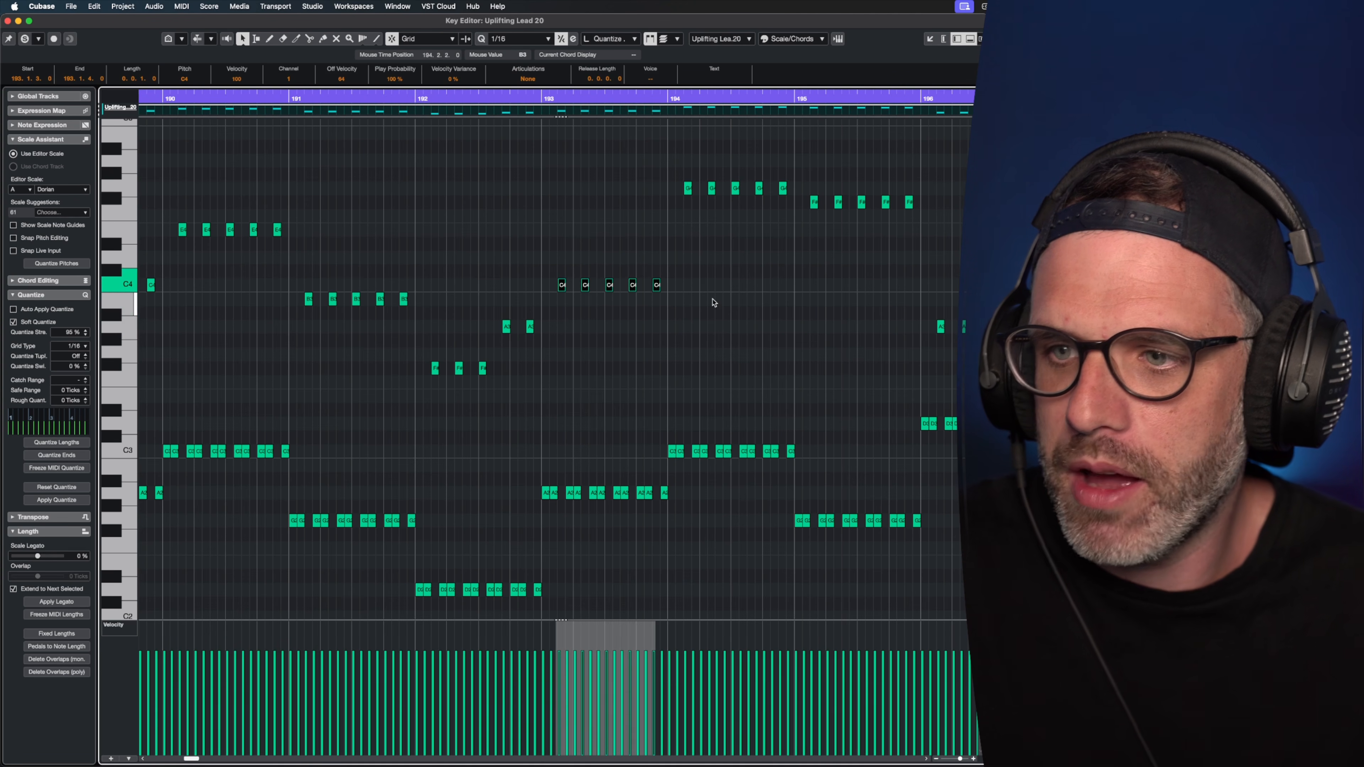
pyautogui.press('g')
pyautogui.click(384, 230)
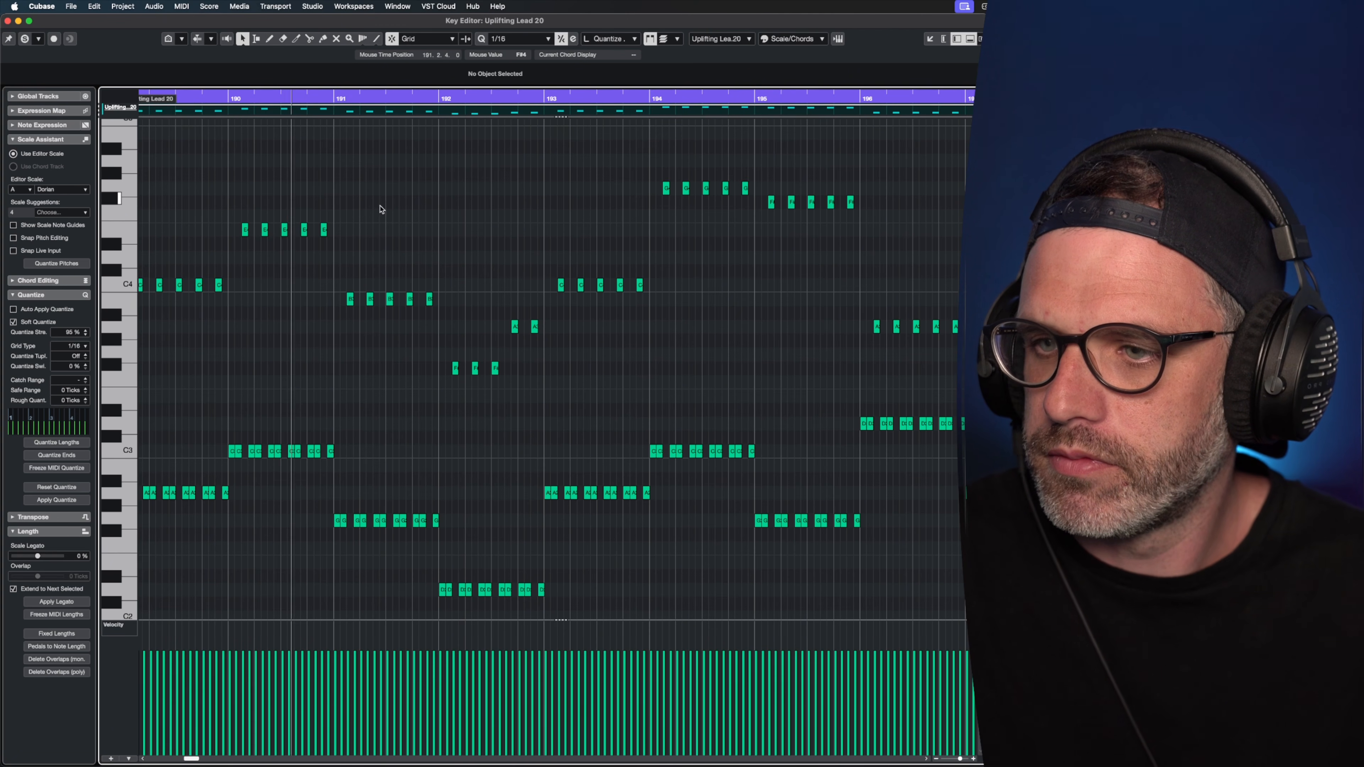
pyautogui.press('g')
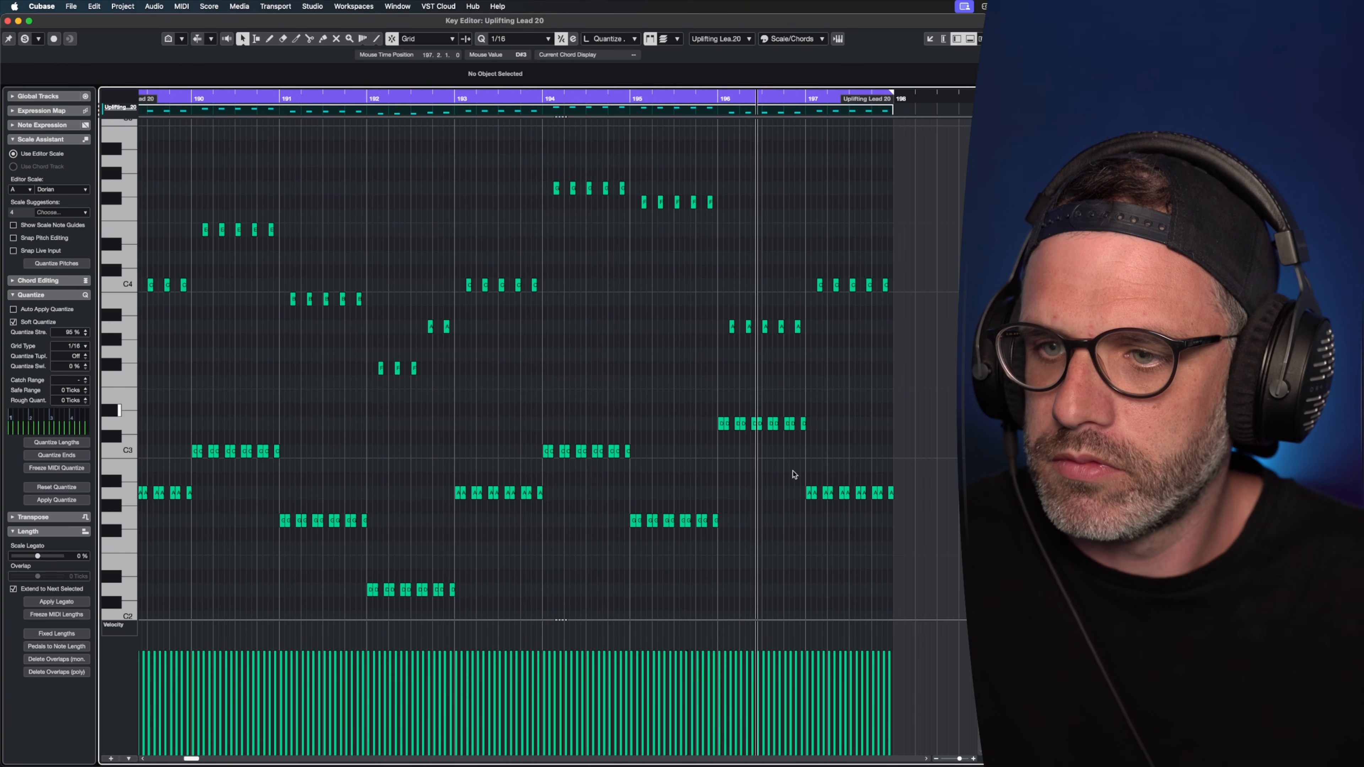
# Delete the notes in bar 197 and shorten the lead part to end at the start of that bar.
pyautogui.moveTo(910, 256); pyautogui.dragTo(807, 507)
pyautogui.press('Delete')
pyautogui.moveTo(891, 107); pyautogui.dragTo(805, 112)
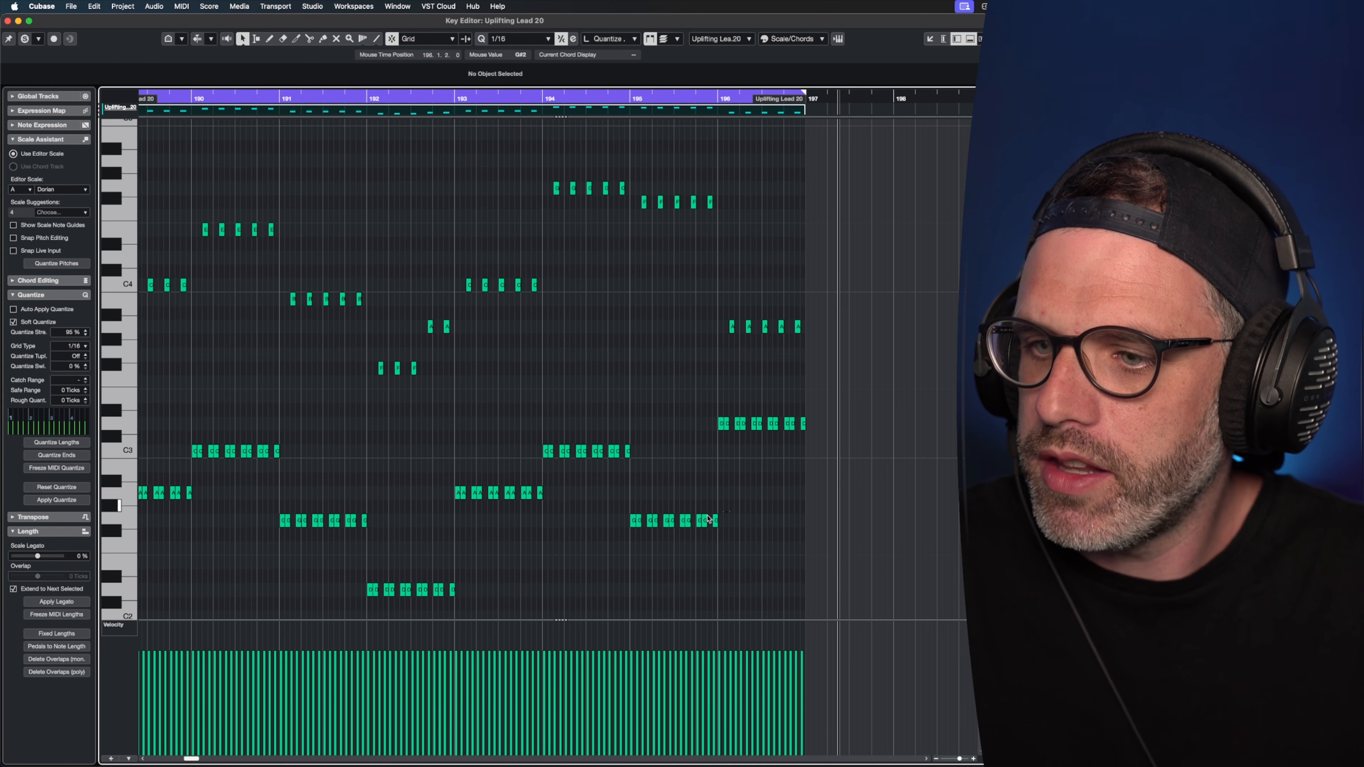
# Raise the low notes in bar 195 an octave to G3 and clear the selection.
pyautogui.moveTo(730, 512); pyautogui.dragTo(602, 539)
pyautogui.hotkey('shift', 'Up')
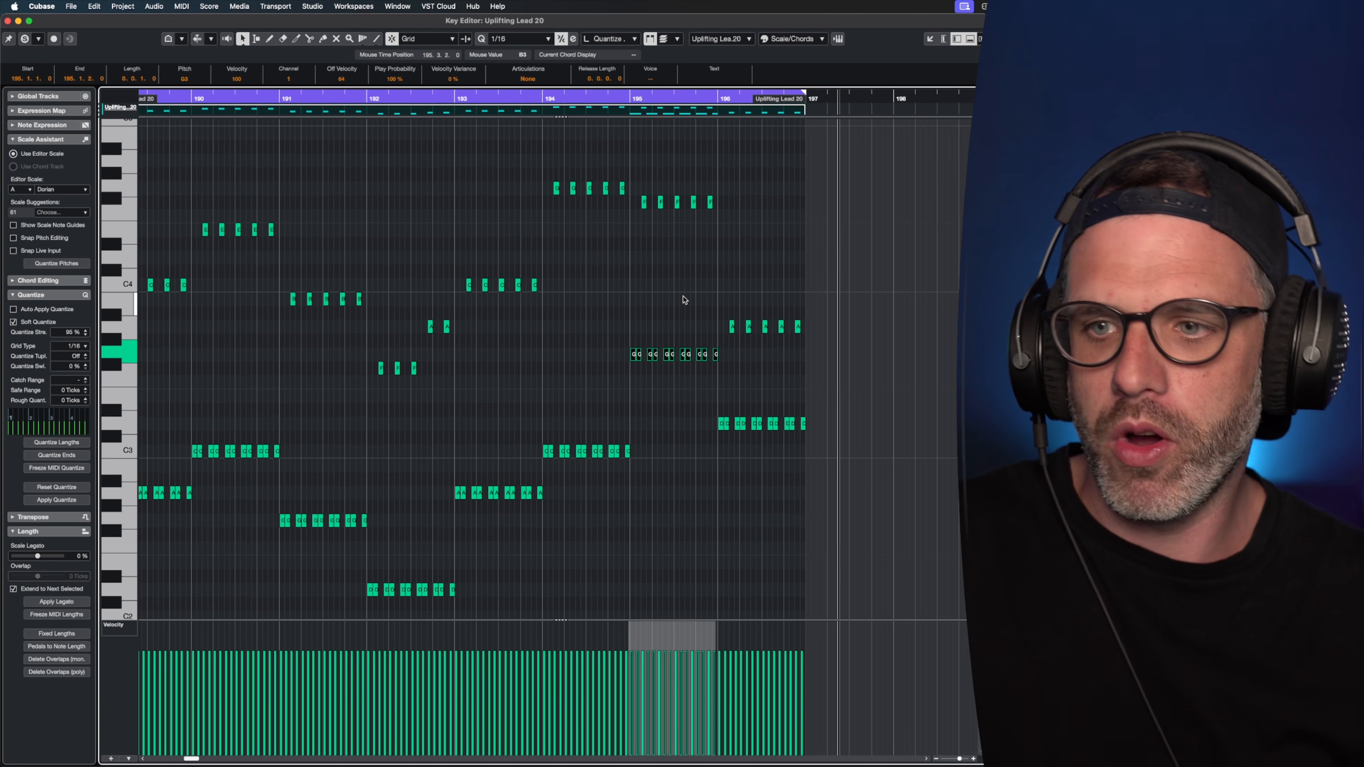
pyautogui.moveTo(667, 230); pyautogui.dragTo(680, 293)
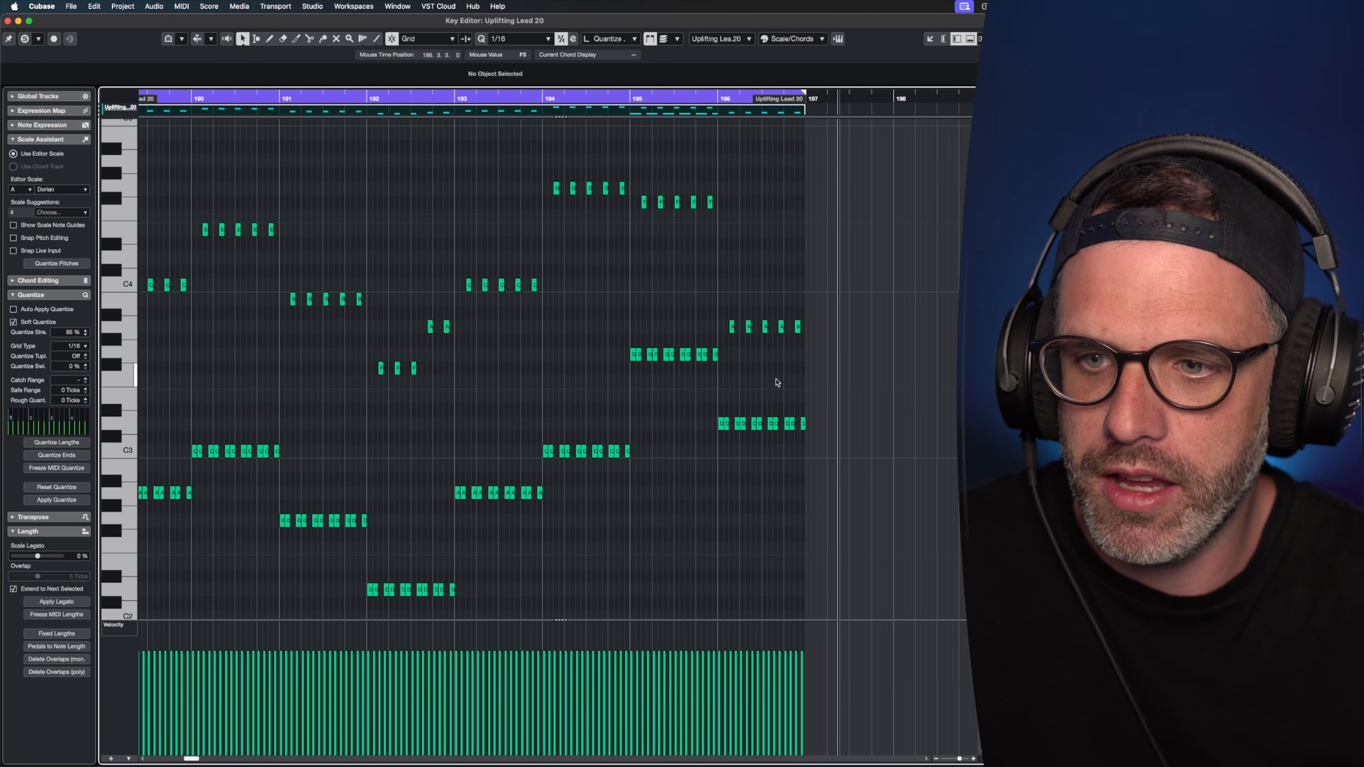
# Listen to the lead and undo the octave raise of the low notes in bar 195.
pyautogui.click(438, 98)
pyautogui.press('space')
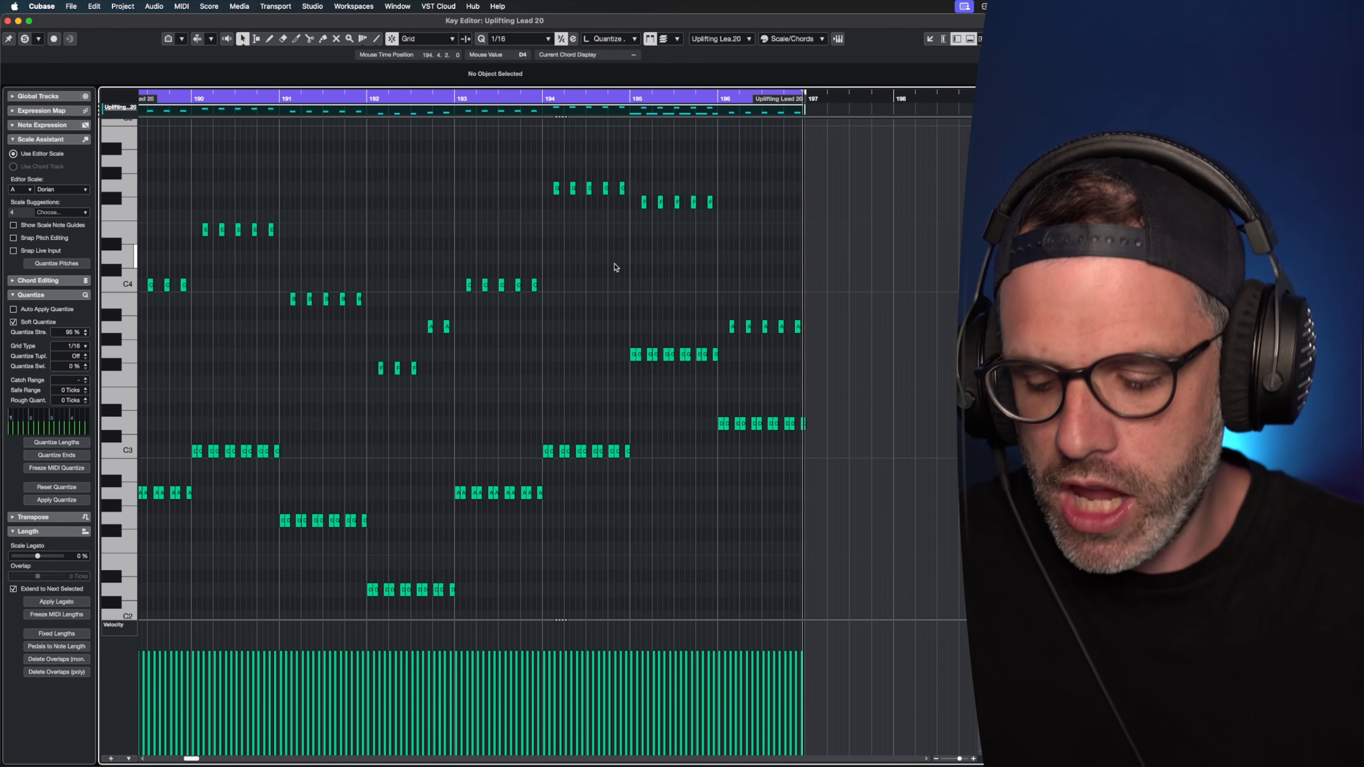
pyautogui.press('super+z')
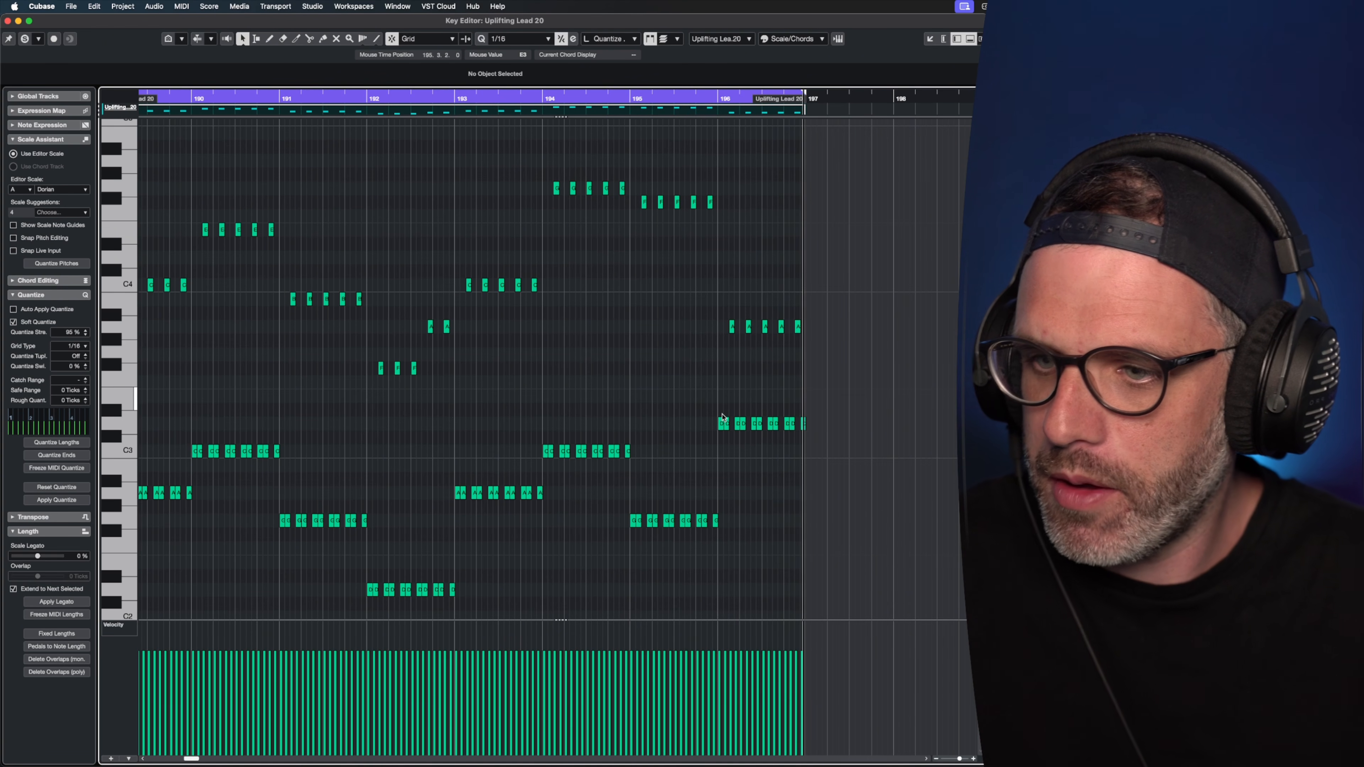
# Select all the low notes of the lead and shorten them together to a length of 0.0.0.94.
pyautogui.moveTo(811, 406); pyautogui.dragTo(138, 610)
pyautogui.press('h')
pyautogui.press('h')
pyautogui.press('h')
pyautogui.press('h')
pyautogui.press('h')
pyautogui.press('h')
pyautogui.press('h')
pyautogui.press('h')
pyautogui.press('h')
pyautogui.press('h')
pyautogui.press('h')
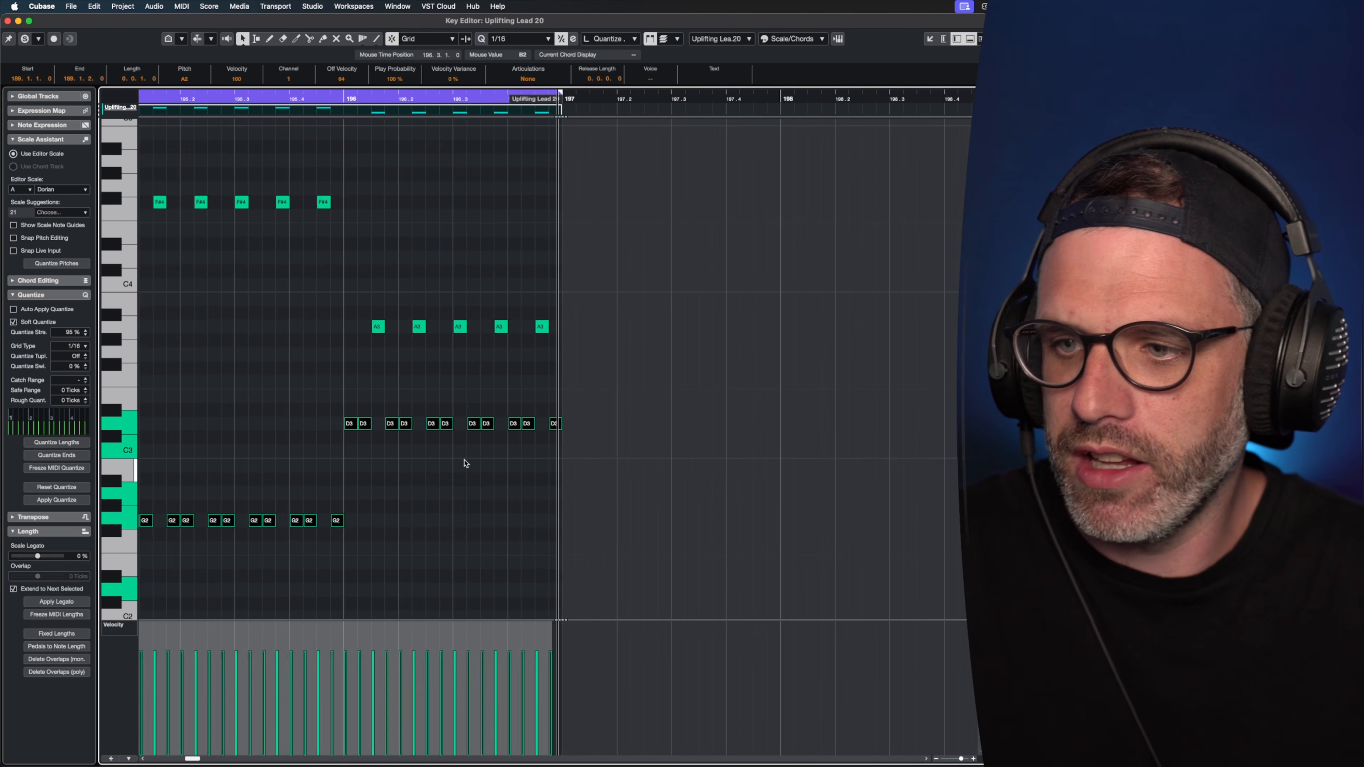
pyautogui.press('h')
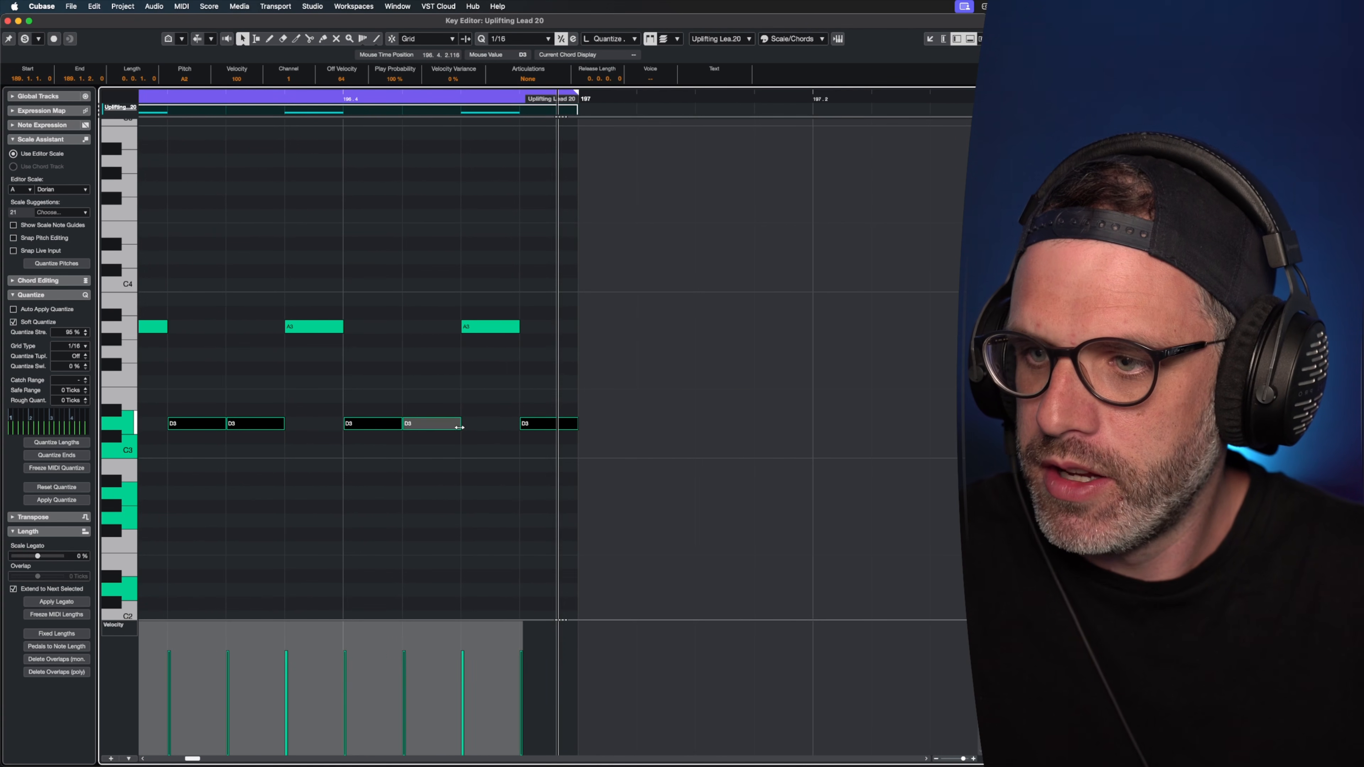
pyautogui.moveTo(457, 430); pyautogui.dragTo(448, 440)
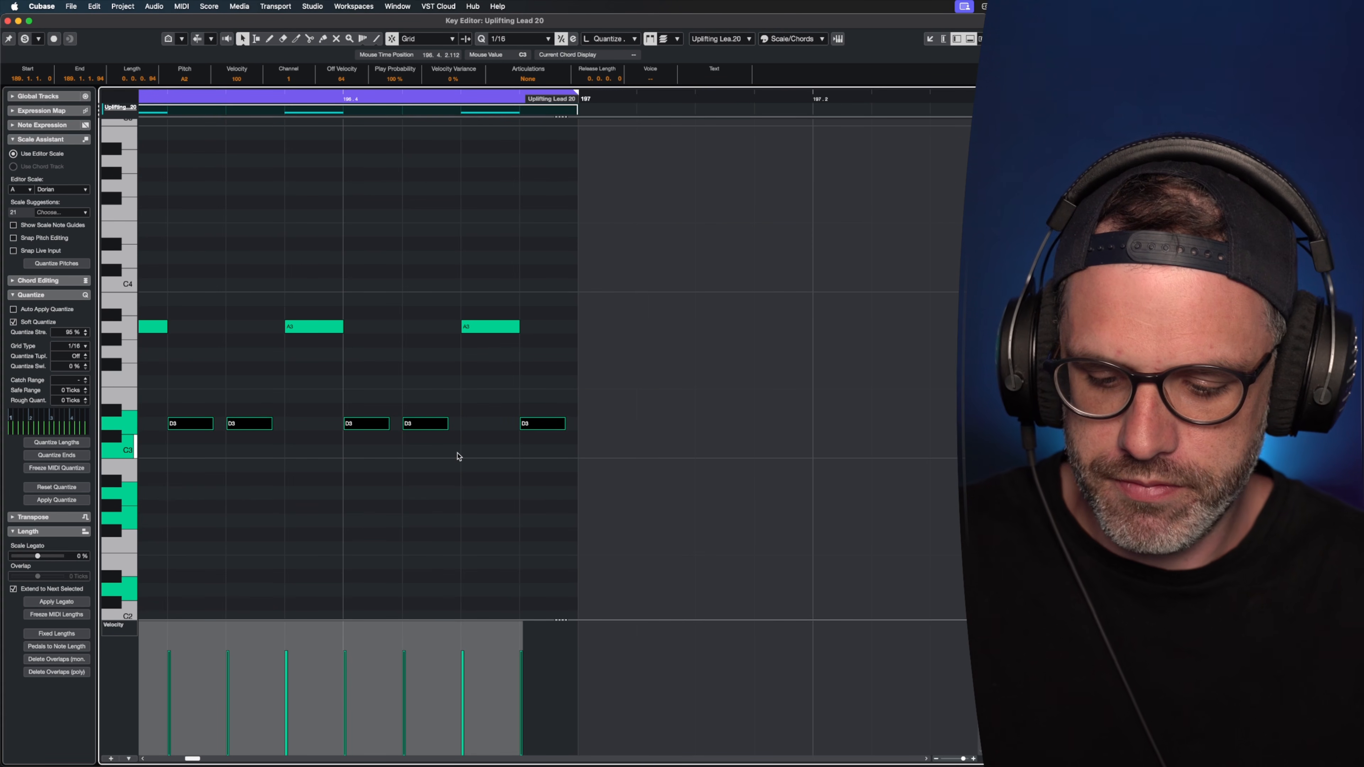
# Review the whole eight-bar lead with the shortened low notes during playback and clear the note selection.
pyautogui.press('g')
pyautogui.press('g')
pyautogui.press('g')
pyautogui.press('g')
pyautogui.press('g')
pyautogui.press('g')
pyautogui.press('g')
pyautogui.press('g')
pyautogui.press('g')
pyautogui.press('g')
pyautogui.press('g')
pyautogui.press('g')
pyautogui.press('g')
pyautogui.press('g')
pyautogui.press('g')
pyautogui.press('g')
pyautogui.press('g')
pyautogui.press('g')
pyautogui.press('g')
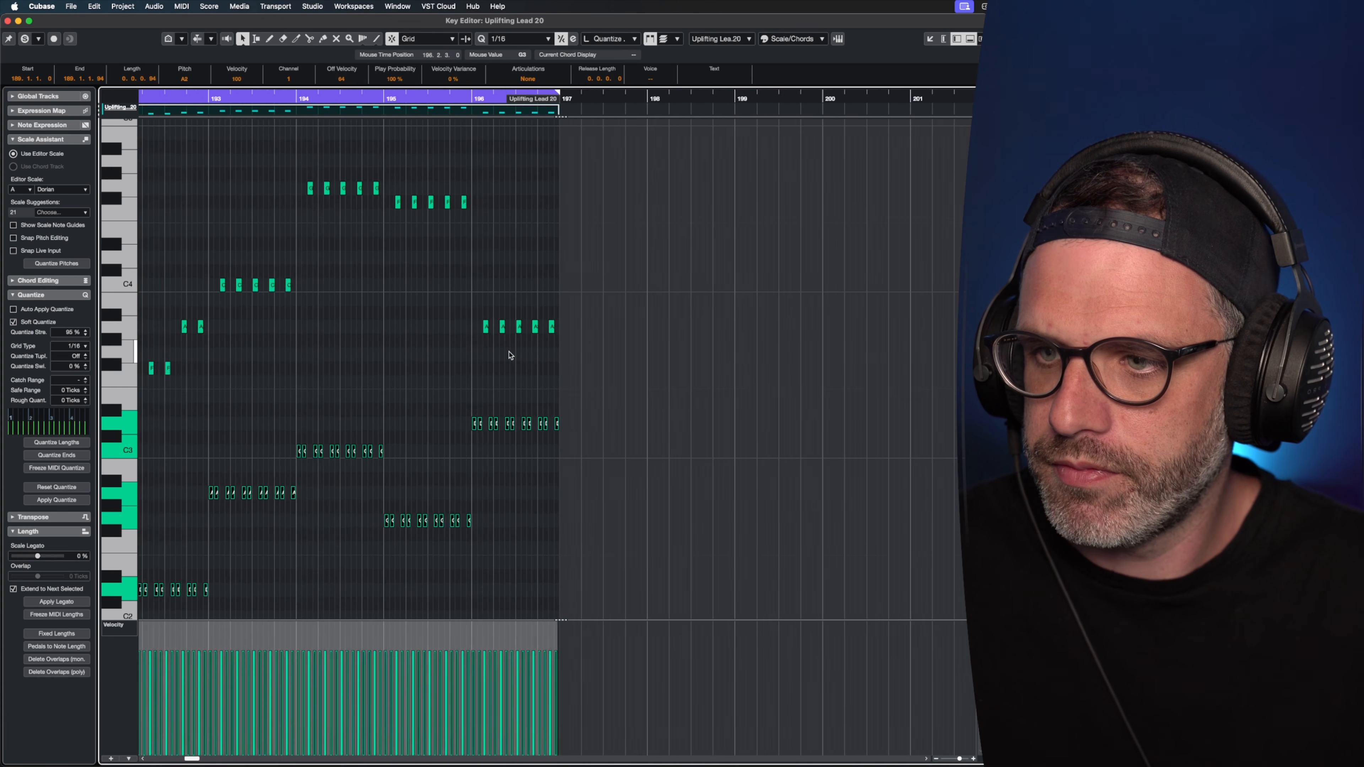
pyautogui.press('h')
pyautogui.press('h')
pyautogui.press('h')
pyautogui.press('h')
pyautogui.press('h')
pyautogui.press('h')
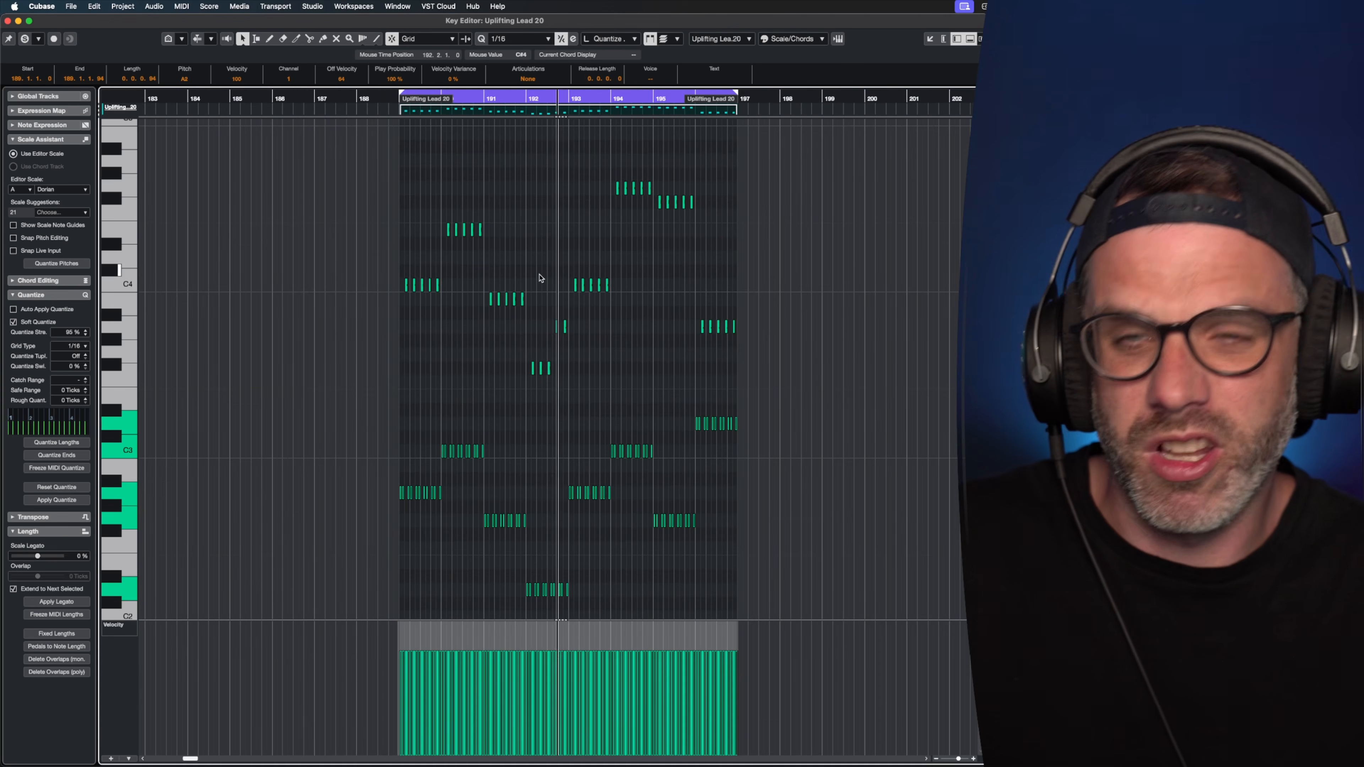
pyautogui.press('h')
pyautogui.press('h')
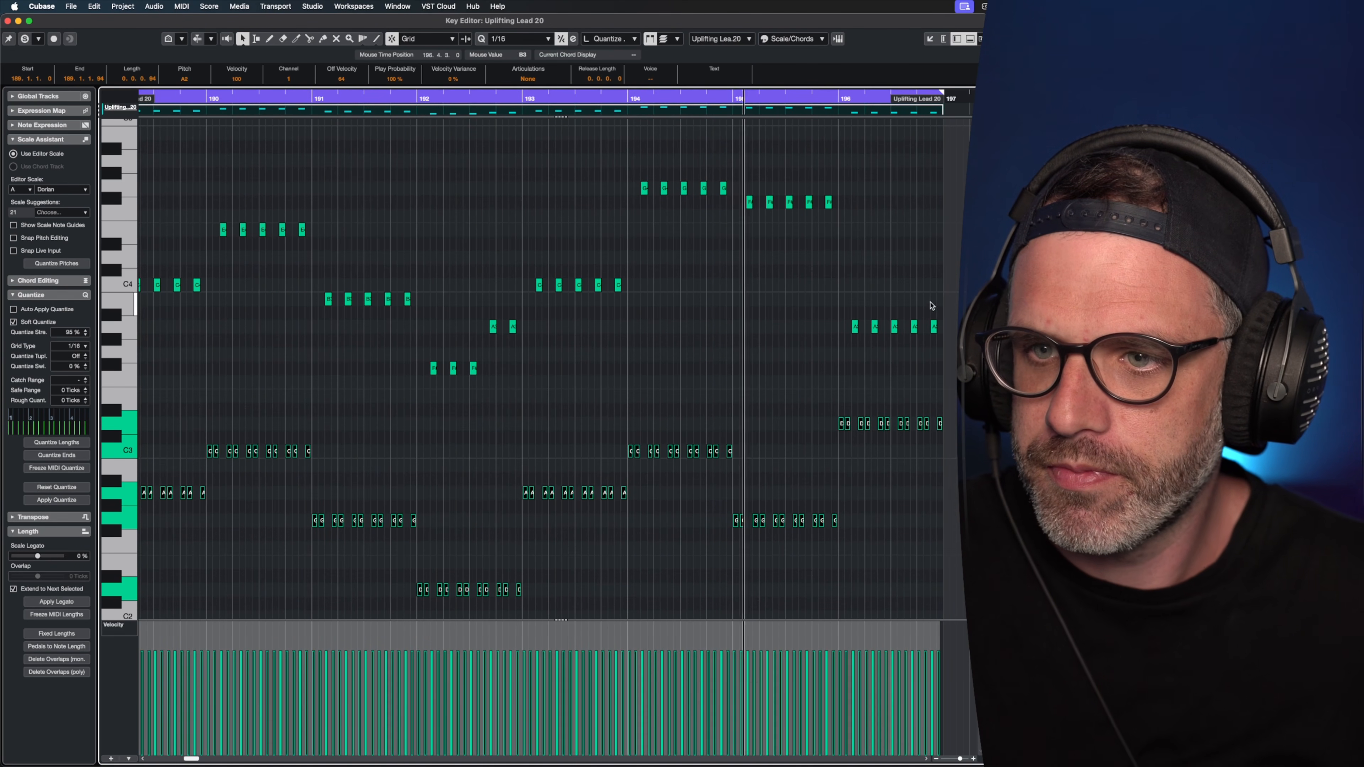
pyautogui.moveTo(911, 271); pyautogui.dragTo(965, 275)
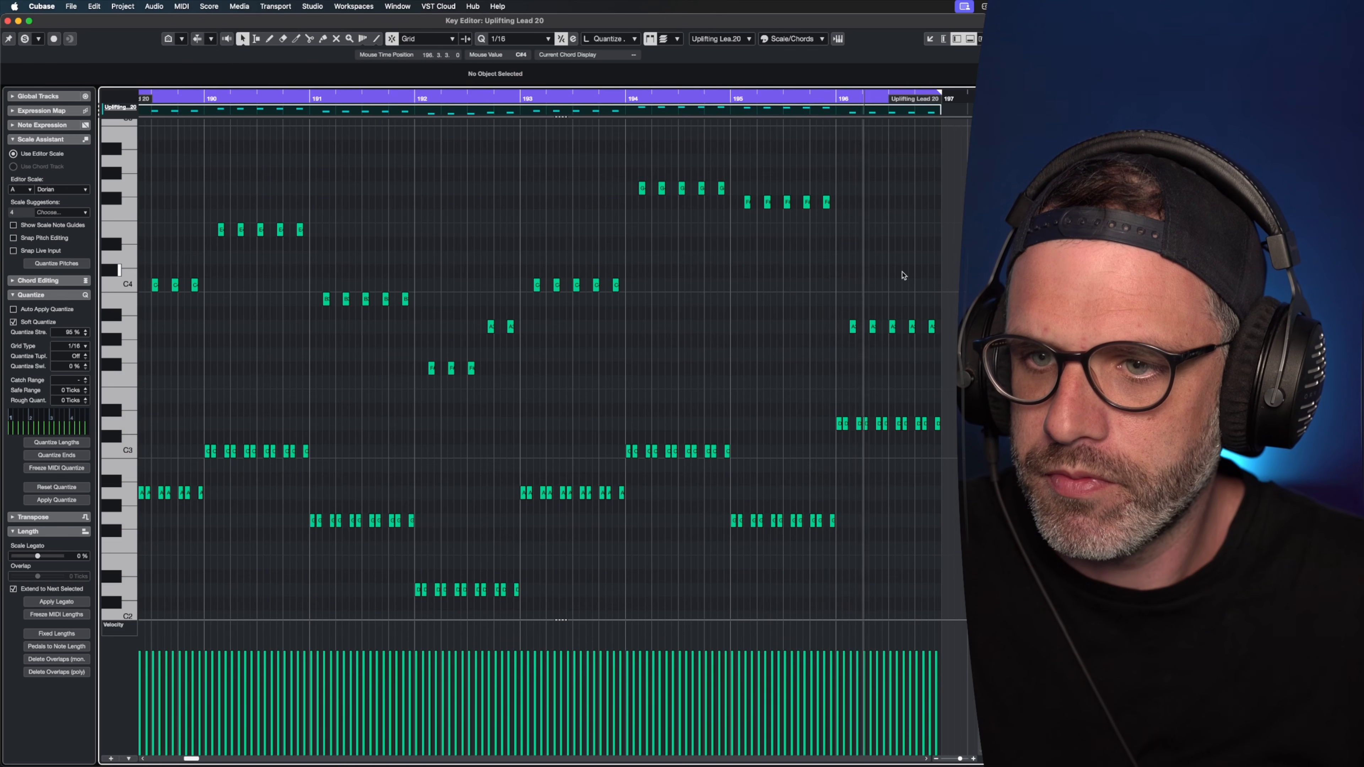
# Close the note editor, copy the lead part onto the Uplifting Lead 17 track, and listen to both leads together.
pyautogui.press('Return')
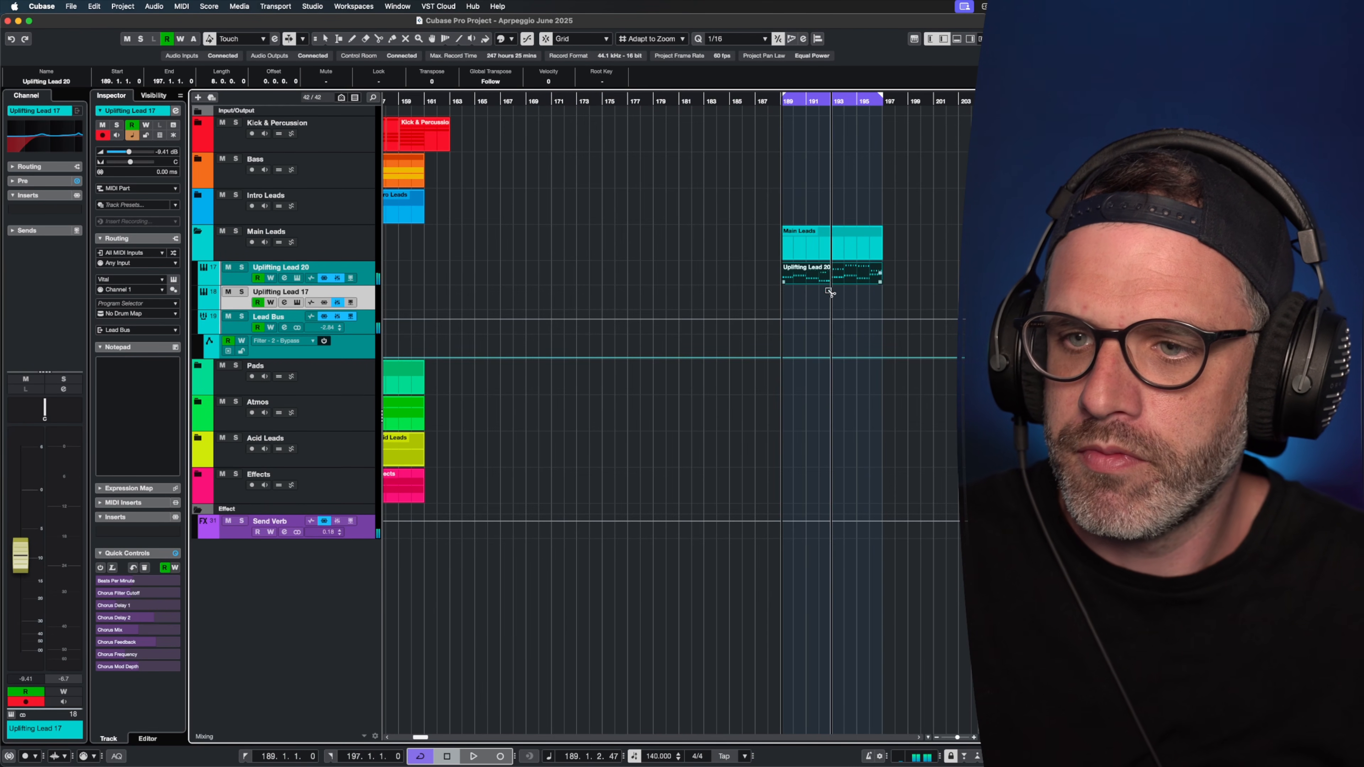
pyautogui.moveTo(830, 292); pyautogui.dragTo(830, 294)
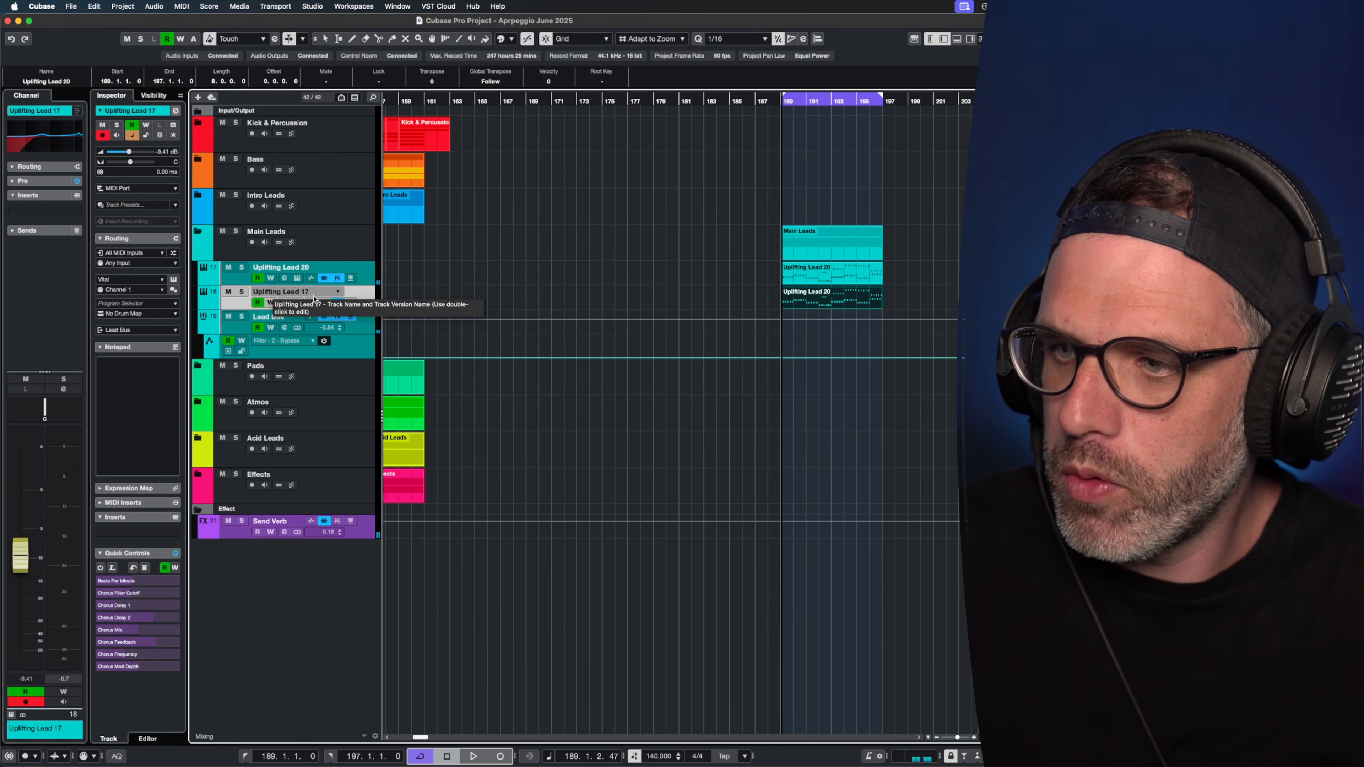
pyautogui.press('space')
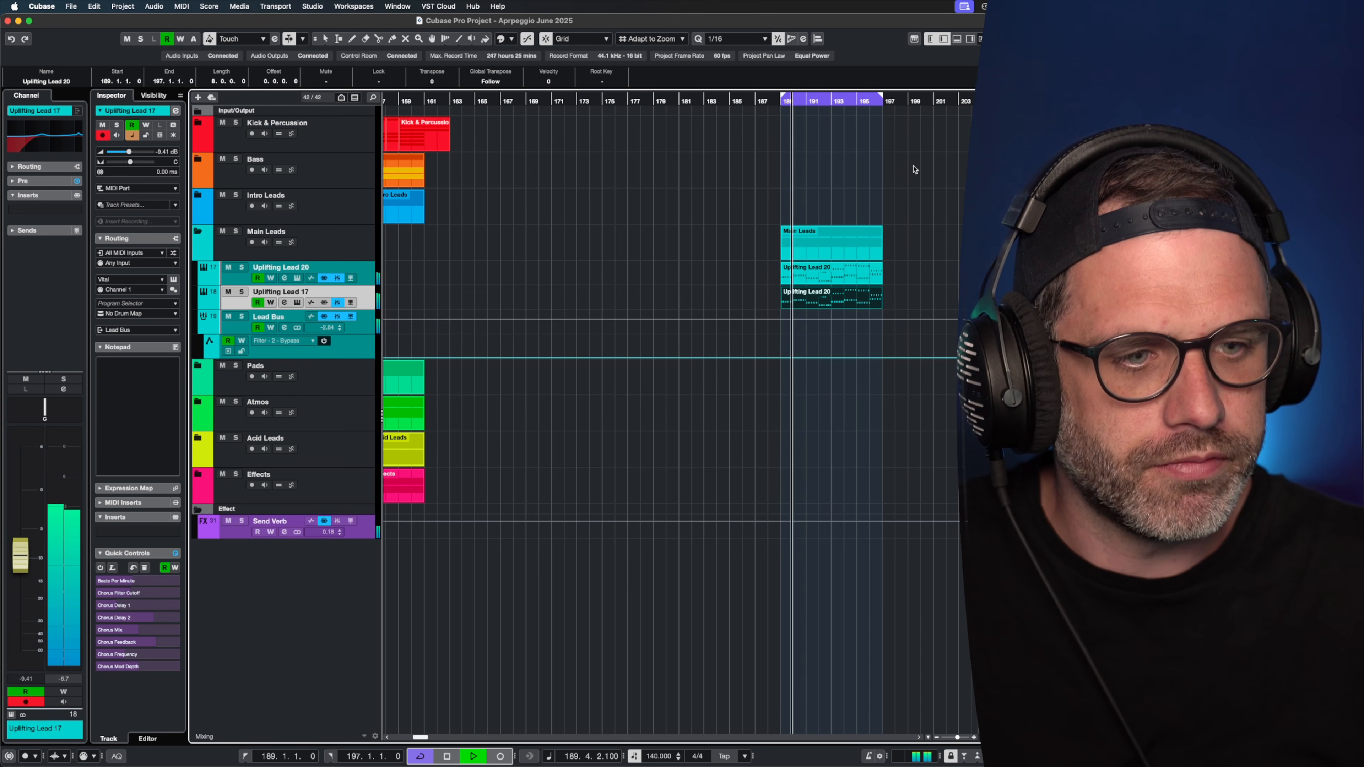
pyautogui.click(914, 168)
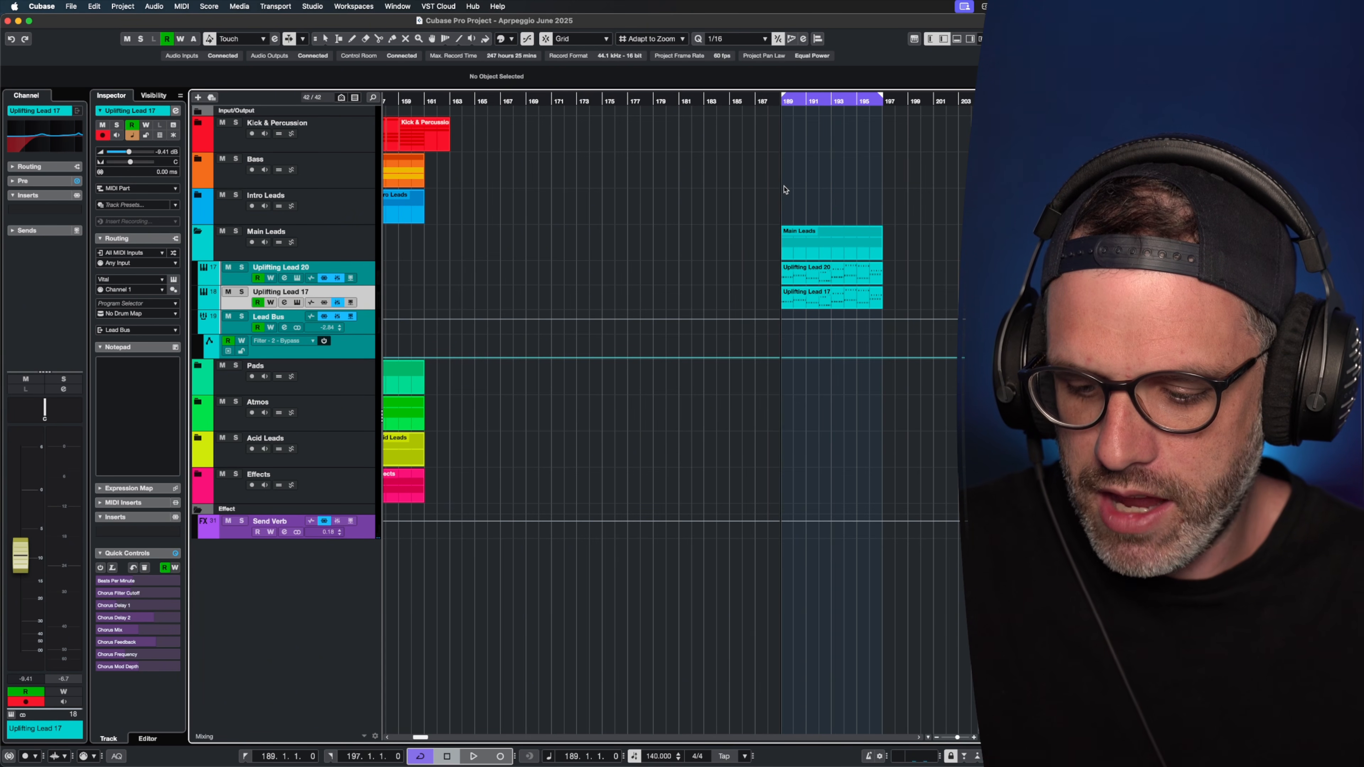
# Play the eight-bar section with both leads alongside the drums, bass and effects.
pyautogui.press('g')
pyautogui.moveTo(475, 187); pyautogui.dragTo(367, 205)
pyautogui.press('g')
pyautogui.press('g')
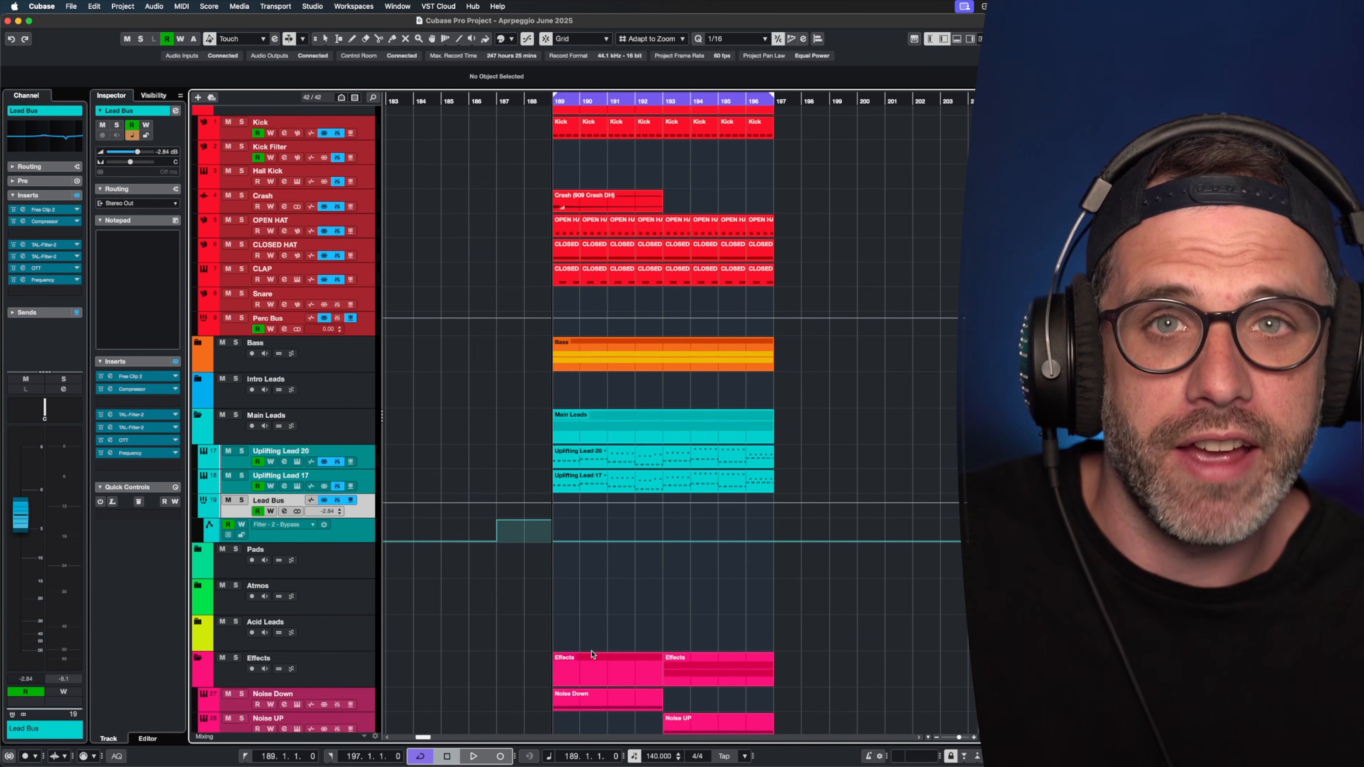
pyautogui.press('space')
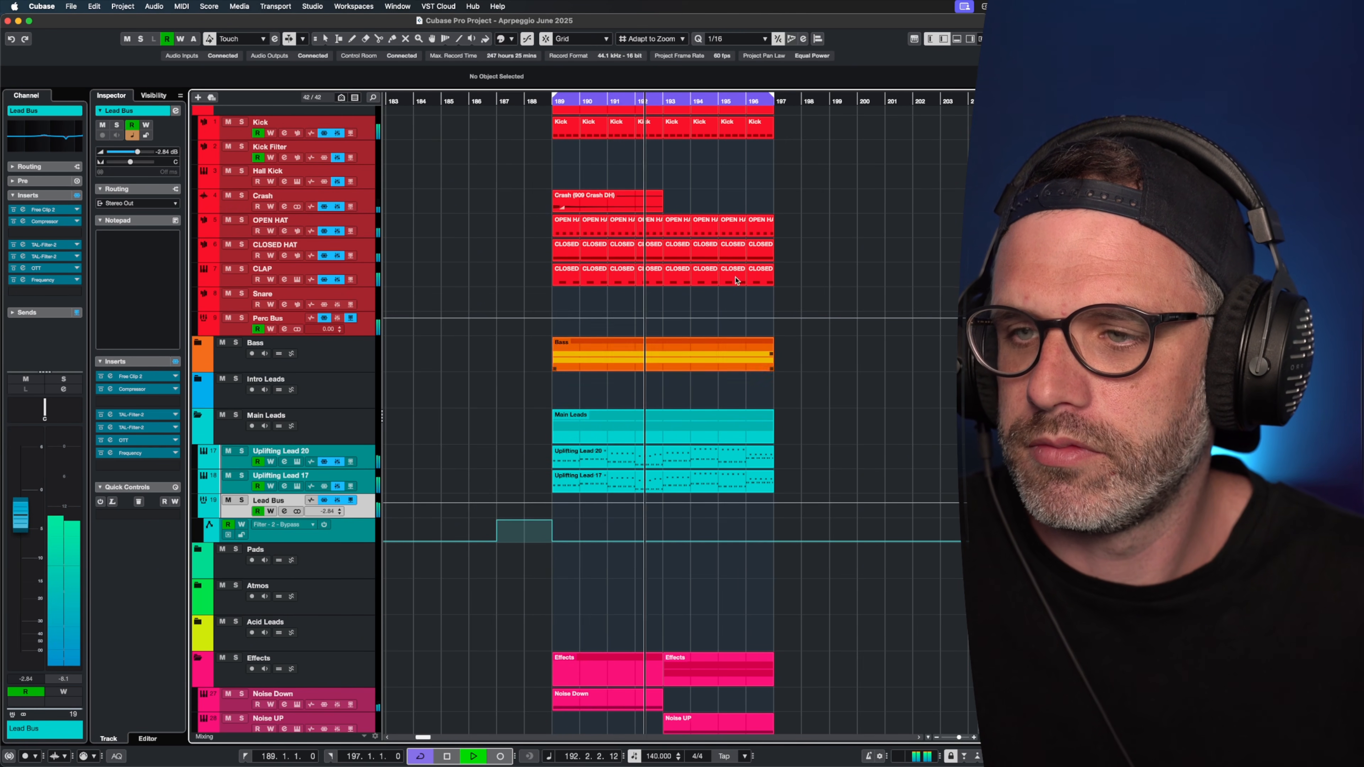
# Extend the end of the cycle range to bar 203 and let the section play past its end before stopping.
pyautogui.keyDown('alt'); pyautogui.click(885, 98); pyautogui.keyUp('alt')
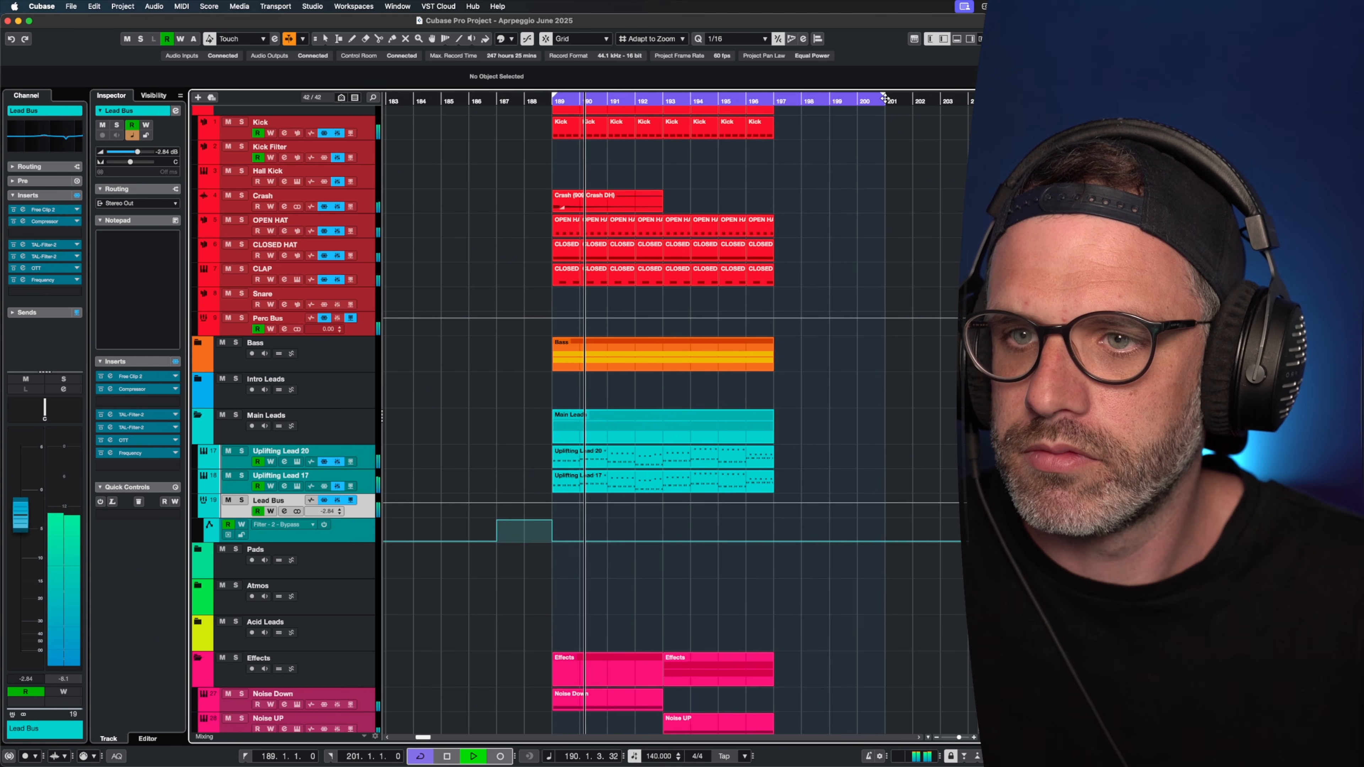
pyautogui.keyDown('alt'); pyautogui.click(927, 101); pyautogui.keyUp('alt')
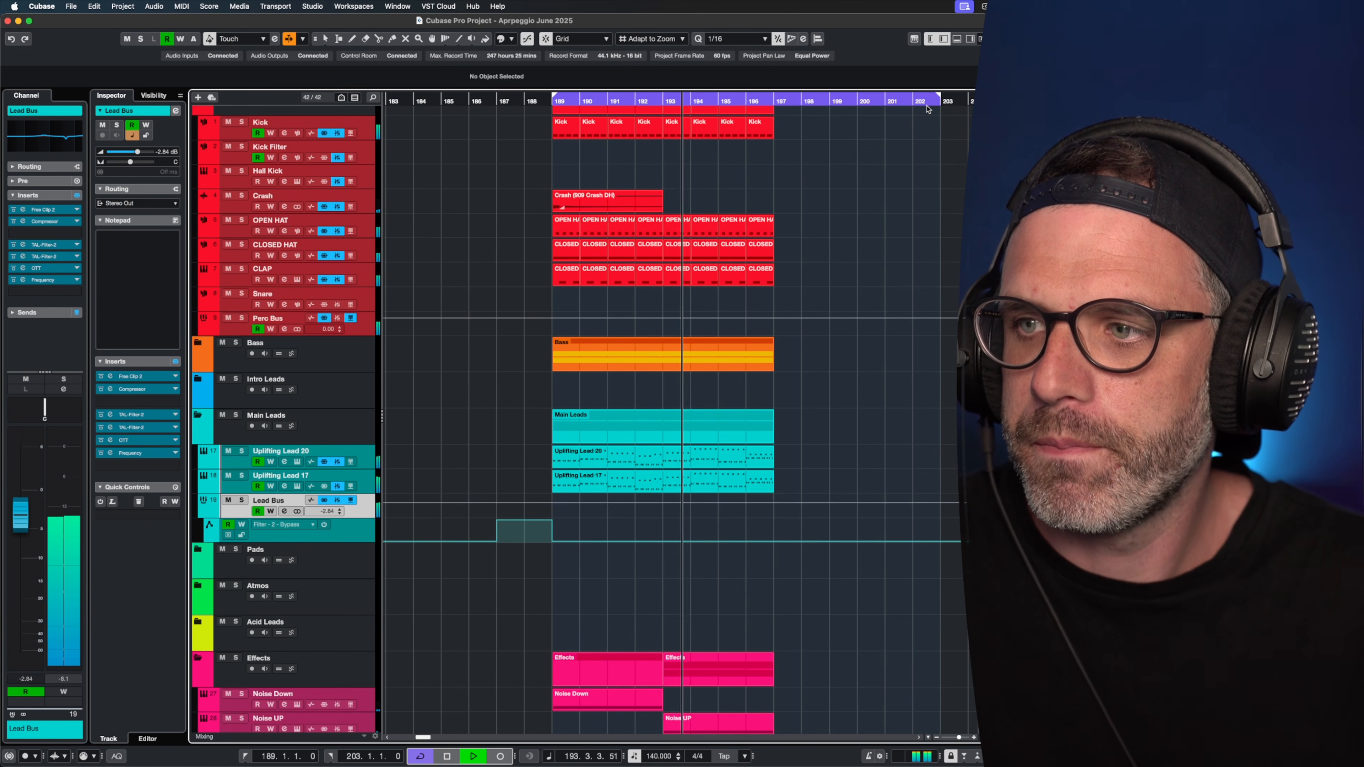
pyautogui.scroll(2, 833, 161)
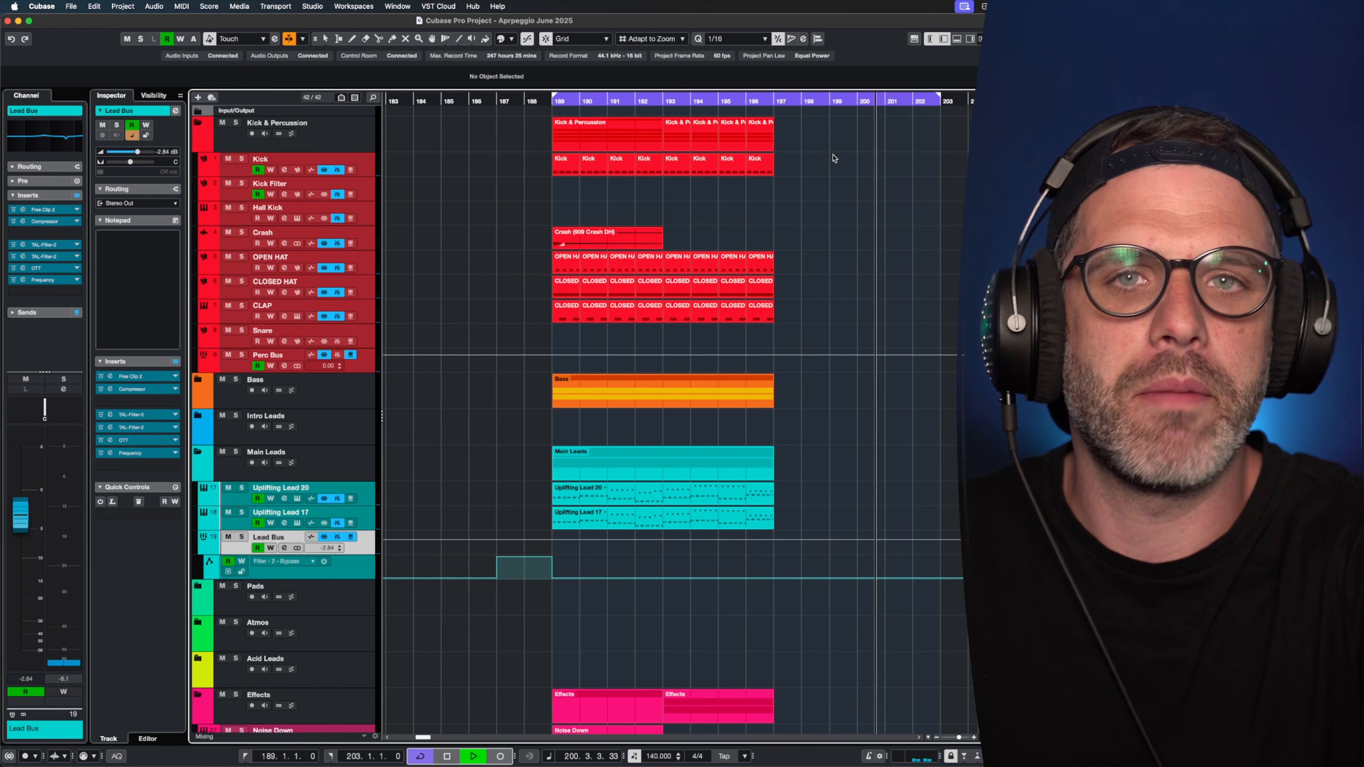
pyautogui.press('space')
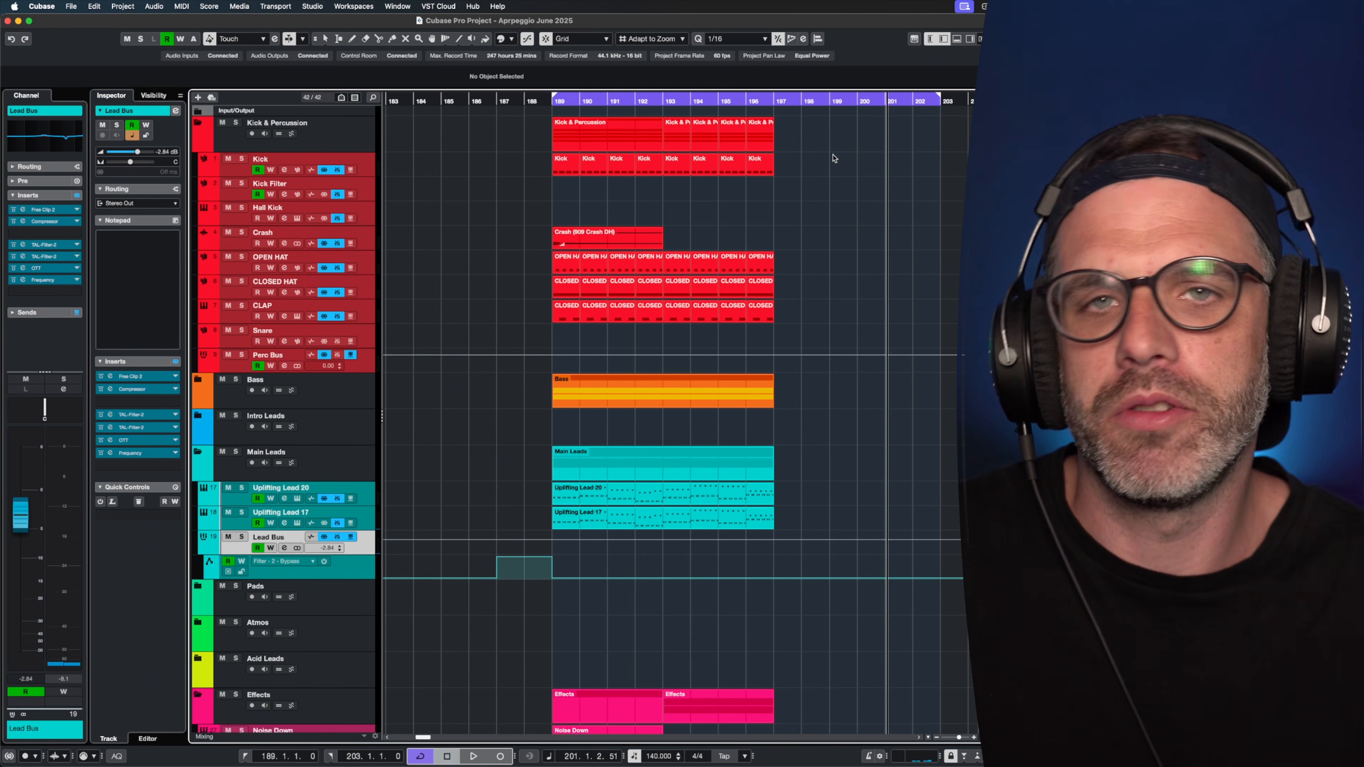